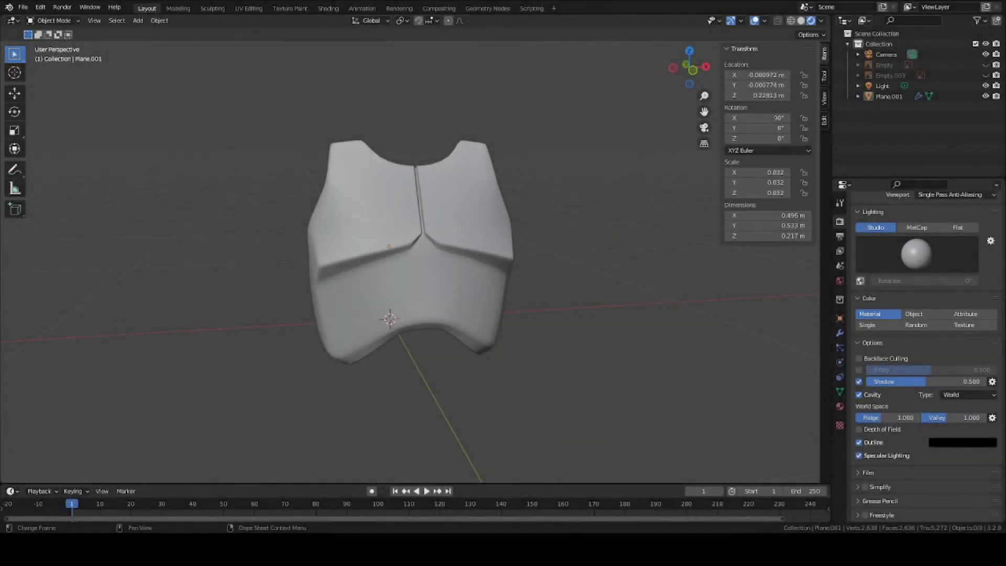
Step: Reveal the hidden clone trooper reference images and look at them around the chest armor
{"action": "middle_click_drag", "start_coordinate": [337, 335], "coordinate": [407, 289]}
{"action": "key", "text": "alt+h"}
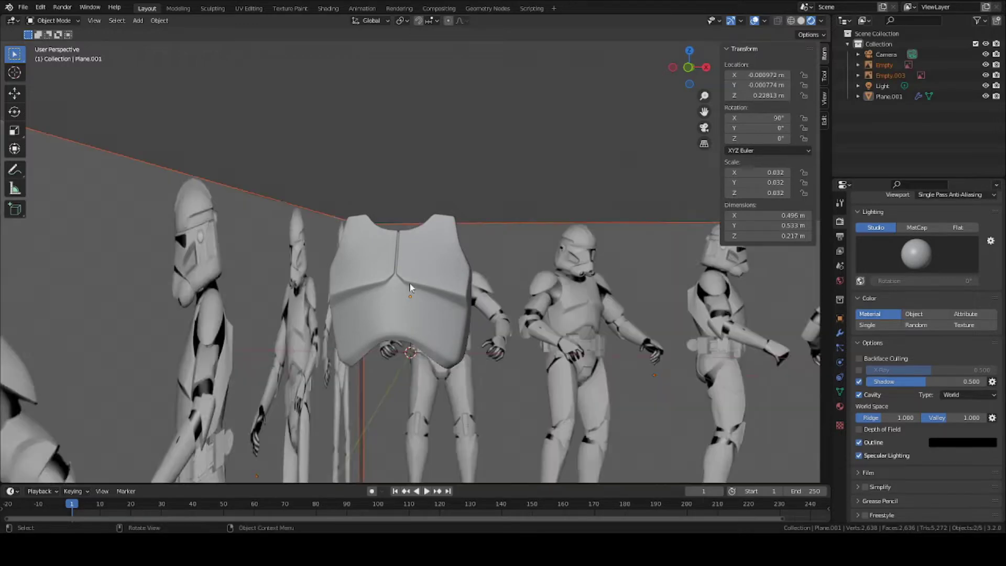
{"action": "middle_click_drag", "start_coordinate": [583, 293], "coordinate": [458, 252], "text": "shift"}
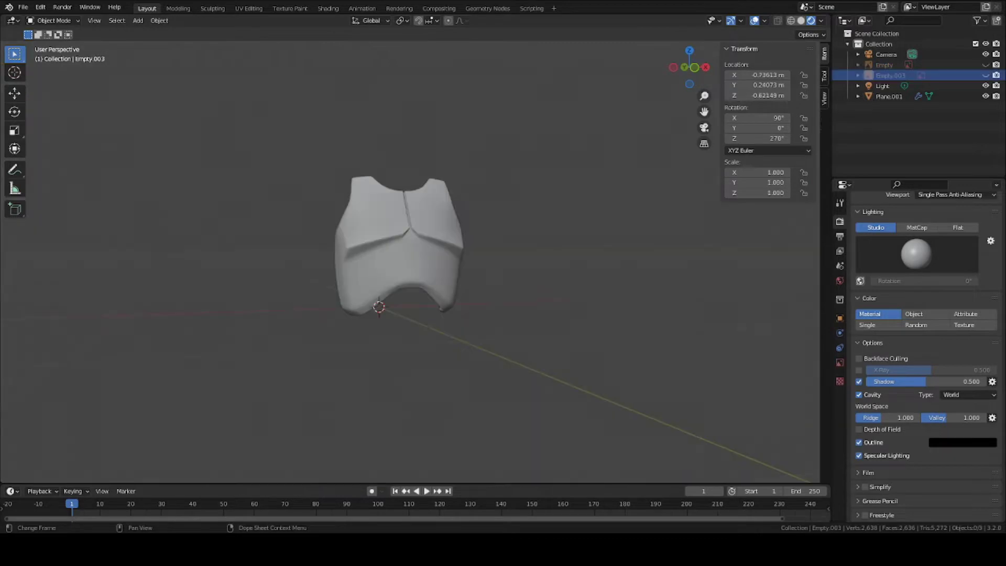
Step: Save the blend file with the reference images hidden
{"action": "middle_click_drag", "start_coordinate": [469, 307], "coordinate": [404, 349]}
{"action": "scroll", "coordinate": [411, 291], "scroll_direction": "up", "scroll_amount": 3}
{"action": "key", "text": "ctrl+s"}
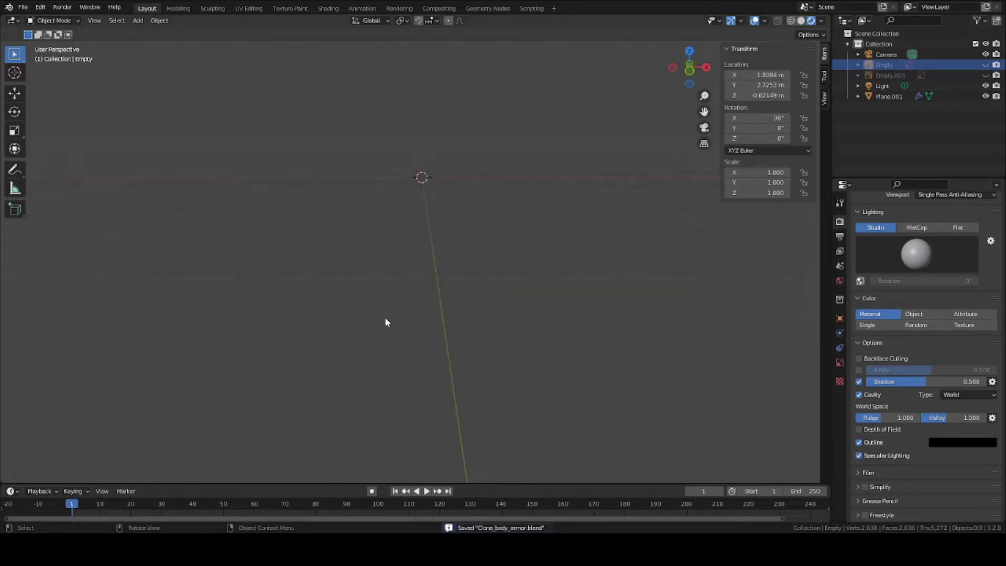
Step: In front view, add the four-pose clone trooper sheet as a reference image at the world origin
{"action": "key", "text": "KP_1"}
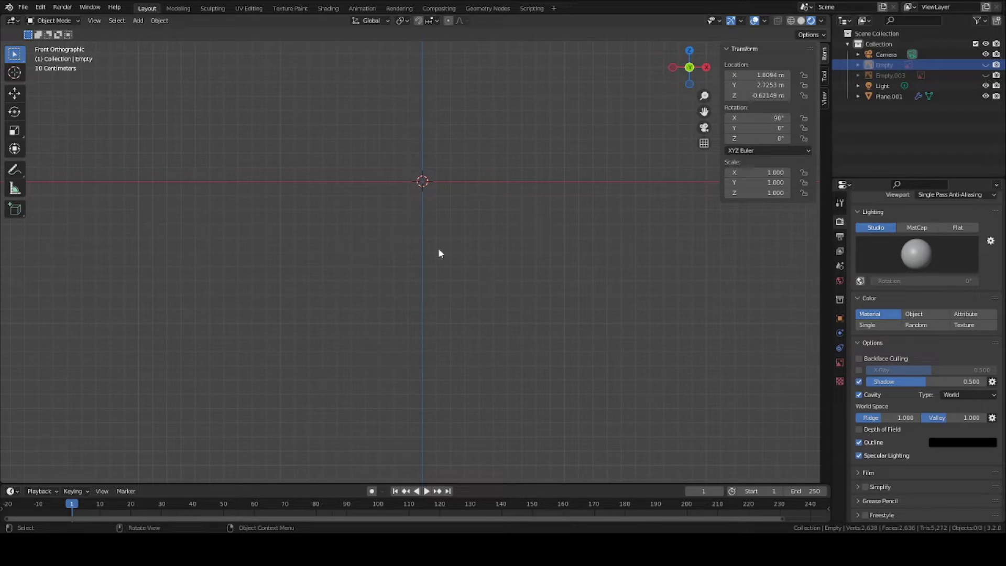
{"action": "key", "text": "shift"}
{"action": "middle_click_drag", "start_coordinate": [423, 246], "coordinate": [409, 280], "text": "shift"}
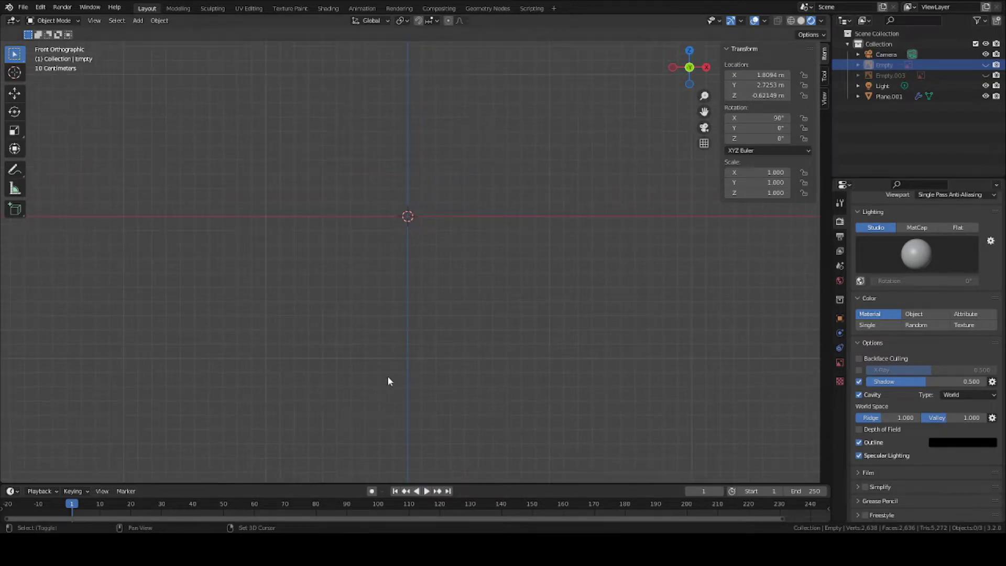
{"action": "key", "text": "shift+a"}
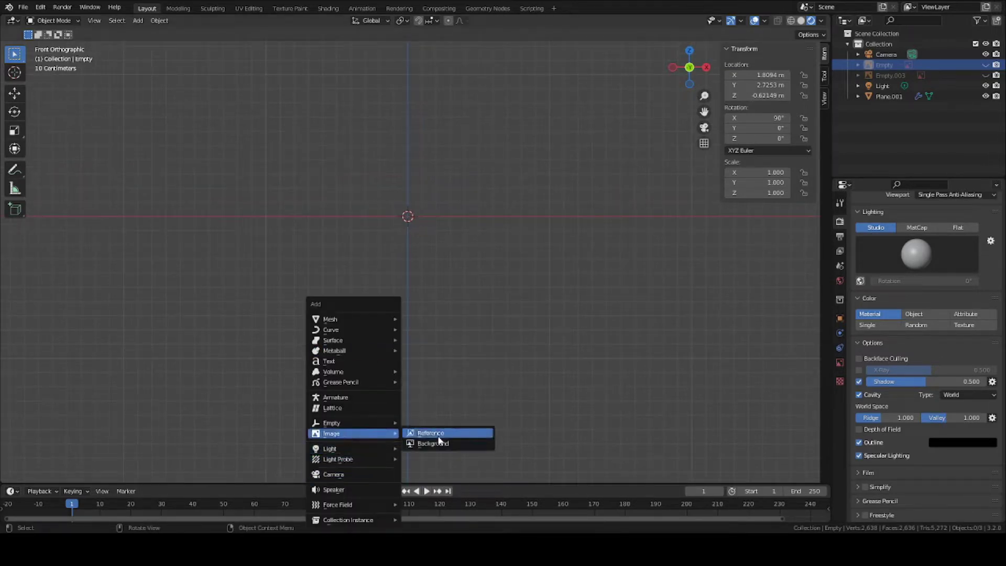
{"action": "key", "text": "Escape"}
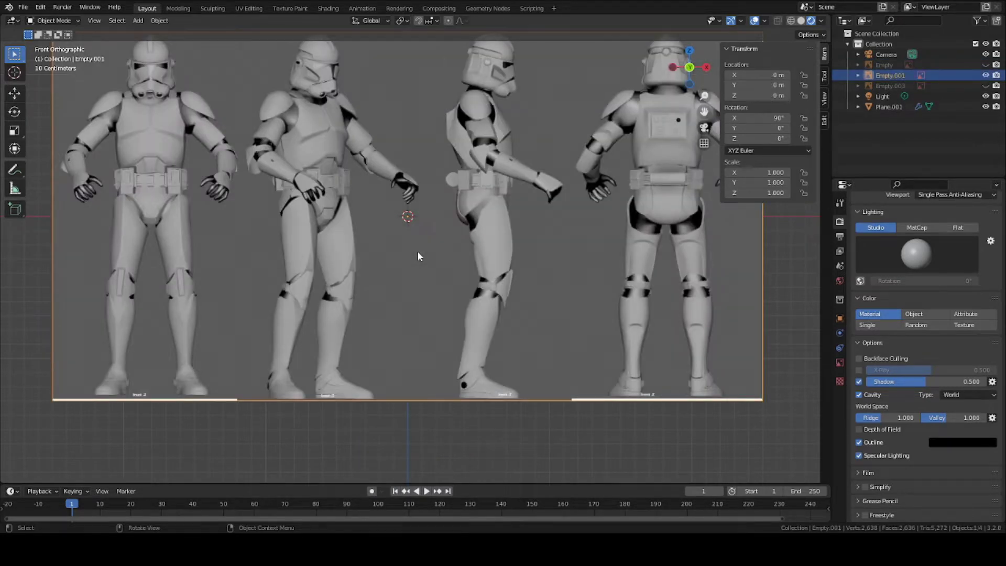
Step: Move the reference image along X to about 1.81 m, centering the front-facing figure on the world origin
{"action": "scroll", "coordinate": [420, 254], "scroll_direction": "down", "scroll_amount": 3}
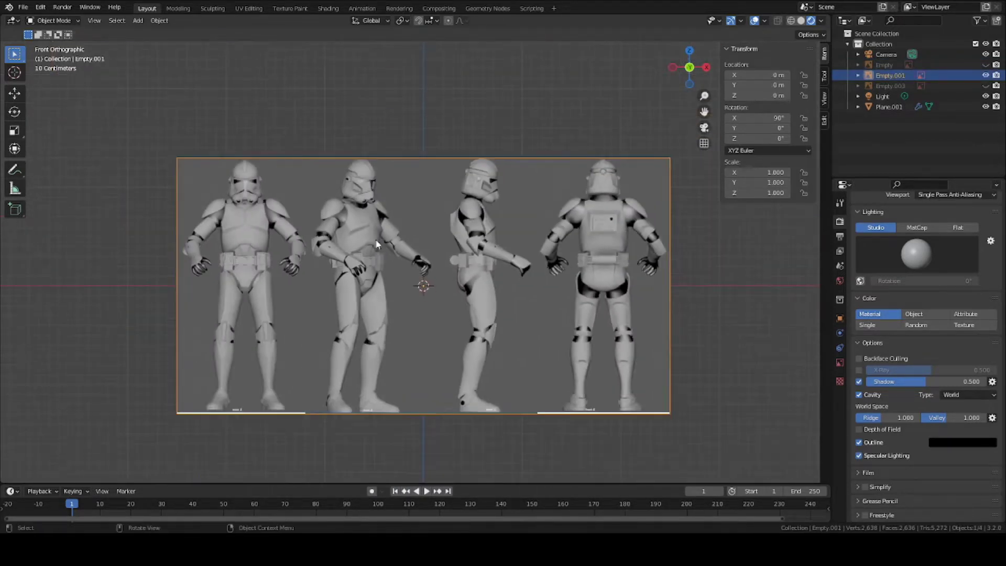
{"action": "scroll", "coordinate": [457, 249], "scroll_direction": "up", "scroll_amount": 4}
{"action": "scroll", "coordinate": [209, 230], "scroll_direction": "down", "scroll_amount": 3}
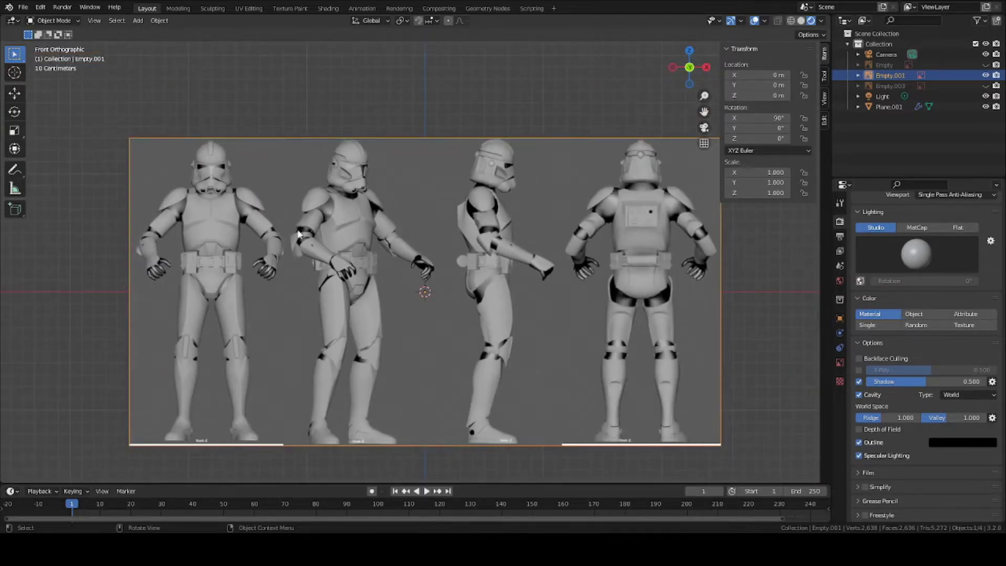
{"action": "key", "text": "g"}
{"action": "key", "text": "x"}
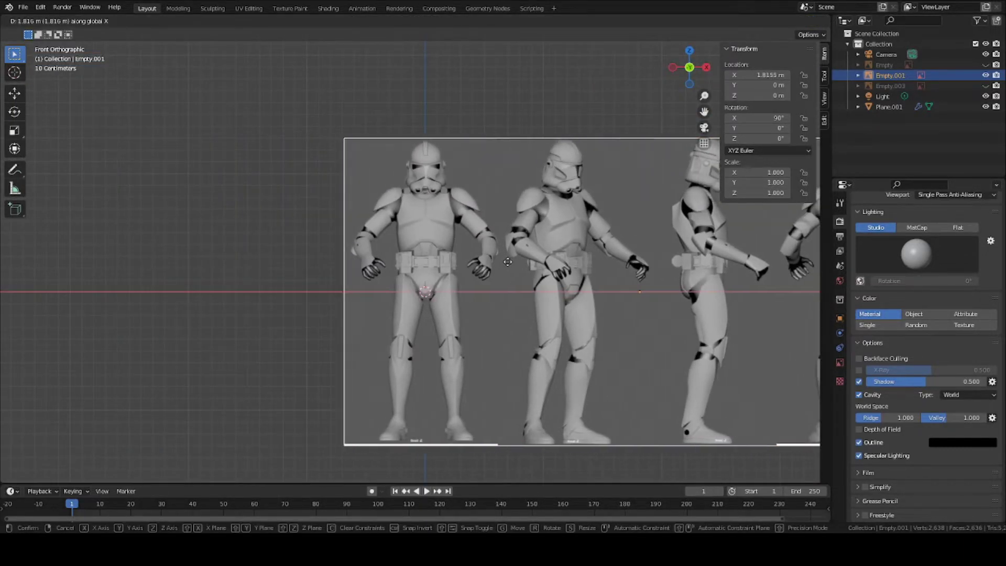
{"action": "left_click", "coordinate": [506, 261]}
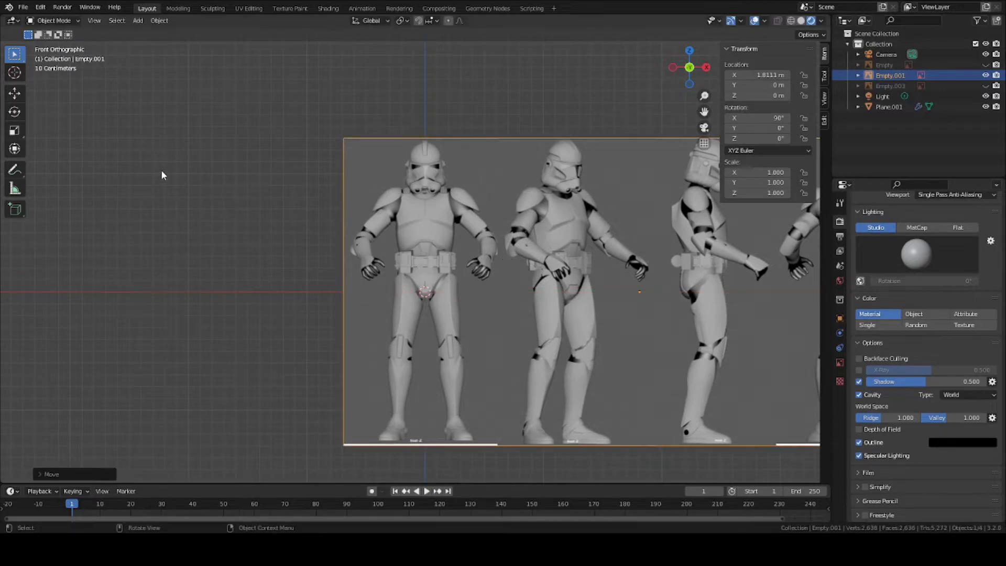
Step: Activate the Move tool and try a slight sideways nudge of the reference image
{"action": "left_click", "coordinate": [14, 93]}
{"action": "scroll", "coordinate": [565, 275], "scroll_direction": "down", "scroll_amount": 4}
{"action": "mouse_move", "coordinate": [565, 275]}
{"action": "left_mouse_down"}
{"action": "mouse_move", "coordinate": [540, 275]}
{"action": "mouse_move", "coordinate": [579, 283]}
{"action": "left_mouse_up"}
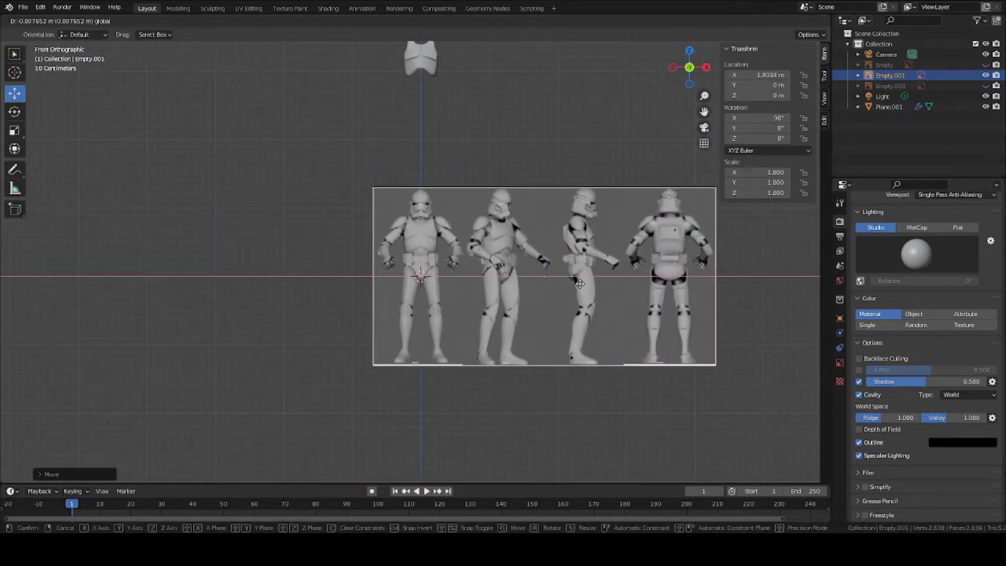
{"action": "right_click", "coordinate": [578, 283]}
{"action": "scroll", "coordinate": [520, 300], "scroll_direction": "up", "scroll_amount": 6}
{"action": "scroll", "coordinate": [428, 266], "scroll_direction": "down", "scroll_amount": 4}
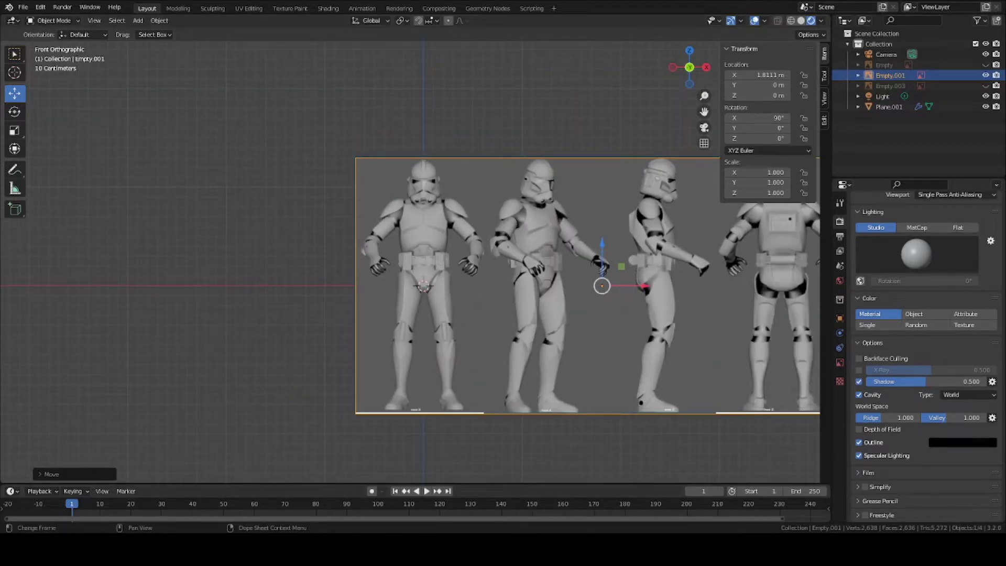
Step: Duplicate the reference image in place and rotate the copy 90° about the Z axis
{"action": "middle_click_drag", "start_coordinate": [483, 237], "coordinate": [473, 265]}
{"action": "key", "text": "shift"}
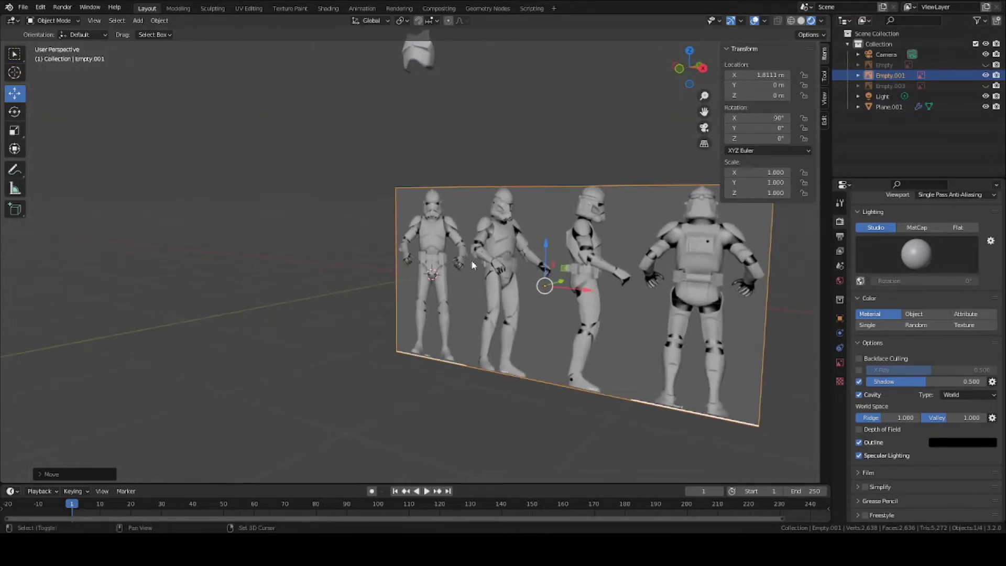
{"action": "key", "text": "shift+d"}
{"action": "right_click", "coordinate": [518, 291]}
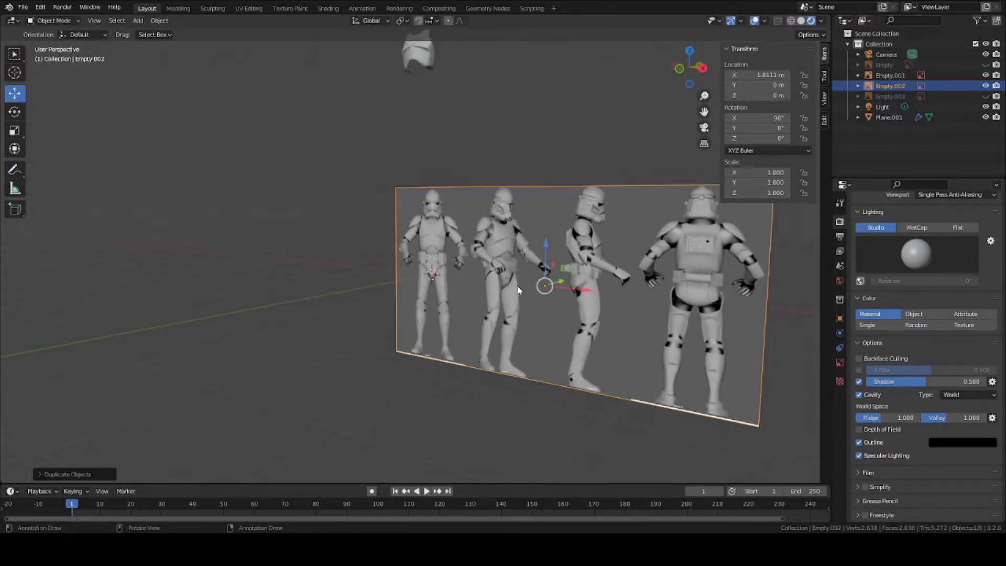
{"action": "type", "text": "rz"}
{"action": "type", "text": "90"}
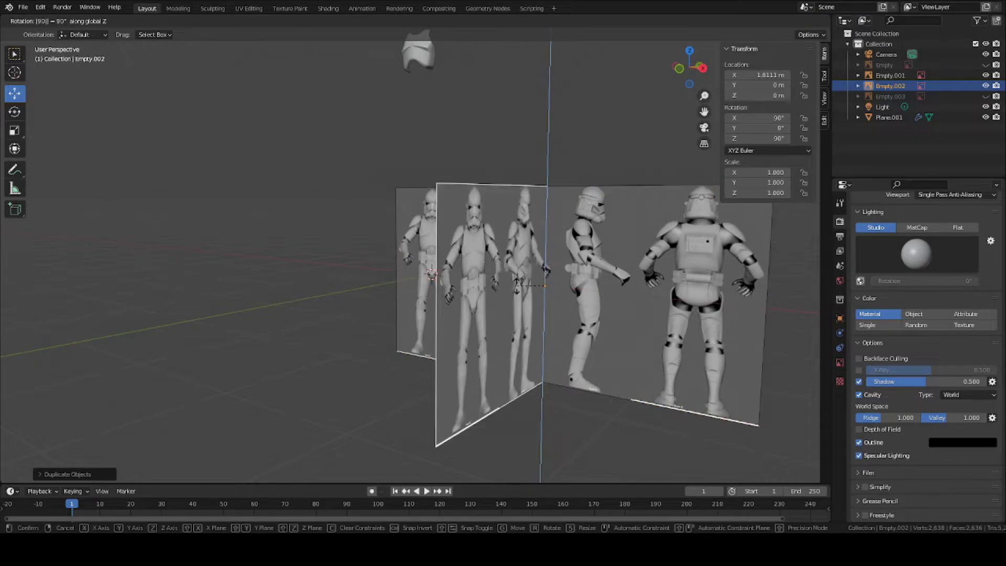
{"action": "key", "text": "Return"}
Step: Rotate the duplicated reference image a further 180° about Z and save the file
{"action": "middle_click_drag", "start_coordinate": [494, 281], "coordinate": [440, 288]}
{"action": "type", "text": "rrz"}
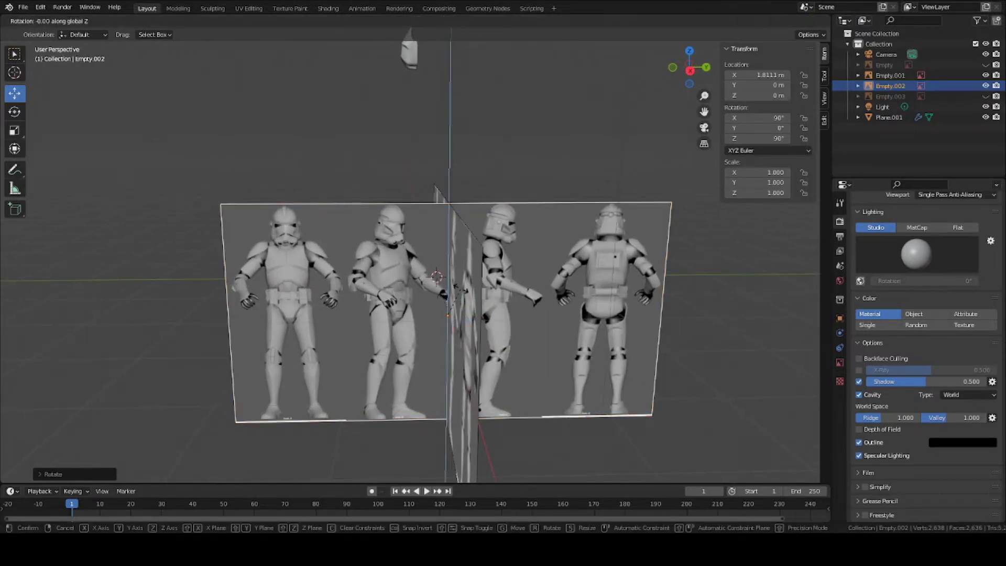
{"action": "type", "text": "1"}
{"action": "type", "text": "80"}
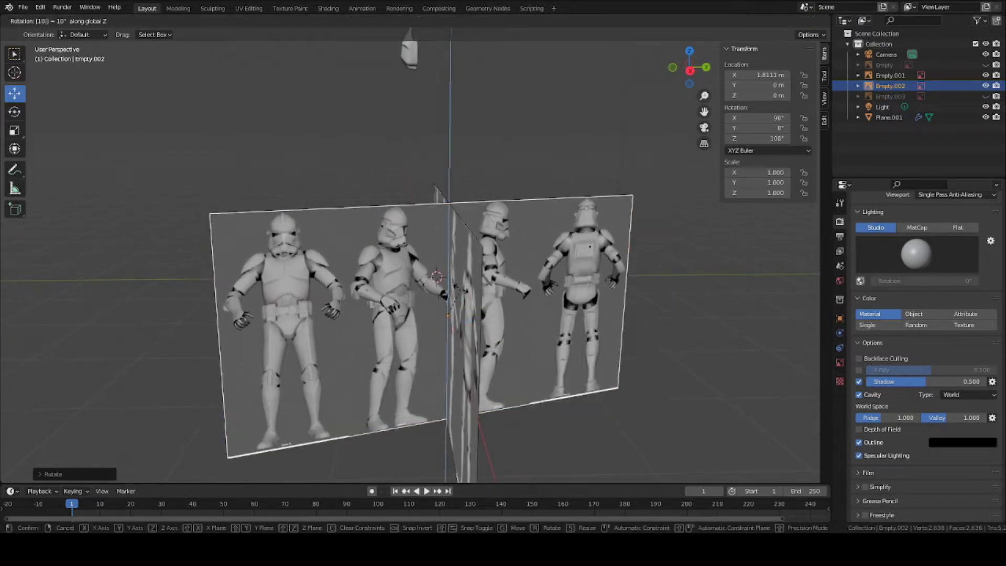
{"action": "key", "text": "Return"}
{"action": "middle_click_drag", "start_coordinate": [460, 284], "coordinate": [492, 293]}
{"action": "key", "text": "ctrl+s"}
Step: Move the rotated copy along X to about -0.15 m and along Y to about -0.37 m
{"action": "key", "text": "g"}
{"action": "key", "text": "x"}
{"action": "left_click", "coordinate": [491, 268]}
{"action": "scroll", "coordinate": [402, 264], "scroll_direction": "up", "scroll_amount": 5}
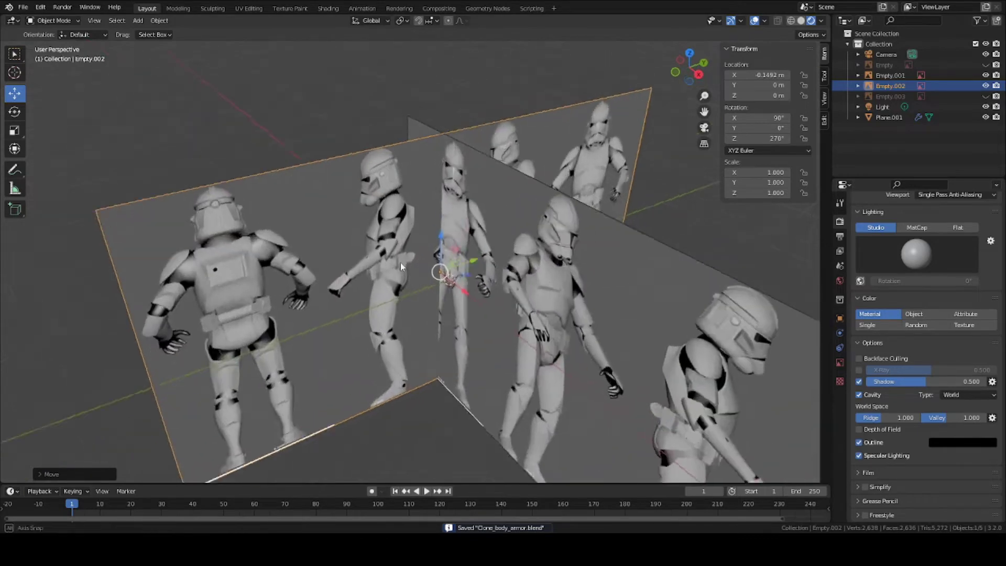
{"action": "middle_click_drag", "start_coordinate": [400, 262], "coordinate": [379, 193]}
{"action": "scroll", "coordinate": [380, 190], "scroll_direction": "up", "scroll_amount": 1}
{"action": "scroll", "coordinate": [345, 123], "scroll_direction": "down", "scroll_amount": 8}
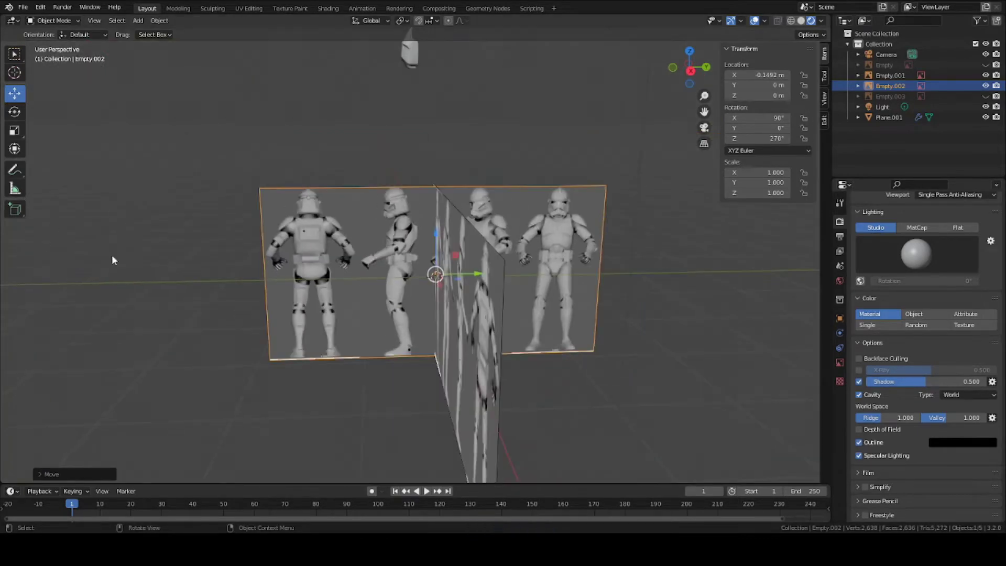
{"action": "key", "text": "g"}
{"action": "key", "text": "y"}
{"action": "left_click", "coordinate": [327, 251]}
Step: Shift the rotated copy along X to about -0.73 m, beside the front image's edge
{"action": "middle_click_drag", "start_coordinate": [327, 250], "coordinate": [440, 277]}
{"action": "key", "text": "g"}
{"action": "key", "text": "x"}
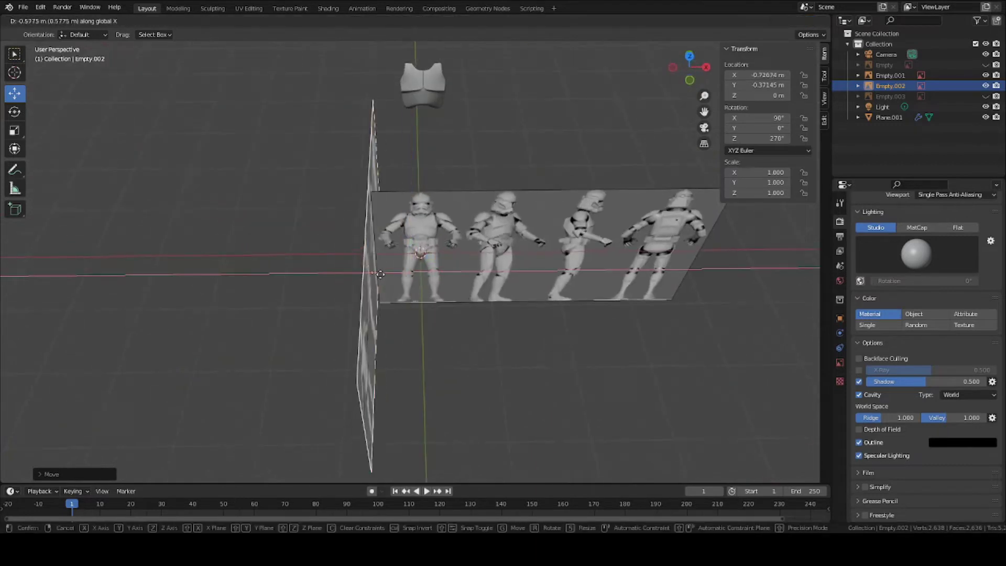
{"action": "left_click", "coordinate": [592, 288]}
Step: Select the front reference image and move it back along Y to about 2.12 m
{"action": "middle_click_drag", "start_coordinate": [592, 288], "coordinate": [482, 293]}
{"action": "left_click", "coordinate": [535, 292]}
{"action": "key", "text": "g"}
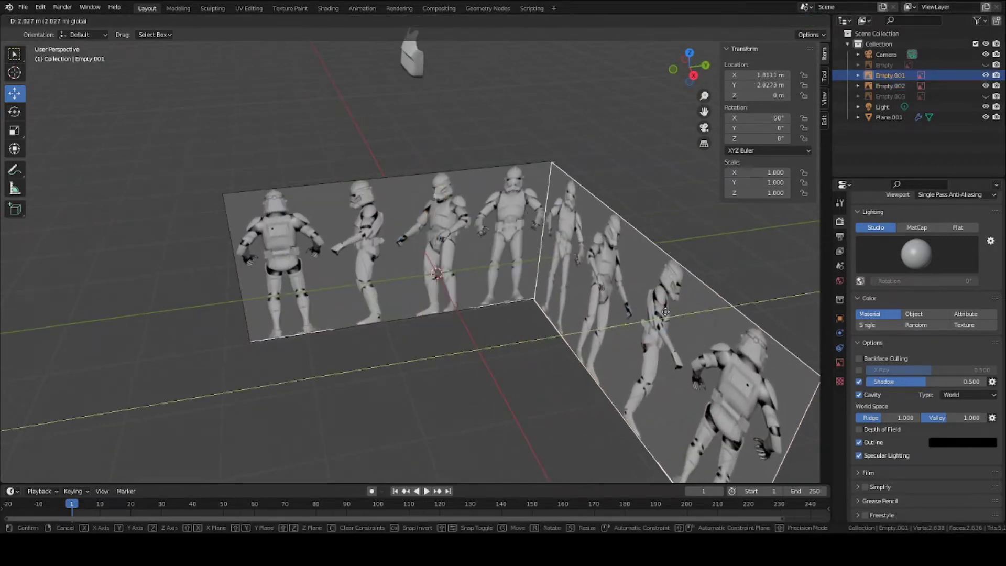
{"action": "left_click_drag", "start_coordinate": [669, 302], "coordinate": [669, 303]}
Step: Select the side reference image and move it along Y to about 0.15 m
{"action": "left_click", "coordinate": [384, 239]}
{"action": "middle_click_drag", "start_coordinate": [385, 240], "coordinate": [350, 213]}
{"action": "left_click_drag", "start_coordinate": [464, 268], "coordinate": [595, 272]}
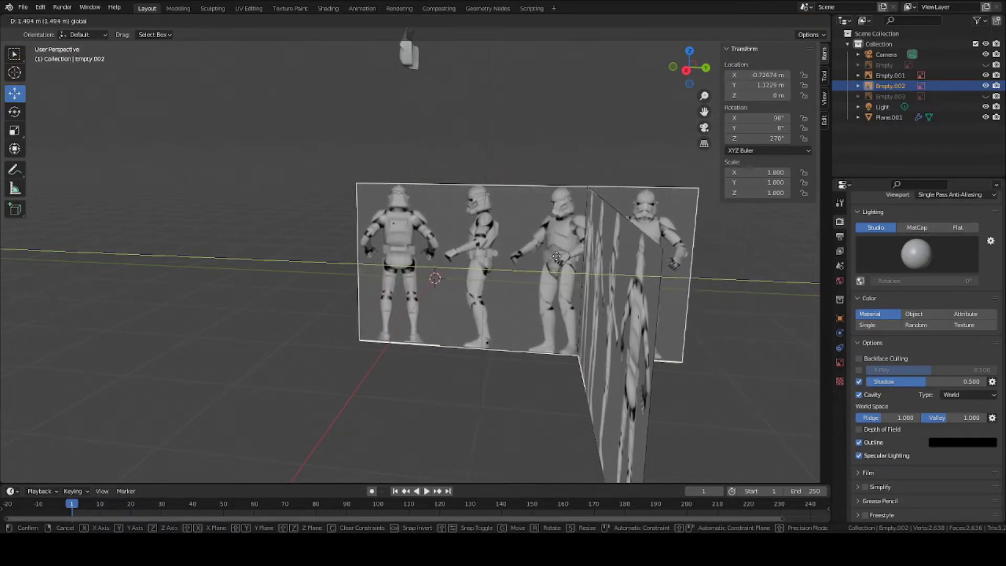
{"action": "left_click", "coordinate": [468, 241]}
Step: In right view, move the side reference image along Y to 0.585 m, aligning the profile figure with the world origin
{"action": "middle_click_drag", "start_coordinate": [468, 241], "coordinate": [414, 264]}
{"action": "key", "text": "KP_3"}
{"action": "scroll", "coordinate": [416, 266], "scroll_direction": "up", "scroll_amount": 3}
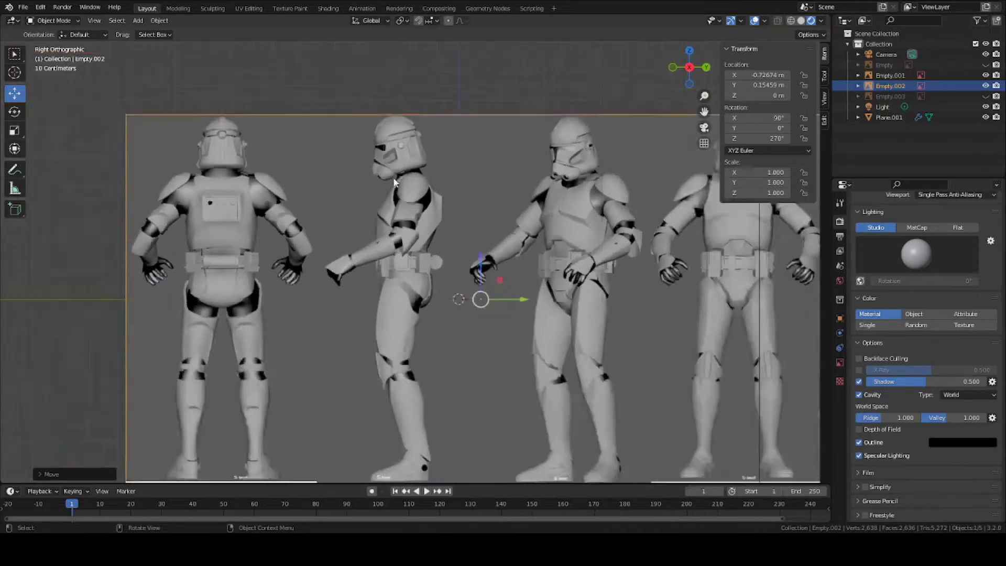
{"action": "scroll", "coordinate": [403, 148], "scroll_direction": "down", "scroll_amount": 2}
{"action": "key", "text": "g"}
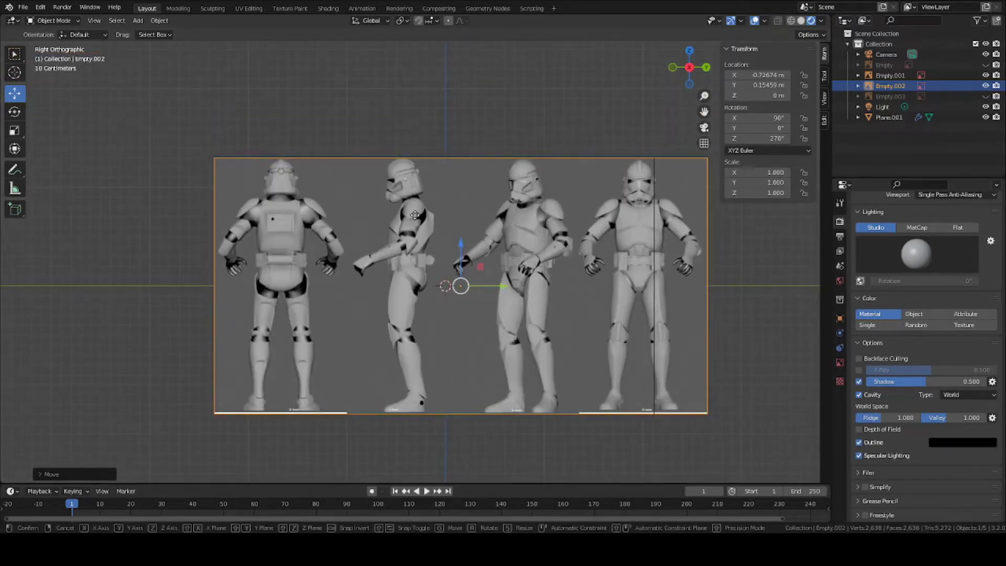
{"action": "key", "text": "y"}
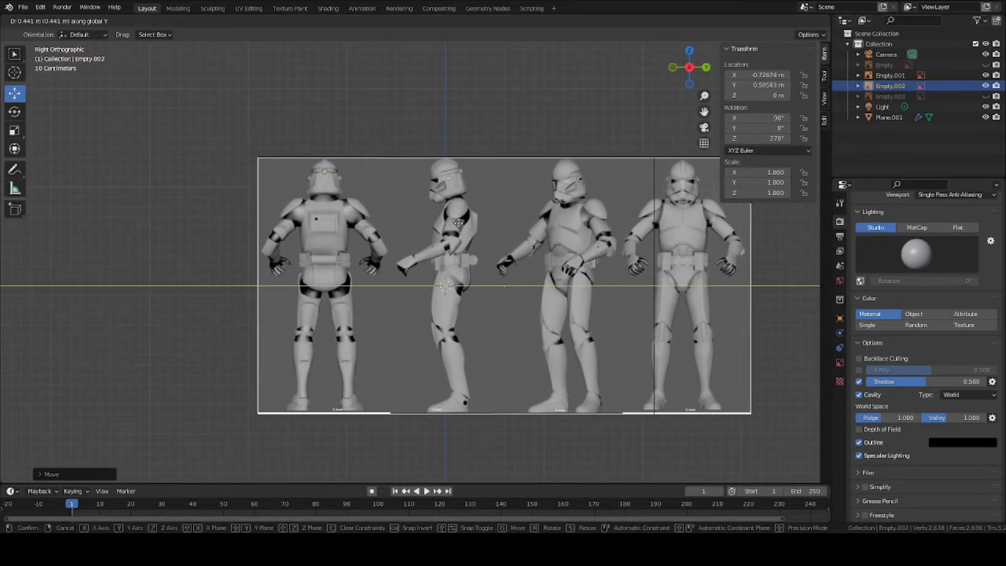
{"action": "left_click", "coordinate": [458, 227]}
Step: Check the reference placement in front view and save the file
{"action": "key", "text": "KP_1"}
{"action": "scroll", "coordinate": [451, 210], "scroll_direction": "up", "scroll_amount": 2}
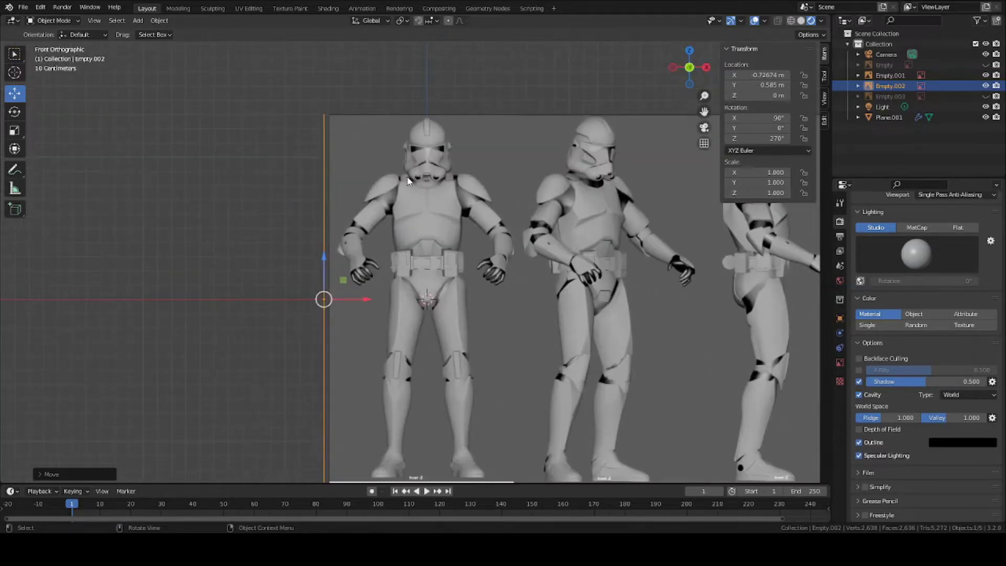
{"action": "key", "text": "ctrl+s"}
{"action": "scroll", "coordinate": [454, 239], "scroll_direction": "down", "scroll_amount": 2}
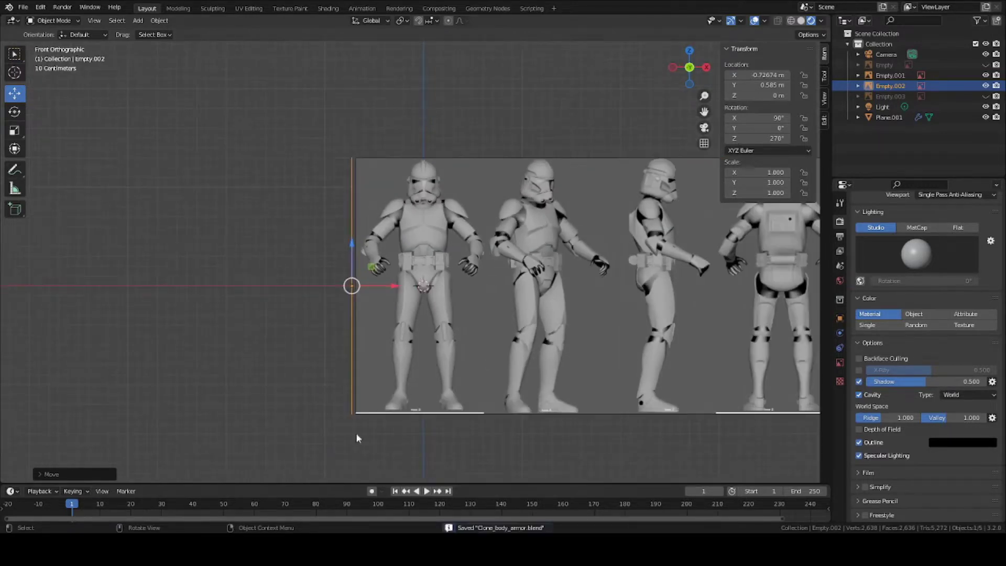
Step: Add a mesh plane at the world origin, in front of the trooper reference
{"action": "scroll", "coordinate": [415, 255], "scroll_direction": "up", "scroll_amount": 5}
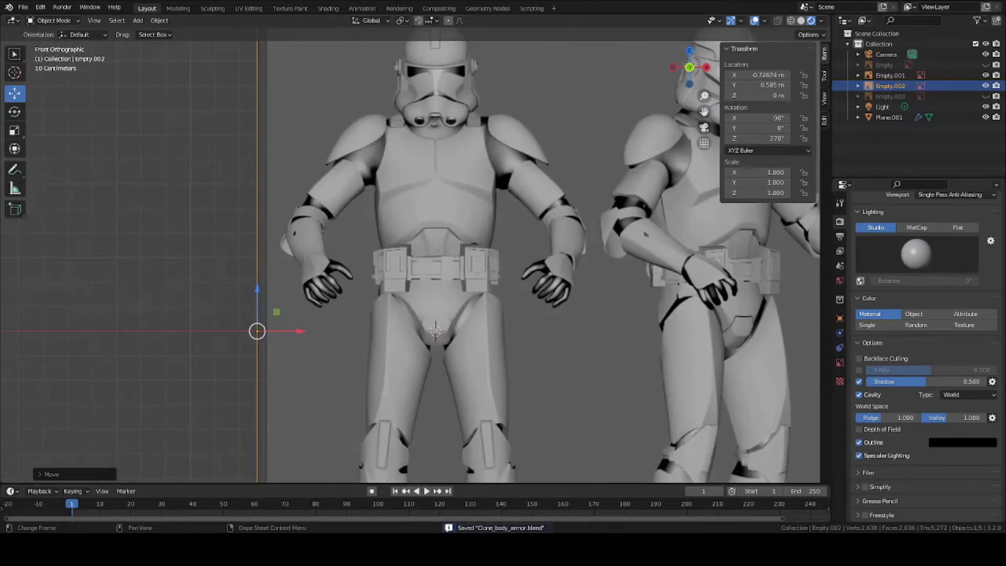
{"action": "scroll", "coordinate": [419, 303], "scroll_direction": "down", "scroll_amount": 1}
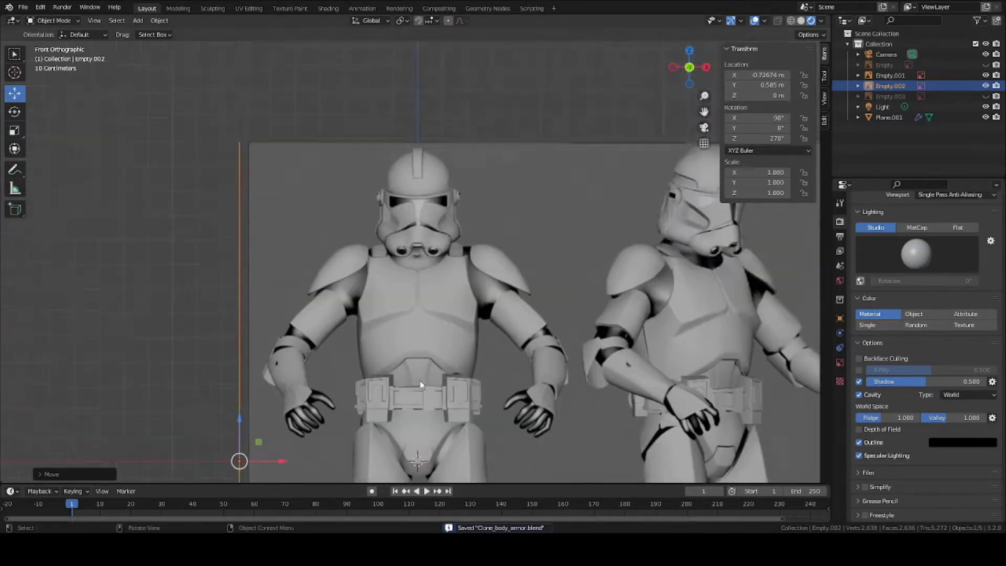
{"action": "scroll", "coordinate": [419, 303], "scroll_direction": "up", "scroll_amount": 4}
{"action": "scroll", "coordinate": [417, 320], "scroll_direction": "down", "scroll_amount": 3}
{"action": "scroll", "coordinate": [422, 322], "scroll_direction": "up", "scroll_amount": 2}
{"action": "left_click", "coordinate": [422, 320]}
{"action": "middle_click_drag", "start_coordinate": [479, 425], "coordinate": [399, 343], "text": "shift"}
{"action": "key", "text": "shift+a"}
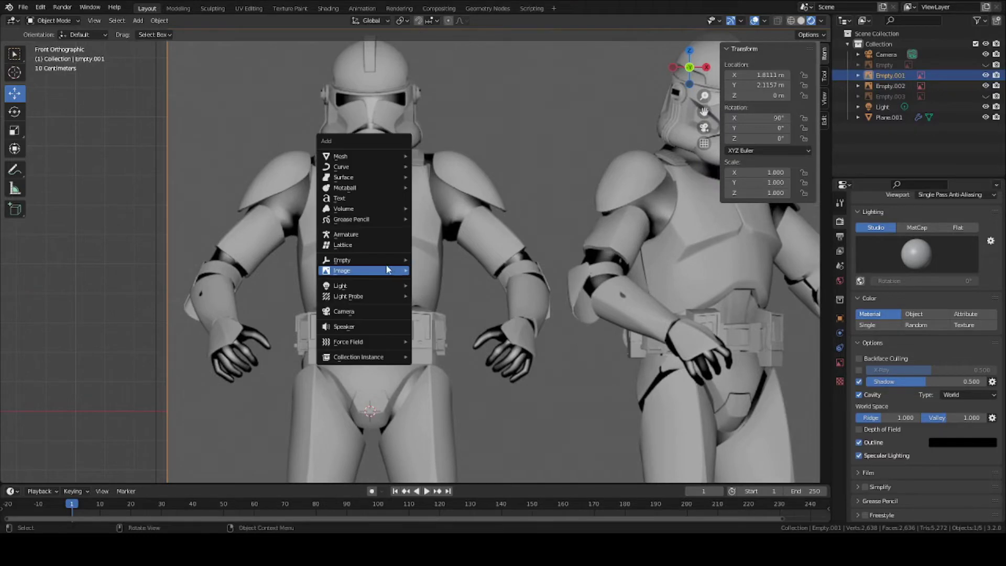
{"action": "mouse_move", "coordinate": [362, 156]}
{"action": "left_click", "coordinate": [457, 159]}
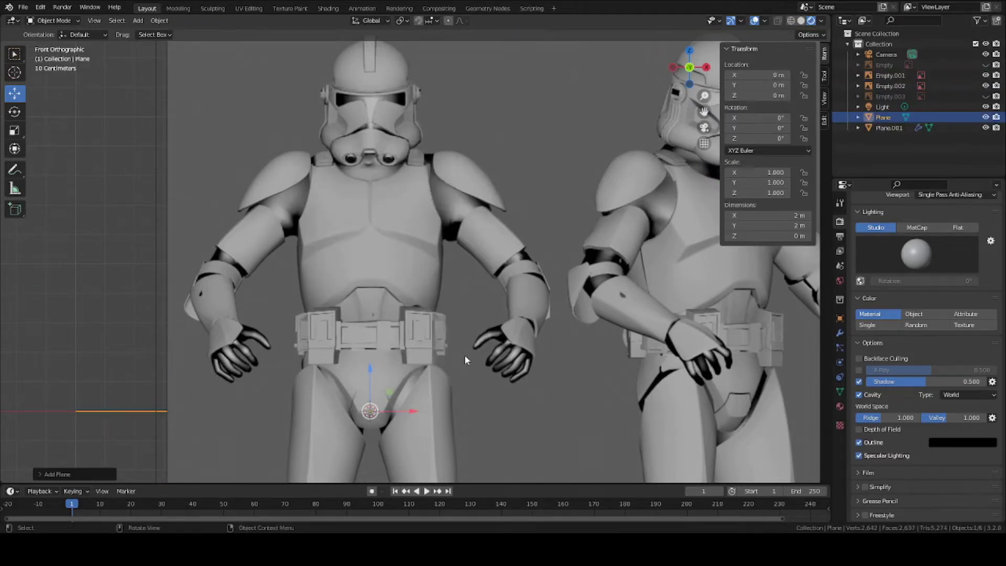
Step: Raise the plane along Z to about 0.69 m at chest height and move it along Y to about -0.455 m
{"action": "key", "text": "g"}
{"action": "key", "text": "z"}
{"action": "left_click", "coordinate": [474, 171]}
{"action": "middle_click_drag", "start_coordinate": [474, 171], "coordinate": [391, 204]}
{"action": "scroll", "coordinate": [391, 204], "scroll_direction": "down", "scroll_amount": 2}
{"action": "key", "text": "g"}
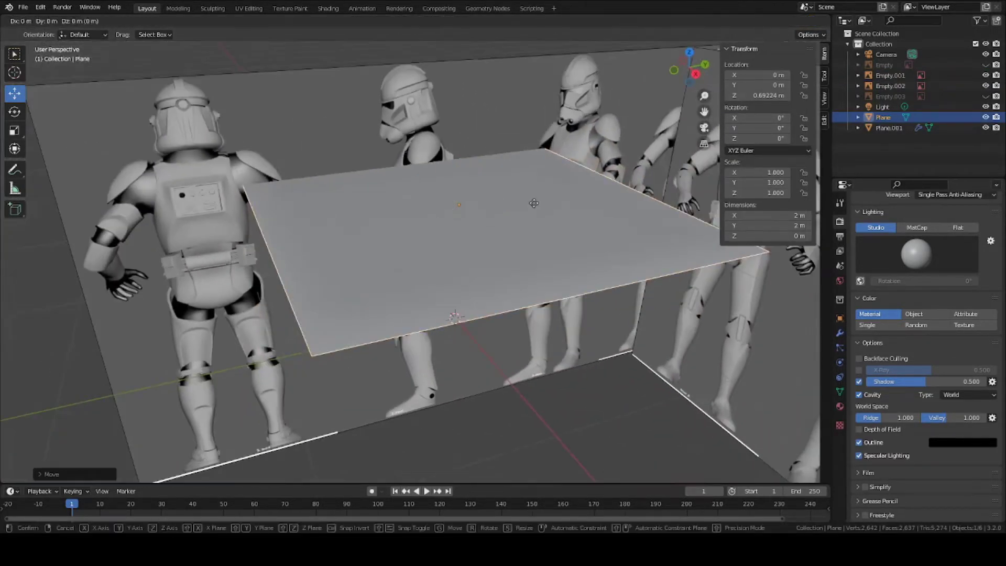
{"action": "key", "text": "y"}
{"action": "left_click", "coordinate": [448, 204]}
Step: Rotate the plane about the X axis to about 73.1° so it stands nearly upright before the chest
{"action": "key", "text": "KP_1"}
{"action": "scroll", "coordinate": [399, 202], "scroll_direction": "up", "scroll_amount": 4}
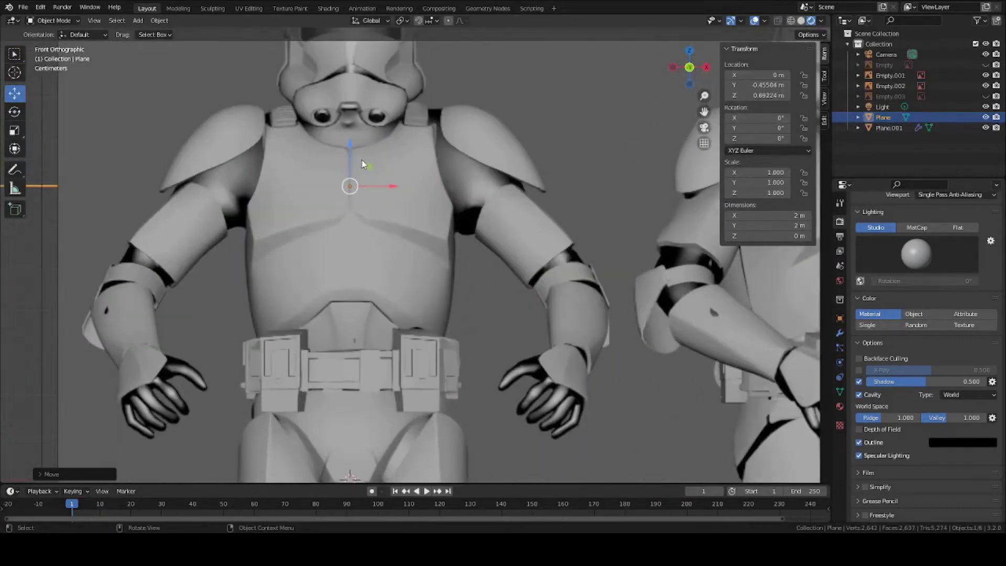
{"action": "middle_click_drag", "start_coordinate": [461, 221], "coordinate": [427, 254]}
{"action": "scroll", "coordinate": [449, 241], "scroll_direction": "down", "scroll_amount": 4}
{"action": "key", "text": "r"}
{"action": "key", "text": "x"}
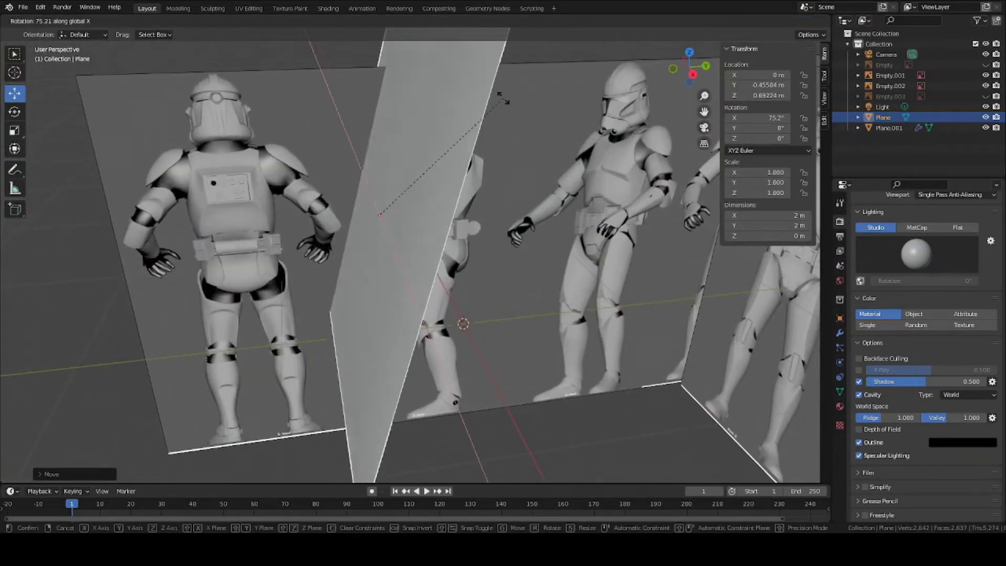
{"action": "left_click", "coordinate": [514, 101]}
Step: Scale the plane down to about 0.092 m square against the chest in the front reference
{"action": "key", "text": "s"}
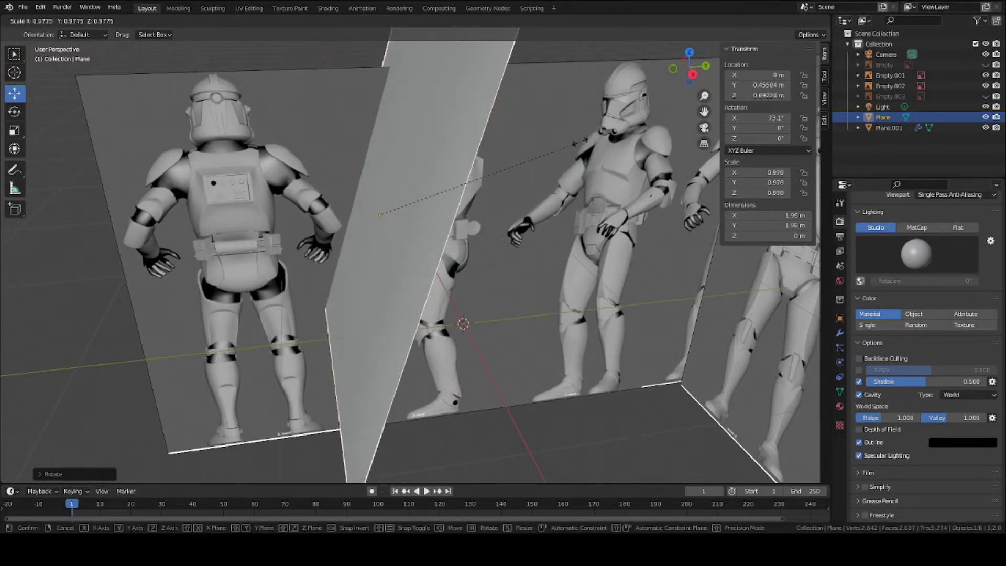
{"action": "left_click", "coordinate": [448, 152]}
{"action": "key", "text": "KP_1"}
{"action": "scroll", "coordinate": [471, 183], "scroll_direction": "up", "scroll_amount": 3}
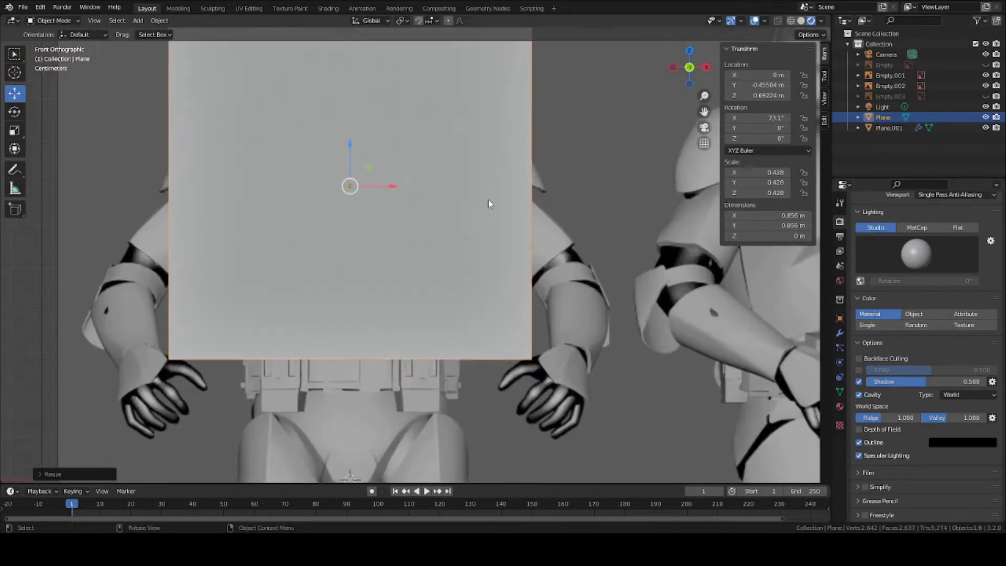
{"action": "key", "text": "s"}
{"action": "left_click", "coordinate": [374, 180]}
{"action": "scroll", "coordinate": [386, 168], "scroll_direction": "up", "scroll_amount": 5}
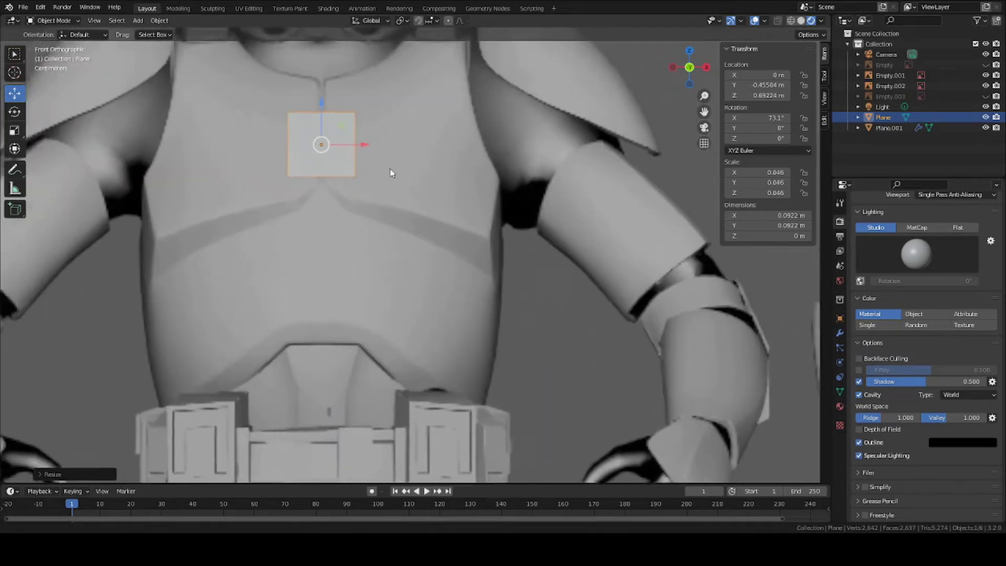
Step: Lower the plane along Z to about 0.494 m, just above the notch in the abdomen armor
{"action": "key", "text": "g"}
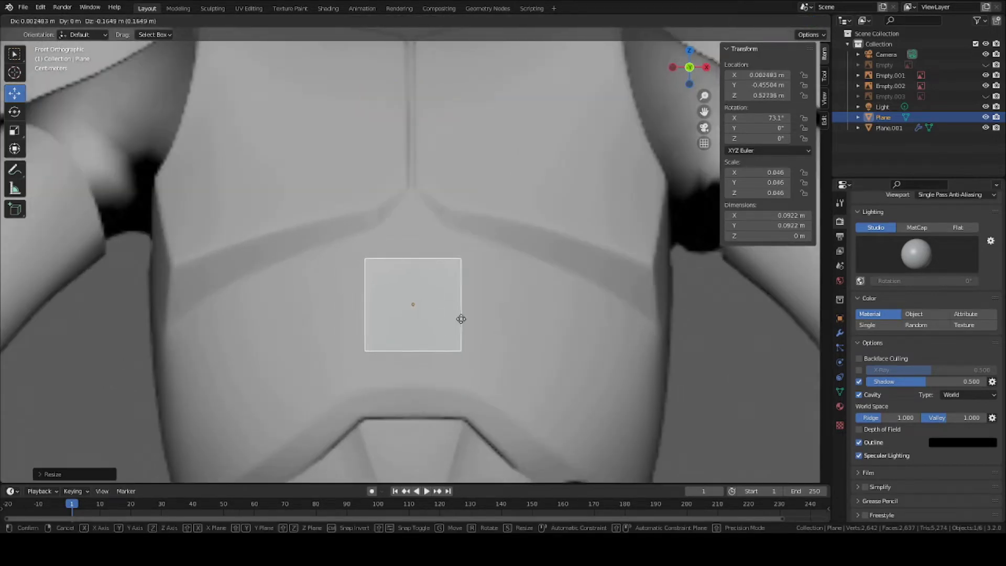
{"action": "key", "text": "z"}
{"action": "left_click", "coordinate": [456, 138]}
{"action": "middle_click_drag", "start_coordinate": [431, 305], "coordinate": [441, 234], "text": "shift"}
{"action": "key", "text": "g"}
{"action": "key", "text": "z"}
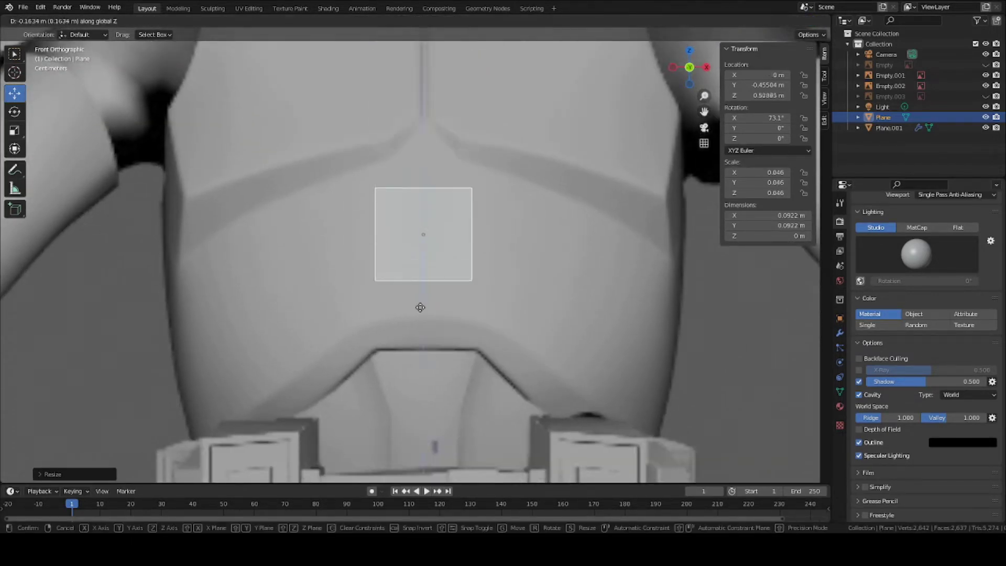
{"action": "left_click", "coordinate": [417, 346]}
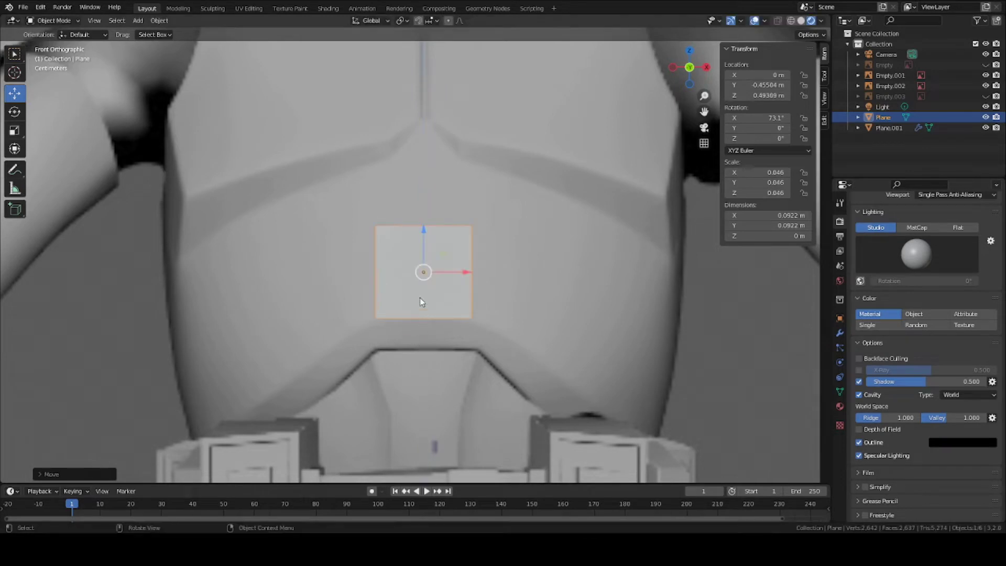
Step: In right view, move the plane along Y to about -0.15 m, up to the abdomen profile in the side reference
{"action": "key", "text": "KP_3"}
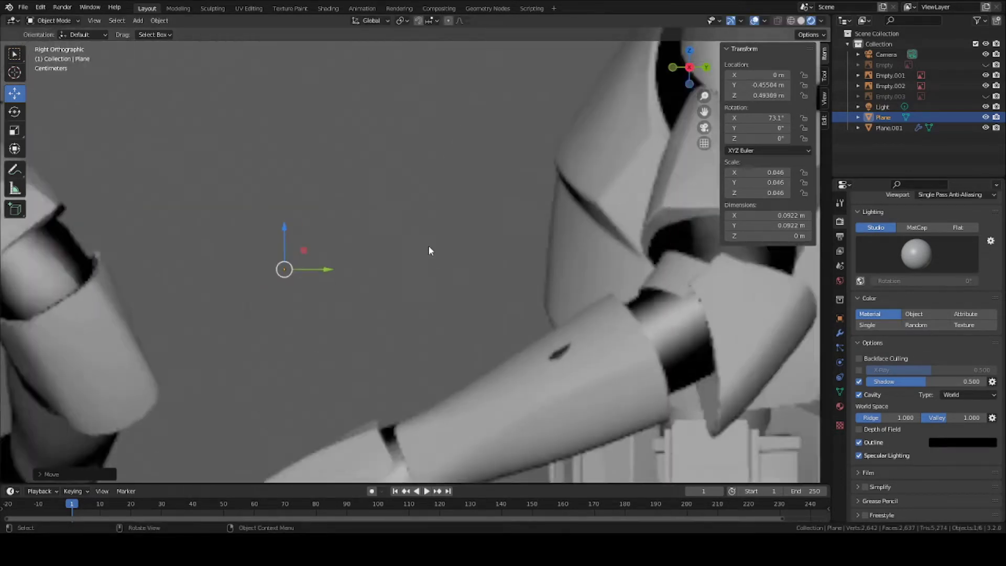
{"action": "scroll", "coordinate": [363, 250], "scroll_direction": "down", "scroll_amount": 5}
{"action": "scroll", "coordinate": [460, 190], "scroll_direction": "up", "scroll_amount": 6}
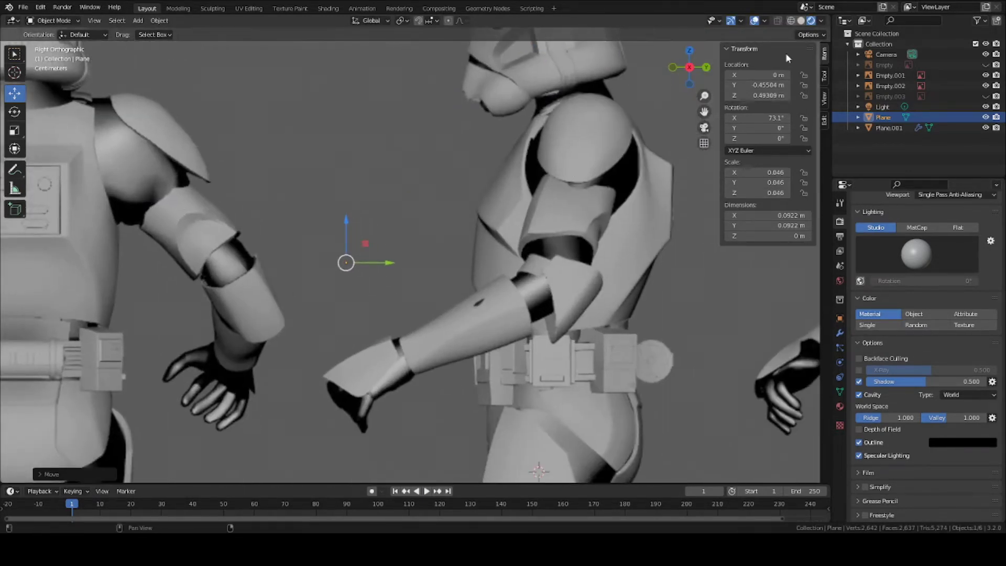
{"action": "left_click", "coordinate": [691, 68]}
{"action": "left_click", "coordinate": [690, 69]}
{"action": "key", "text": "g"}
{"action": "key", "text": "y"}
{"action": "left_click", "coordinate": [556, 261]}
{"action": "scroll", "coordinate": [527, 325], "scroll_direction": "up", "scroll_amount": 2}
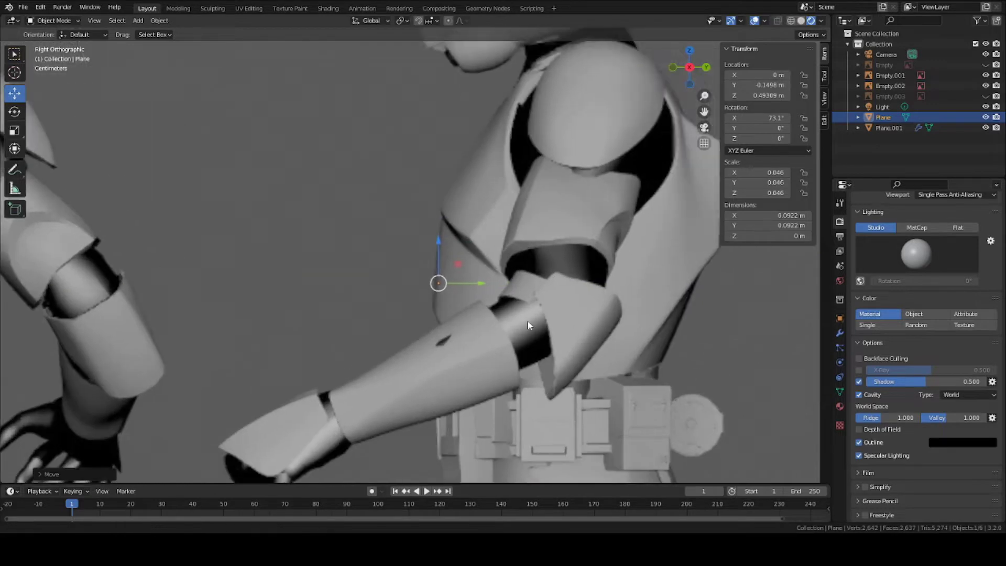
Step: Rotate the plane to about 84.3° on X and shift it along Y to about -0.155 m to follow the abdomen profile
{"action": "scroll", "coordinate": [527, 324], "scroll_direction": "up", "scroll_amount": 3}
{"action": "key", "text": "r"}
{"action": "left_click", "coordinate": [570, 312]}
{"action": "key", "text": "g"}
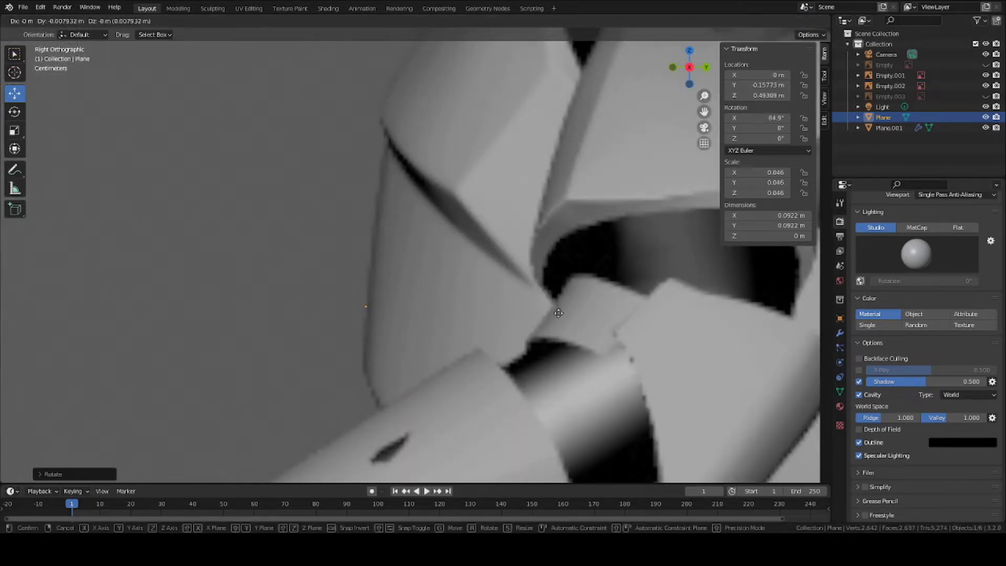
{"action": "key", "text": "y"}
{"action": "left_click", "coordinate": [569, 315]}
{"action": "key", "text": "r"}
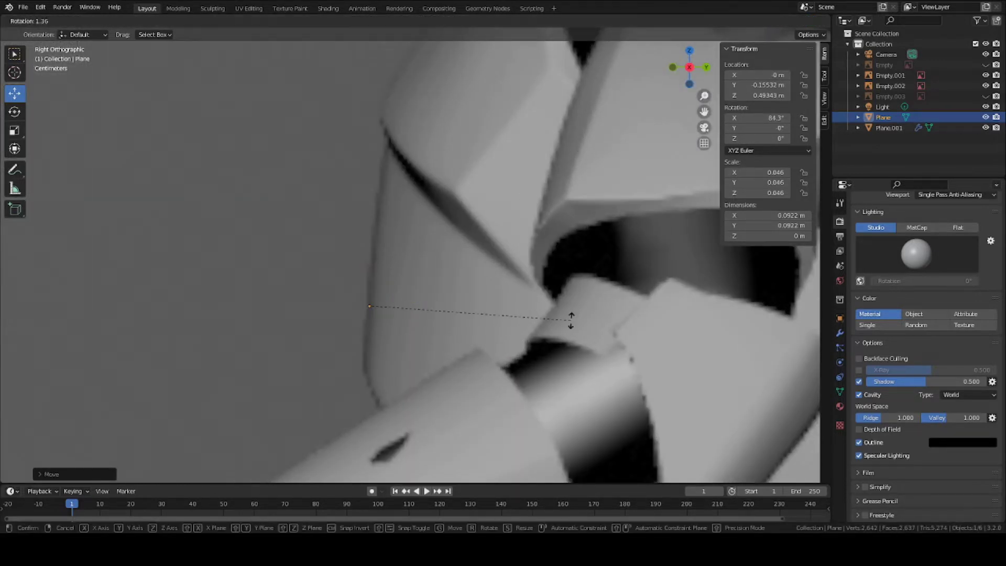
{"action": "left_click", "coordinate": [571, 320]}
Step: Fine-tune the plane along Y to about -0.157 m, check it in front view and save the file
{"action": "key", "text": "g"}
{"action": "key", "text": "y"}
{"action": "left_click", "coordinate": [557, 316]}
{"action": "scroll", "coordinate": [557, 317], "scroll_direction": "down", "scroll_amount": 7}
{"action": "middle_click_drag", "start_coordinate": [408, 294], "coordinate": [451, 295]}
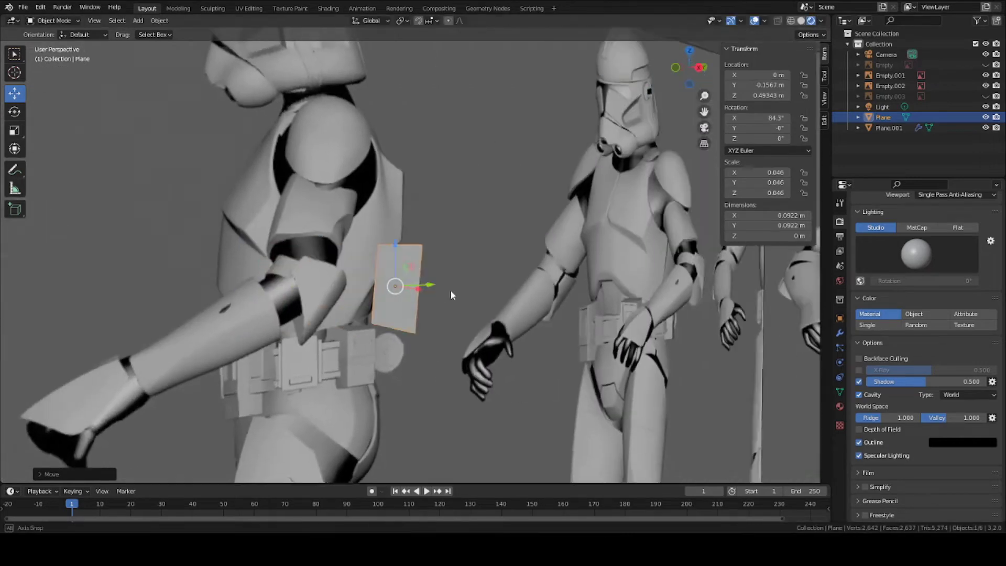
{"action": "key", "text": "KP_1"}
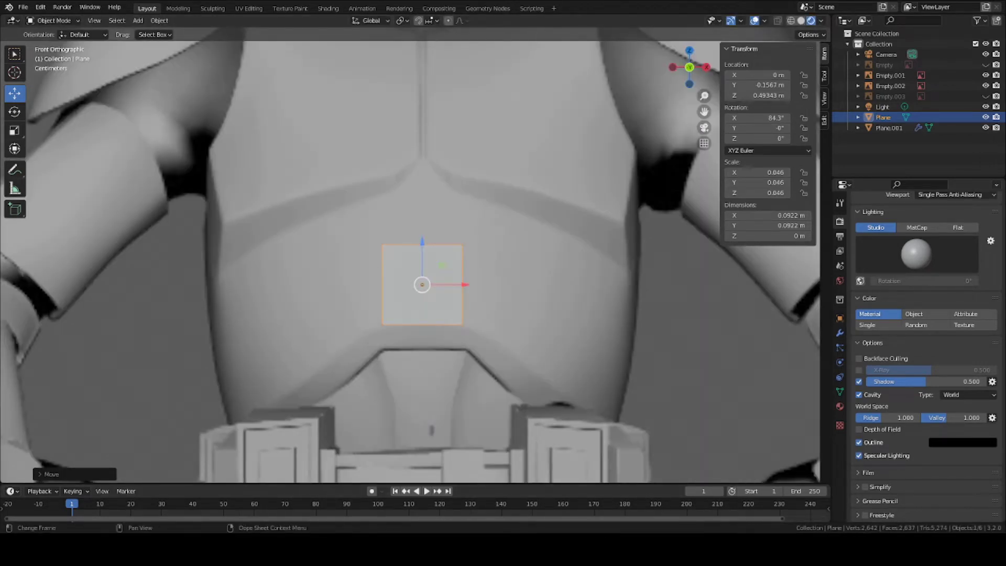
{"action": "key", "text": "ctrl+s"}
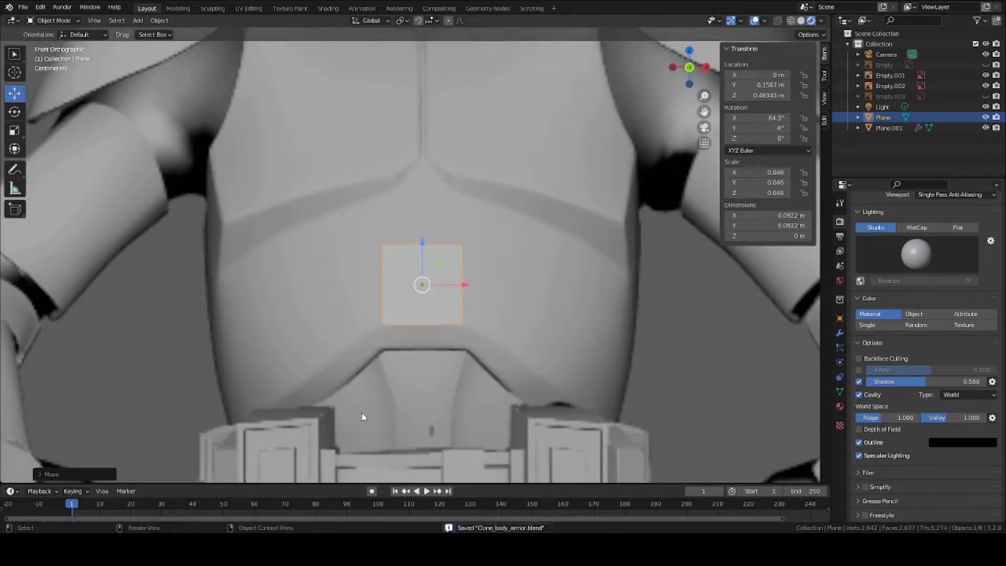
Step: Enter Edit Mode on the plane and add a vertical loop cut through its center
{"action": "scroll", "coordinate": [434, 262], "scroll_direction": "up", "scroll_amount": 2}
{"action": "left_click", "coordinate": [53, 20]}
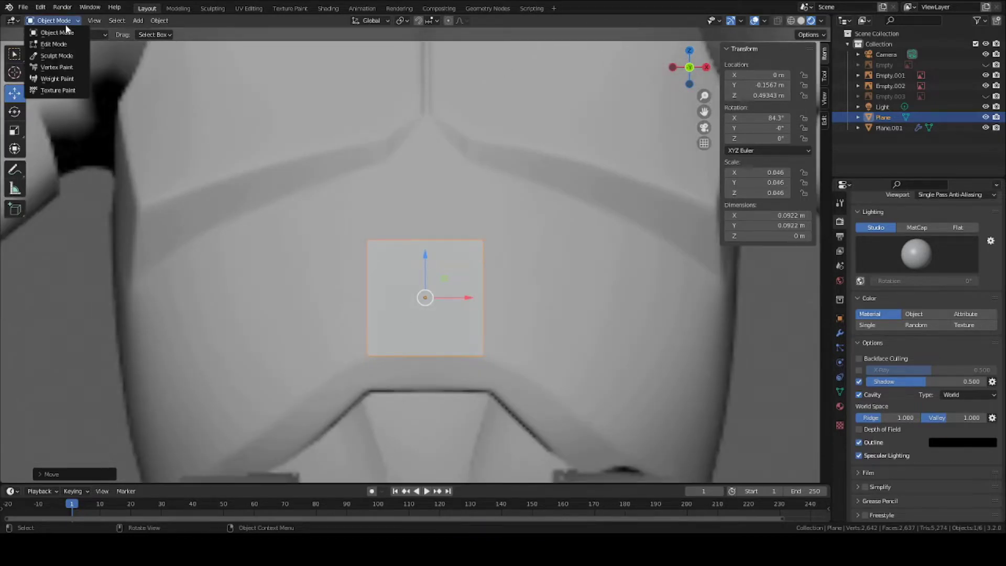
{"action": "left_click", "coordinate": [53, 44]}
{"action": "scroll", "coordinate": [392, 292], "scroll_direction": "up", "scroll_amount": 2}
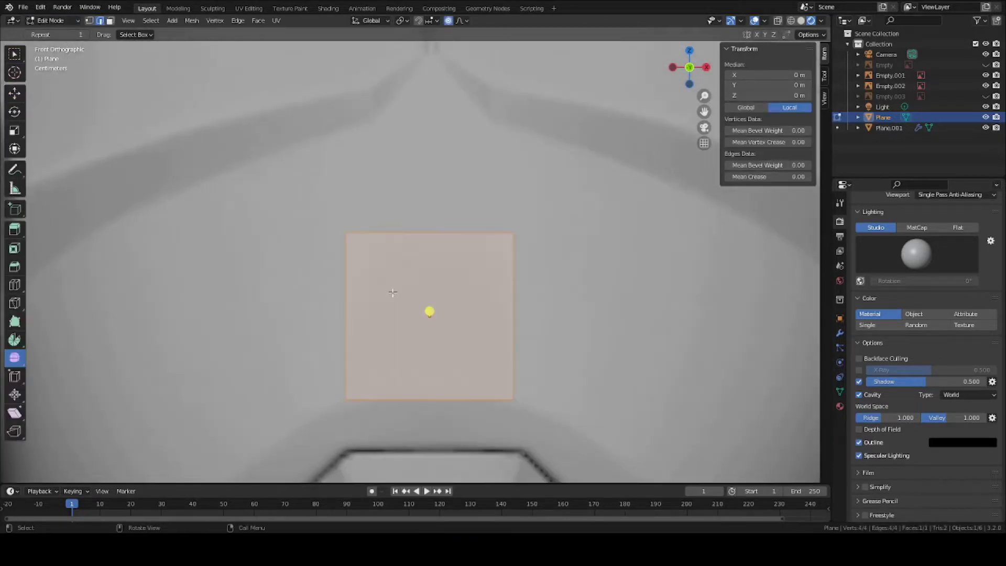
{"action": "left_click", "coordinate": [440, 236]}
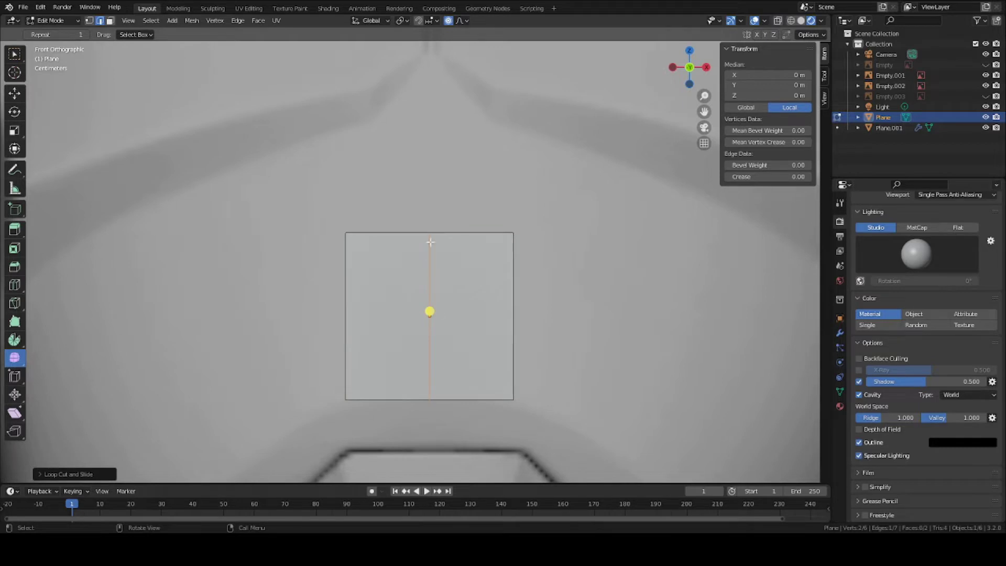
Step: Delete the face on the negative X half of the plane and return to Object Mode
{"action": "key", "text": "3"}
{"action": "left_click", "coordinate": [385, 299]}
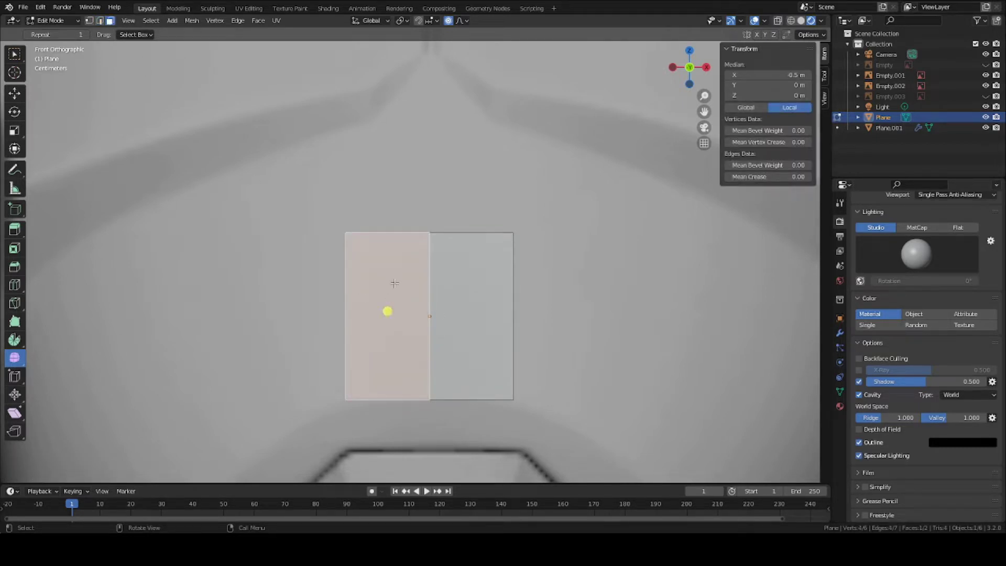
{"action": "key", "text": "x"}
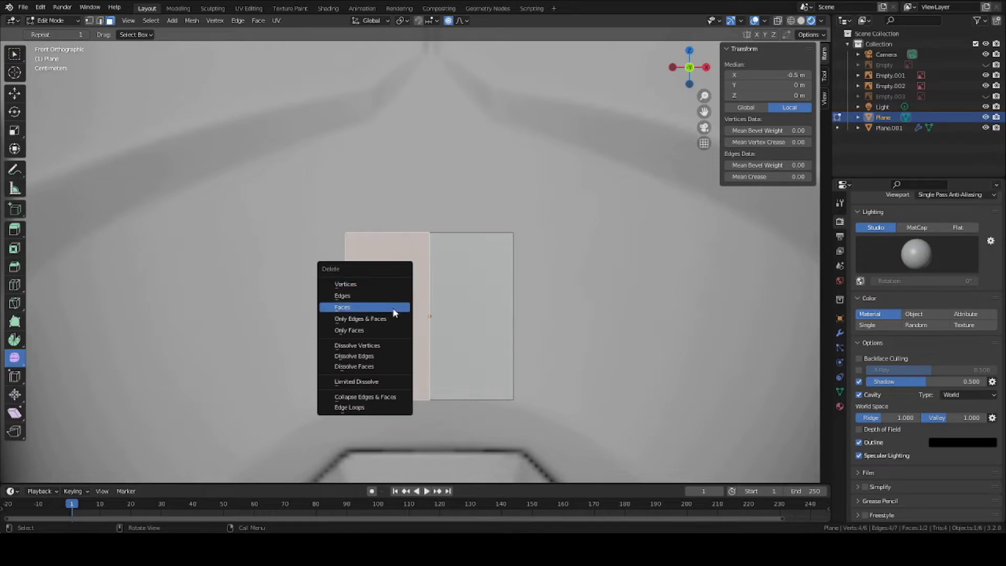
{"action": "left_click", "coordinate": [391, 308]}
{"action": "key", "text": "Tab"}
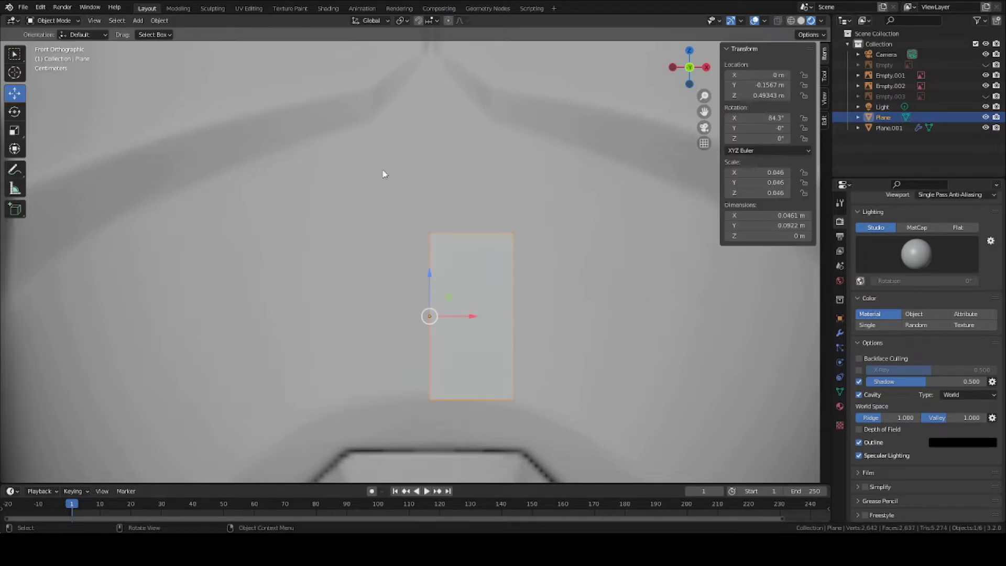
Step: Add a Mirror modifier to the half plane on the X axis with Clipping enabled
{"action": "left_click", "coordinate": [840, 333]}
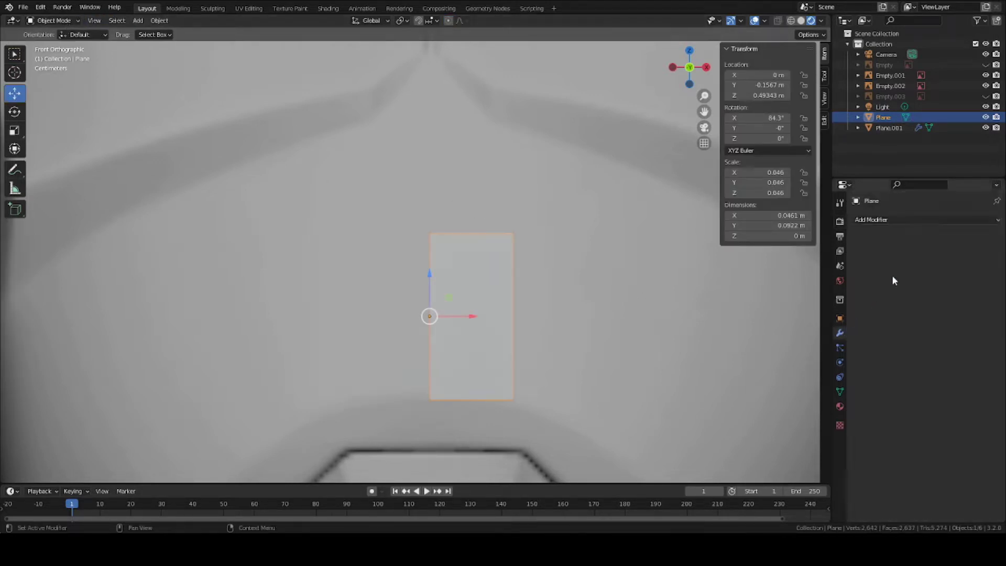
{"action": "left_click", "coordinate": [892, 219]}
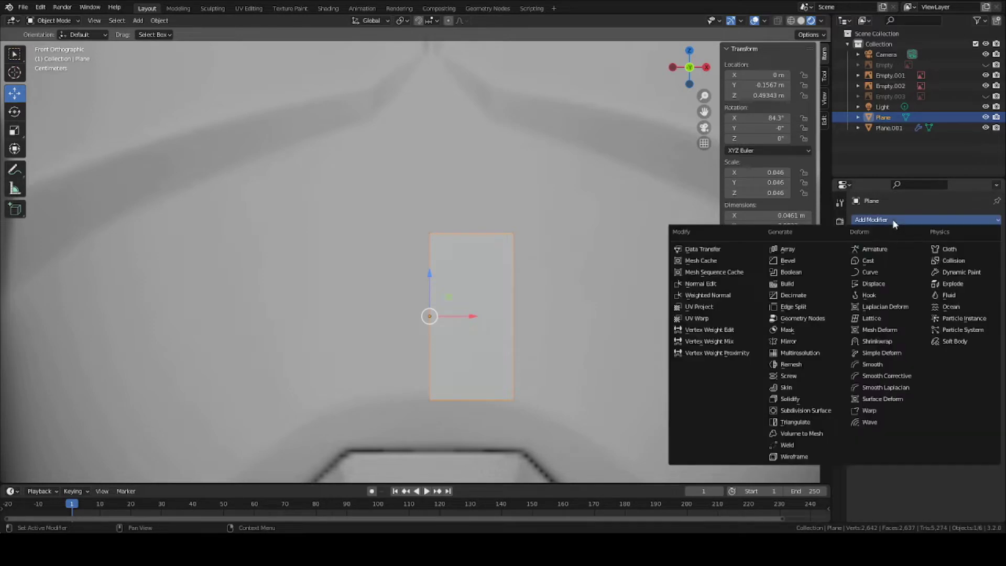
{"action": "left_click", "coordinate": [792, 340]}
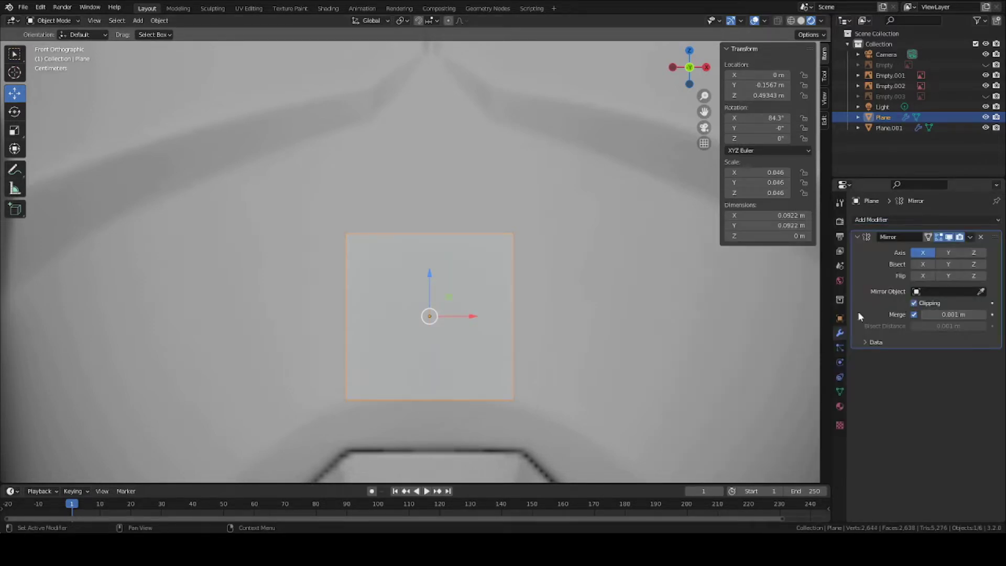
{"action": "scroll", "coordinate": [507, 328], "scroll_direction": "down", "scroll_amount": 2}
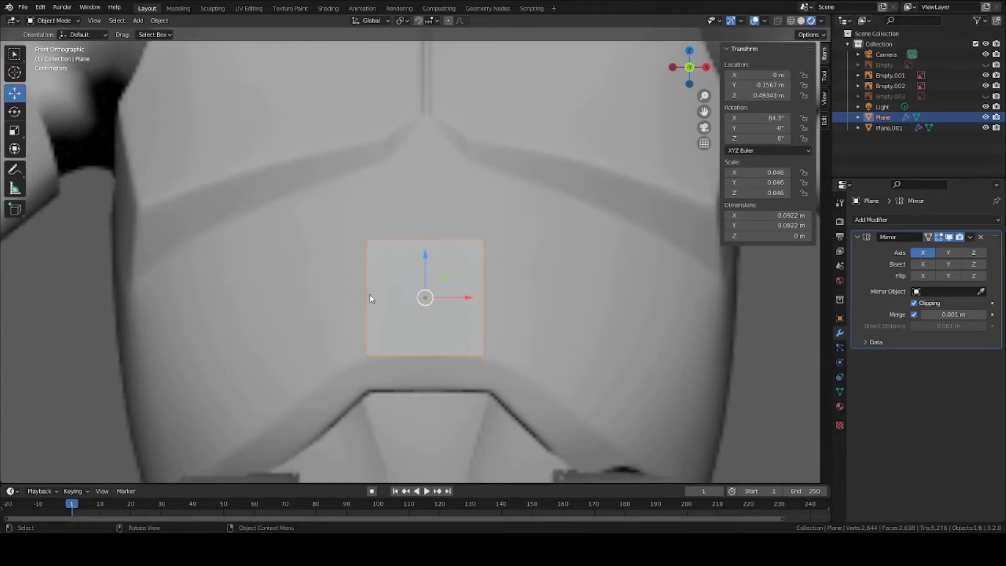
Step: Raise the mesh's upper edge by about 0.06 m to just below the chest ridge, narrowing the strip at that end
{"action": "key", "text": "Tab"}
{"action": "scroll", "coordinate": [440, 299], "scroll_direction": "down", "scroll_amount": 1}
{"action": "key", "text": "2"}
{"action": "left_click", "coordinate": [427, 244]}
{"action": "key", "text": "g"}
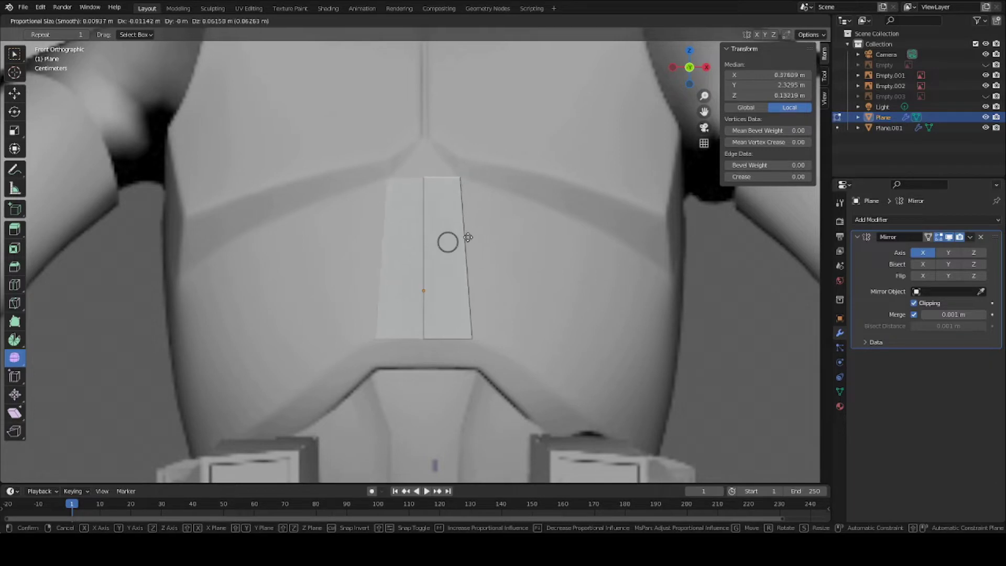
{"action": "left_click", "coordinate": [441, 170]}
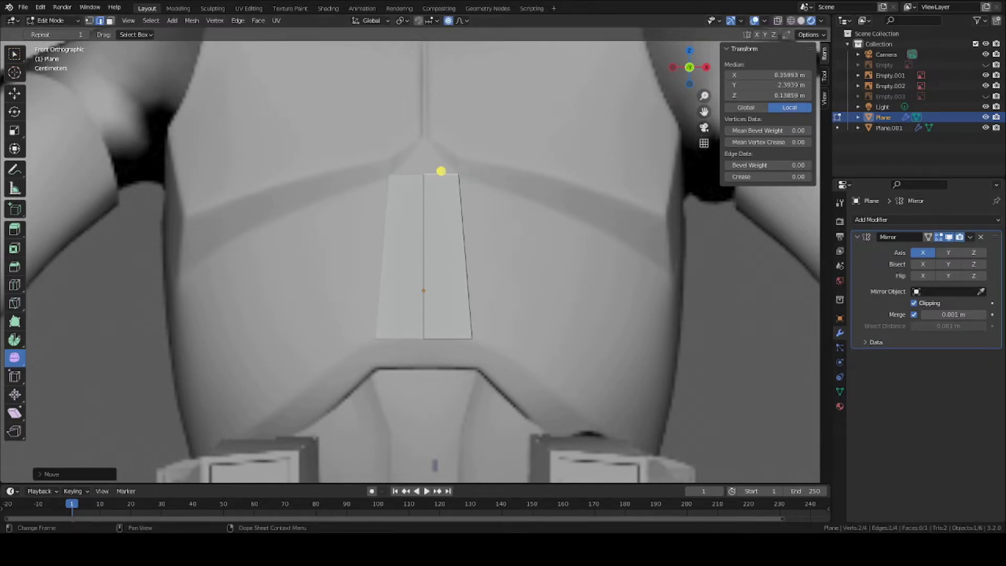
Step: Save the file and move the strip's outer upper and lower vertices slightly outward and down to match the front reference
{"action": "key", "text": "ctrl+s"}
{"action": "scroll", "coordinate": [445, 157], "scroll_direction": "up", "scroll_amount": 2}
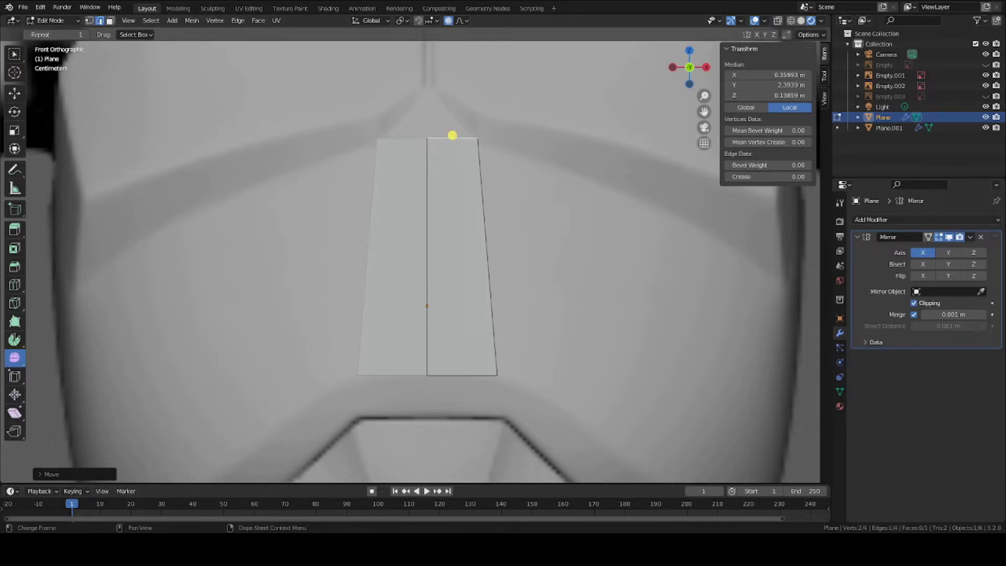
{"action": "left_click_drag", "start_coordinate": [478, 138], "coordinate": [504, 377]}
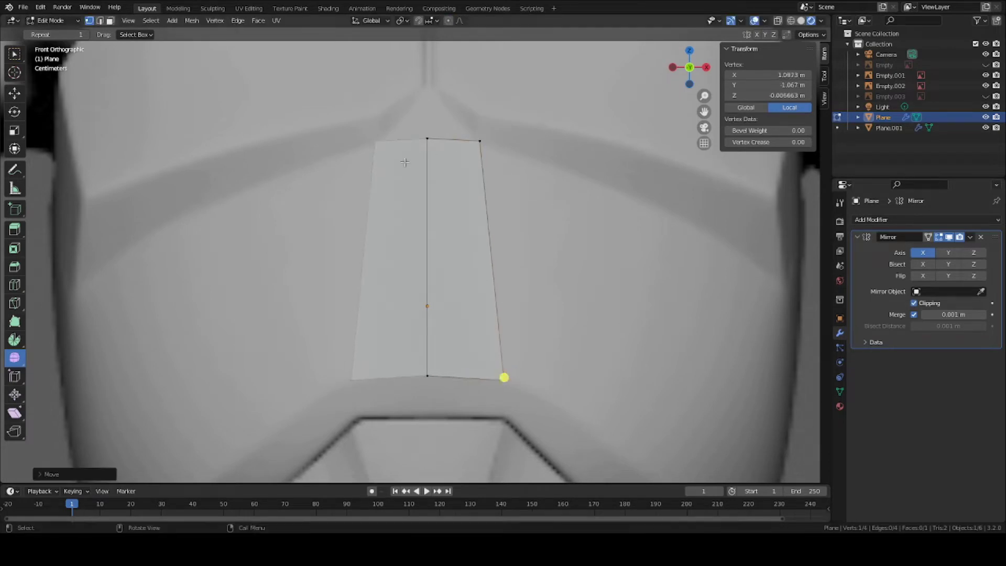
Step: In right view, move the strip's upper edge along Y by about 0.007 m onto the armor seam in the profile
{"action": "key", "text": "KP_3"}
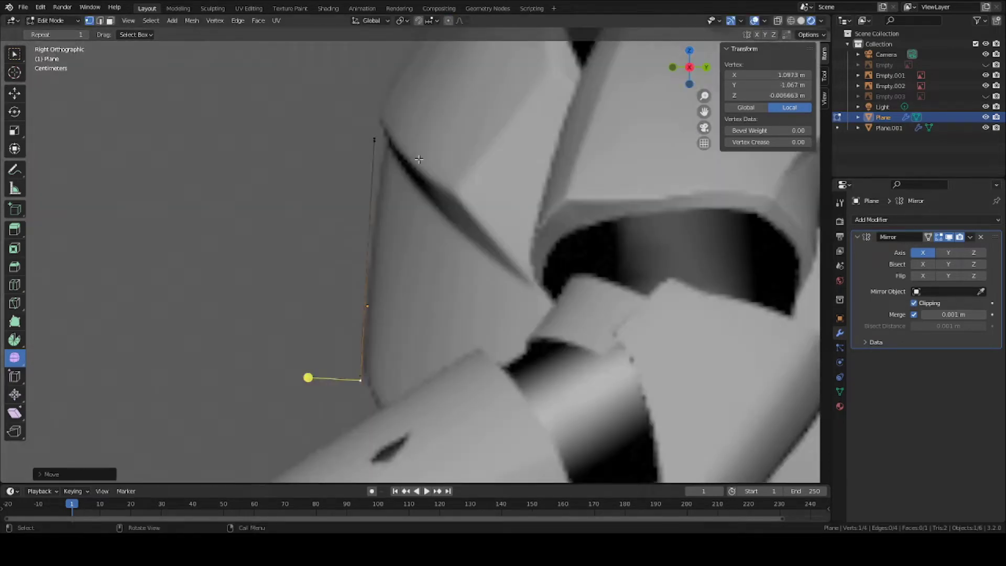
{"action": "left_click", "coordinate": [378, 159]}
{"action": "left_click", "coordinate": [374, 139]}
{"action": "scroll", "coordinate": [314, 112], "scroll_direction": "up", "scroll_amount": 2}
{"action": "key", "text": "g"}
{"action": "key", "text": "y"}
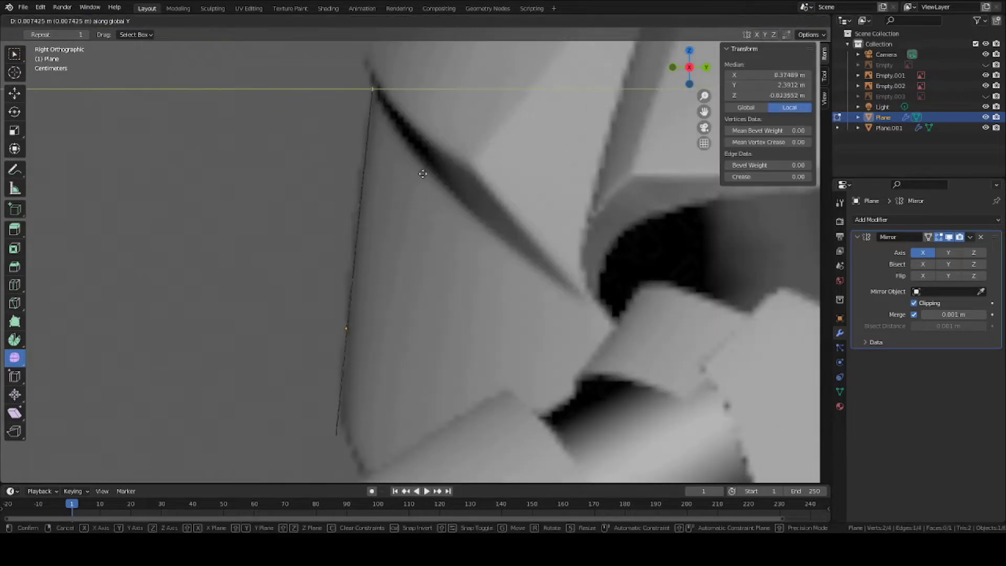
{"action": "left_click", "coordinate": [424, 175]}
Step: In right view, move the central strip's outer side edge slightly along Y to follow the armor profile
{"action": "key", "text": "1"}
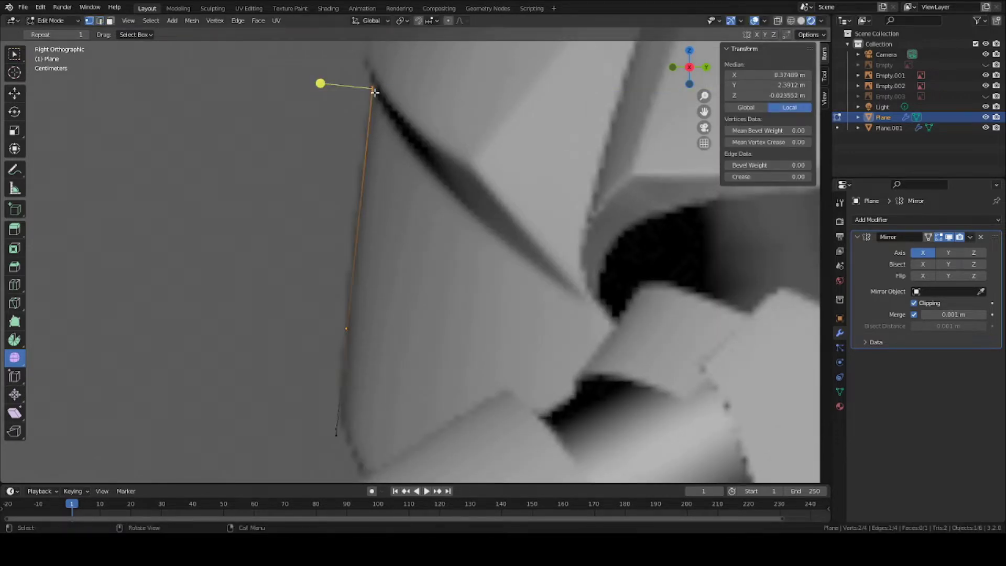
{"action": "left_click", "coordinate": [374, 93]}
{"action": "key", "text": "2"}
{"action": "left_click", "coordinate": [364, 137]}
{"action": "middle_click_drag", "start_coordinate": [365, 138], "coordinate": [417, 152]}
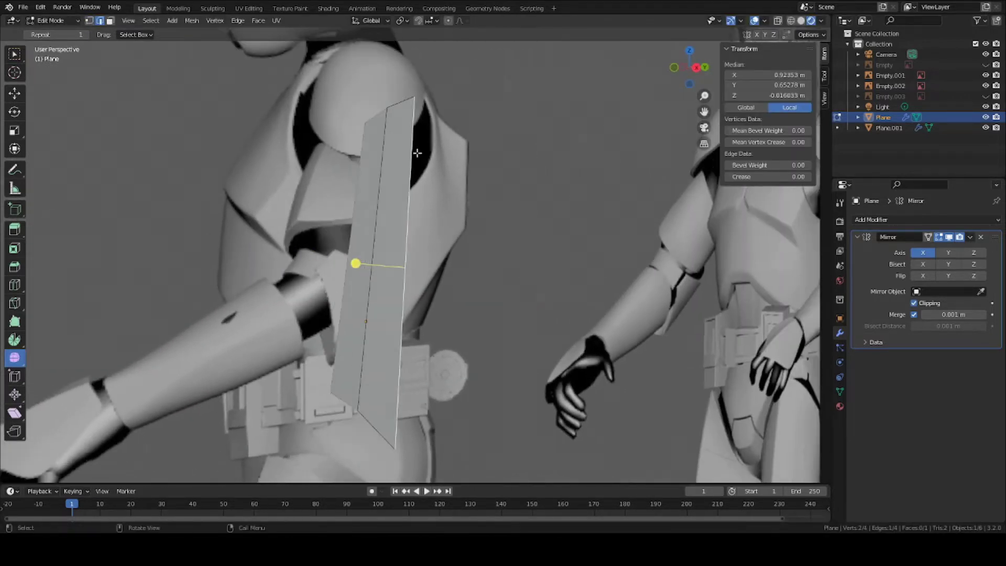
{"action": "key", "text": "KP_3"}
{"action": "key", "text": "g"}
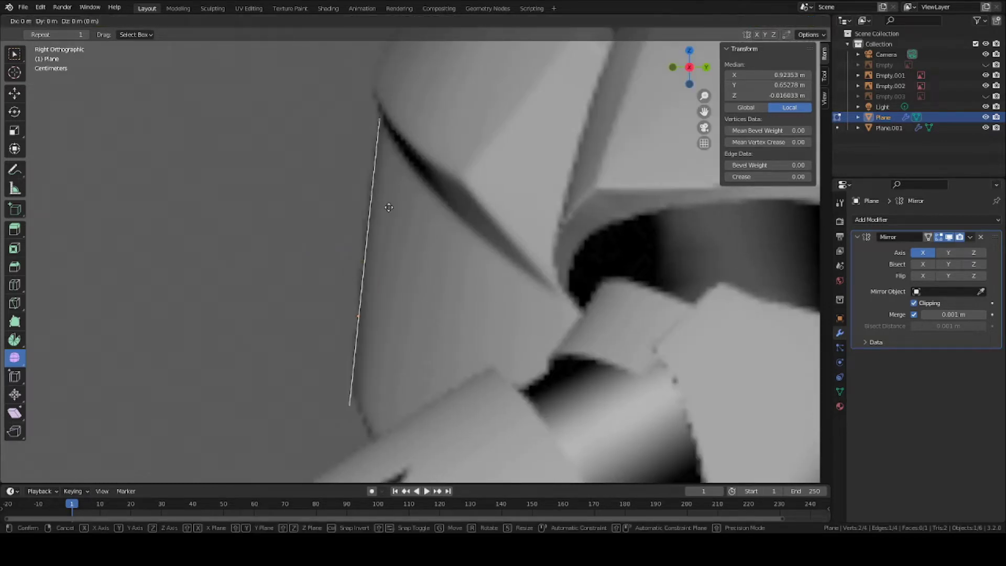
{"action": "key", "text": "y"}
{"action": "left_click", "coordinate": [372, 222]}
Step: Move the strip's center edge along Y to fit the abdomen profile in the side reference
{"action": "mouse_move", "coordinate": [371, 223]}
{"action": "middle_mouse_down"}
{"action": "mouse_move", "coordinate": [364, 309]}
{"action": "mouse_move", "coordinate": [363, 233]}
{"action": "middle_mouse_up"}
{"action": "key", "text": "g"}
{"action": "key", "text": "y"}
{"action": "left_click", "coordinate": [356, 263]}
{"action": "key", "text": "KP_1"}
{"action": "key", "text": "KP_3"}
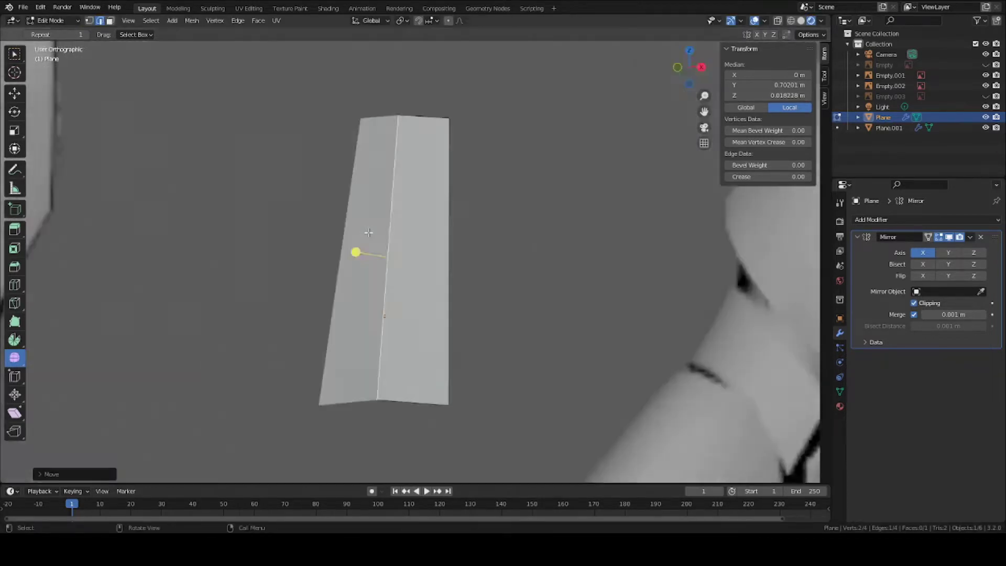
Step: Move the strip's lower edge slightly back along Y onto the abdomen's profile line
{"action": "left_click", "coordinate": [361, 376]}
{"action": "key", "text": "g"}
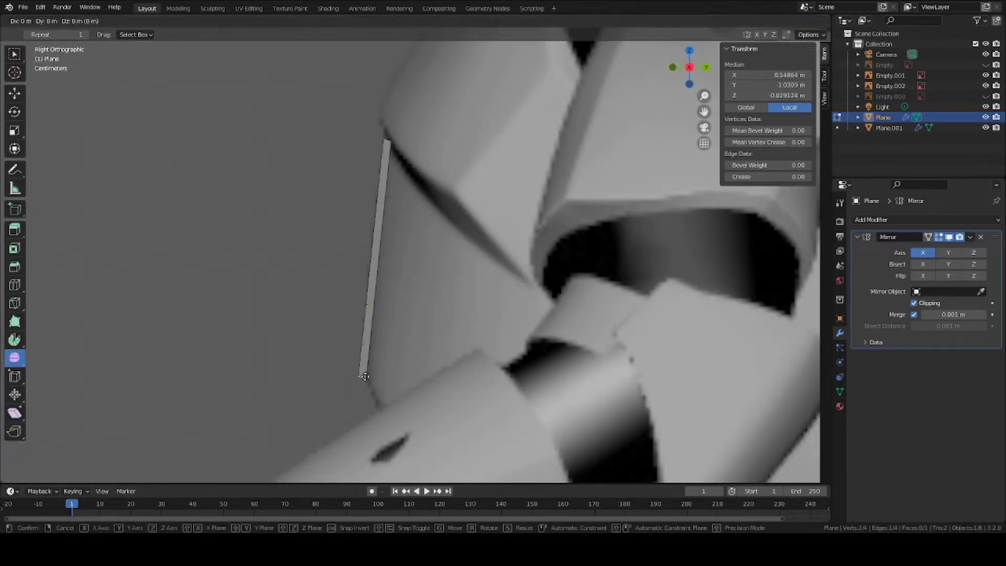
{"action": "key", "text": "y"}
{"action": "left_click", "coordinate": [369, 371]}
{"action": "middle_click_drag", "start_coordinate": [364, 265], "coordinate": [385, 349], "text": "shift"}
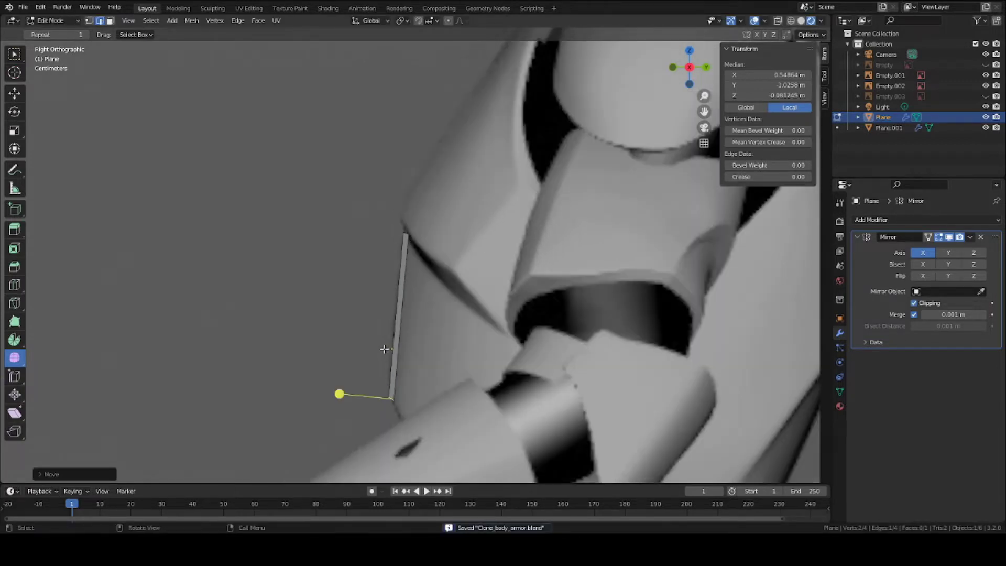
Step: In front view, extrude the strip's outer side edge outward and down below the chest ridge to form a second panel
{"action": "key", "text": "KP_1"}
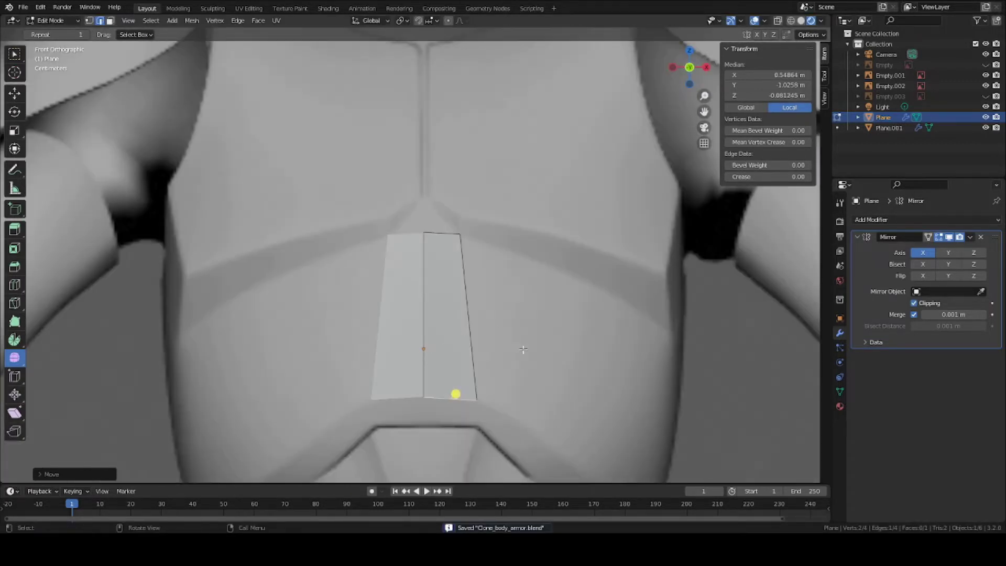
{"action": "scroll", "coordinate": [460, 286], "scroll_direction": "down", "scroll_amount": 3}
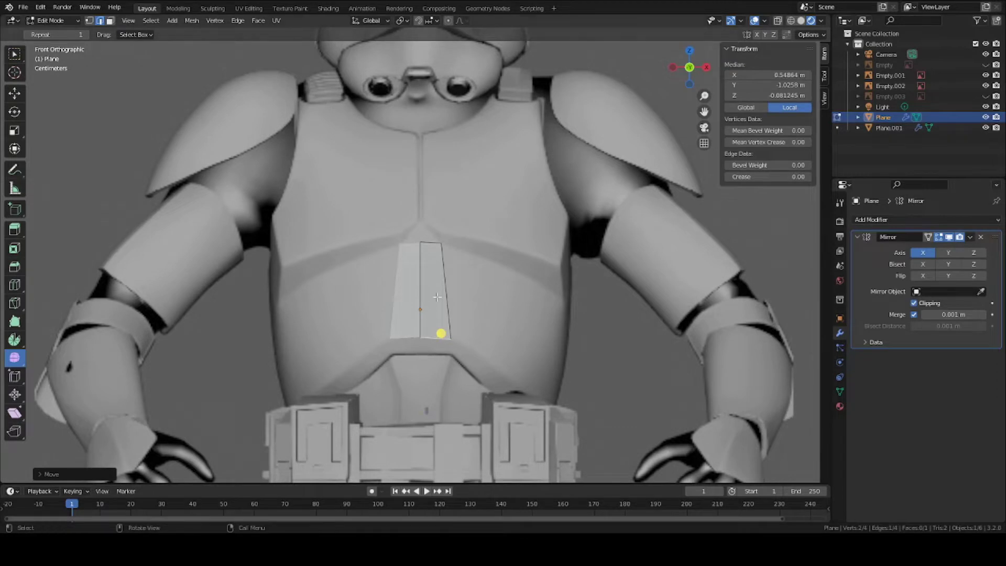
{"action": "scroll", "coordinate": [437, 297], "scroll_direction": "up", "scroll_amount": 3}
{"action": "left_click", "coordinate": [463, 278]}
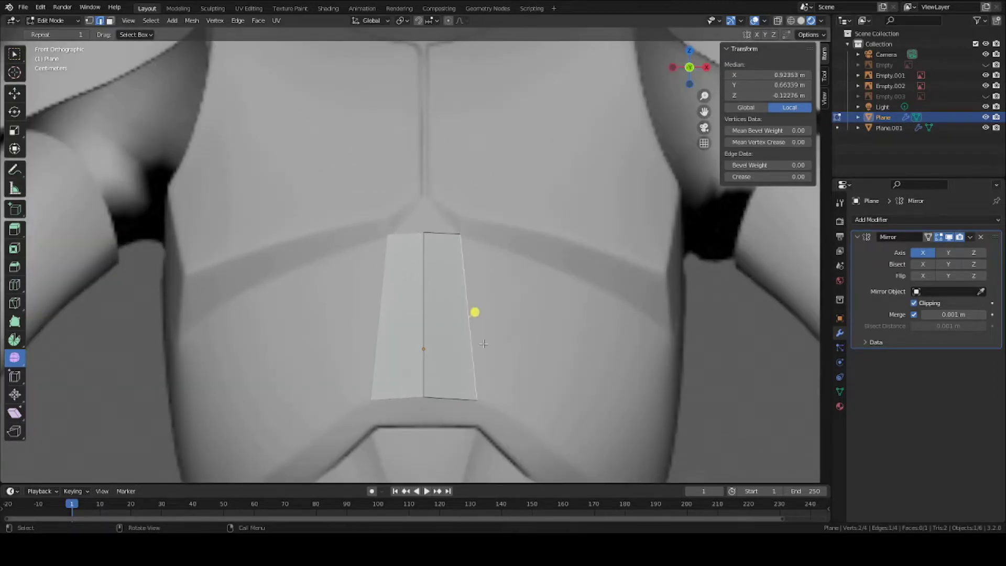
{"action": "middle_click_drag", "start_coordinate": [495, 316], "coordinate": [383, 210], "text": "shift"}
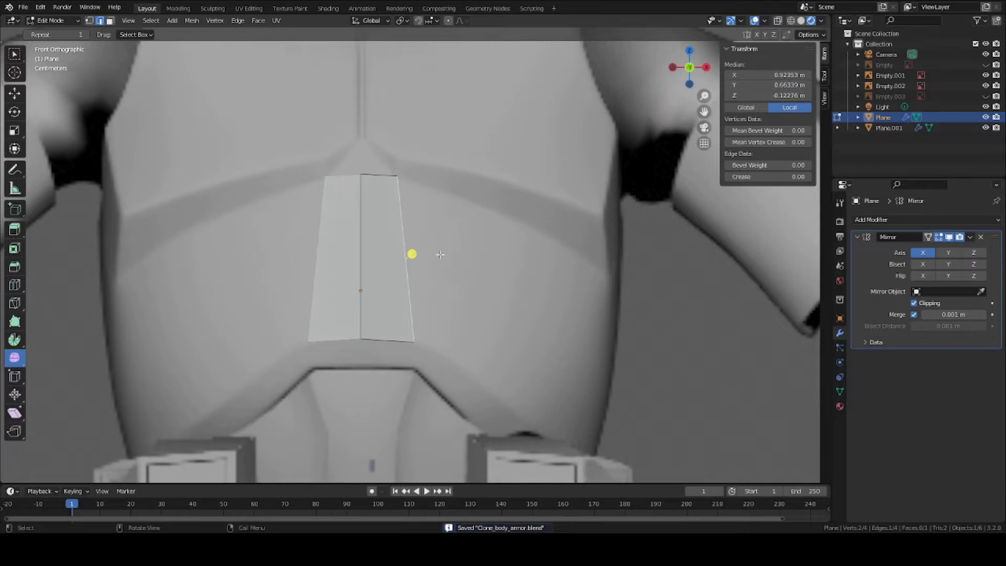
{"action": "scroll", "coordinate": [413, 266], "scroll_direction": "down", "scroll_amount": 2}
{"action": "scroll", "coordinate": [421, 266], "scroll_direction": "up", "scroll_amount": 2}
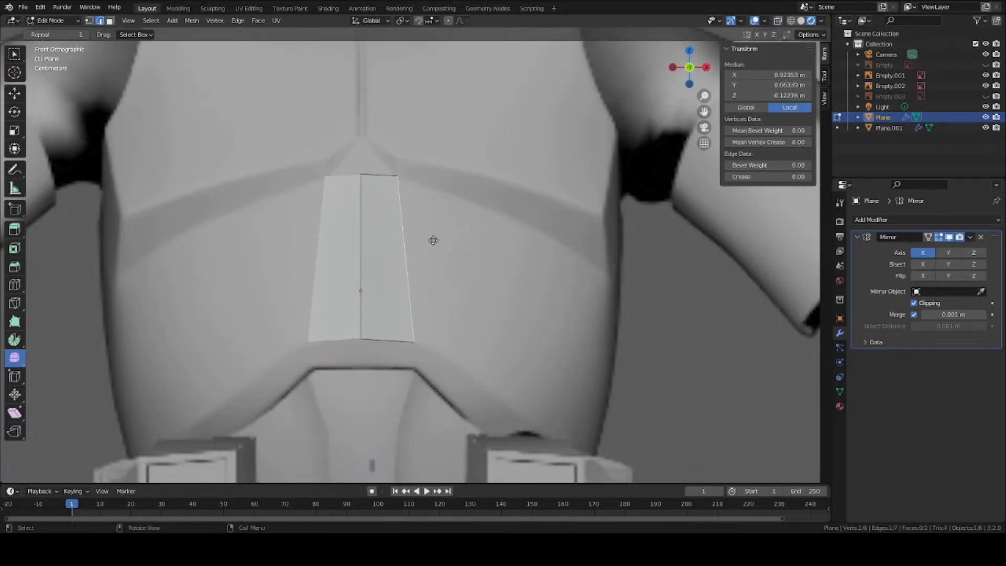
{"action": "key", "text": "e"}
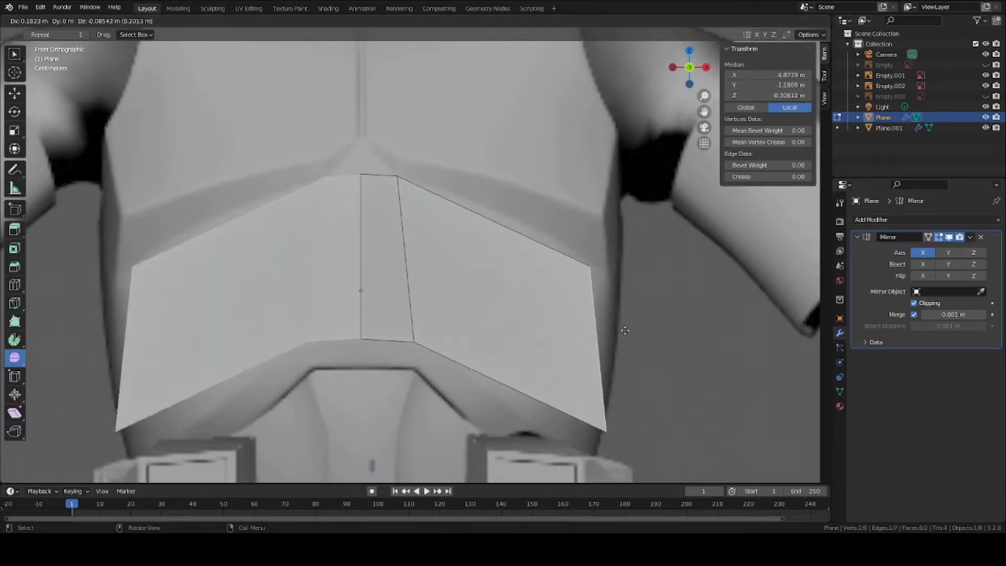
{"action": "left_click", "coordinate": [512, 288]}
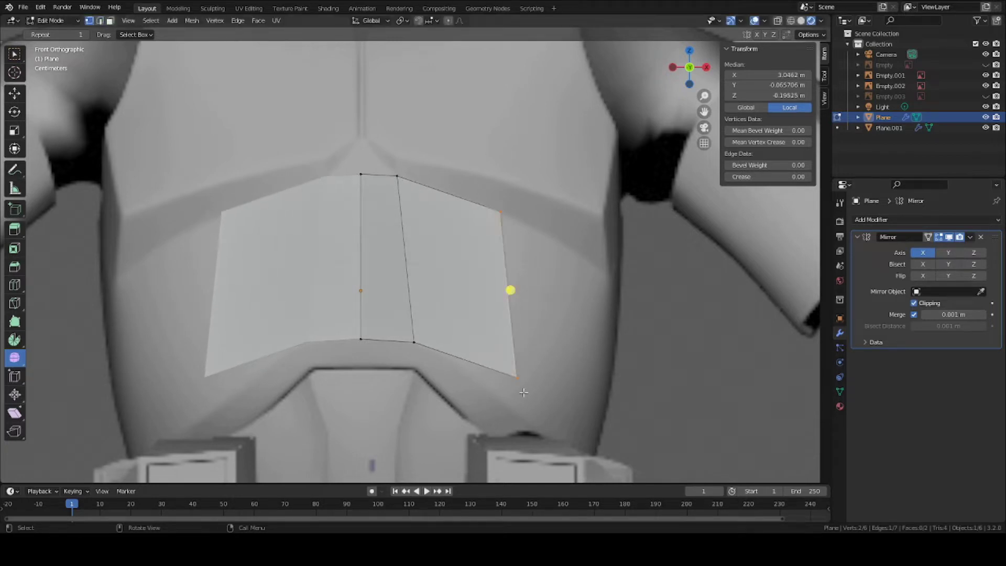
Step: Pull the second panel's lower outer vertex inward to the abdomen's bottom contour and adjust its upper vertices along the chest ridge
{"action": "left_click_drag", "start_coordinate": [518, 376], "coordinate": [473, 369]}
{"action": "mouse_move", "coordinate": [500, 206]}
{"action": "left_mouse_down"}
{"action": "mouse_move", "coordinate": [499, 197]}
{"action": "mouse_move", "coordinate": [508, 204]}
{"action": "left_mouse_up"}
{"action": "left_click_drag", "start_coordinate": [400, 172], "coordinate": [403, 171]}
{"action": "left_click_drag", "start_coordinate": [506, 209], "coordinate": [498, 207]}
Step: In right view, move the second panel's outer edge back along Y toward the armor seam
{"action": "scroll", "coordinate": [455, 286], "scroll_direction": "down", "scroll_amount": 2}
{"action": "key", "text": "2"}
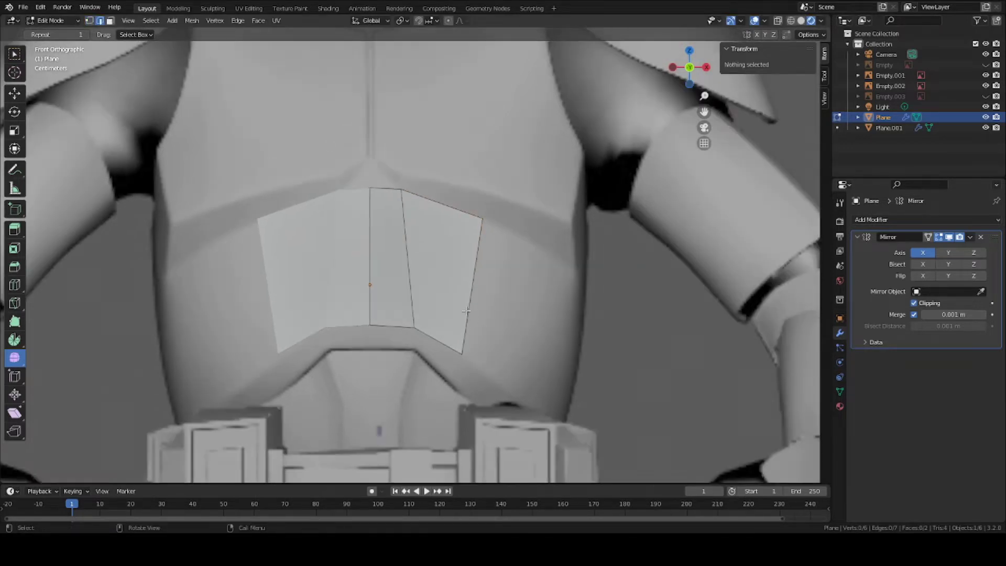
{"action": "left_click", "coordinate": [475, 318]}
{"action": "key", "text": "KP_Decimal"}
{"action": "key", "text": "KP_3"}
{"action": "scroll", "coordinate": [466, 318], "scroll_direction": "up", "scroll_amount": 1}
{"action": "key", "text": "e"}
{"action": "key", "text": "y"}
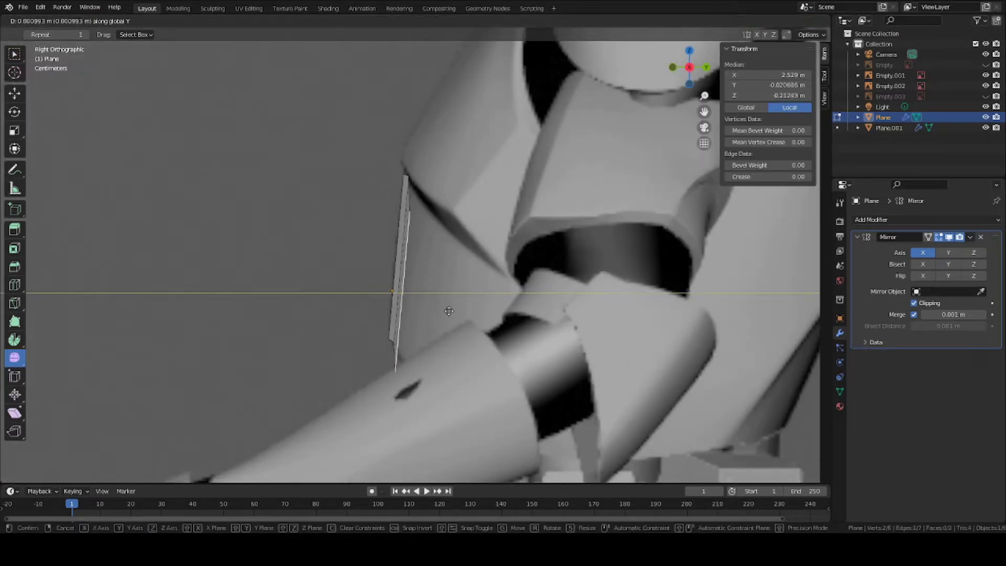
{"action": "left_click", "coordinate": [483, 307]}
Step: Move the second panel's outer lower vertex forward along Y to match the side profile
{"action": "key", "text": "1"}
{"action": "left_click", "coordinate": [393, 342]}
{"action": "key", "text": "g"}
{"action": "left_click", "coordinate": [395, 343]}
{"action": "left_click", "coordinate": [454, 382]}
{"action": "key", "text": "g"}
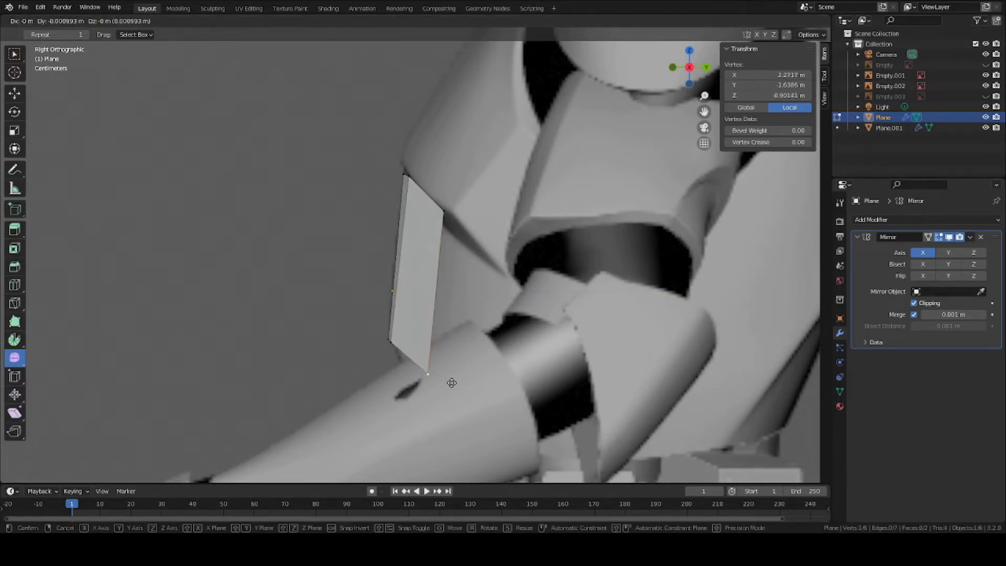
{"action": "key", "text": "y"}
{"action": "left_click", "coordinate": [432, 382]}
Step: Move the second panel's outer upper vertex slightly forward along Y to line up with the armor seam
{"action": "left_click", "coordinate": [439, 203]}
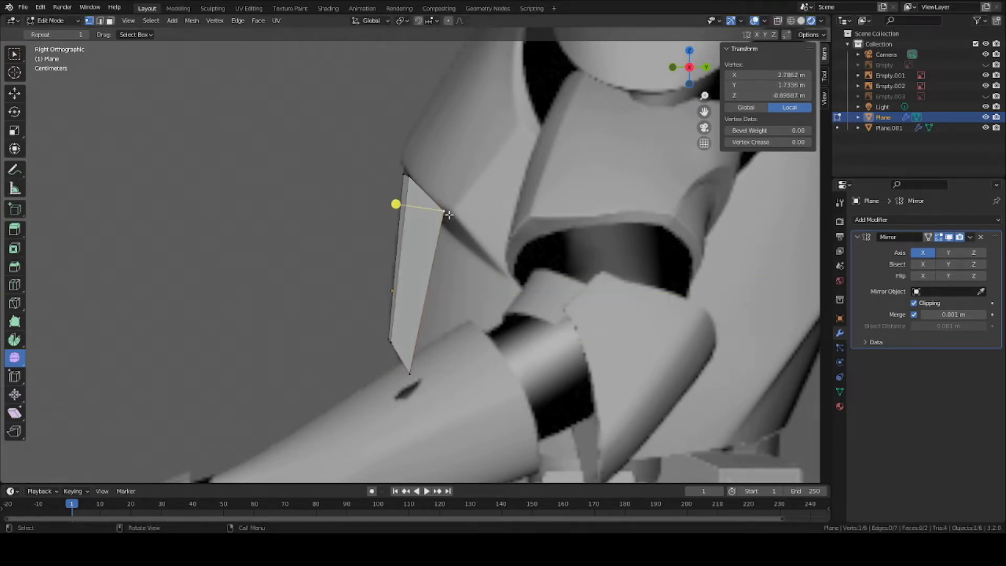
{"action": "key", "text": "g"}
{"action": "key", "text": "y"}
{"action": "left_click", "coordinate": [446, 225]}
{"action": "scroll", "coordinate": [446, 227], "scroll_direction": "up", "scroll_amount": 3}
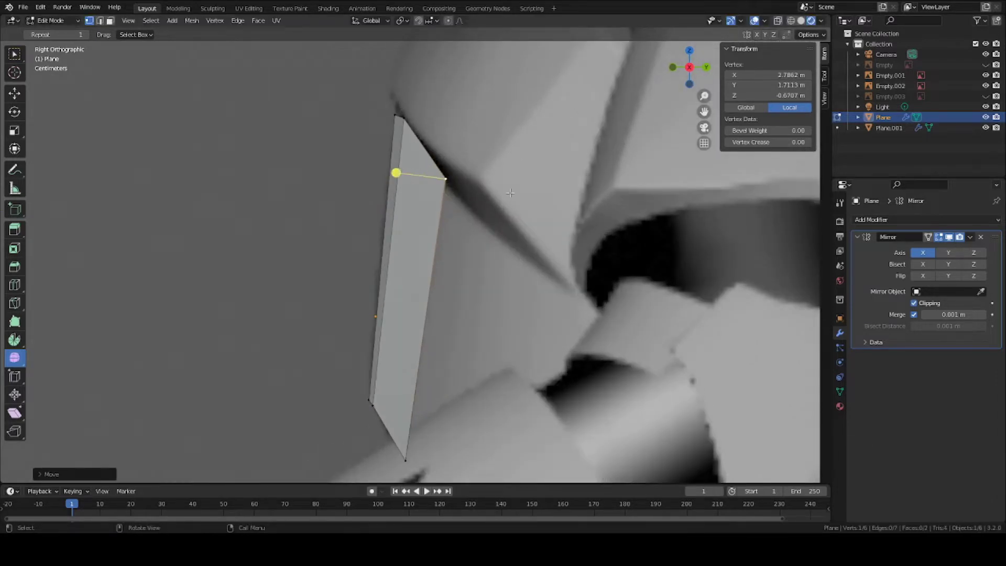
{"action": "middle_click_drag", "start_coordinate": [430, 118], "coordinate": [440, 260], "text": "shift"}
{"action": "scroll", "coordinate": [440, 254], "scroll_direction": "down", "scroll_amount": 5}
{"action": "scroll", "coordinate": [449, 267], "scroll_direction": "up", "scroll_amount": 3}
{"action": "key", "text": "2"}
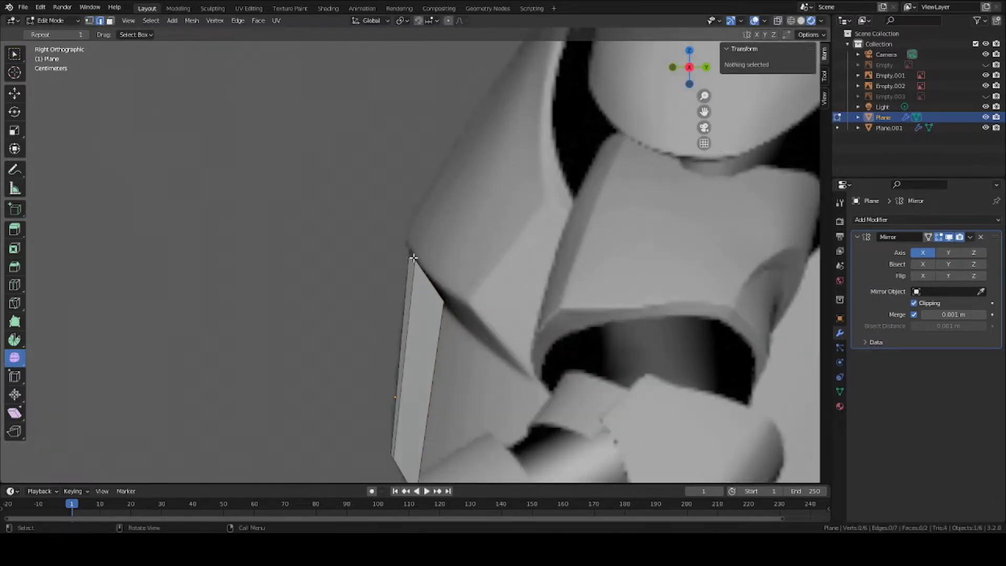
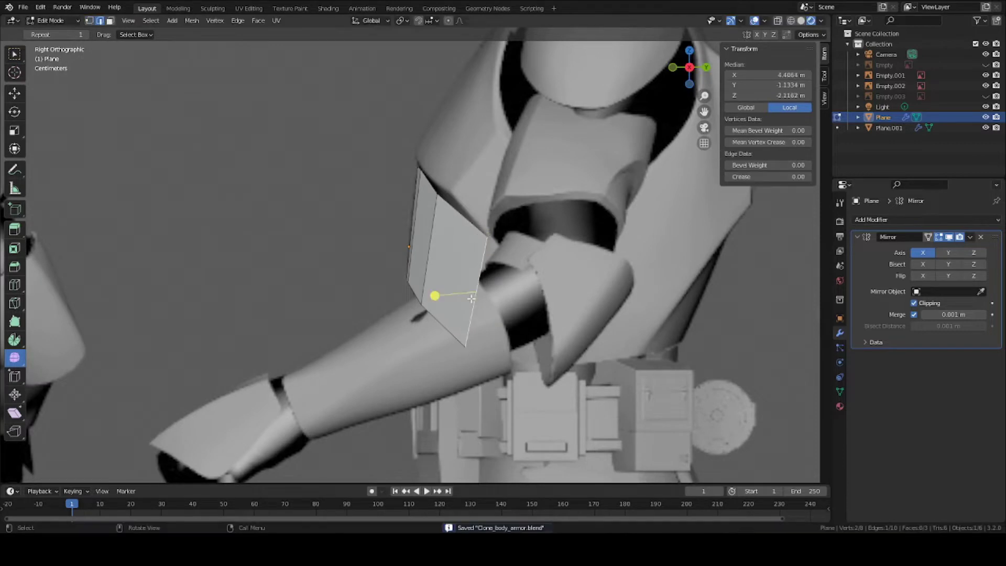
Step: In front view, extrude the third panel's outer edge outward along X by about 0.02 m to the torso's side
{"action": "key", "text": "KP_1"}
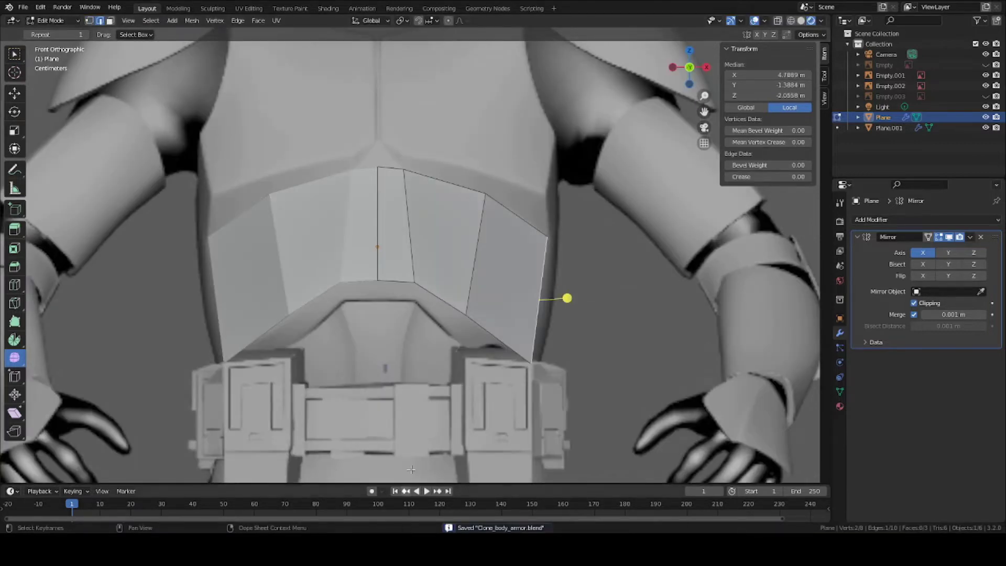
{"action": "middle_click_drag", "start_coordinate": [516, 329], "coordinate": [434, 341]}
{"action": "scroll", "coordinate": [465, 319], "scroll_direction": "down", "scroll_amount": 5}
{"action": "key", "text": "KP_3"}
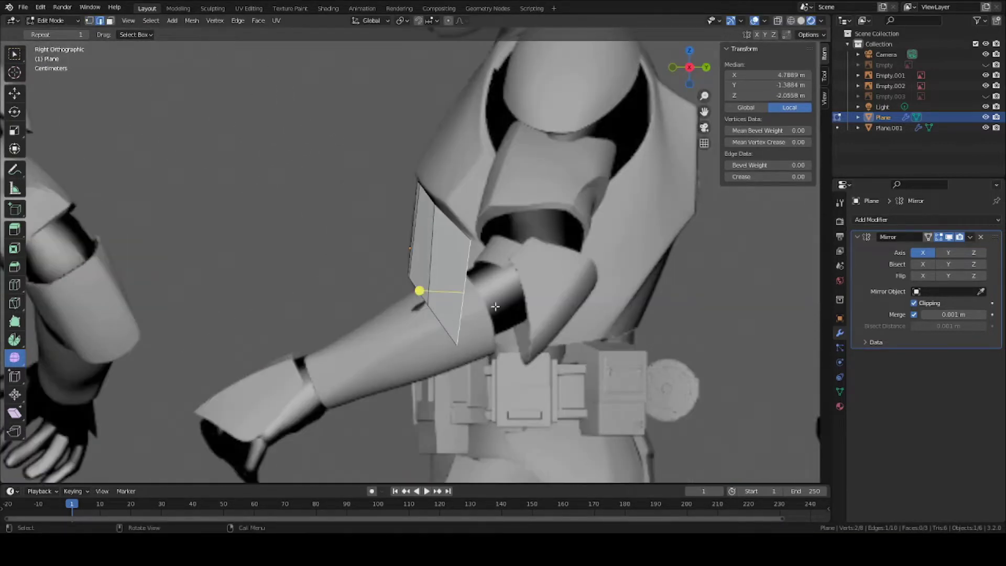
{"action": "key", "text": "KP_1"}
{"action": "scroll", "coordinate": [545, 293], "scroll_direction": "up", "scroll_amount": 2}
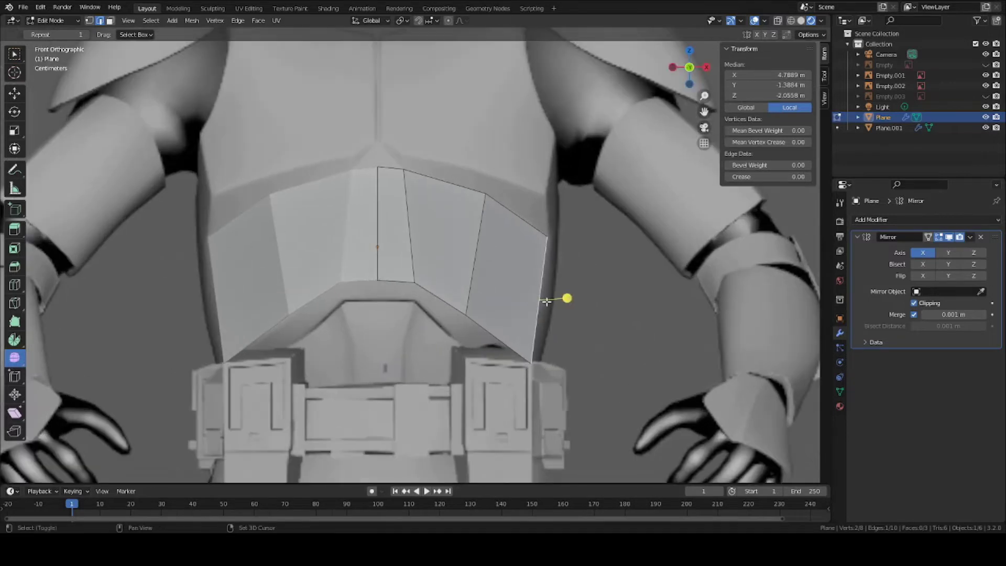
{"action": "scroll", "coordinate": [545, 299], "scroll_direction": "up", "scroll_amount": 4}
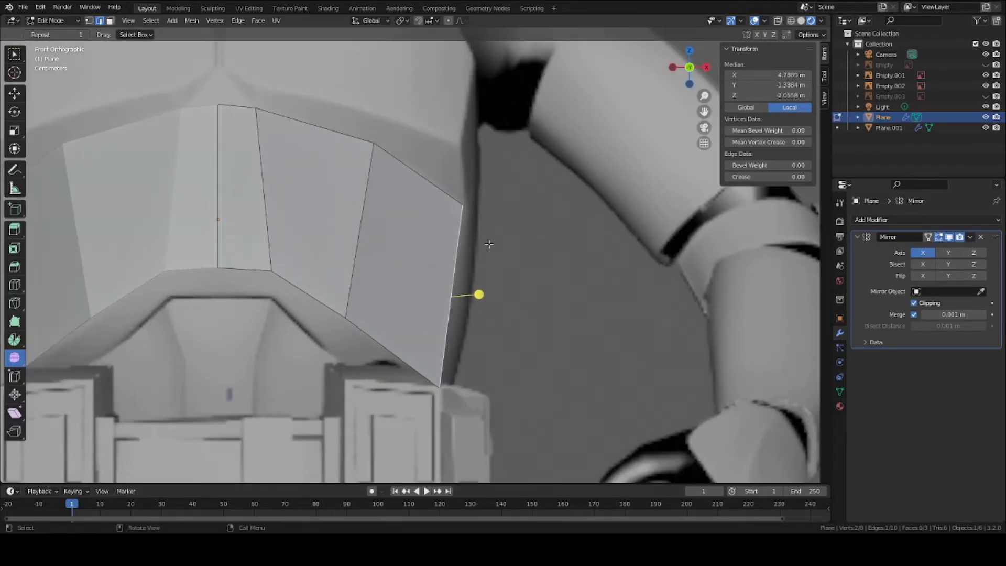
{"action": "middle_click_drag", "start_coordinate": [488, 244], "coordinate": [501, 229]}
{"action": "key", "text": "KP_1"}
{"action": "key", "text": "e"}
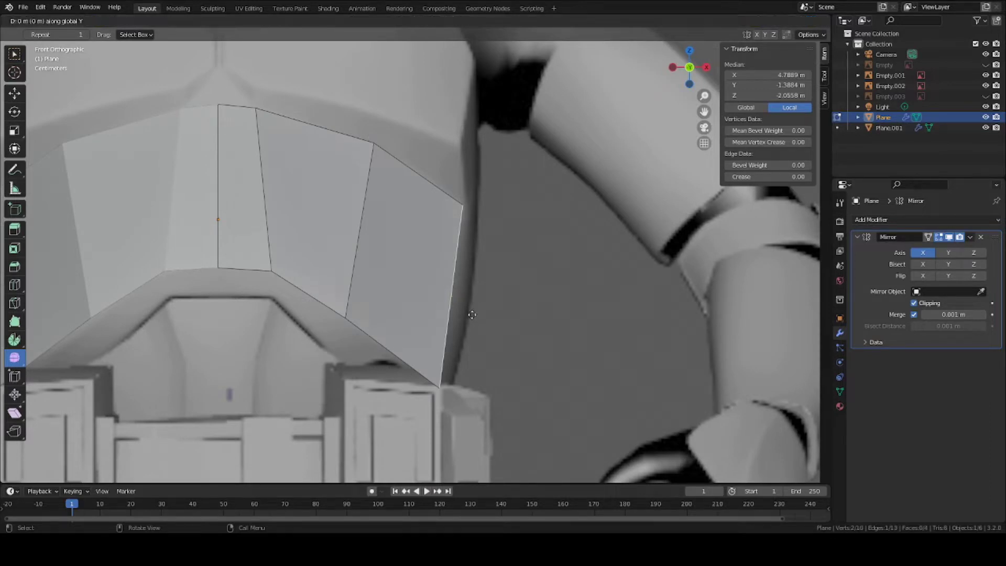
{"action": "key", "text": "x"}
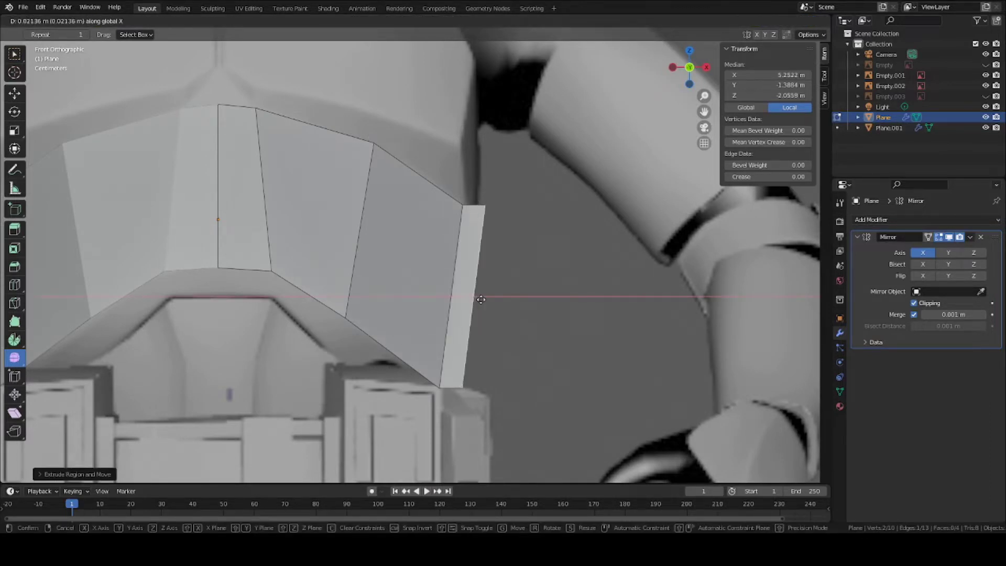
{"action": "left_click", "coordinate": [483, 300]}
Step: In right view, move the newly extruded edge back along Y to form the torso's side panel
{"action": "key", "text": "KP_3"}
{"action": "scroll", "coordinate": [474, 301], "scroll_direction": "down", "scroll_amount": 2}
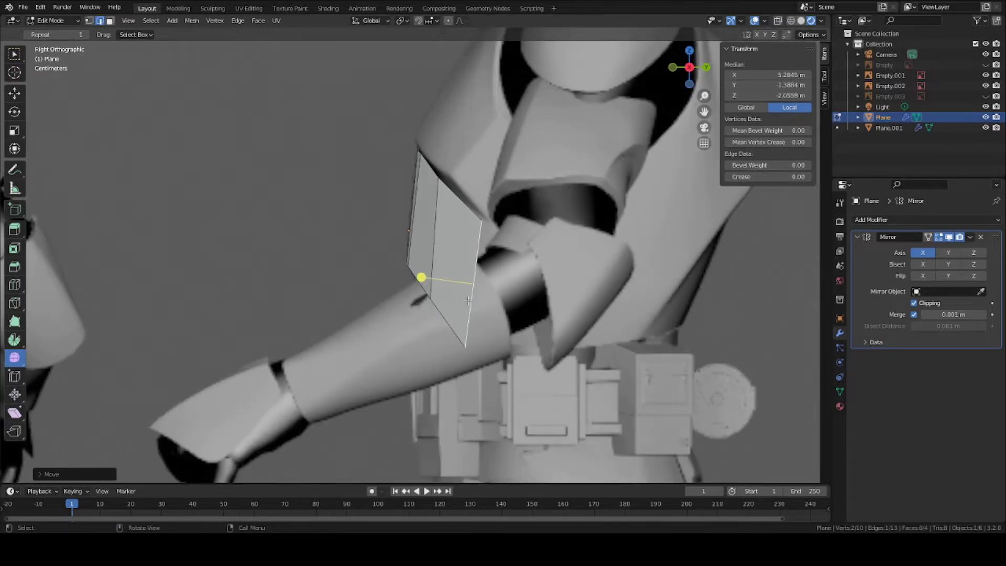
{"action": "key", "text": "g"}
{"action": "key", "text": "y"}
{"action": "left_click", "coordinate": [566, 306]}
{"action": "key", "text": "s"}
{"action": "key", "text": "y"}
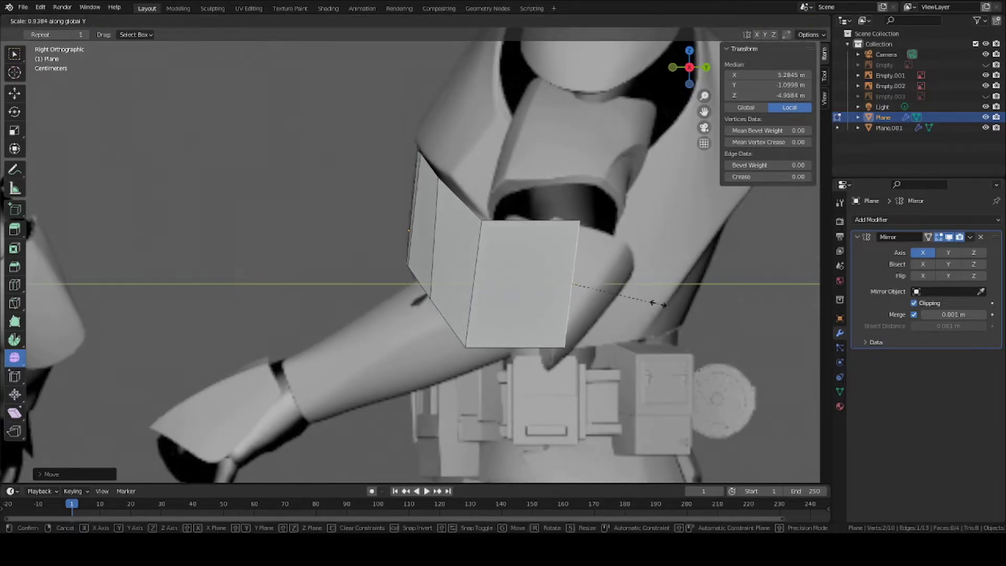
{"action": "right_click", "coordinate": [608, 283]}
Step: Straighten the side panel's rear edge by scaling it to 0 along Y and move it about 0.026 m forward along Y
{"action": "middle_click_drag", "start_coordinate": [612, 283], "coordinate": [491, 286], "text": "shift"}
{"action": "scroll", "coordinate": [491, 287], "scroll_direction": "up", "scroll_amount": 3}
{"action": "scroll", "coordinate": [474, 291], "scroll_direction": "down", "scroll_amount": 2}
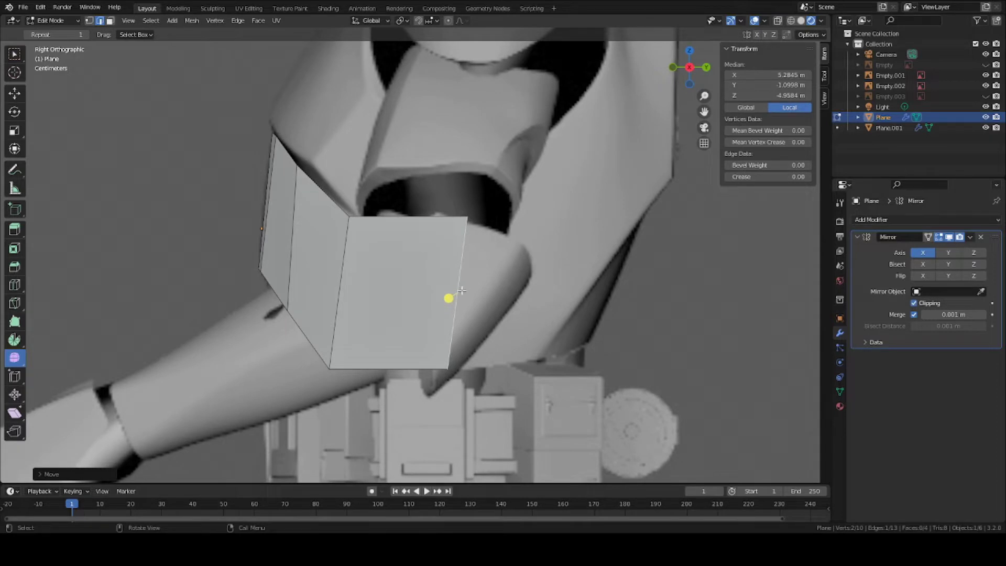
{"action": "key", "text": "s"}
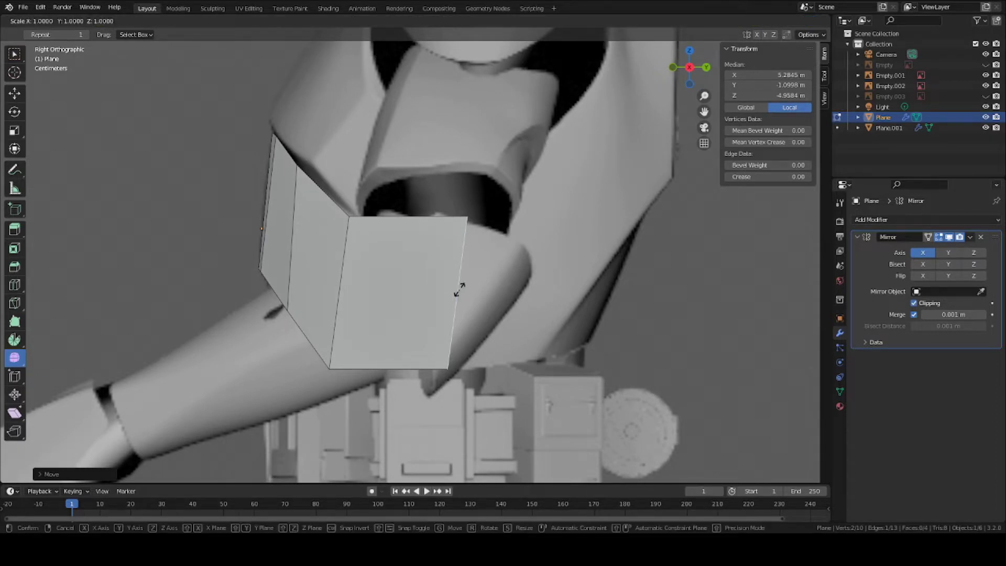
{"action": "key", "text": "y"}
{"action": "key", "text": "0"}
{"action": "key", "text": "Return"}
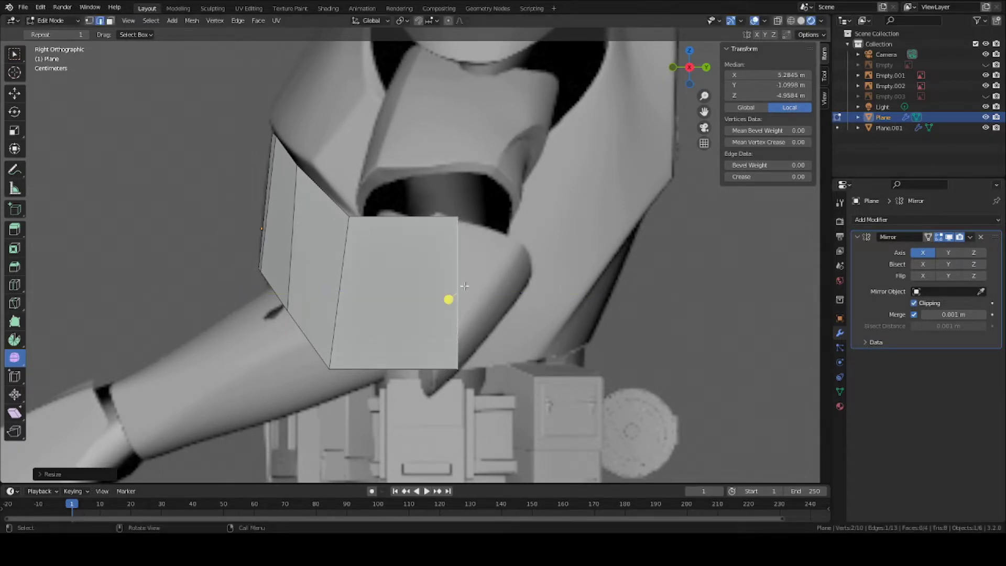
{"action": "key", "text": "g"}
{"action": "key", "text": "y"}
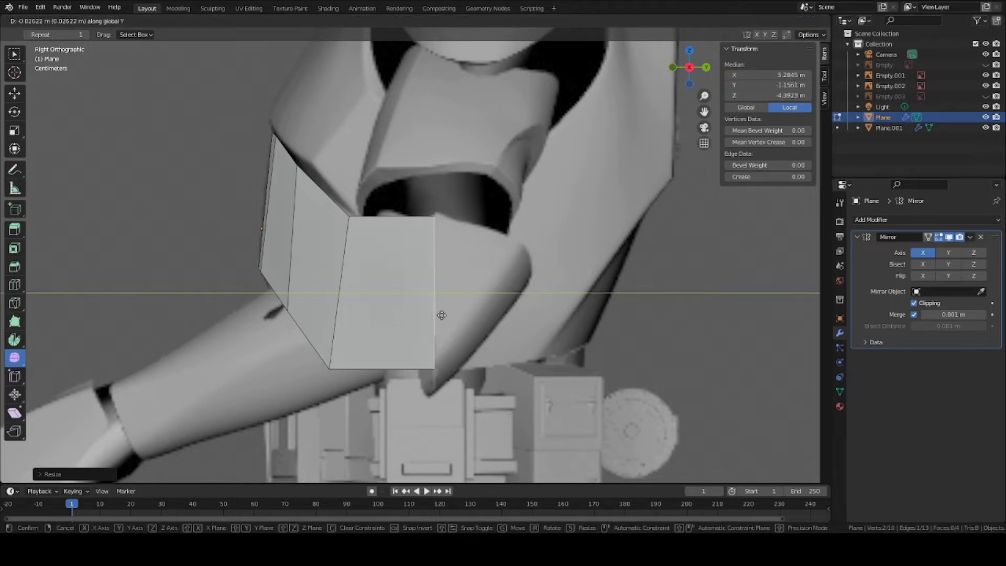
{"action": "left_click", "coordinate": [443, 315]}
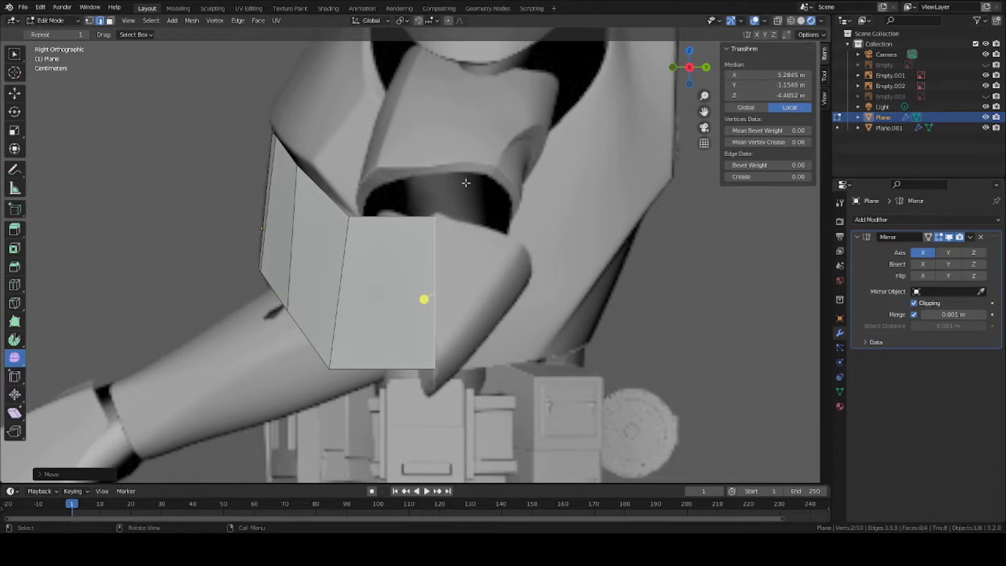
Step: Add a vertical loop cut through the middle of the torso's side panel
{"action": "scroll", "coordinate": [466, 182], "scroll_direction": "down", "scroll_amount": 2}
{"action": "scroll", "coordinate": [466, 182], "scroll_direction": "up", "scroll_amount": 2}
{"action": "key", "text": "KP_1"}
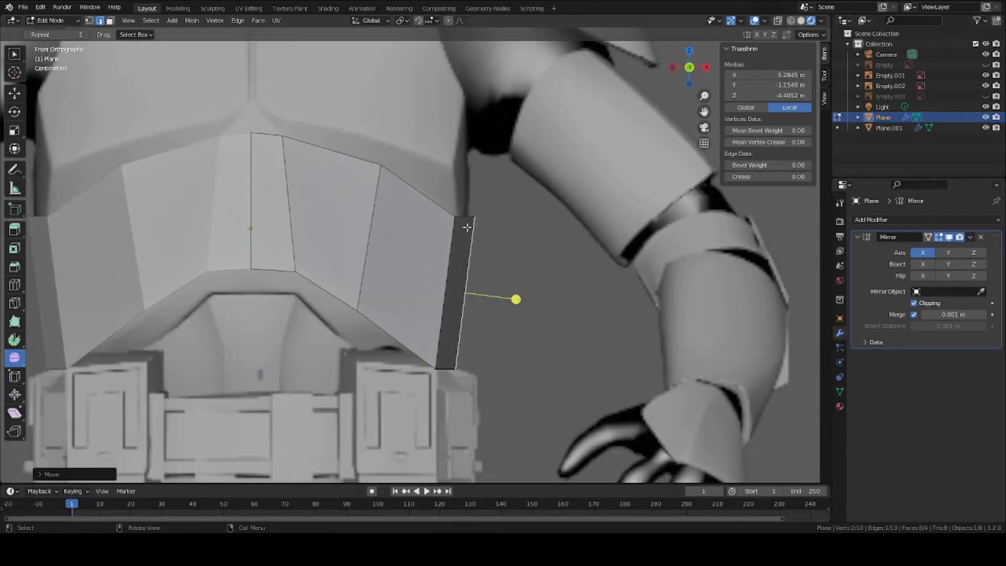
{"action": "scroll", "coordinate": [467, 227], "scroll_direction": "up", "scroll_amount": 1}
{"action": "key", "text": "ctrl+r"}
{"action": "left_click", "coordinate": [474, 207]}
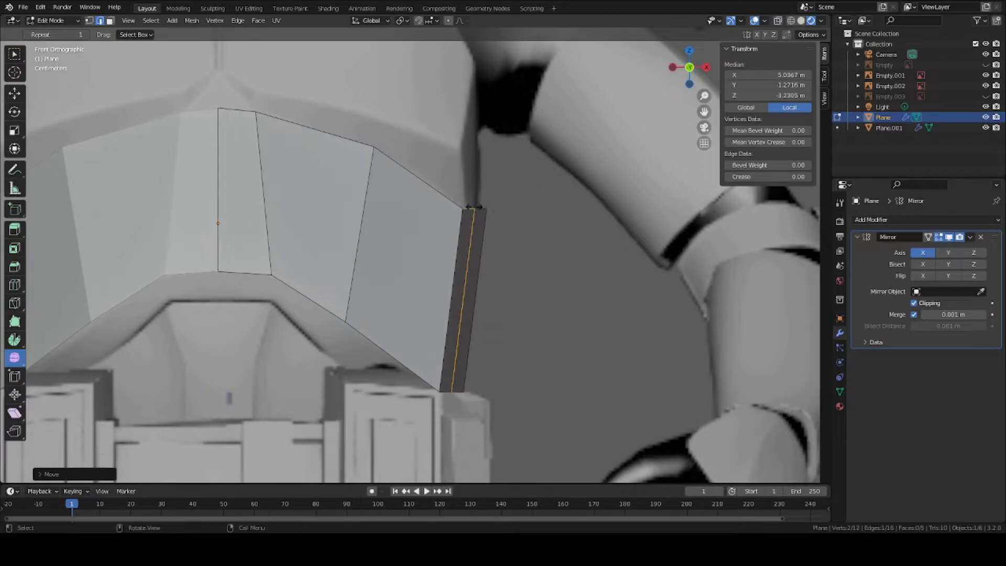
{"action": "middle_click_drag", "start_coordinate": [525, 233], "coordinate": [488, 356]}
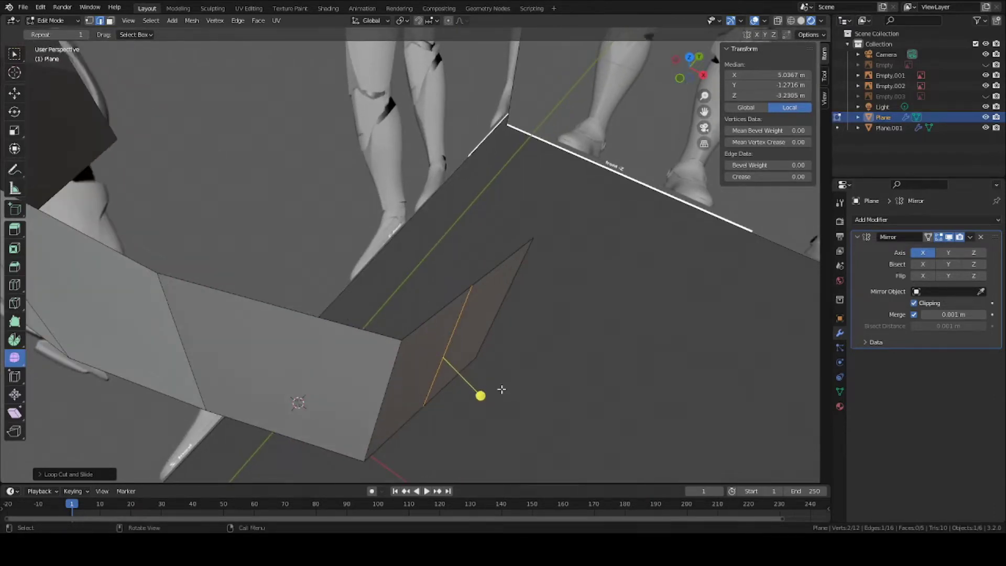
Step: Save the file and move the new loop edge outward along X to round out the side panel
{"action": "key", "text": "ctrl+s"}
{"action": "left_click", "coordinate": [14, 94]}
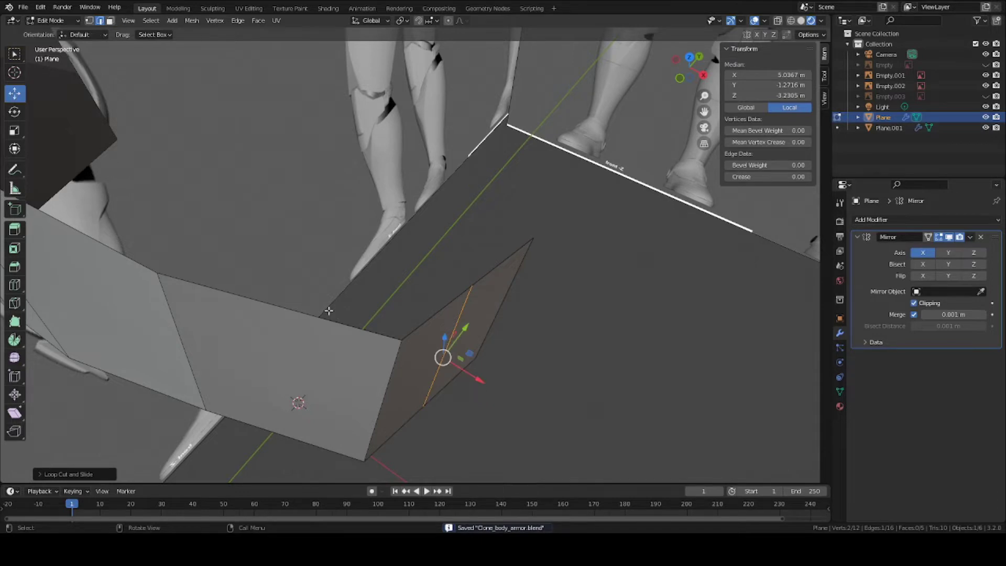
{"action": "middle_click_drag", "start_coordinate": [387, 298], "coordinate": [428, 314]}
{"action": "scroll", "coordinate": [411, 322], "scroll_direction": "down", "scroll_amount": 2}
{"action": "left_click_drag", "start_coordinate": [427, 299], "coordinate": [440, 308]}
{"action": "key", "text": "Tab"}
{"action": "mouse_move", "coordinate": [440, 307]}
{"action": "middle_mouse_down"}
{"action": "mouse_move", "coordinate": [372, 317]}
{"action": "mouse_move", "coordinate": [495, 289]}
{"action": "mouse_move", "coordinate": [499, 307]}
{"action": "mouse_move", "coordinate": [464, 293]}
{"action": "middle_mouse_up"}
{"action": "key", "text": "KP_1"}
{"action": "scroll", "coordinate": [391, 264], "scroll_direction": "up", "scroll_amount": 2}
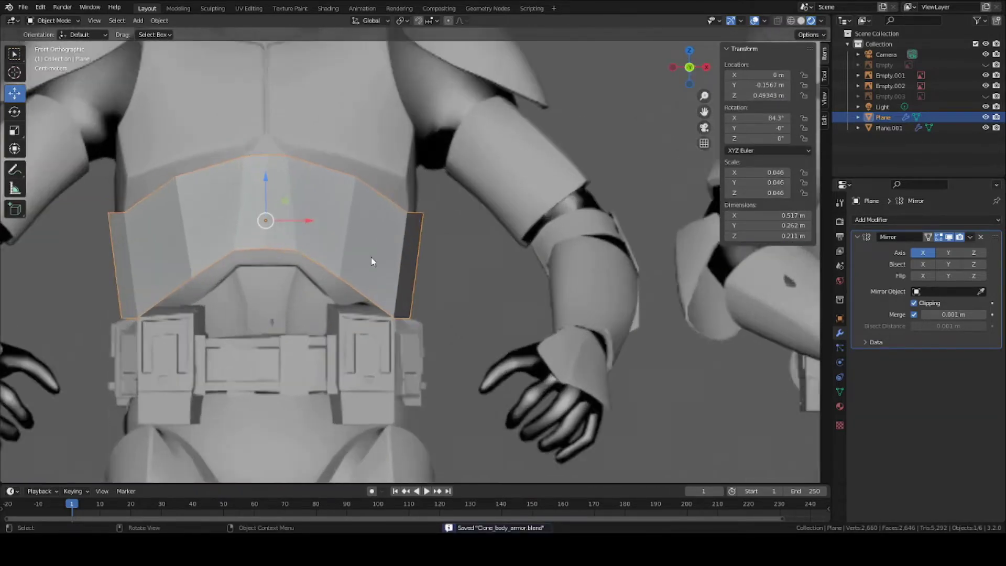
Step: In front view, move the side panel's upper middle and upper rear vertices inward along X to match the torso outline
{"action": "key", "text": "Tab"}
{"action": "scroll", "coordinate": [418, 267], "scroll_direction": "up", "scroll_amount": 4}
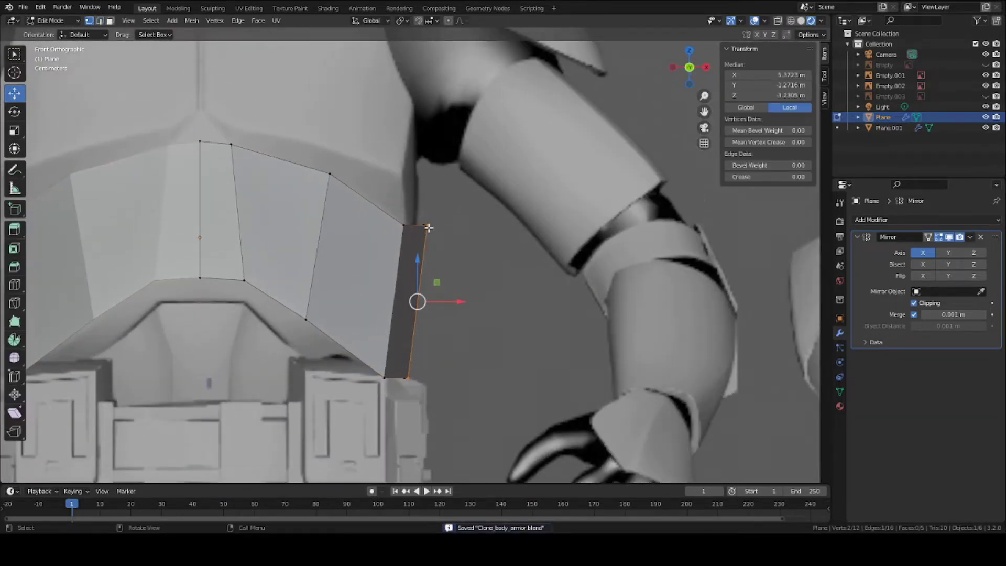
{"action": "left_click", "coordinate": [428, 226]}
{"action": "key", "text": "g"}
{"action": "key", "text": "x"}
{"action": "right_click", "coordinate": [445, 241]}
{"action": "key", "text": "g"}
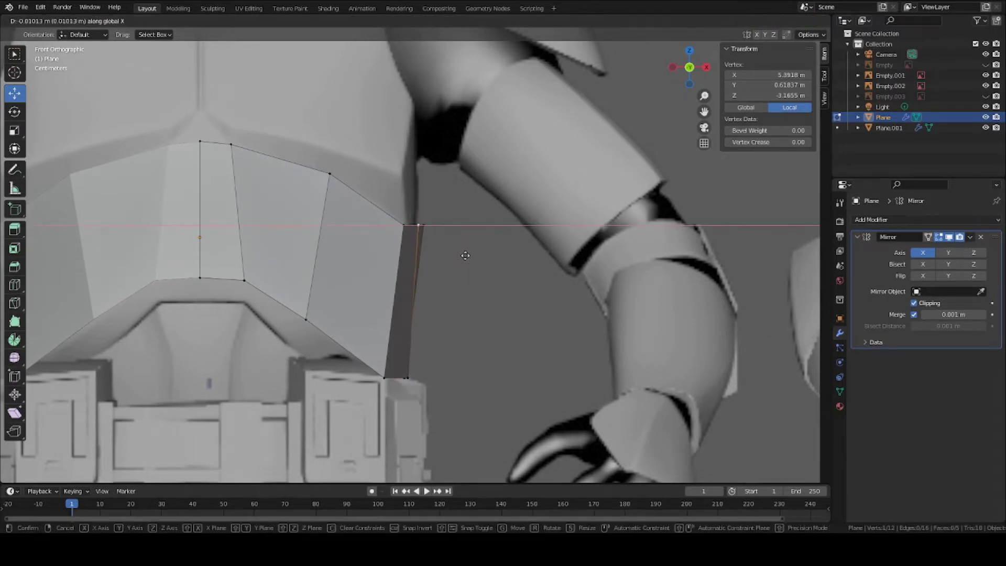
{"action": "left_click", "coordinate": [463, 255]}
{"action": "key", "text": "g"}
{"action": "key", "text": "x"}
{"action": "left_click", "coordinate": [432, 227]}
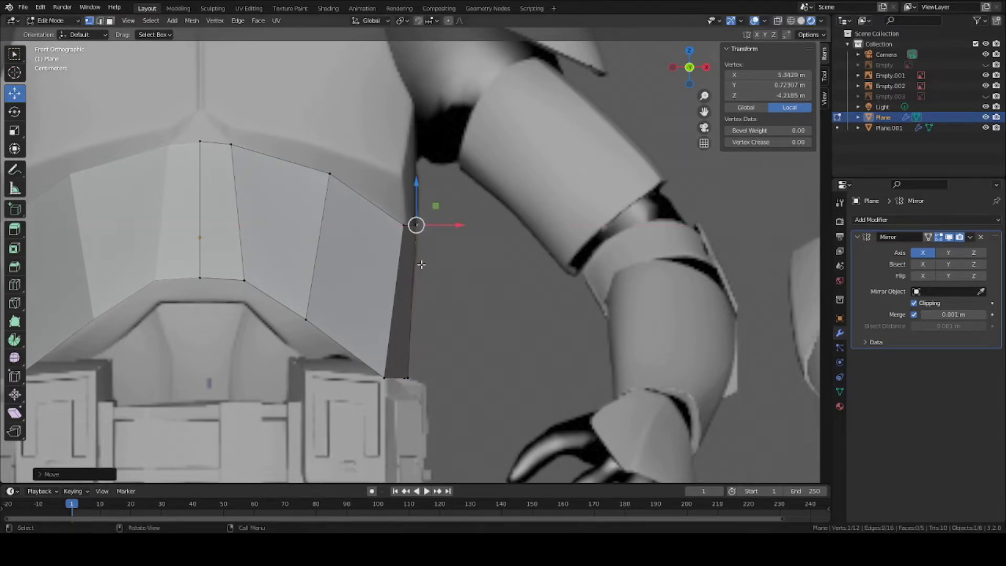
Step: Switch the viewport shading to Solid
{"action": "key", "text": "z"}
{"action": "left_click", "coordinate": [414, 385]}
{"action": "key", "text": "z"}
{"action": "left_click", "coordinate": [483, 397]}
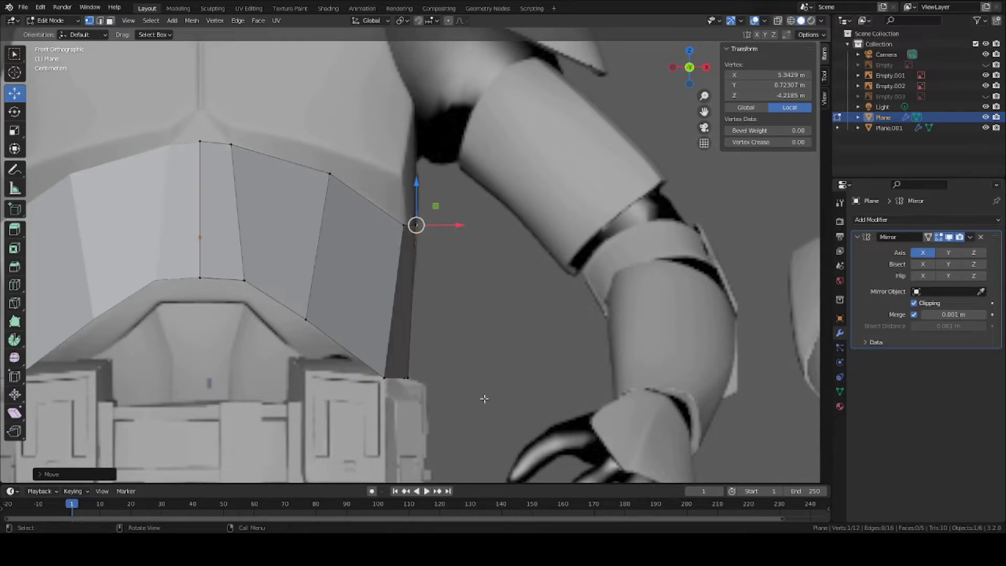
Step: Move the side panel's lower rear edge inward along X by about 0.01 m to fit the waist outline
{"action": "scroll", "coordinate": [483, 398], "scroll_direction": "up", "scroll_amount": 1}
{"action": "key", "text": "2"}
{"action": "key", "text": "z"}
{"action": "left_click", "coordinate": [343, 410]}
{"action": "left_click", "coordinate": [404, 402]}
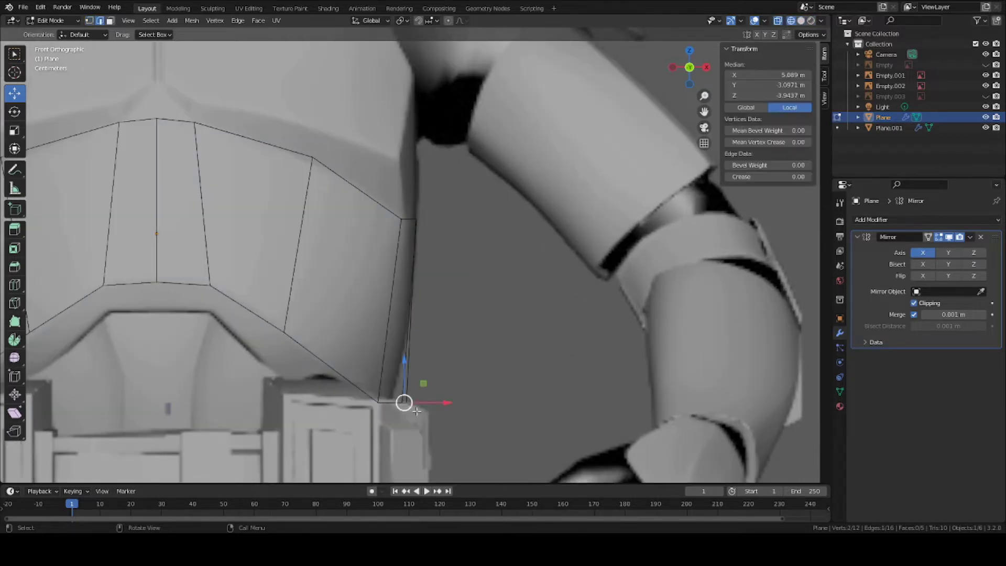
{"action": "middle_click_drag", "start_coordinate": [404, 402], "coordinate": [401, 341]}
{"action": "key", "text": "z"}
{"action": "left_click", "coordinate": [444, 341]}
{"action": "key", "text": "KP_1"}
{"action": "key", "text": "g"}
{"action": "key", "text": "x"}
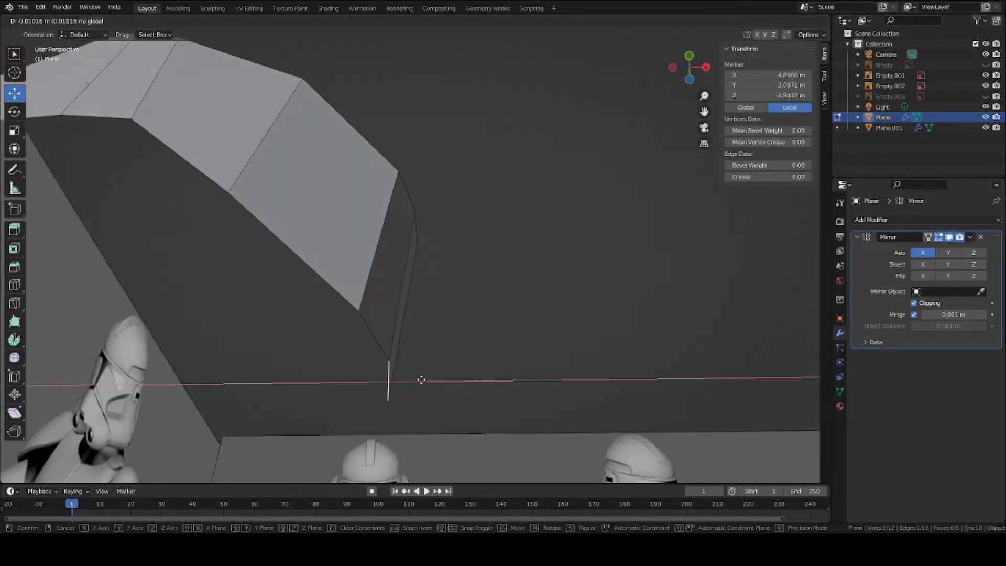
{"action": "left_click", "coordinate": [419, 378]}
{"action": "scroll", "coordinate": [428, 377], "scroll_direction": "up", "scroll_amount": 3}
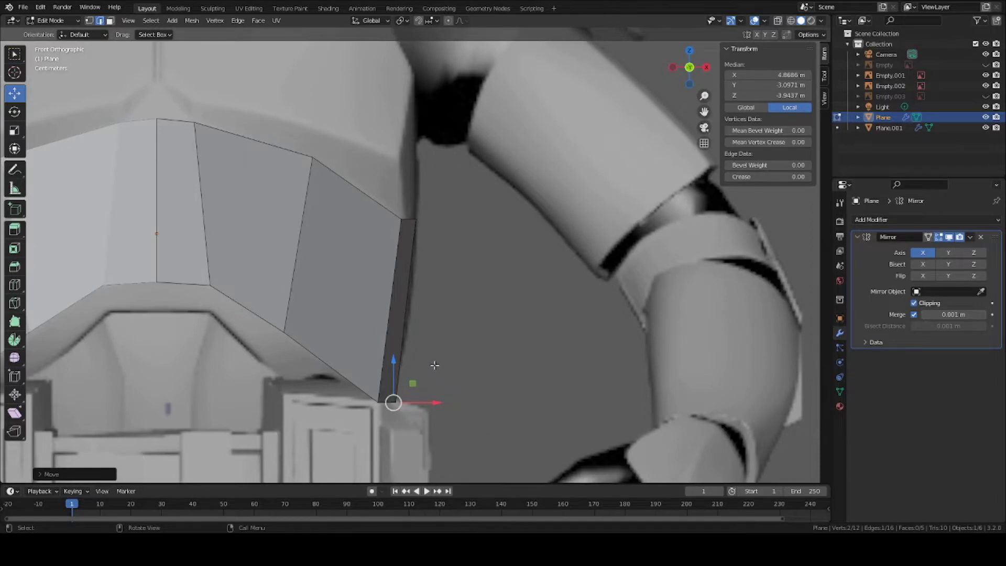
Step: Save the file, inspect the abdomen band in Object Mode from below and from the front, and return to Edit Mode
{"action": "scroll", "coordinate": [434, 365], "scroll_direction": "down", "scroll_amount": 2}
{"action": "key", "text": "ctrl+s"}
{"action": "scroll", "coordinate": [369, 283], "scroll_direction": "down", "scroll_amount": 2}
{"action": "key", "text": "Tab"}
{"action": "middle_click_drag", "start_coordinate": [398, 321], "coordinate": [413, 294]}
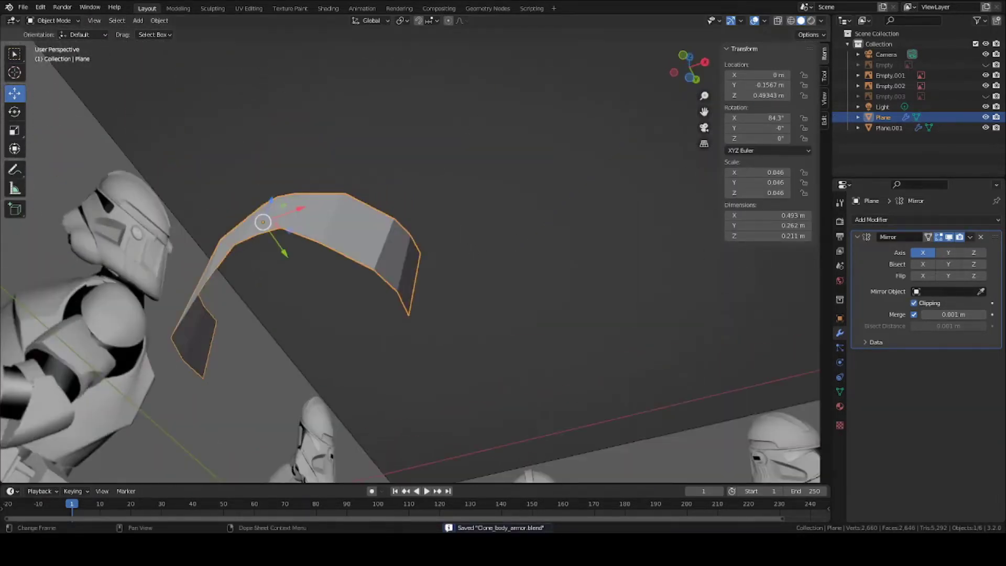
{"action": "key", "text": "KP_1"}
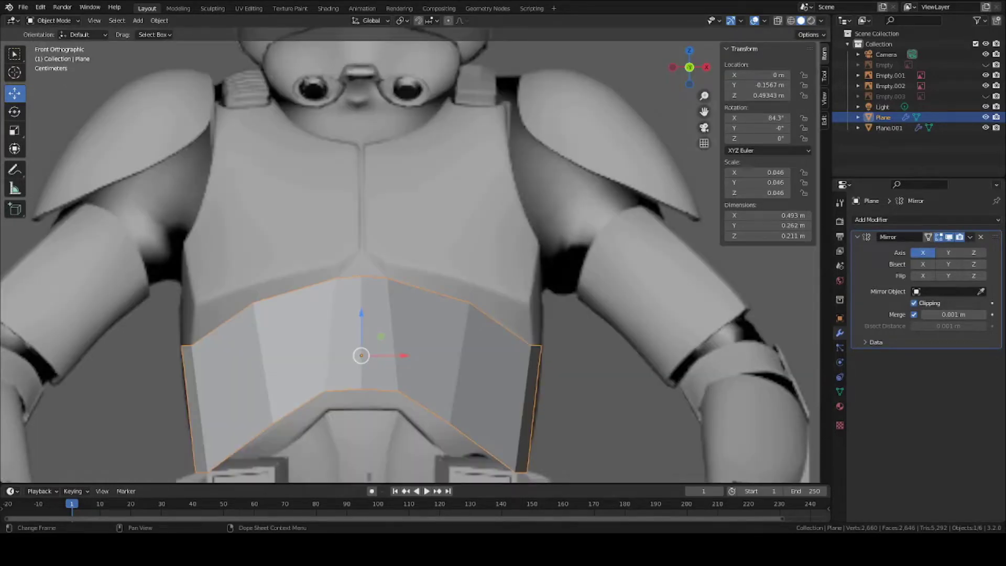
{"action": "scroll", "coordinate": [434, 314], "scroll_direction": "up", "scroll_amount": 3}
{"action": "scroll", "coordinate": [463, 295], "scroll_direction": "down", "scroll_amount": 3}
{"action": "scroll", "coordinate": [359, 256], "scroll_direction": "up", "scroll_amount": 2}
{"action": "left_click", "coordinate": [53, 20]}
{"action": "left_click", "coordinate": [52, 33]}
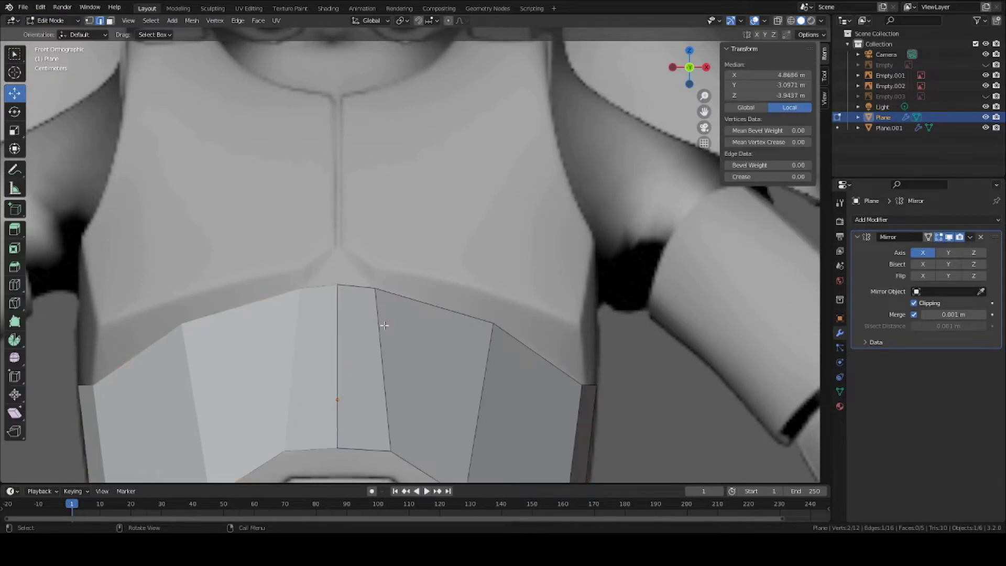
Step: Save the file and slide the top vertex on the center line down until it is level with its neighboring vertex
{"action": "scroll", "coordinate": [314, 276], "scroll_direction": "up", "scroll_amount": 3}
{"action": "middle_click_drag", "start_coordinate": [314, 276], "coordinate": [373, 377], "text": "shift"}
{"action": "scroll", "coordinate": [347, 122], "scroll_direction": "down", "scroll_amount": 2}
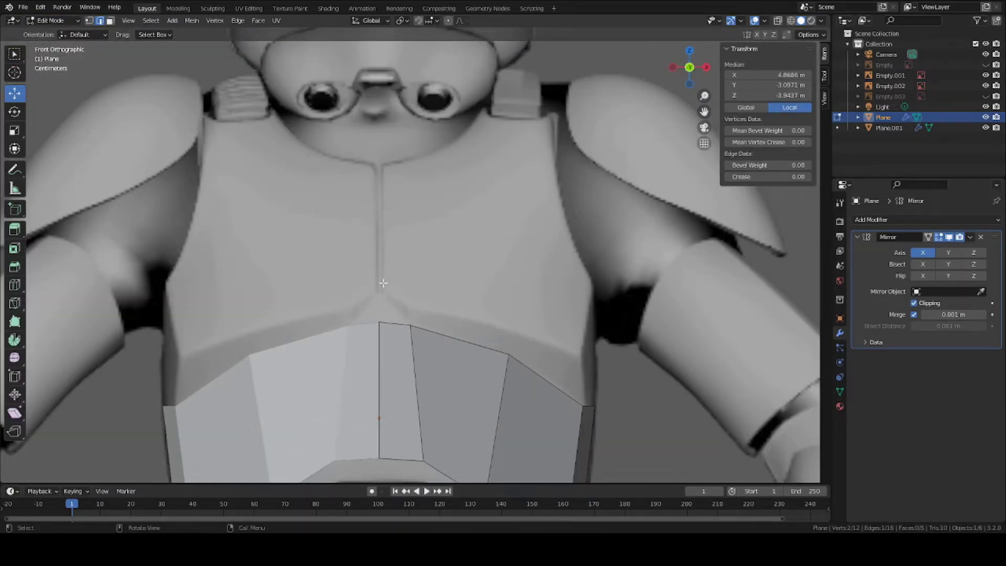
{"action": "key", "text": "ctrl+s"}
{"action": "scroll", "coordinate": [382, 306], "scroll_direction": "up", "scroll_amount": 2}
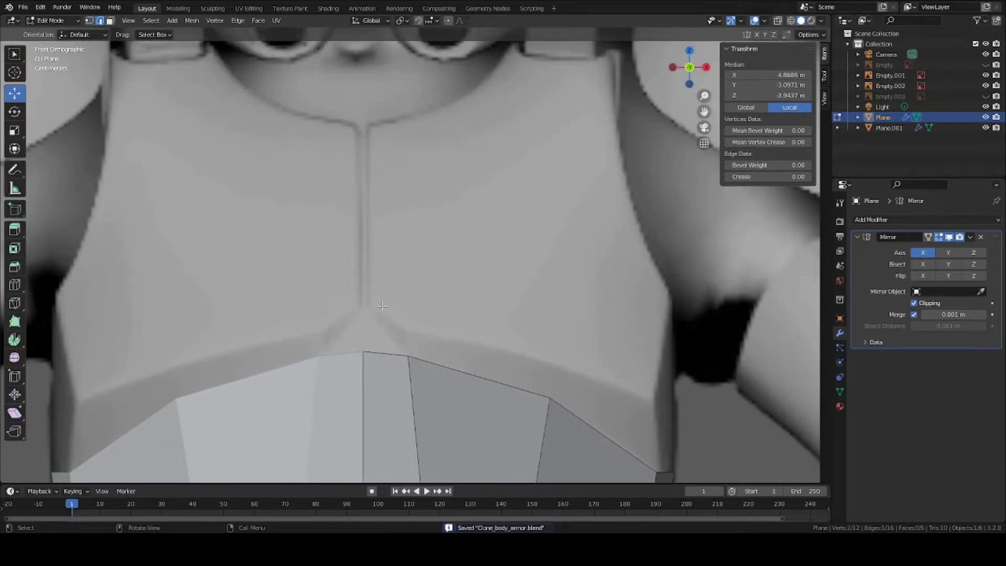
{"action": "left_click", "coordinate": [373, 356]}
{"action": "middle_click_drag", "start_coordinate": [372, 356], "coordinate": [404, 244], "text": "shift"}
{"action": "key", "text": "1"}
{"action": "scroll", "coordinate": [400, 239], "scroll_direction": "up", "scroll_amount": 2}
{"action": "left_click", "coordinate": [390, 231]}
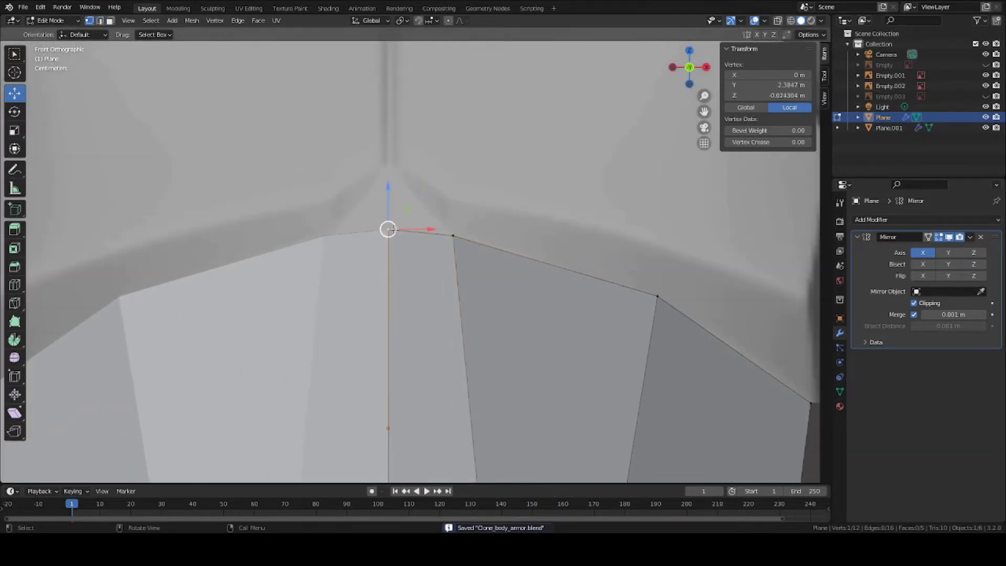
{"action": "key", "text": "g"}
{"action": "key", "text": "g"}
{"action": "left_click", "coordinate": [395, 234]}
Step: Extrude the center panel's top edge upward to the lower end of the chest's center seam
{"action": "key", "text": "2"}
{"action": "left_click", "coordinate": [414, 234]}
{"action": "scroll", "coordinate": [413, 236], "scroll_direction": "up", "scroll_amount": 2}
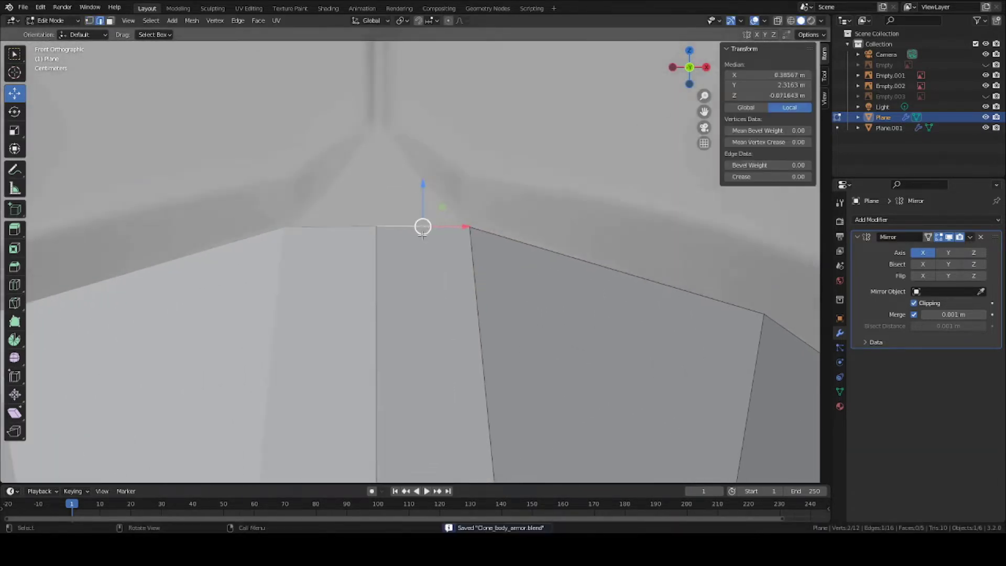
{"action": "scroll", "coordinate": [415, 233], "scroll_direction": "down", "scroll_amount": 3}
{"action": "scroll", "coordinate": [415, 232], "scroll_direction": "down", "scroll_amount": 5}
{"action": "scroll", "coordinate": [438, 286], "scroll_direction": "up", "scroll_amount": 6}
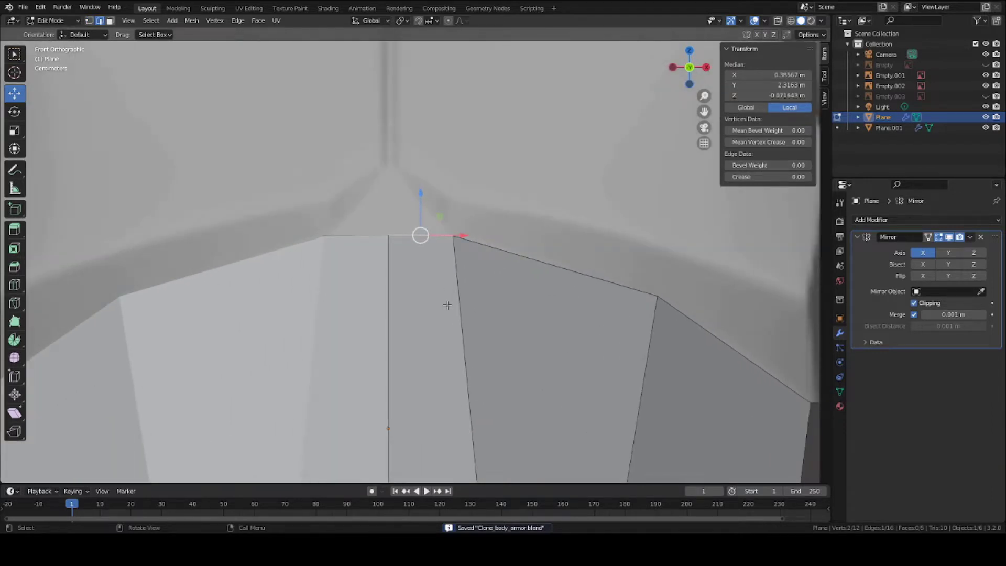
{"action": "key", "text": "e"}
{"action": "left_click", "coordinate": [438, 172]}
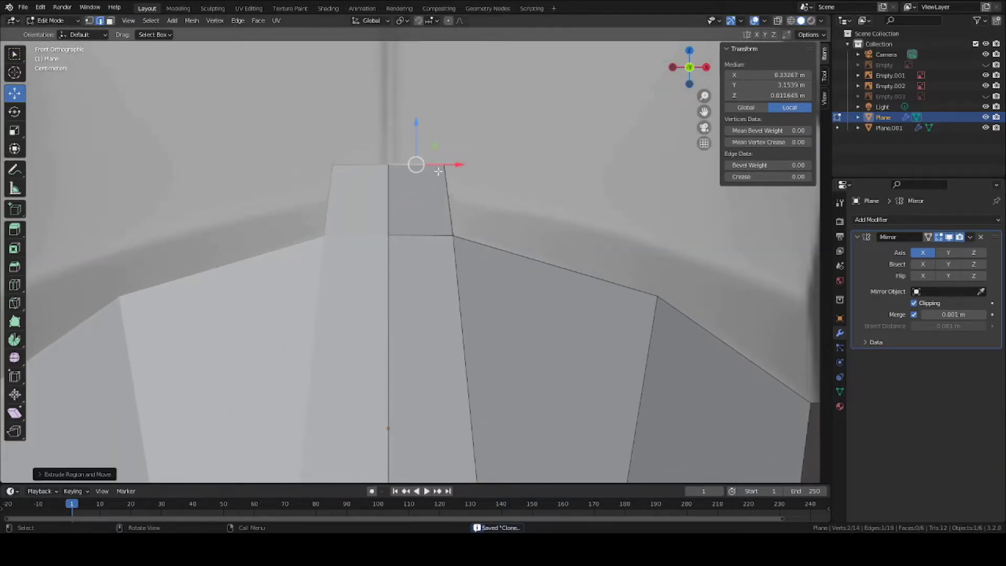
Step: Move the extruded edge's outer vertex inward along X by about 0.0275 m to narrow the panel into a peak
{"action": "key", "text": "1"}
{"action": "left_click", "coordinate": [449, 170]}
{"action": "scroll", "coordinate": [450, 172], "scroll_direction": "up", "scroll_amount": 1}
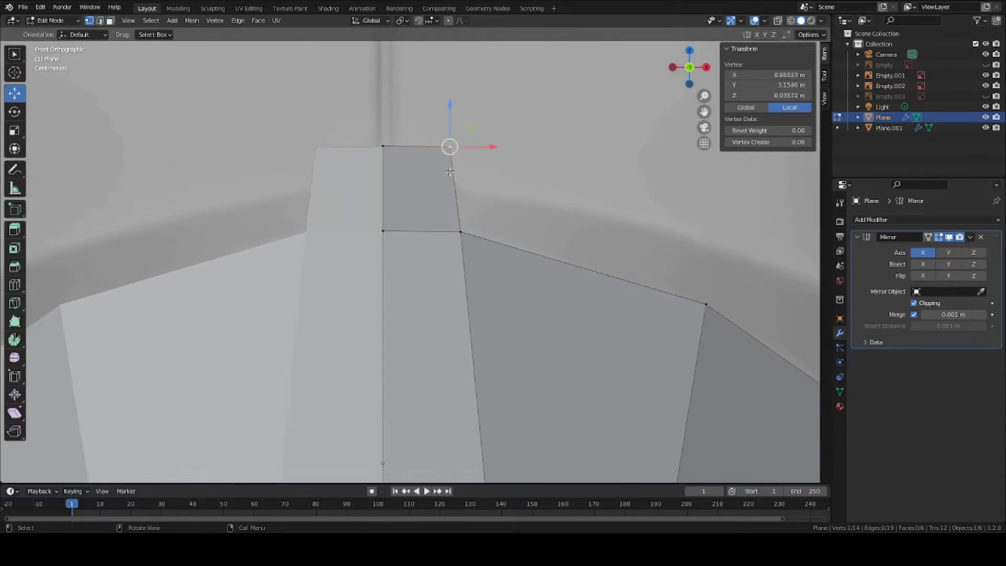
{"action": "key", "text": "g"}
{"action": "key", "text": "x"}
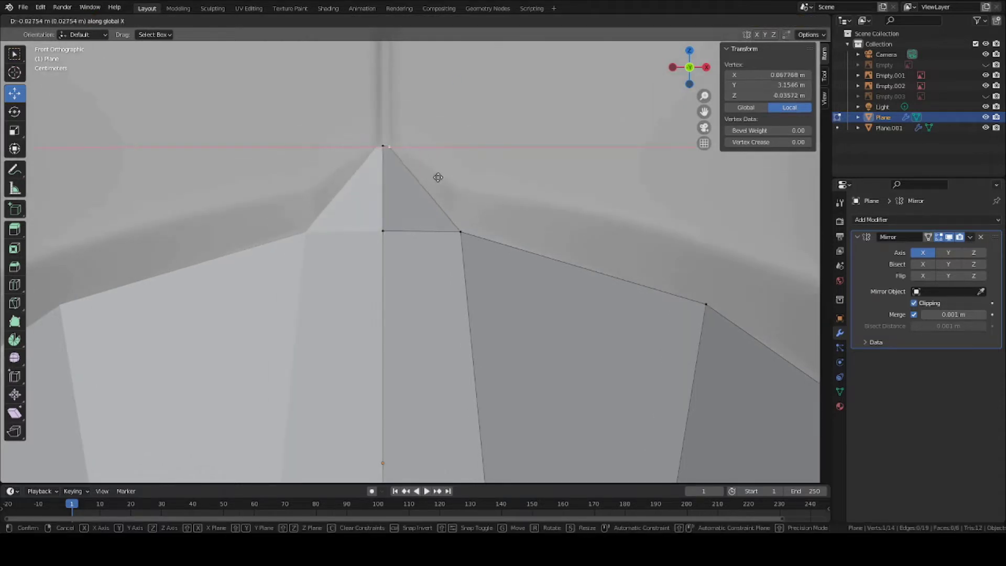
{"action": "left_click", "coordinate": [437, 177]}
Step: Turn on X-ray and, in right view, move the peak's short top edge back along Y onto the chest profile
{"action": "key", "text": "alt+z"}
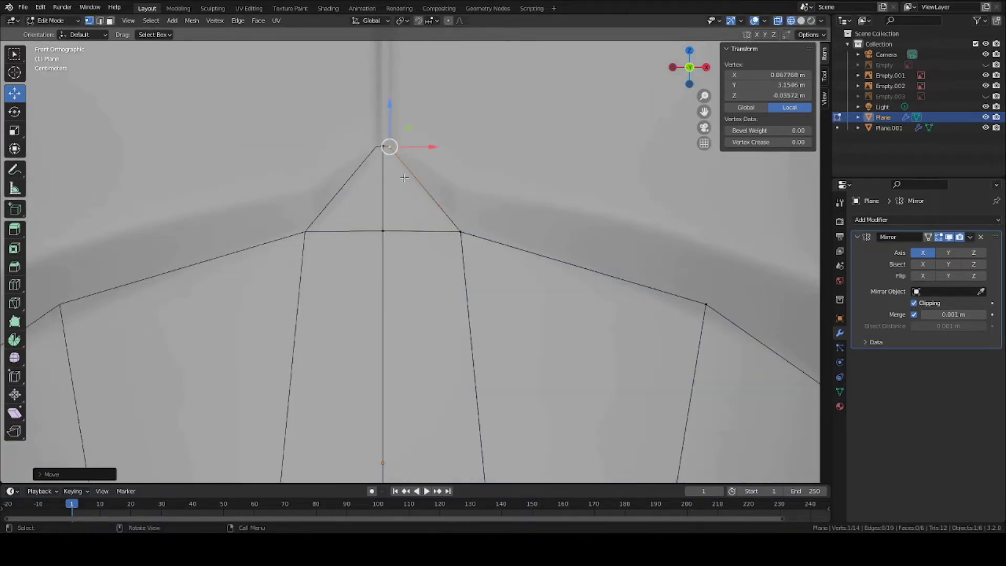
{"action": "key", "text": "2"}
{"action": "left_click", "coordinate": [385, 151]}
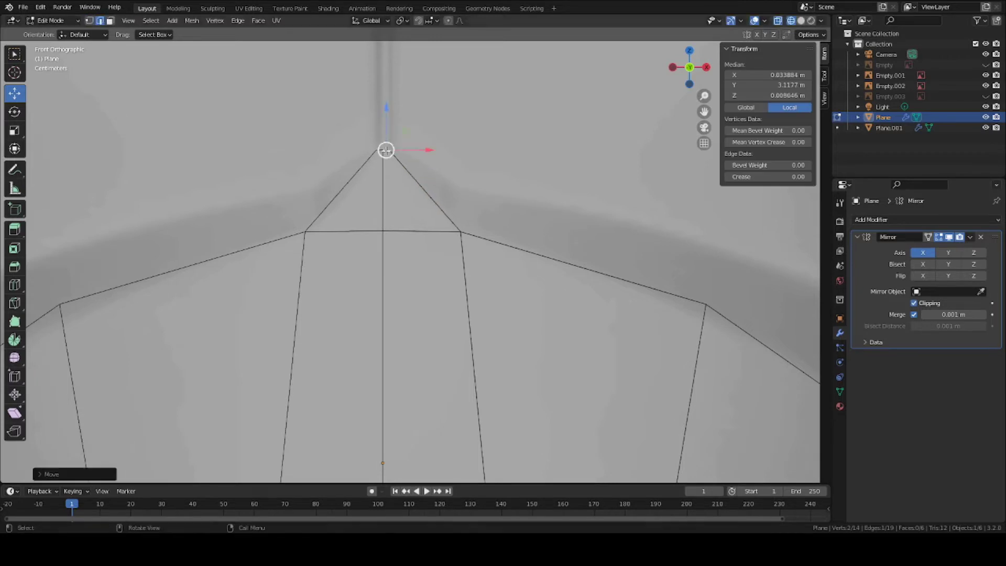
{"action": "scroll", "coordinate": [385, 151], "scroll_direction": "down", "scroll_amount": 5}
{"action": "key", "text": "alt+z"}
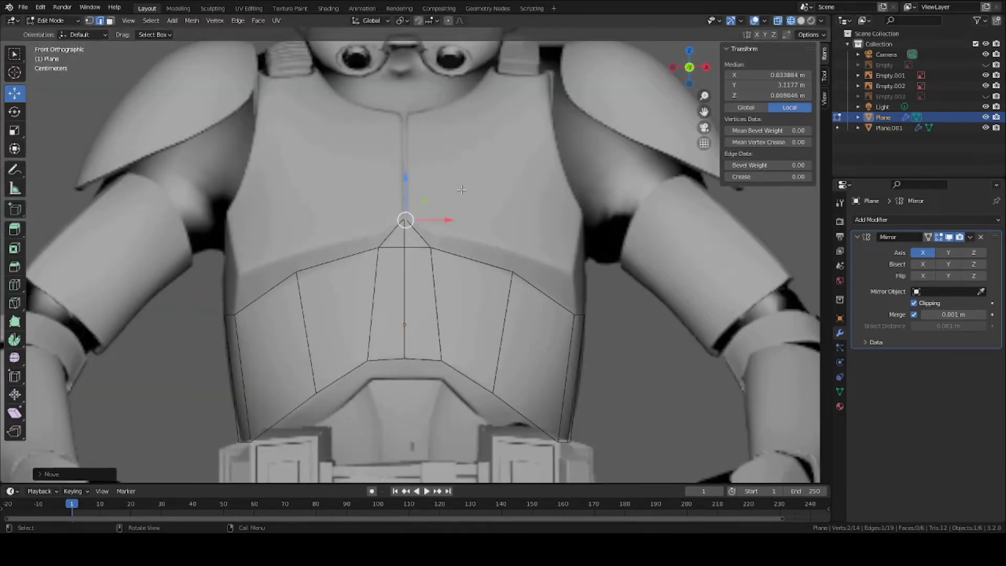
{"action": "key", "text": "KP_3"}
{"action": "scroll", "coordinate": [343, 204], "scroll_direction": "up", "scroll_amount": 3}
{"action": "key", "text": "g"}
{"action": "key", "text": "y"}
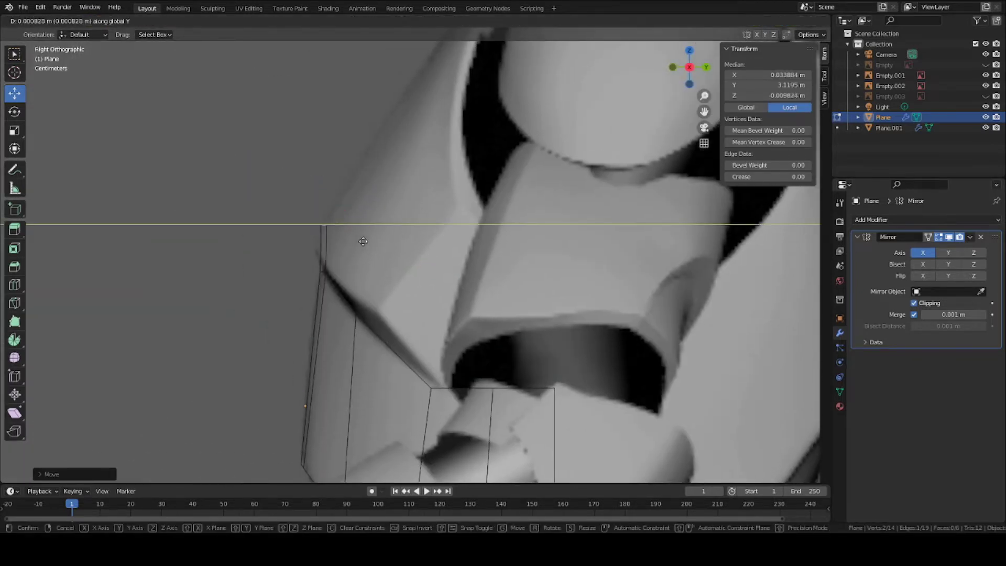
{"action": "left_click", "coordinate": [375, 244]}
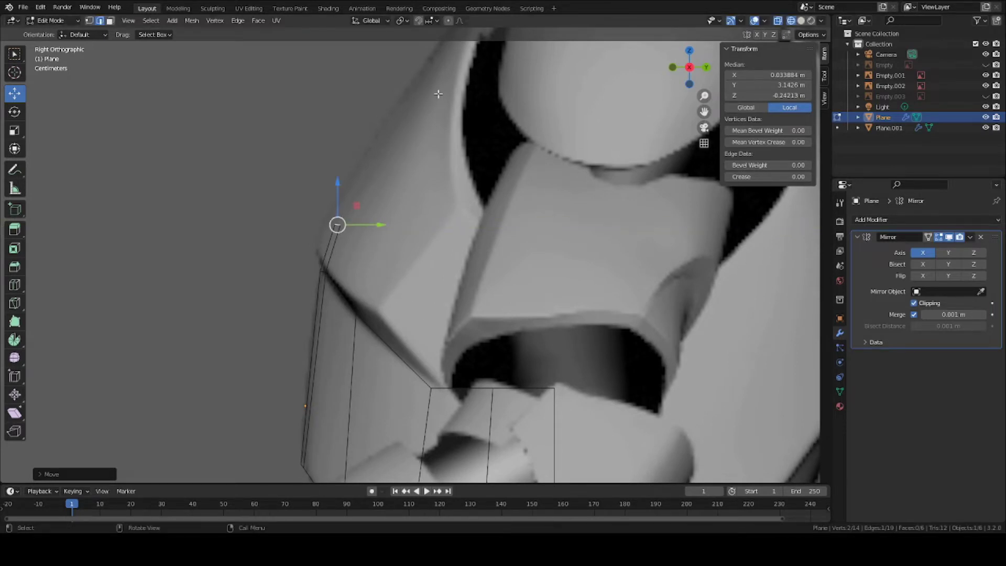
Step: Check the chest's side profile above the peak and save the file
{"action": "middle_click_drag", "start_coordinate": [384, 173], "coordinate": [389, 271], "text": "shift"}
{"action": "scroll", "coordinate": [433, 225], "scroll_direction": "down", "scroll_amount": 3}
{"action": "scroll", "coordinate": [443, 187], "scroll_direction": "up", "scroll_amount": 2}
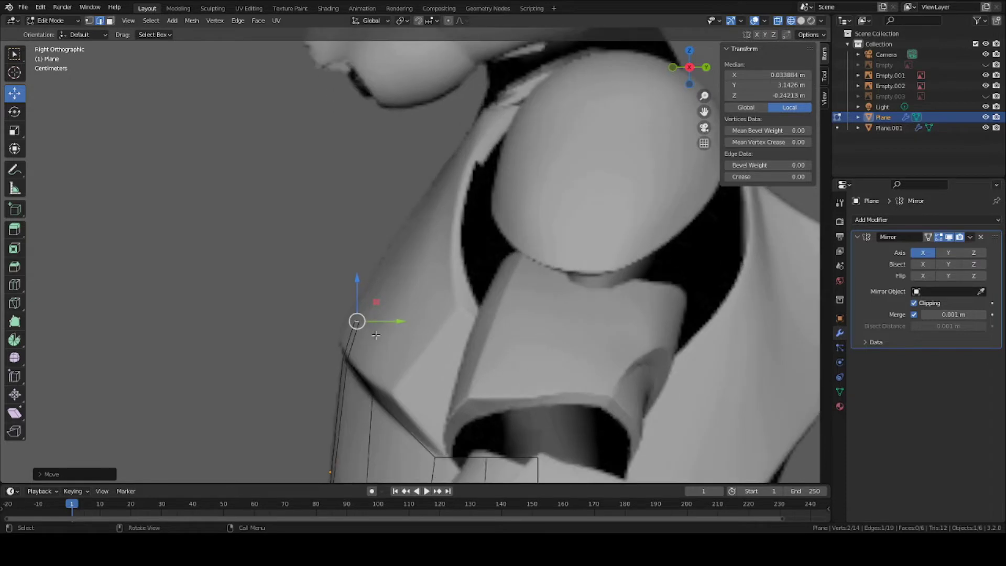
{"action": "scroll", "coordinate": [385, 332], "scroll_direction": "up", "scroll_amount": 3}
{"action": "key", "text": "ctrl+s"}
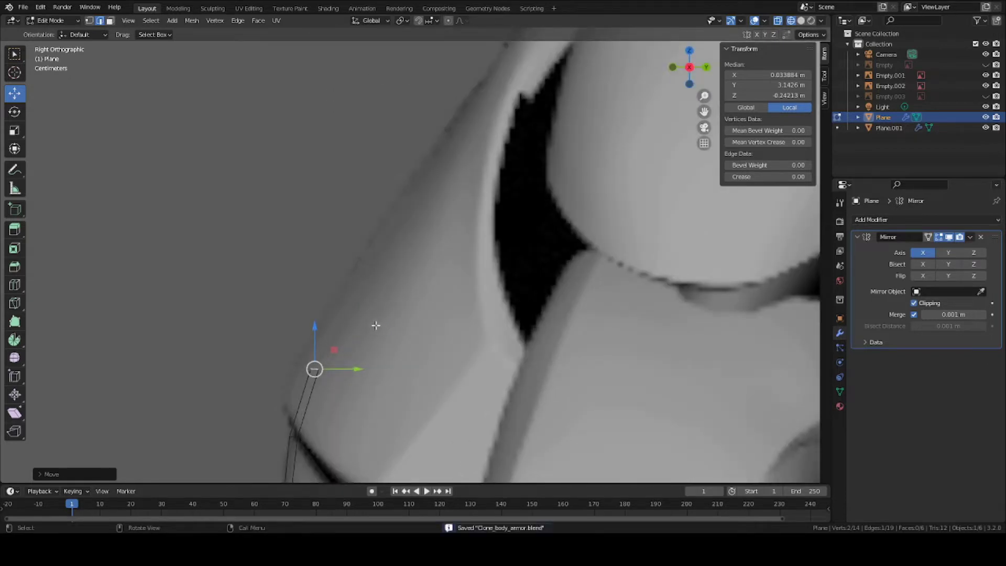
Step: In front view, flatten the peak's short top edge by scaling it to 0 along Z
{"action": "key", "text": "KP_1"}
{"action": "scroll", "coordinate": [362, 312], "scroll_direction": "down", "scroll_amount": 2}
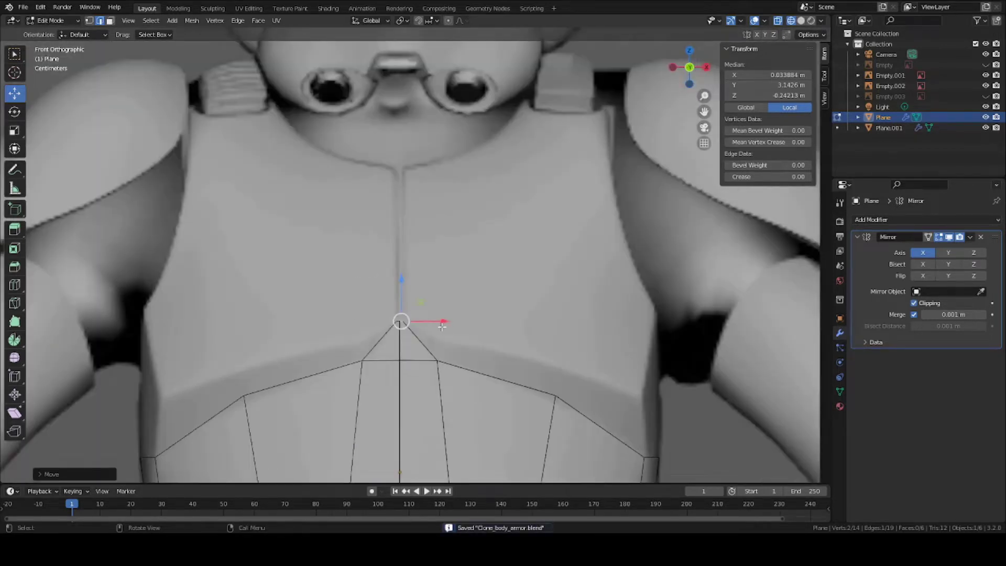
{"action": "scroll", "coordinate": [393, 283], "scroll_direction": "up", "scroll_amount": 2}
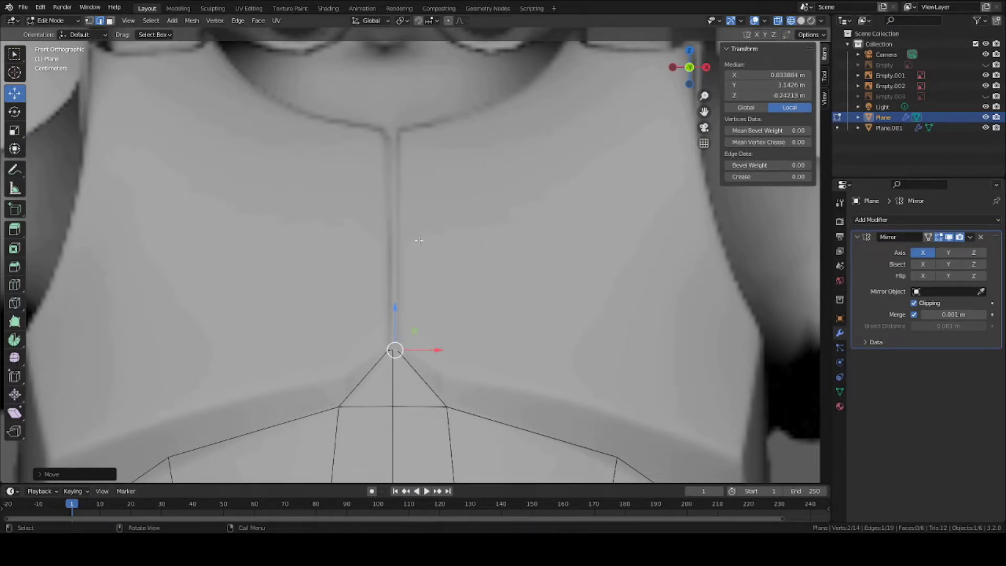
{"action": "scroll", "coordinate": [414, 189], "scroll_direction": "up", "scroll_amount": 2}
{"action": "left_click", "coordinate": [384, 390]}
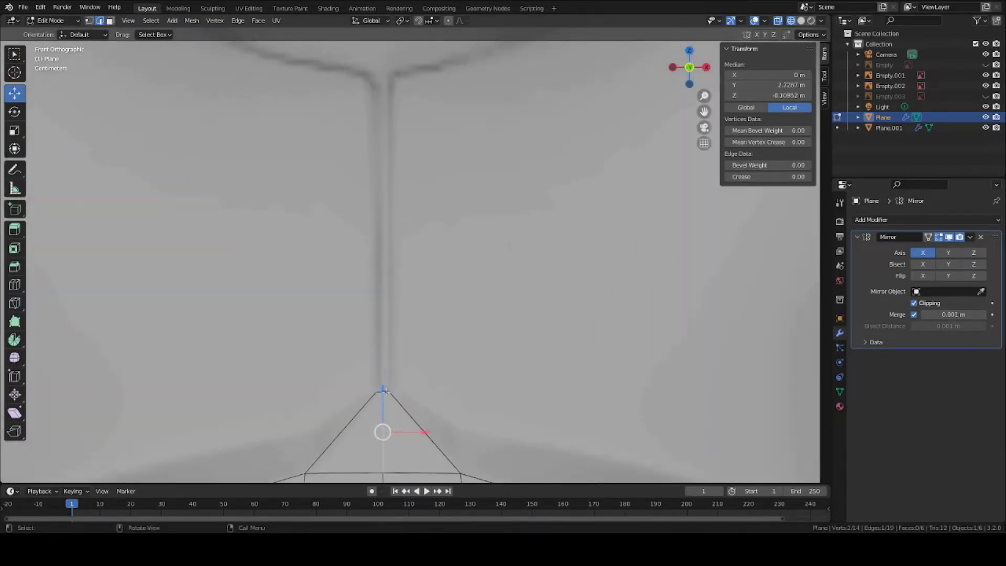
{"action": "left_click", "coordinate": [385, 392]}
{"action": "key", "text": "s"}
{"action": "key", "text": "z"}
{"action": "key", "text": "0"}
{"action": "key", "text": "Return"}
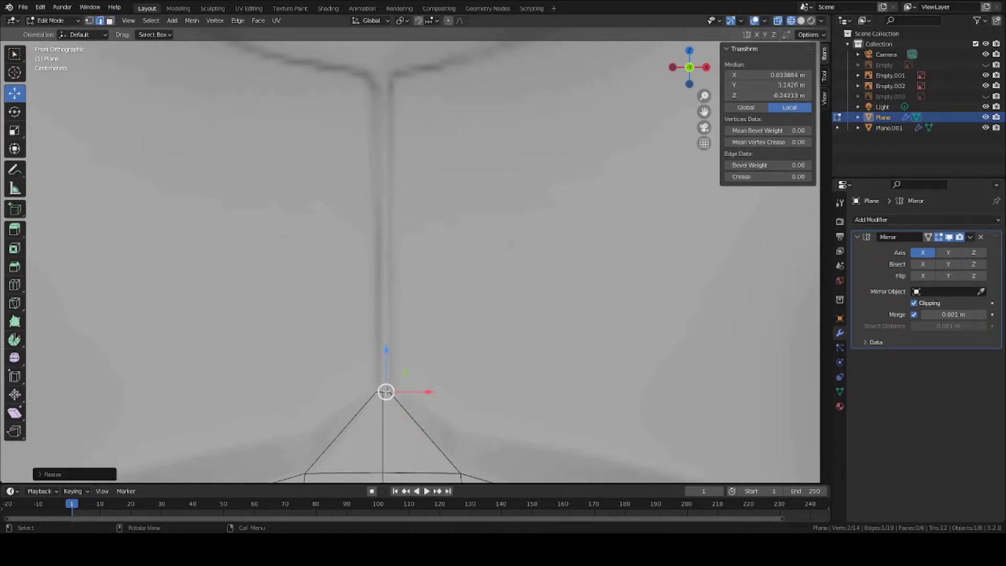
{"action": "scroll", "coordinate": [431, 321], "scroll_direction": "down", "scroll_amount": 2}
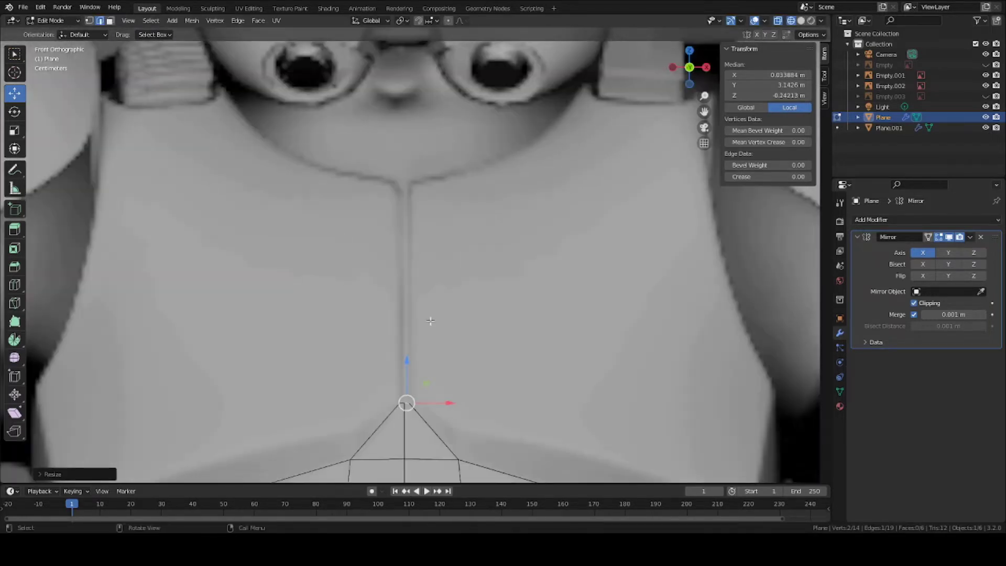
Step: Extrude the peak's short top edge up the chest's centre seam to the collar and move it back along Y onto the side profile
{"action": "key", "text": "e"}
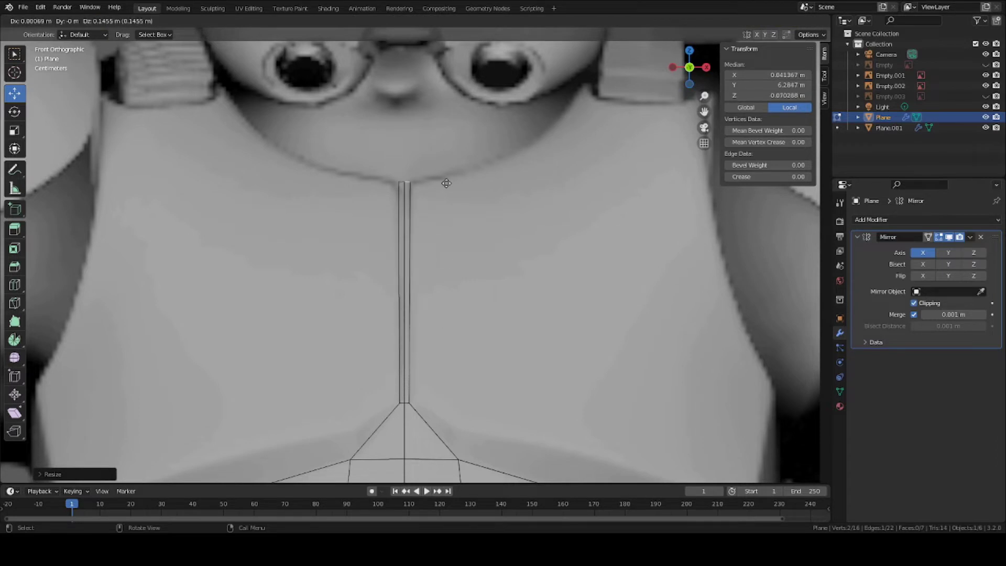
{"action": "left_click", "coordinate": [445, 193]}
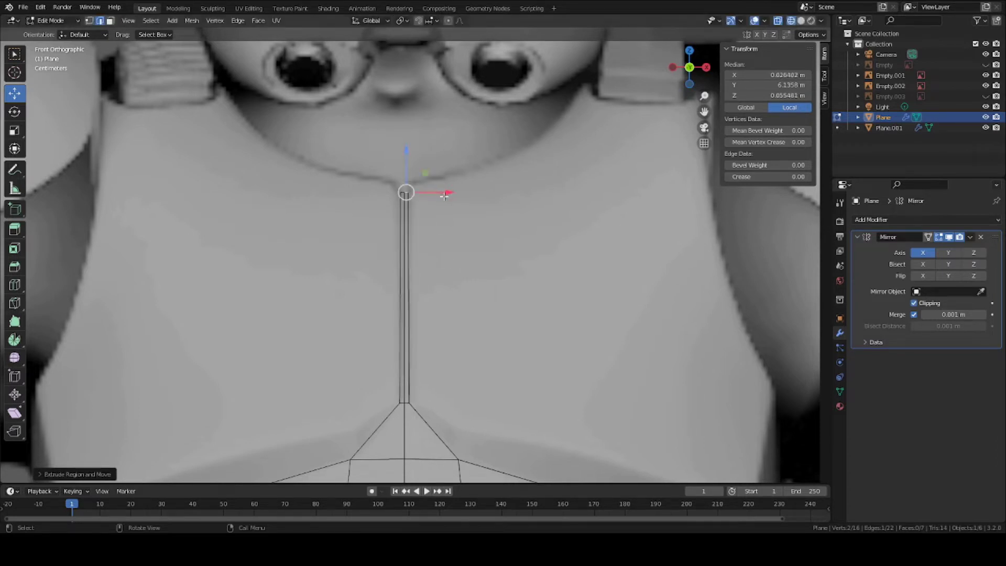
{"action": "key", "text": "KP_3"}
{"action": "key", "text": "g"}
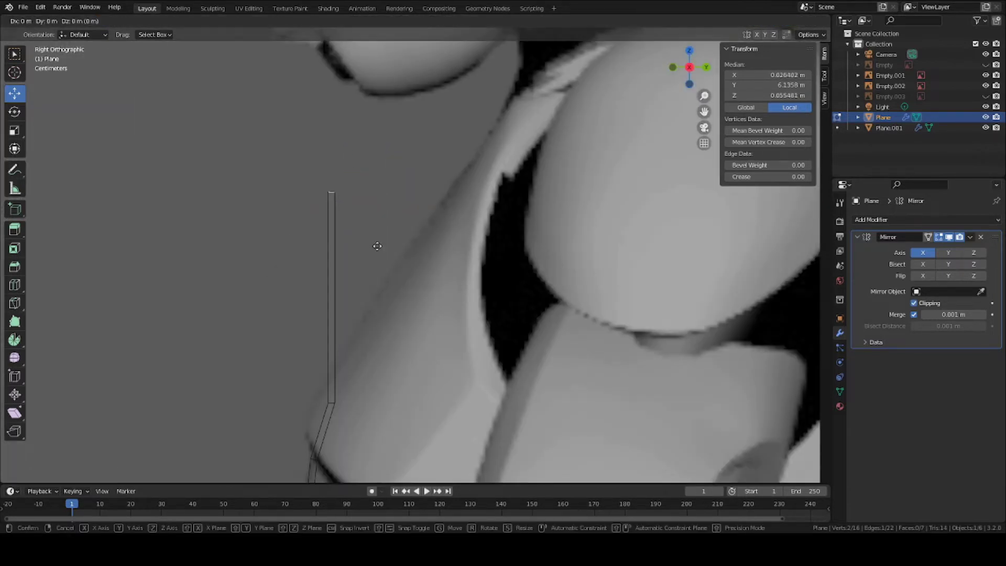
{"action": "right_click", "coordinate": [377, 244]}
{"action": "key", "text": "g"}
{"action": "key", "text": "y"}
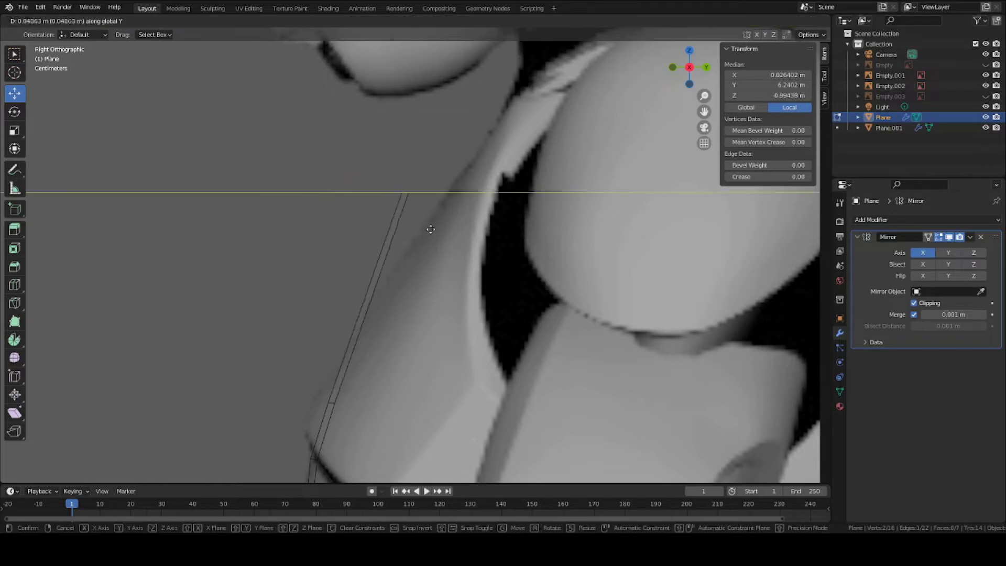
{"action": "left_click", "coordinate": [488, 229]}
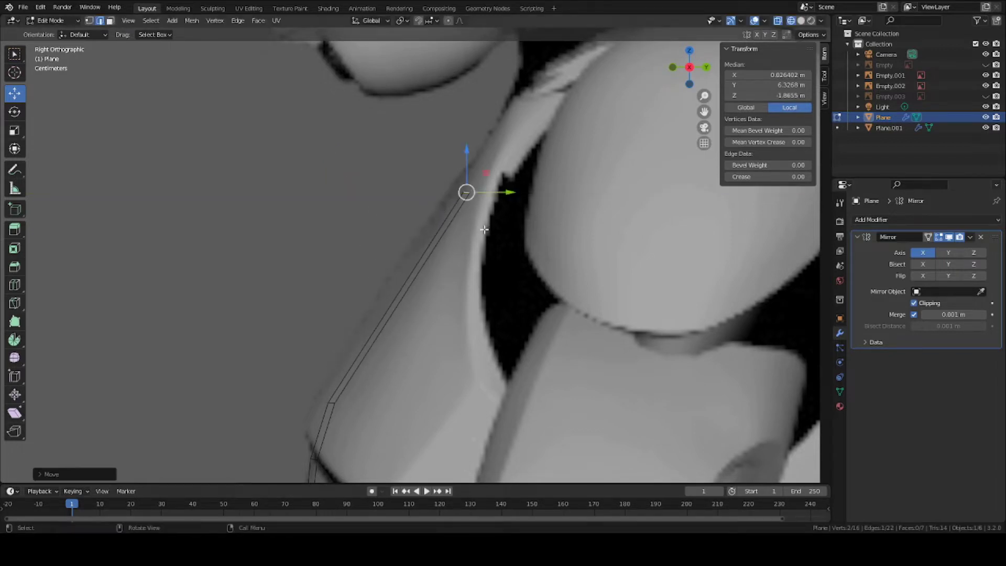
Step: In front view, nudge the strip's top edge up slightly toward the collar notch and save the file
{"action": "scroll", "coordinate": [461, 199], "scroll_direction": "down", "scroll_amount": 3}
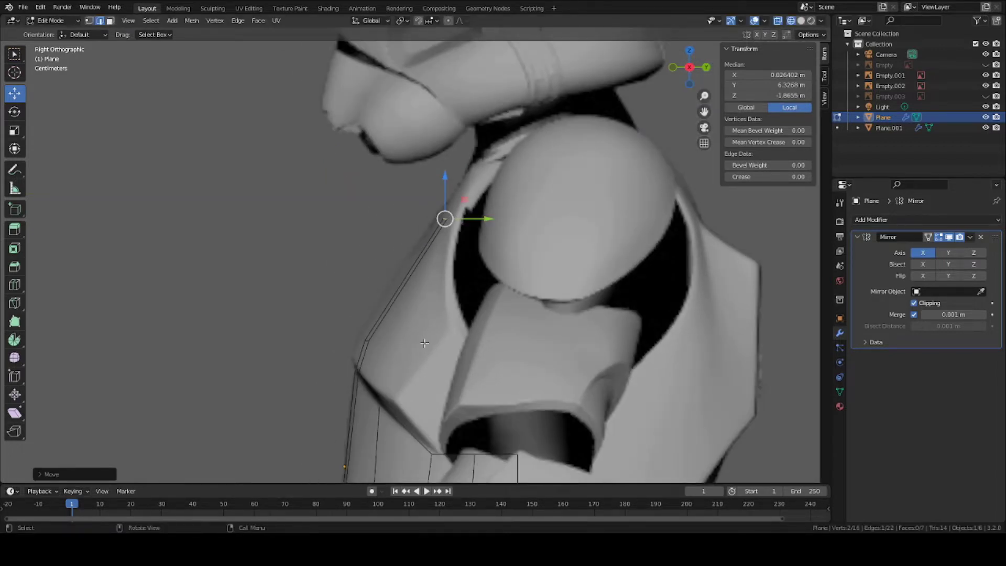
{"action": "scroll", "coordinate": [424, 343], "scroll_direction": "down", "scroll_amount": 2}
{"action": "key", "text": "KP_1"}
{"action": "scroll", "coordinate": [398, 226], "scroll_direction": "up", "scroll_amount": 8}
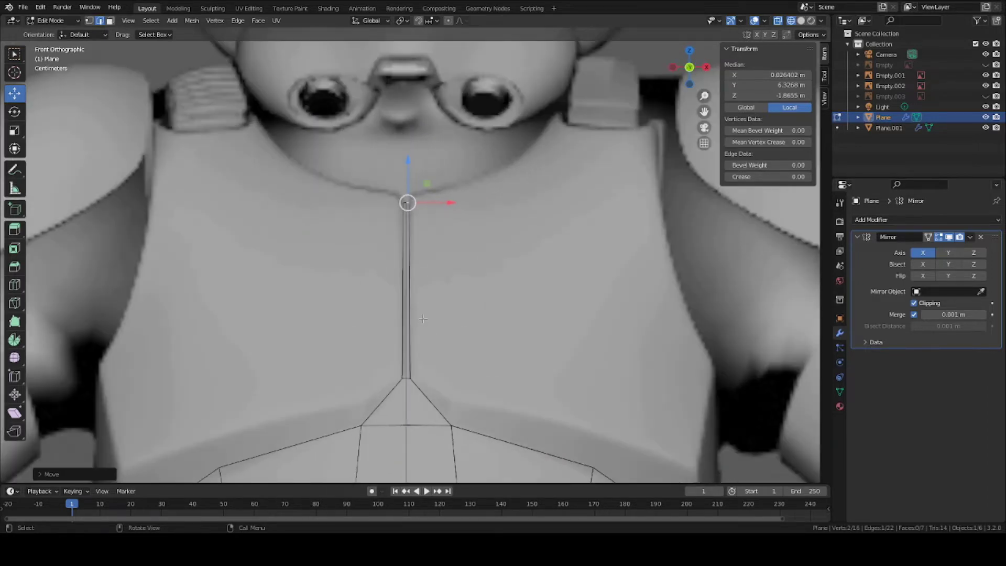
{"action": "key", "text": "g"}
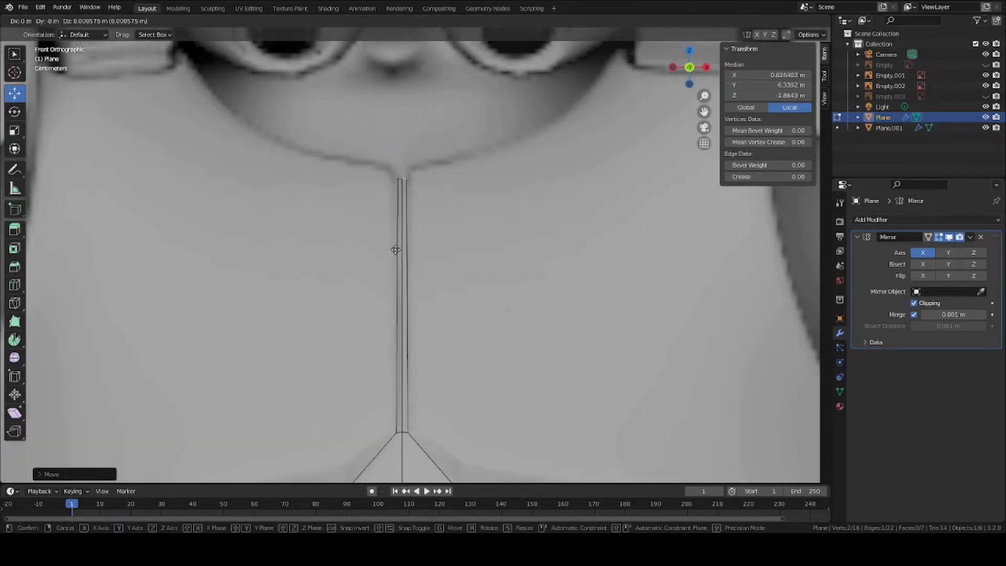
{"action": "left_click", "coordinate": [397, 252]}
{"action": "key", "text": "ctrl+s"}
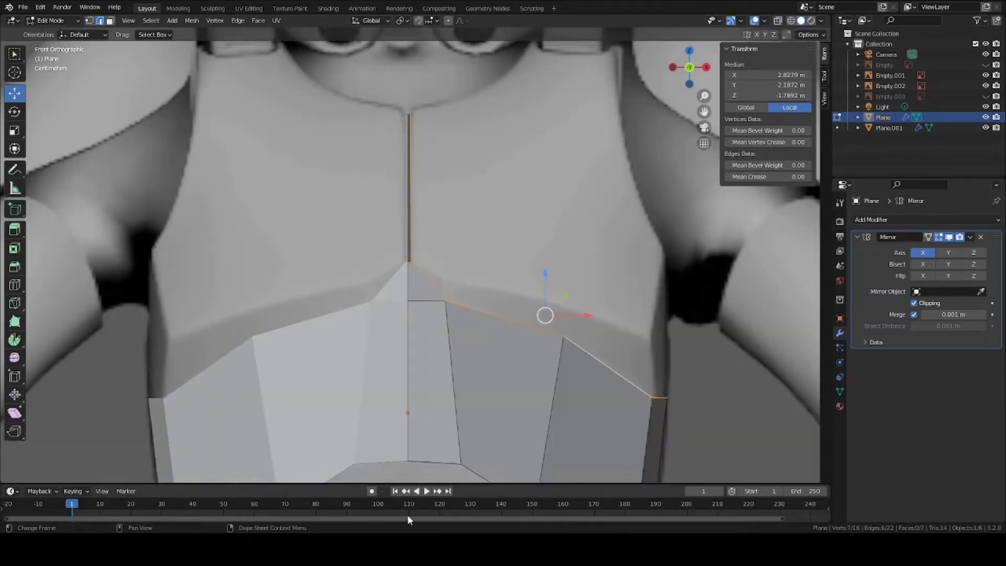
Step: Deselect everything, save the file and check the strip against the front reference
{"action": "scroll", "coordinate": [423, 308], "scroll_direction": "down", "scroll_amount": 5}
{"action": "scroll", "coordinate": [453, 292], "scroll_direction": "up", "scroll_amount": 5}
{"action": "key", "text": "a"}
{"action": "key", "text": "a"}
{"action": "key", "text": "ctrl+s"}
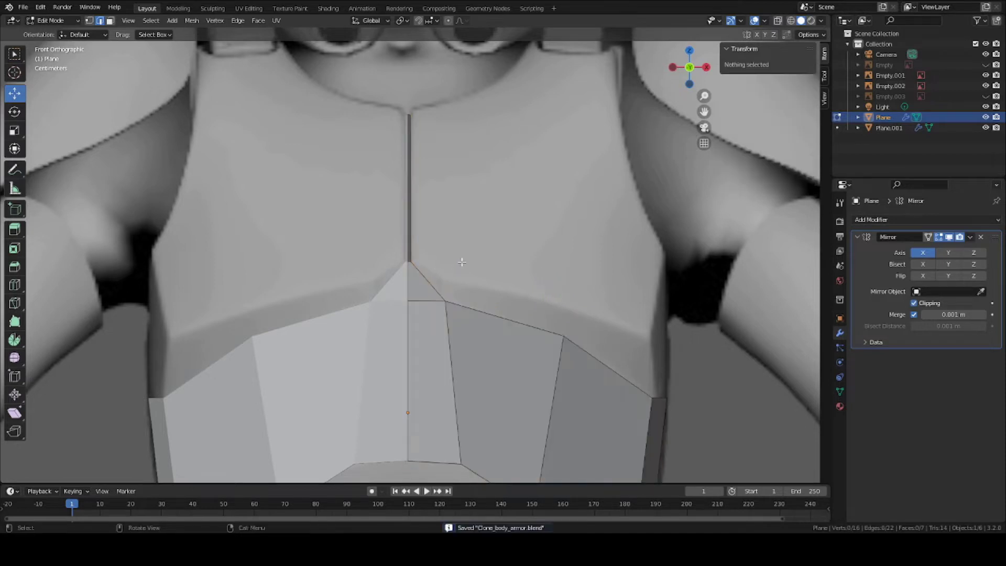
{"action": "middle_click_drag", "start_coordinate": [504, 214], "coordinate": [471, 241], "text": "shift"}
{"action": "middle_click_drag", "start_coordinate": [395, 180], "coordinate": [450, 255]}
{"action": "key", "text": "KP_1"}
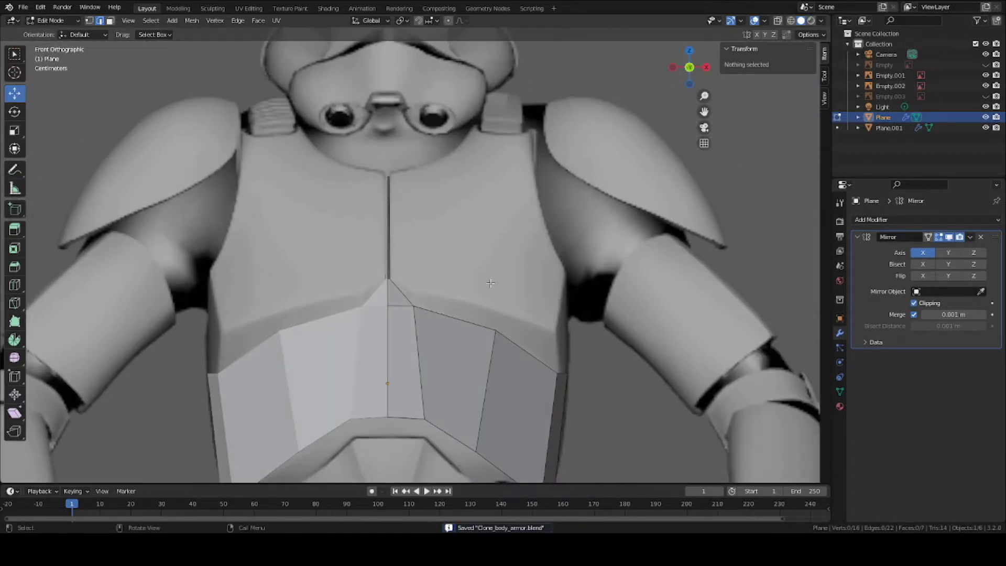
{"action": "scroll", "coordinate": [461, 314], "scroll_direction": "up", "scroll_amount": 2}
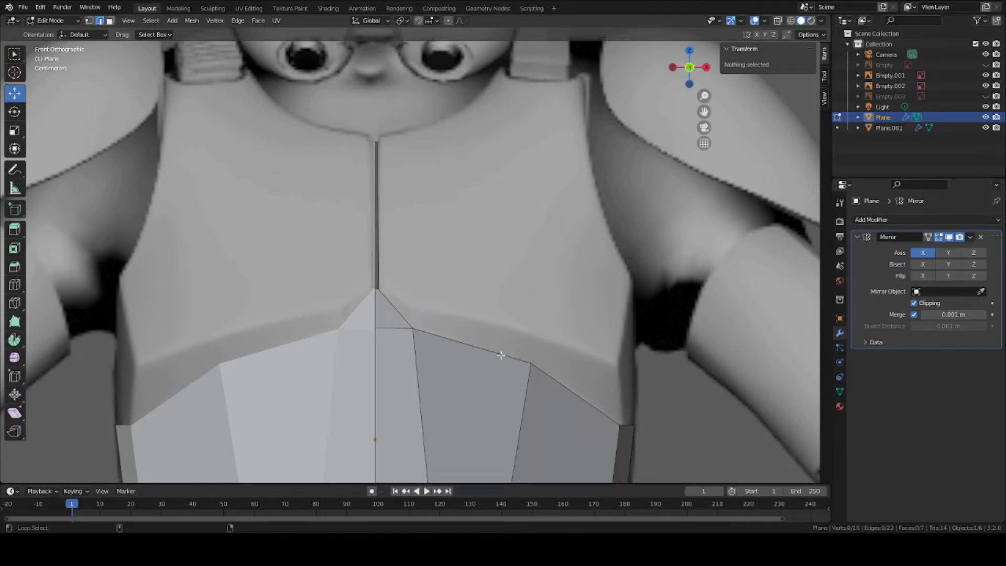
Step: Select the upper border loop of the abdomen and centre strip and extrude it up and outward by about 0.008 m
{"action": "left_click", "coordinate": [480, 348], "text": "alt"}
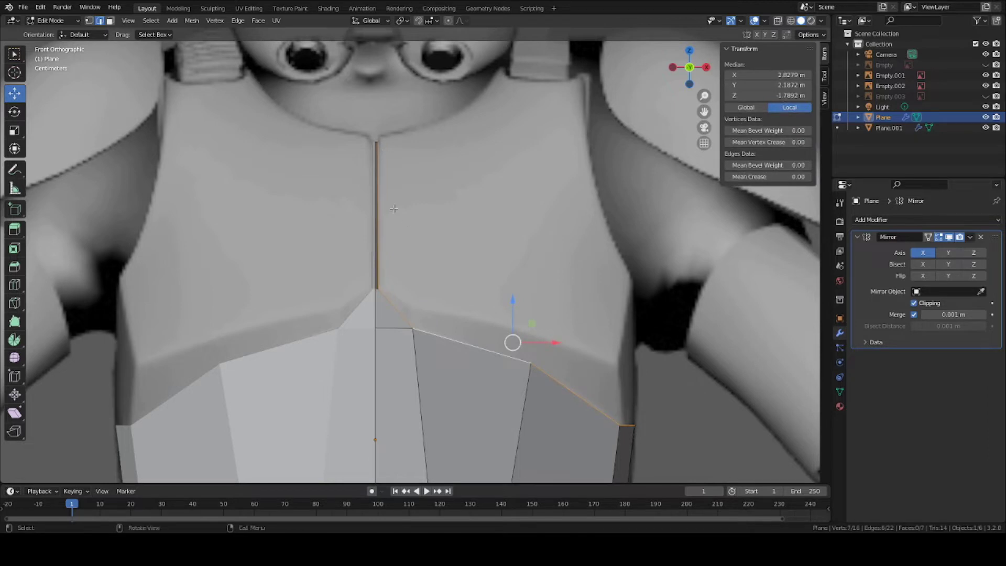
{"action": "middle_click_drag", "start_coordinate": [568, 382], "coordinate": [492, 380]}
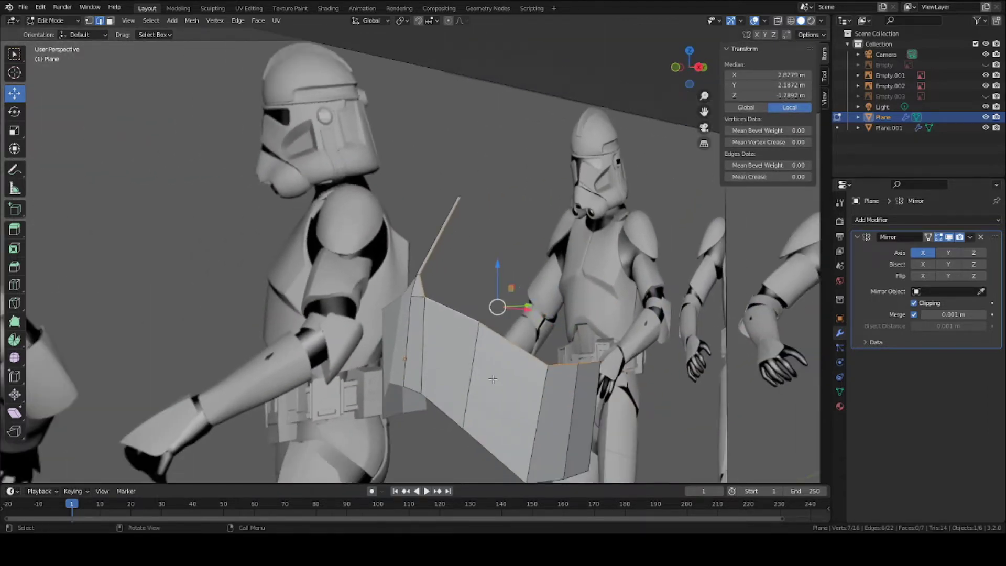
{"action": "key", "text": "KP_1"}
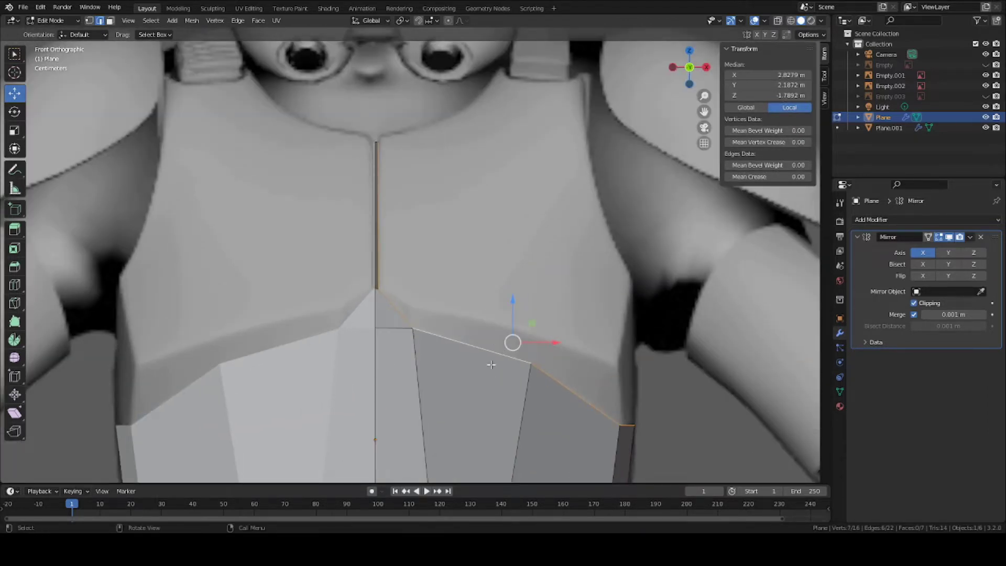
{"action": "key", "text": "e"}
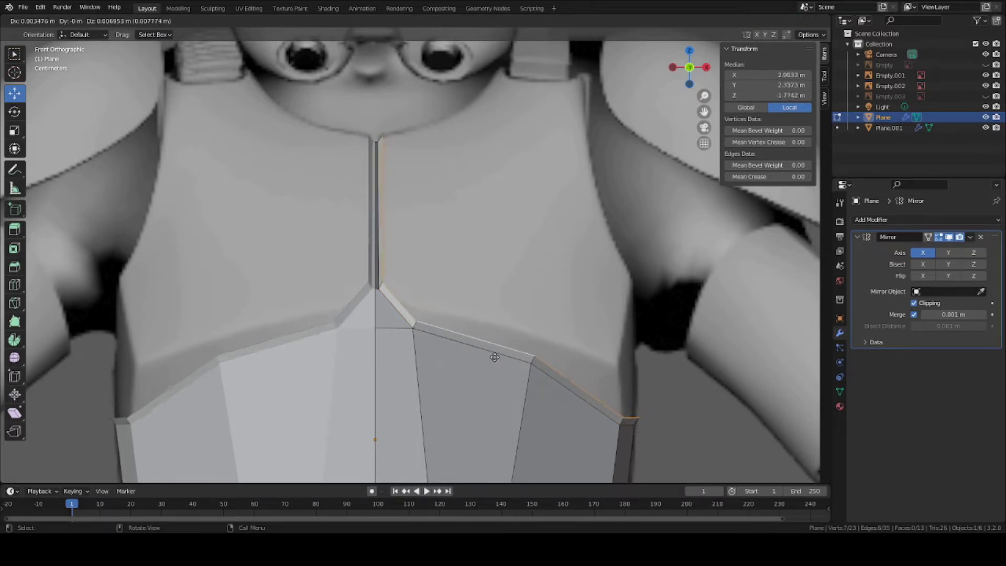
{"action": "left_click", "coordinate": [494, 356]}
Step: With X-ray on, move the extruded loop's two vertices beside the peak onto the chest plate's lower border
{"action": "scroll", "coordinate": [525, 371], "scroll_direction": "up", "scroll_amount": 1}
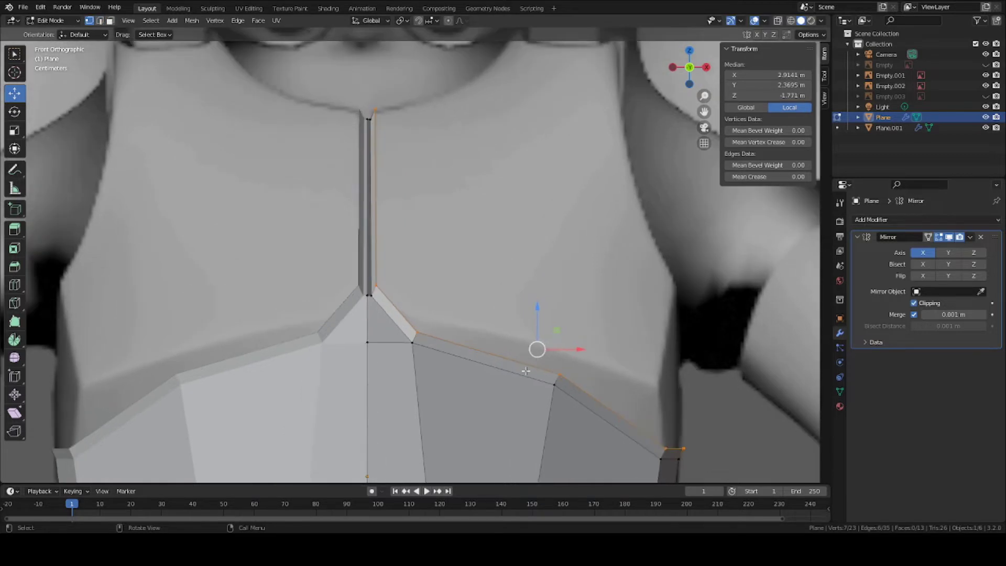
{"action": "key", "text": "alt+z"}
{"action": "left_click", "coordinate": [377, 290]}
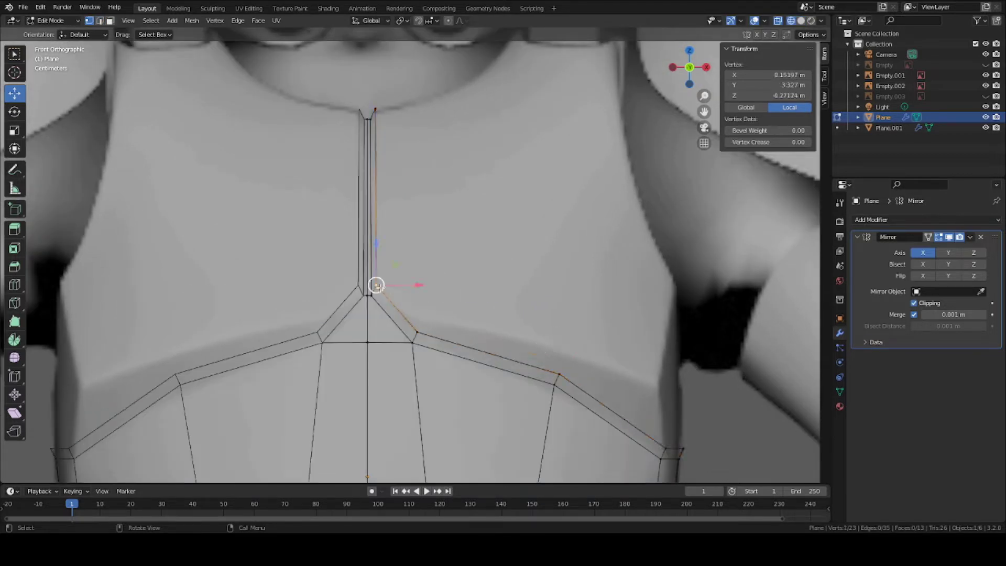
{"action": "key", "text": "g"}
{"action": "left_click", "coordinate": [375, 288]}
{"action": "key", "text": "g"}
{"action": "left_click", "coordinate": [410, 314]}
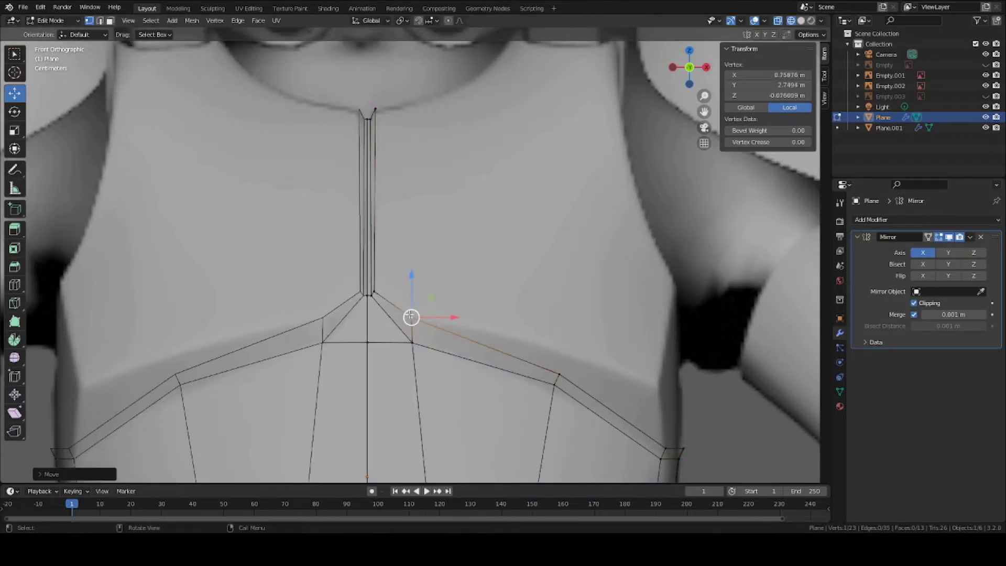
Step: In solid shading, move the loop's next two outer vertices up onto the chest plate's lower border line
{"action": "key", "text": "z"}
{"action": "left_click", "coordinate": [557, 371]}
{"action": "middle_click_drag", "start_coordinate": [350, 231], "coordinate": [232, 176], "text": "shift"}
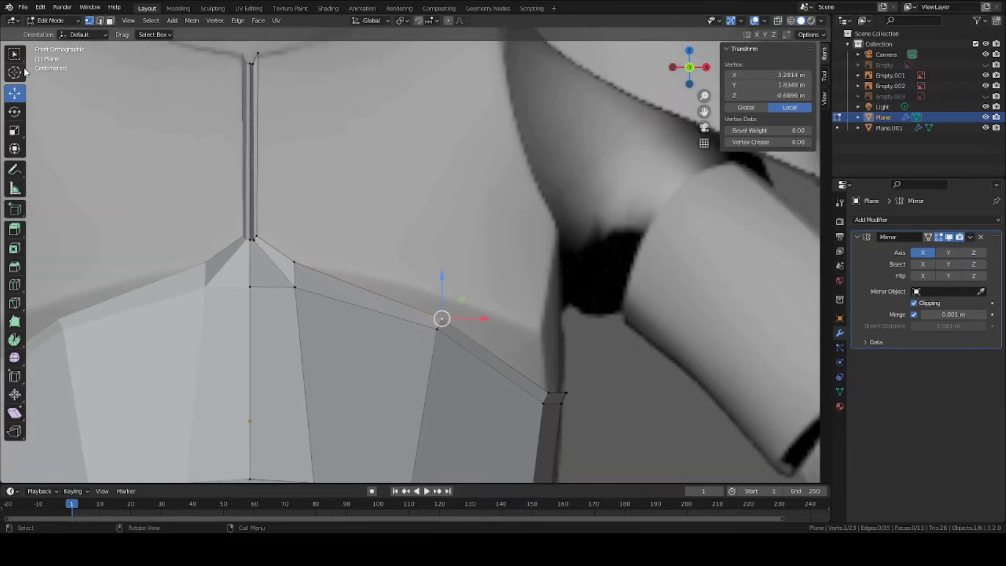
{"action": "key", "text": "g"}
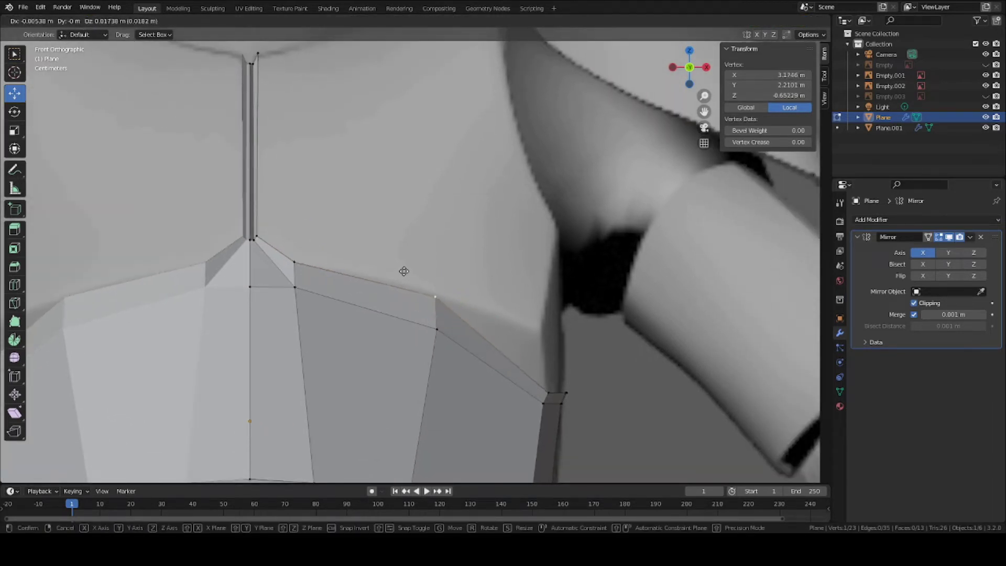
{"action": "left_click", "coordinate": [405, 271]}
{"action": "left_click", "coordinate": [538, 383]}
{"action": "key", "text": "g"}
{"action": "left_click", "coordinate": [531, 317]}
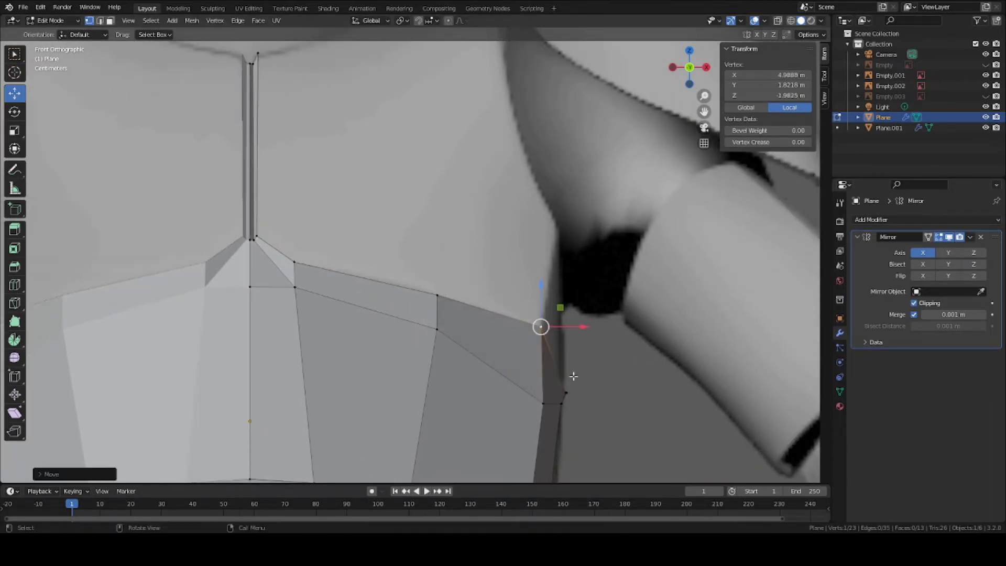
Step: Select the extruded side edge at the torso's outer border and move it up to the armpit corner
{"action": "left_click", "coordinate": [572, 382]}
{"action": "key", "text": "2"}
{"action": "left_click", "coordinate": [567, 392]}
{"action": "key", "text": "g"}
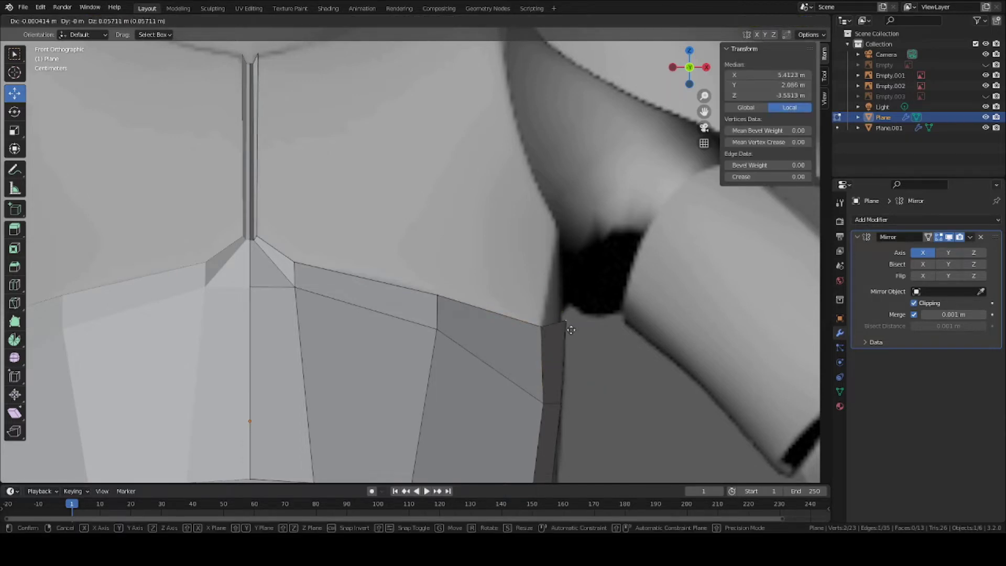
{"action": "left_click", "coordinate": [561, 243]}
Step: In right view, move the two extruded vertices at the peak forward along Y by about 0.007 m and 0.0135 m onto the chest profile
{"action": "key", "text": "KP_3"}
{"action": "scroll", "coordinate": [454, 283], "scroll_direction": "up", "scroll_amount": 2}
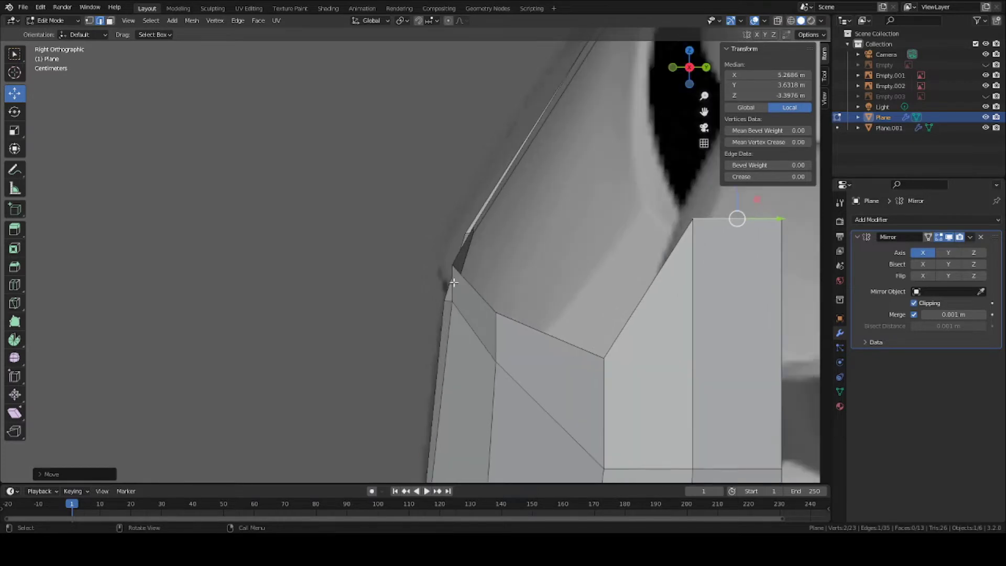
{"action": "key", "text": "1"}
{"action": "left_click", "coordinate": [451, 268]}
{"action": "key", "text": "g"}
{"action": "key", "text": "y"}
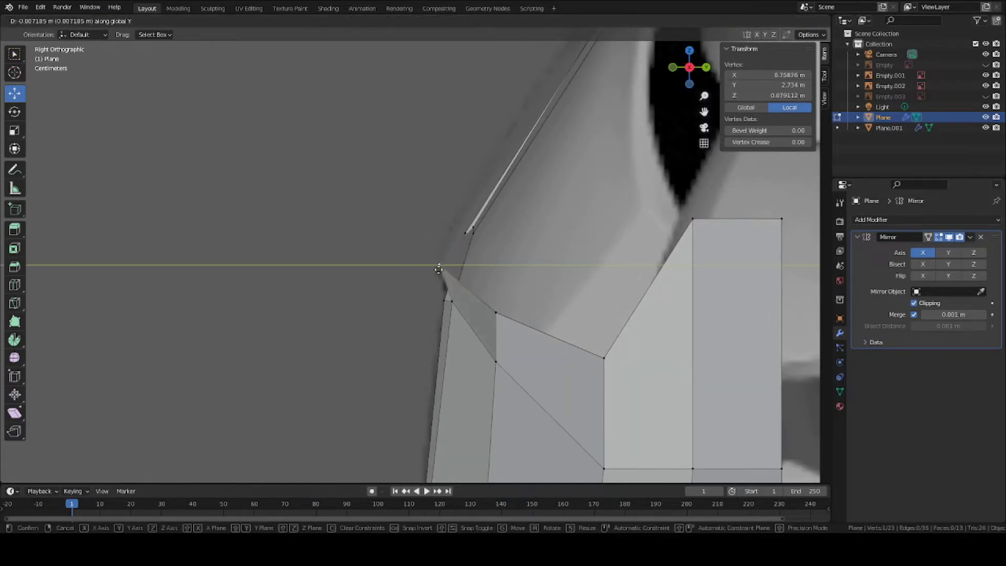
{"action": "left_click", "coordinate": [438, 267]}
{"action": "left_click", "coordinate": [473, 225]}
{"action": "key", "text": "g"}
{"action": "key", "text": "y"}
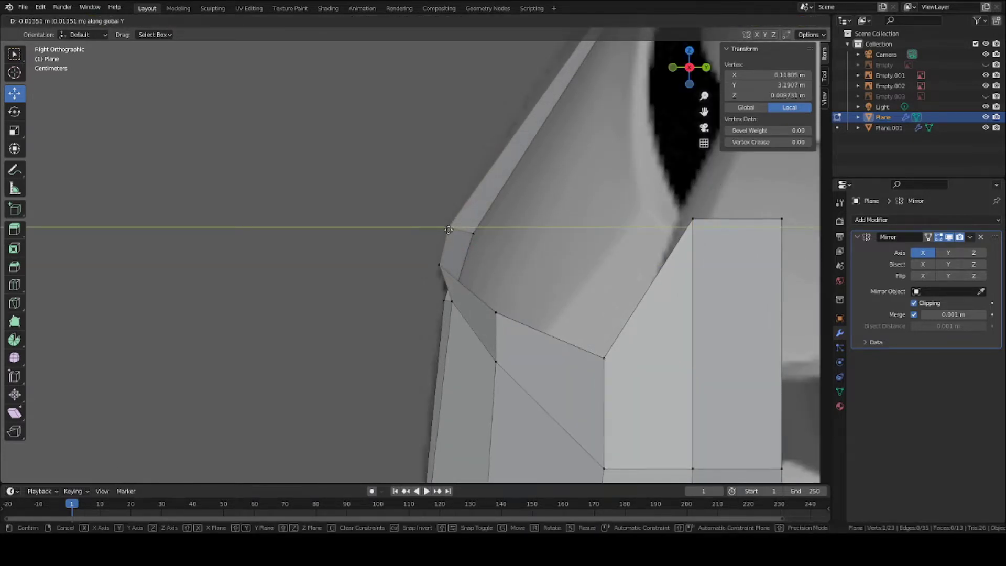
{"action": "left_click", "coordinate": [449, 227]}
Step: Move the extruded top vertex of the centre strip slightly forward along Y to the collar profile
{"action": "middle_click_drag", "start_coordinate": [461, 231], "coordinate": [380, 386], "text": "shift"}
{"action": "left_click", "coordinate": [552, 127]}
{"action": "middle_click_drag", "start_coordinate": [546, 149], "coordinate": [526, 231], "text": "shift"}
{"action": "scroll", "coordinate": [525, 230], "scroll_direction": "down", "scroll_amount": 2}
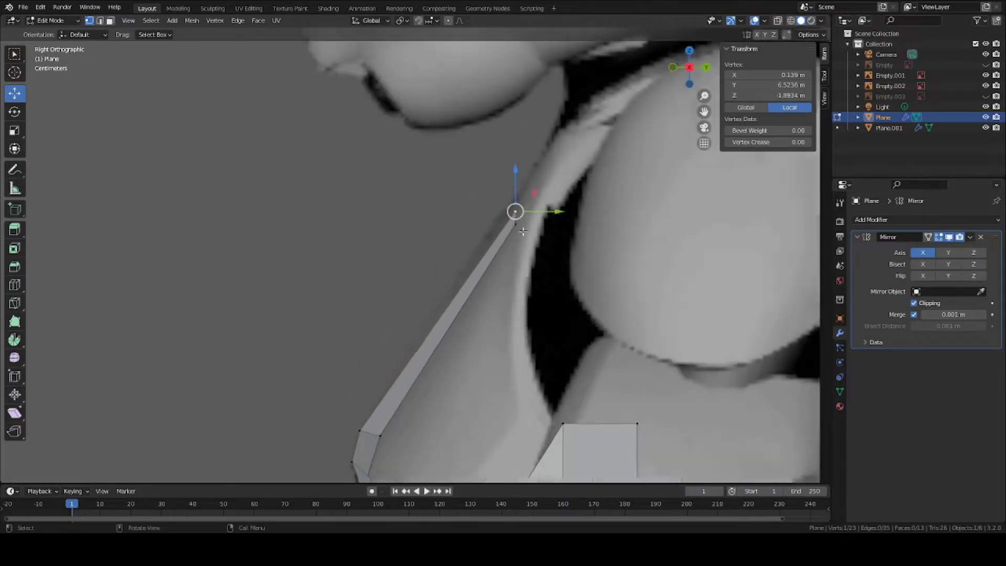
{"action": "key", "text": "g"}
{"action": "key", "text": "y"}
{"action": "left_click", "coordinate": [518, 229]}
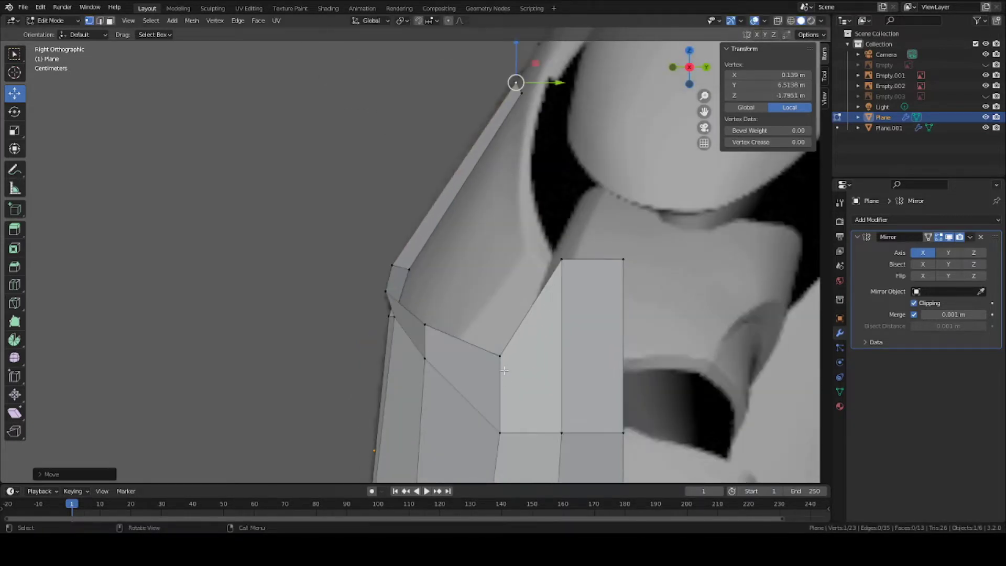
Step: Move the two remaining front vertices of the extruded border forward along Y onto the chest plate's lower edge and save the file
{"action": "left_click", "coordinate": [501, 359]}
{"action": "scroll", "coordinate": [504, 370], "scroll_direction": "up", "scroll_amount": 2}
{"action": "key", "text": "g"}
{"action": "key", "text": "y"}
{"action": "left_click", "coordinate": [503, 378]}
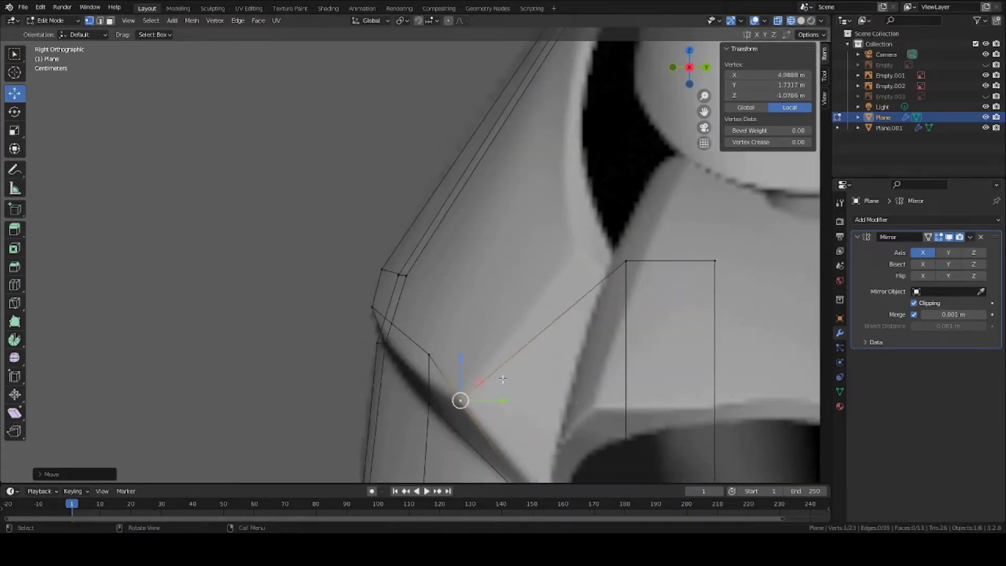
{"action": "left_click", "coordinate": [438, 357]}
{"action": "middle_click_drag", "start_coordinate": [443, 360], "coordinate": [491, 246], "text": "shift"}
{"action": "key", "text": "g"}
{"action": "key", "text": "y"}
{"action": "left_click", "coordinate": [522, 209]}
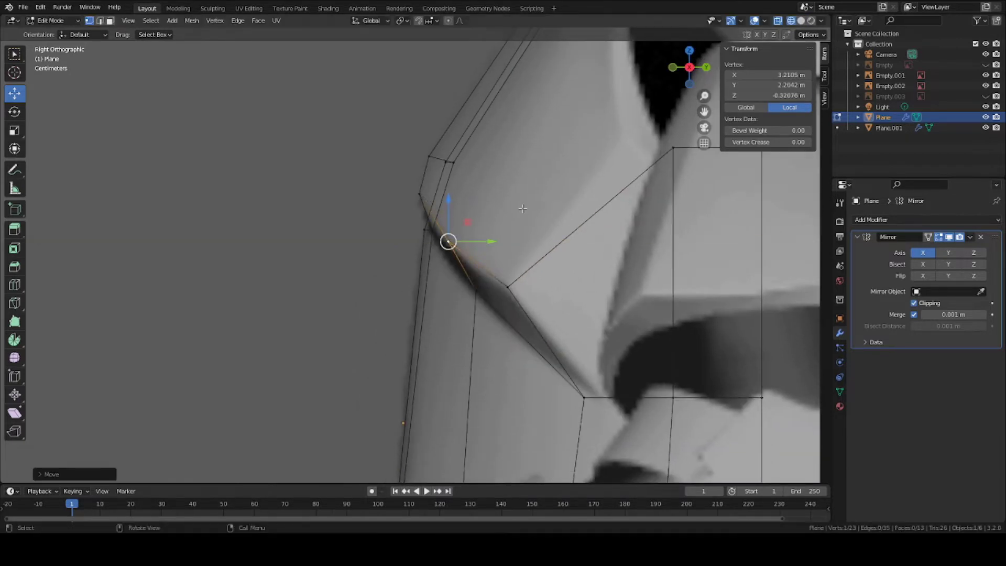
{"action": "key", "text": "ctrl+s"}
Step: Return to solid shading and nudge the two foremost vertices at the peak slightly down along the chest's side profile
{"action": "middle_click_drag", "start_coordinate": [546, 119], "coordinate": [477, 211], "text": "shift"}
{"action": "key", "text": "z"}
{"action": "left_click", "coordinate": [528, 209]}
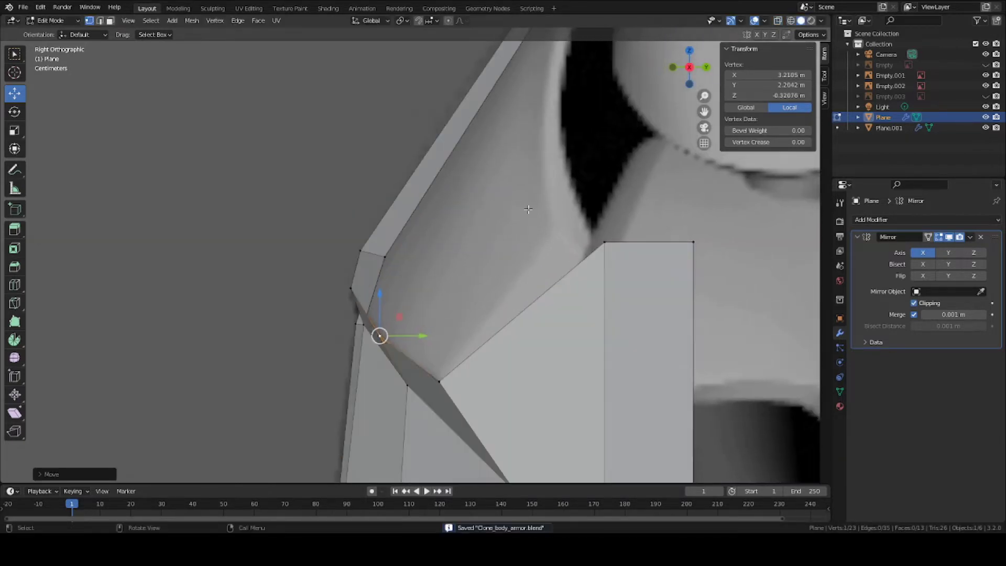
{"action": "key", "text": "z"}
{"action": "left_click", "coordinate": [381, 257]}
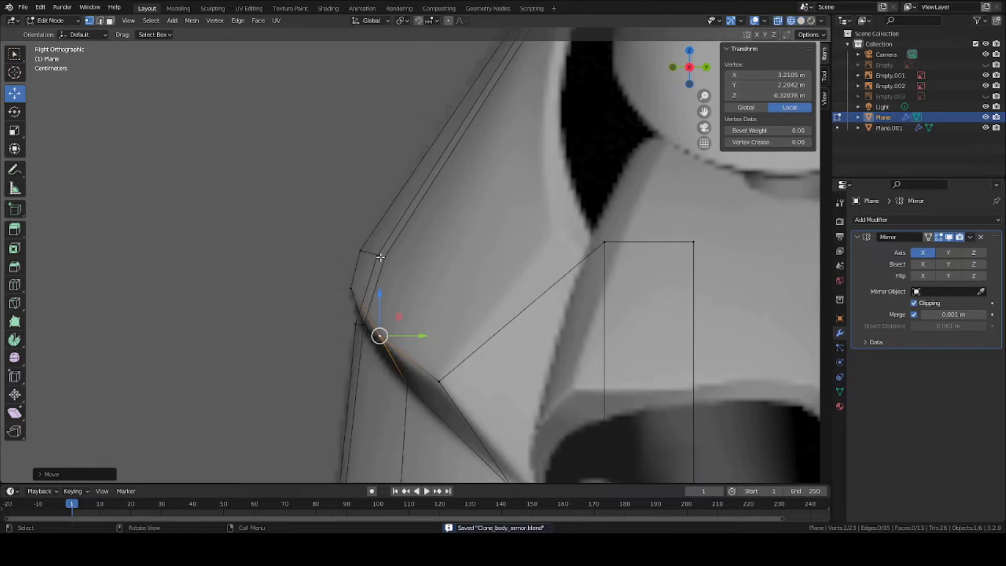
{"action": "left_click", "coordinate": [801, 21]}
{"action": "scroll", "coordinate": [417, 288], "scroll_direction": "up", "scroll_amount": 1}
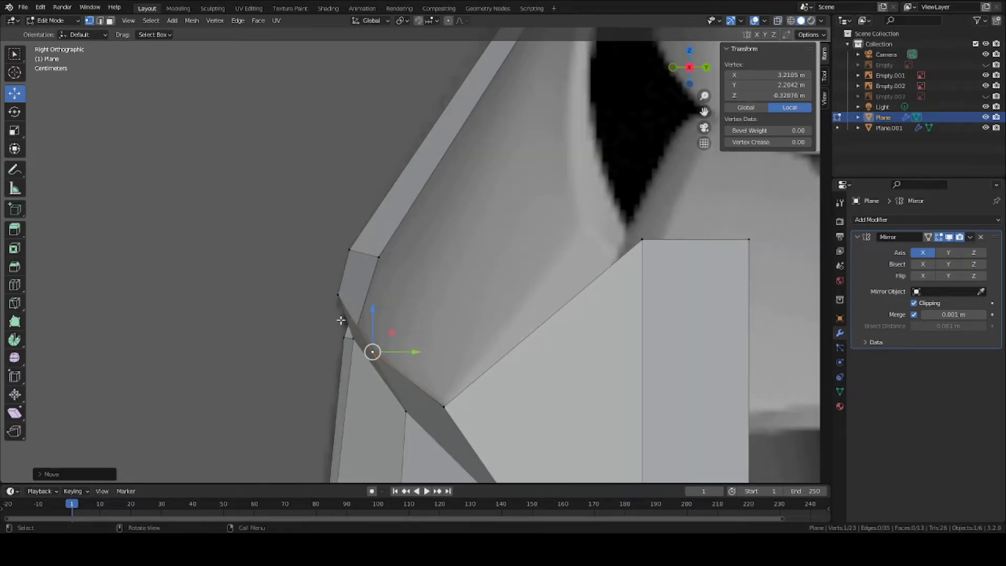
{"action": "left_click", "coordinate": [333, 299]}
{"action": "mouse_move", "coordinate": [337, 295]}
{"action": "left_mouse_down"}
{"action": "mouse_move", "coordinate": [341, 314]}
{"action": "mouse_move", "coordinate": [336, 305]}
{"action": "left_mouse_up"}
{"action": "left_click", "coordinate": [349, 250]}
{"action": "left_click_drag", "start_coordinate": [350, 250], "coordinate": [346, 258]}
{"action": "left_click", "coordinate": [337, 306]}
{"action": "left_click_drag", "start_coordinate": [339, 307], "coordinate": [336, 307]}
Step: Move the two rear top vertices of the side panel forward along Y and slightly down to match the side reference
{"action": "scroll", "coordinate": [331, 305], "scroll_direction": "down", "scroll_amount": 1}
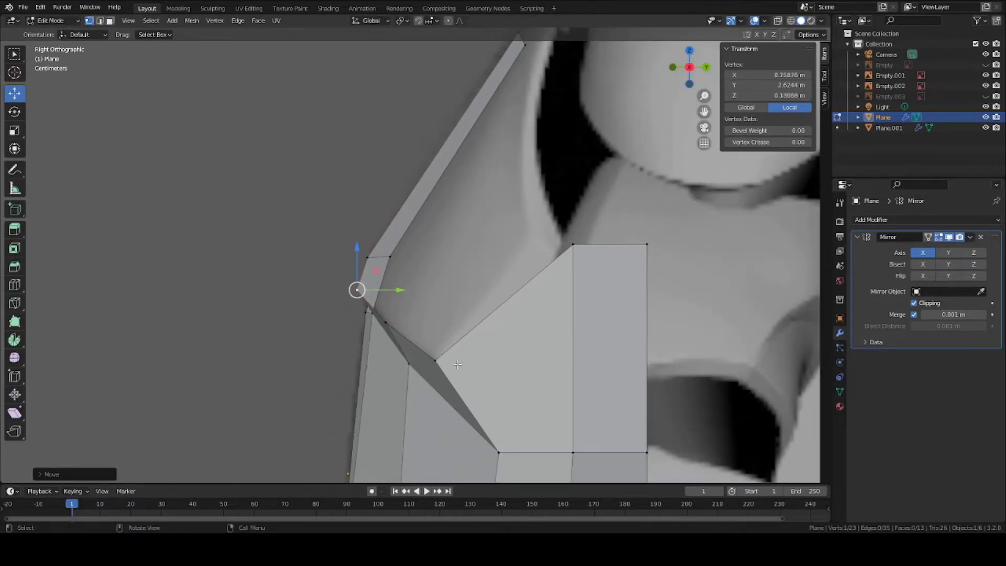
{"action": "left_click", "coordinate": [572, 242]}
{"action": "key", "text": "g"}
{"action": "left_click", "coordinate": [529, 229]}
{"action": "left_click", "coordinate": [650, 243]}
{"action": "key", "text": "g"}
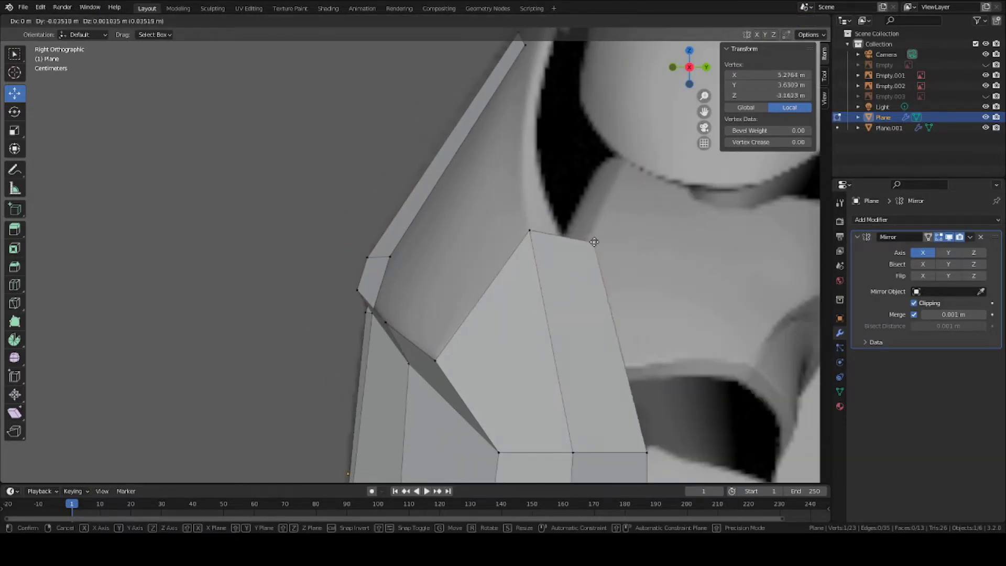
{"action": "left_click", "coordinate": [640, 259]}
{"action": "left_click", "coordinate": [521, 230]}
{"action": "key", "text": "g"}
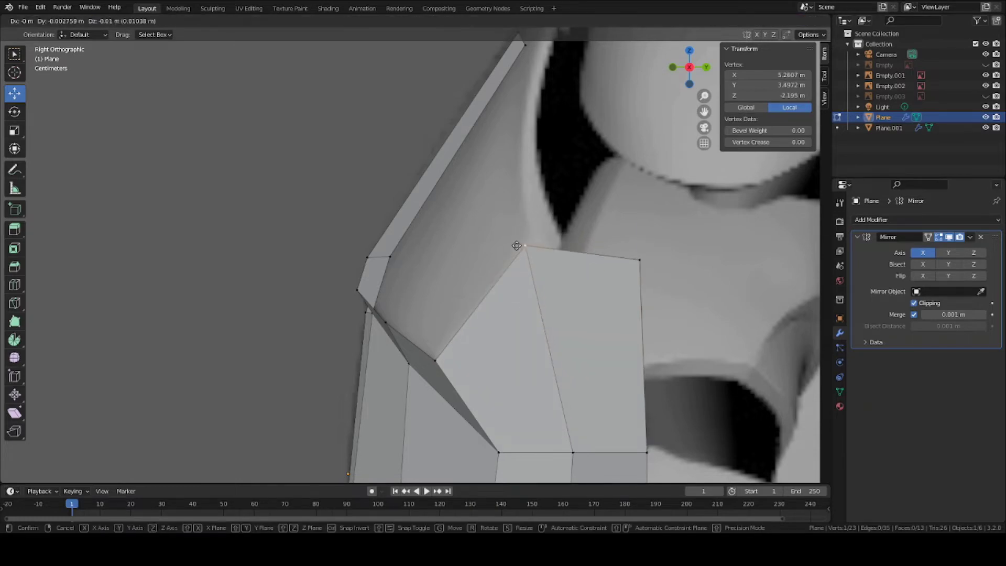
{"action": "left_click", "coordinate": [518, 239]}
Step: Leave Edit Mode, save the file and check the armor mesh against the front reference
{"action": "middle_click_drag", "start_coordinate": [518, 239], "coordinate": [598, 265]}
{"action": "key", "text": "Tab"}
{"action": "scroll", "coordinate": [516, 266], "scroll_direction": "down", "scroll_amount": 3}
{"action": "key", "text": "ctrl+s"}
{"action": "middle_click_drag", "start_coordinate": [456, 270], "coordinate": [380, 234]}
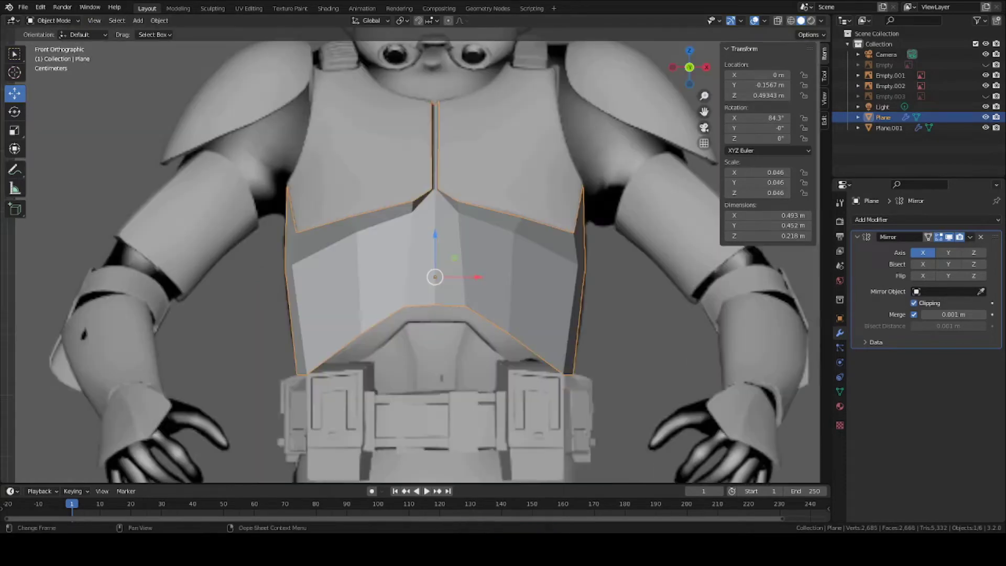
{"action": "scroll", "coordinate": [448, 247], "scroll_direction": "down", "scroll_amount": 3}
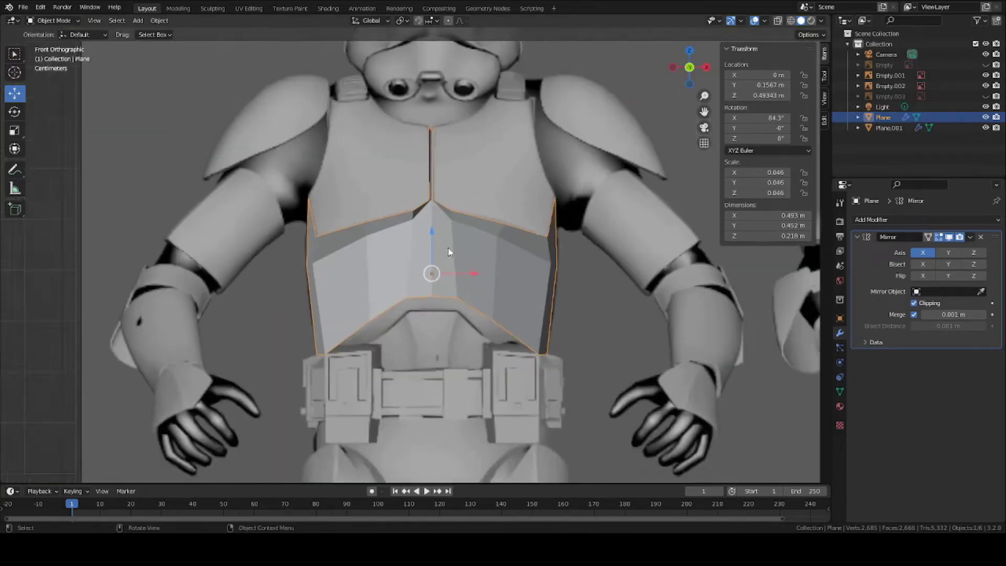
{"action": "scroll", "coordinate": [477, 152], "scroll_direction": "up", "scroll_amount": 3}
{"action": "scroll", "coordinate": [497, 226], "scroll_direction": "up", "scroll_amount": 1}
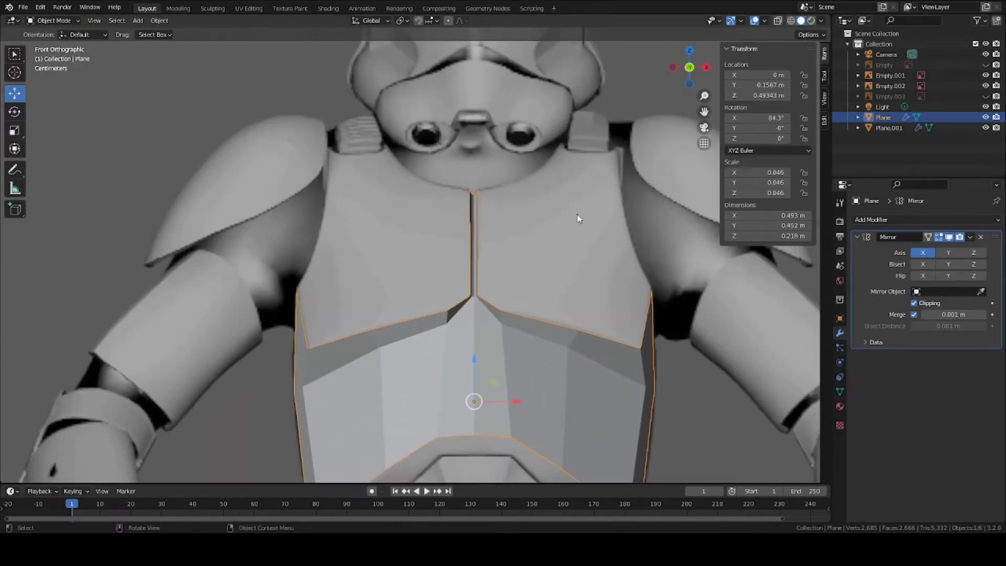
{"action": "scroll", "coordinate": [500, 276], "scroll_direction": "up", "scroll_amount": 1}
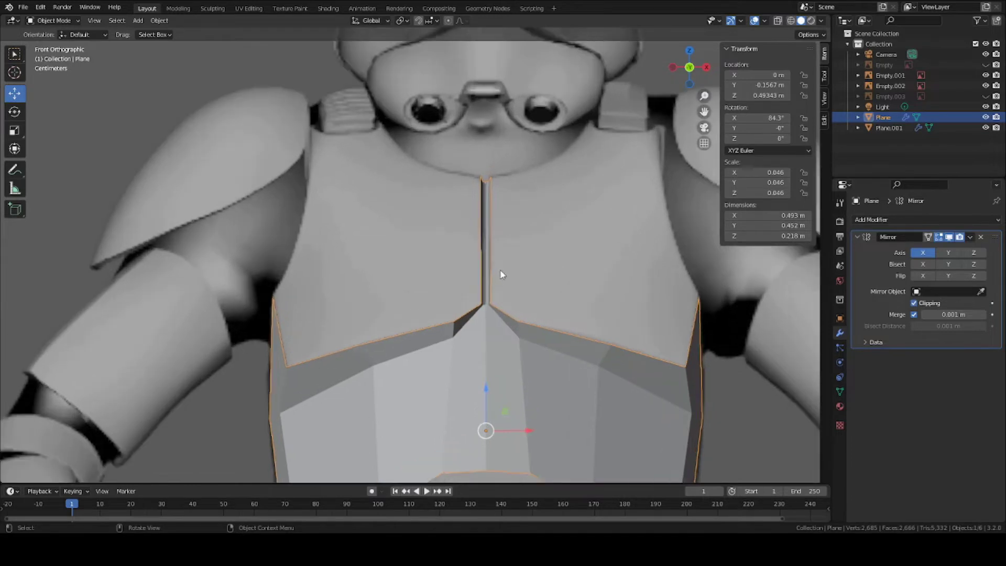
Step: Dissolve the two horizontal edges crossing the narrow centre strip of the chest and save the file
{"action": "key", "text": "Tab"}
{"action": "left_click", "coordinate": [494, 259]}
{"action": "scroll", "coordinate": [490, 255], "scroll_direction": "up", "scroll_amount": 3}
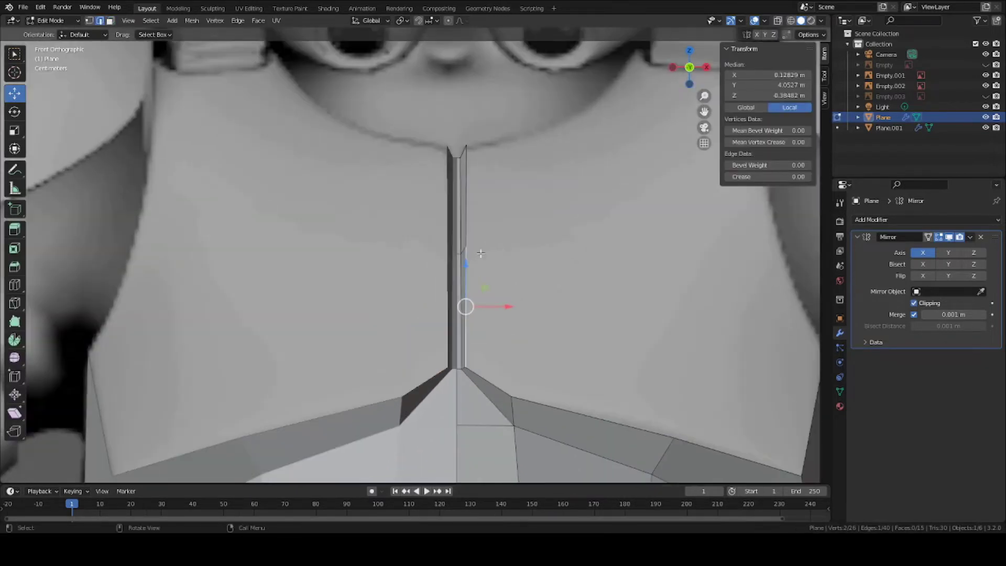
{"action": "left_click", "coordinate": [464, 251], "text": "shift"}
{"action": "right_click", "coordinate": [463, 250]}
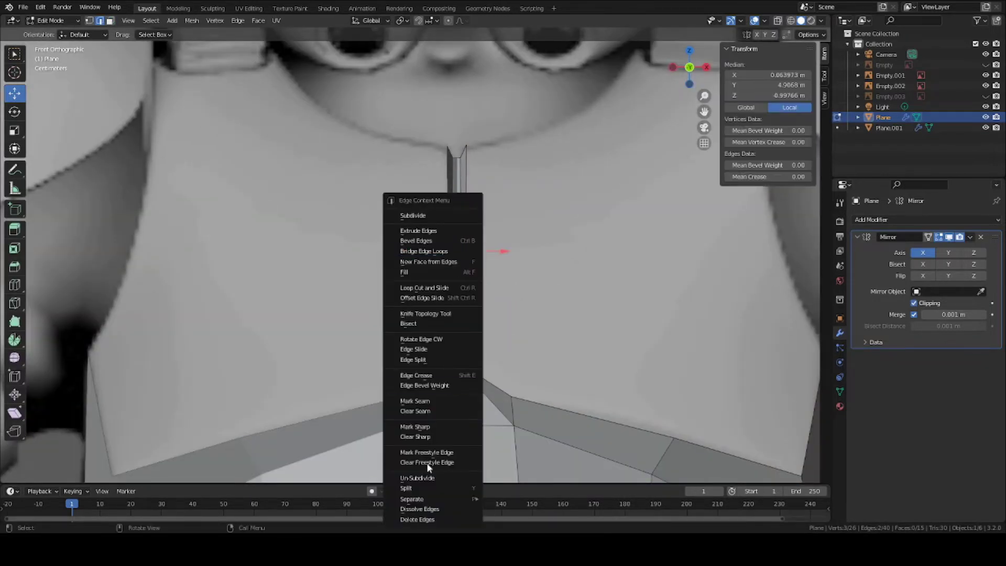
{"action": "left_click", "coordinate": [426, 507]}
{"action": "scroll", "coordinate": [465, 241], "scroll_direction": "up", "scroll_amount": 3}
{"action": "key", "text": "ctrl+s"}
{"action": "scroll", "coordinate": [465, 274], "scroll_direction": "down", "scroll_amount": 3}
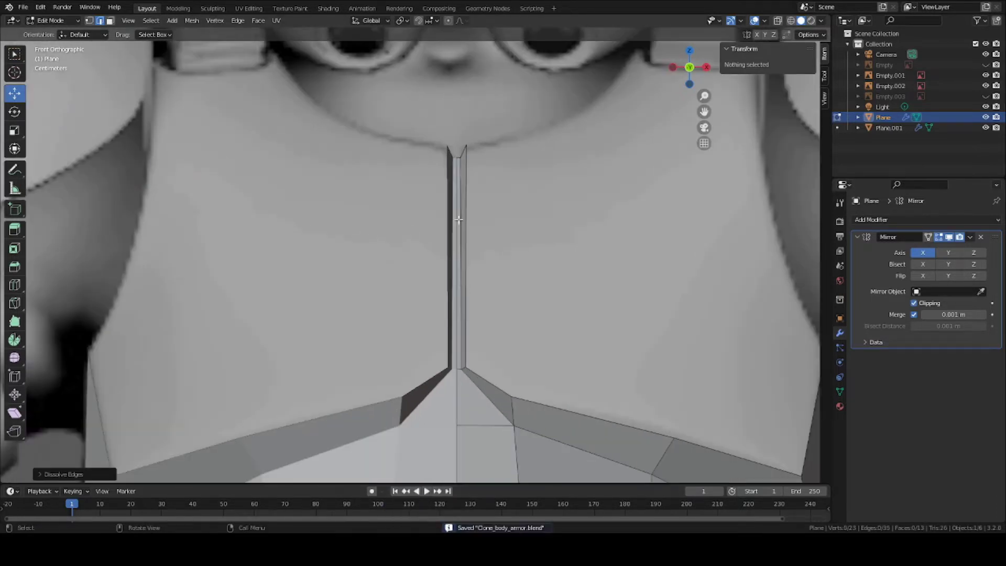
{"action": "scroll", "coordinate": [444, 258], "scroll_direction": "down", "scroll_amount": 3}
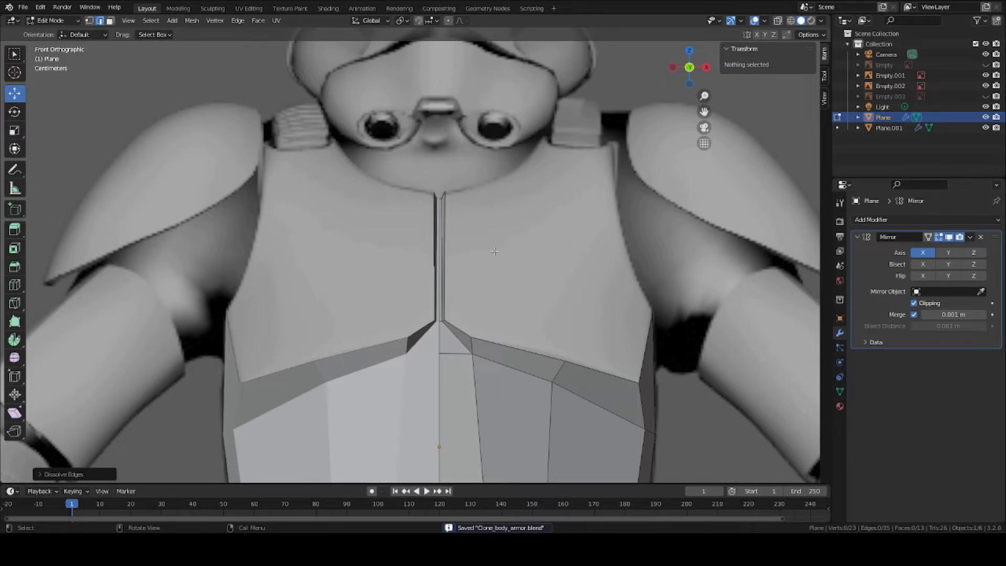
Step: Add a horizontal loop cut across the centre strip at about its mid-height
{"action": "scroll", "coordinate": [498, 283], "scroll_direction": "up", "scroll_amount": 3}
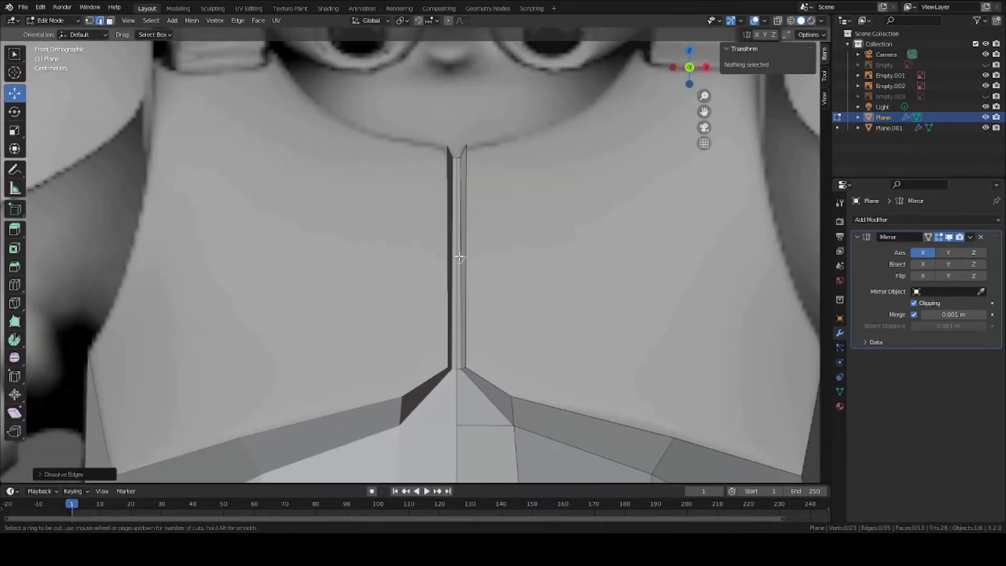
{"action": "left_click", "coordinate": [456, 253], "text": "alt"}
{"action": "key", "text": "g"}
{"action": "key", "text": "g"}
{"action": "left_click", "coordinate": [458, 250]}
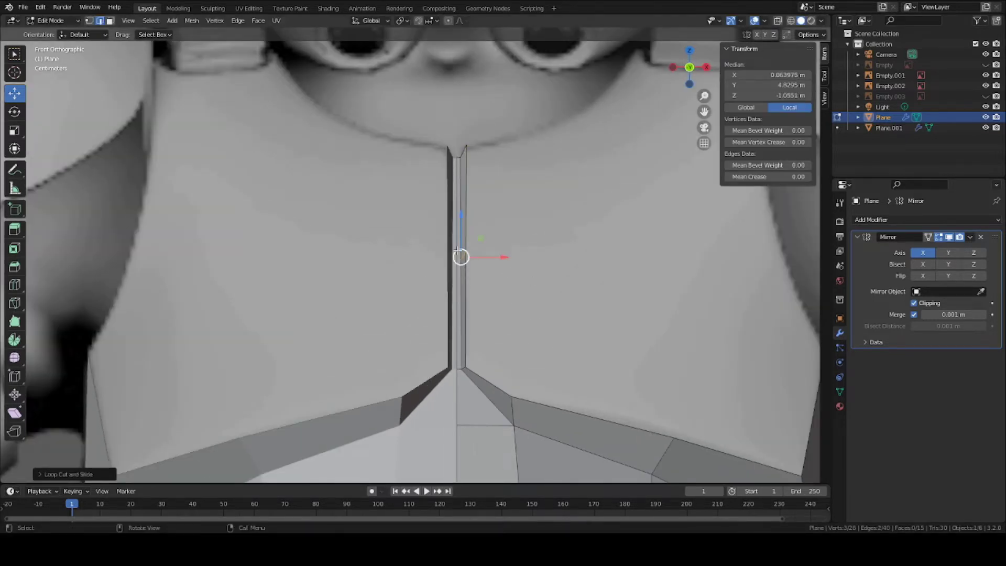
{"action": "scroll", "coordinate": [557, 280], "scroll_direction": "down", "scroll_amount": 3}
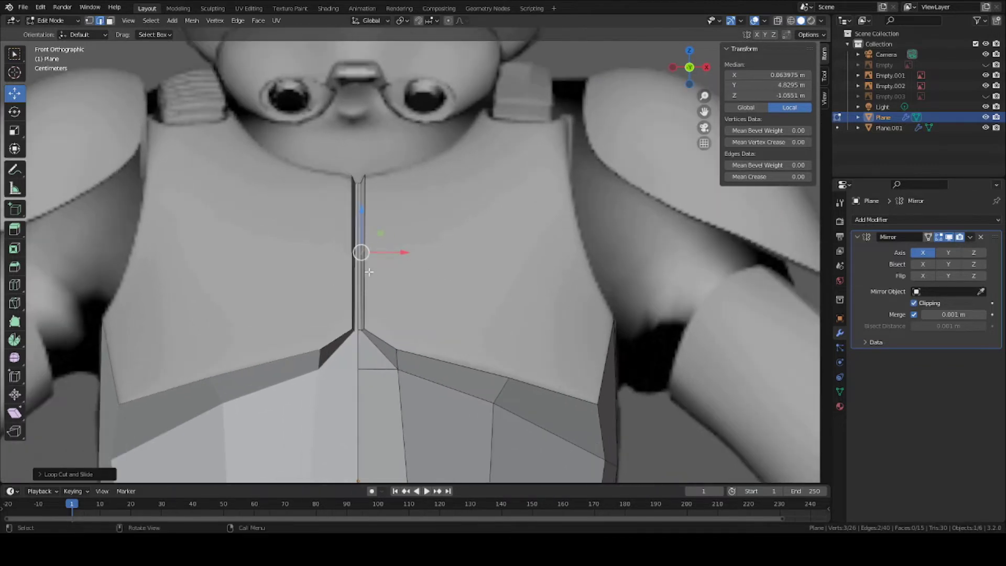
Step: Save the file and extrude the centre strip's two outer edges outward along X by about 0.19 m to form the chest panel
{"action": "left_click", "coordinate": [369, 272]}
{"action": "left_click", "coordinate": [368, 222], "text": "shift"}
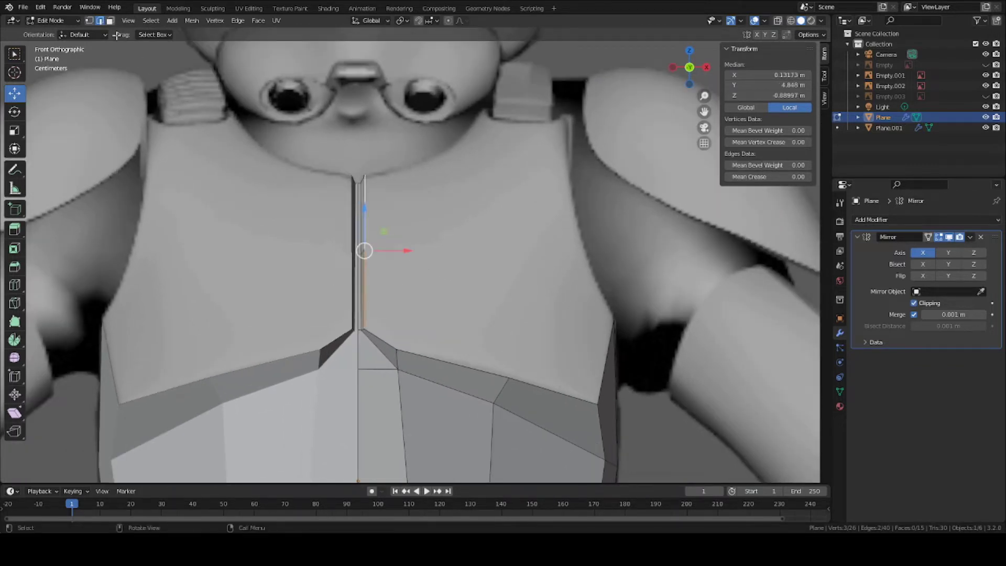
{"action": "key", "text": "ctrl+s"}
{"action": "scroll", "coordinate": [362, 272], "scroll_direction": "down", "scroll_amount": 3}
{"action": "key", "text": "e"}
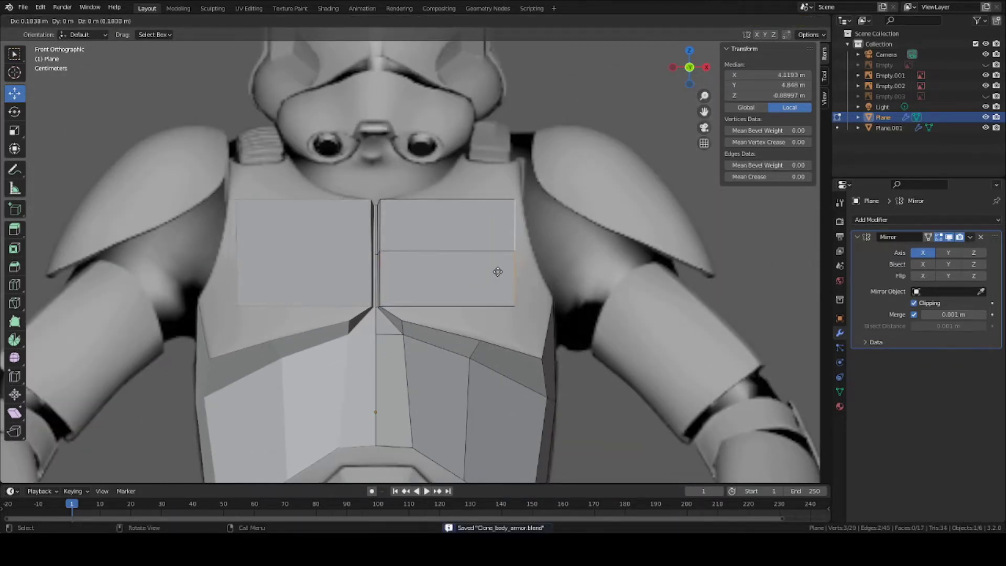
{"action": "left_click", "coordinate": [504, 272]}
Step: Merge the chest panel's lower outer vertex into the outer corner vertex of the abdomen's upper border
{"action": "scroll", "coordinate": [521, 245], "scroll_direction": "up", "scroll_amount": 2}
{"action": "left_click", "coordinate": [567, 327]}
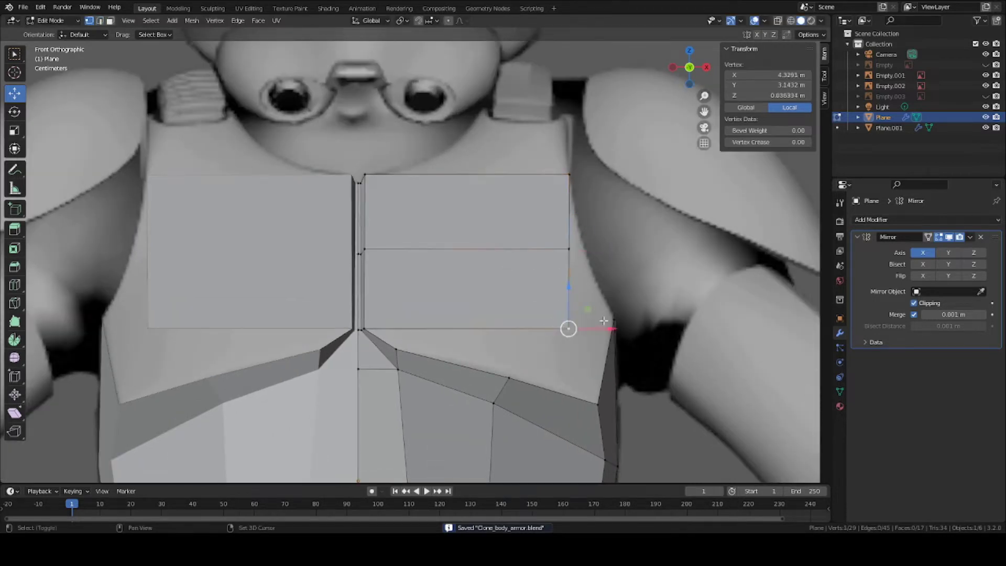
{"action": "scroll", "coordinate": [567, 327], "scroll_direction": "up", "scroll_amount": 2}
{"action": "scroll", "coordinate": [431, 291], "scroll_direction": "up", "scroll_amount": 1}
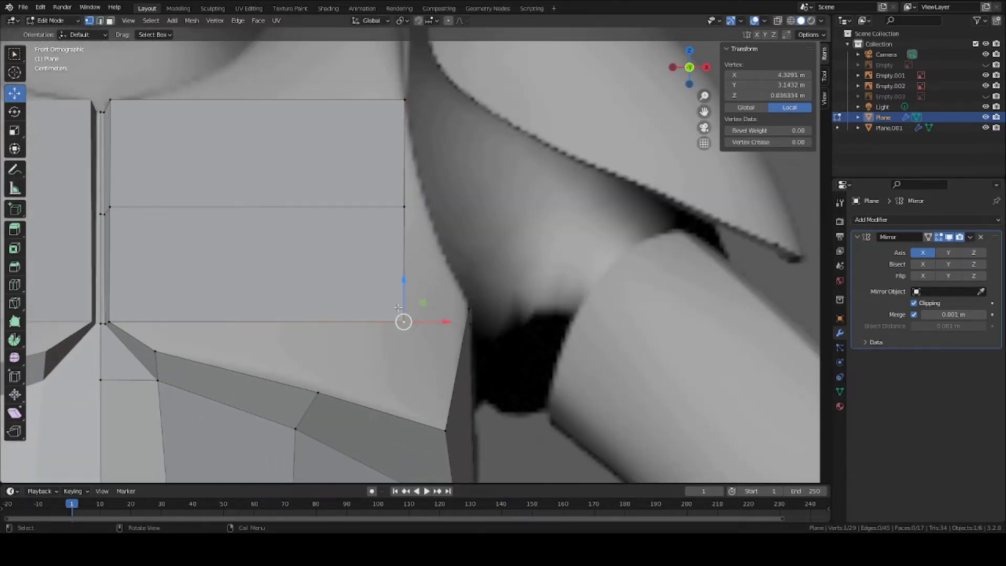
{"action": "middle_click_drag", "start_coordinate": [385, 281], "coordinate": [428, 325], "text": "shift"}
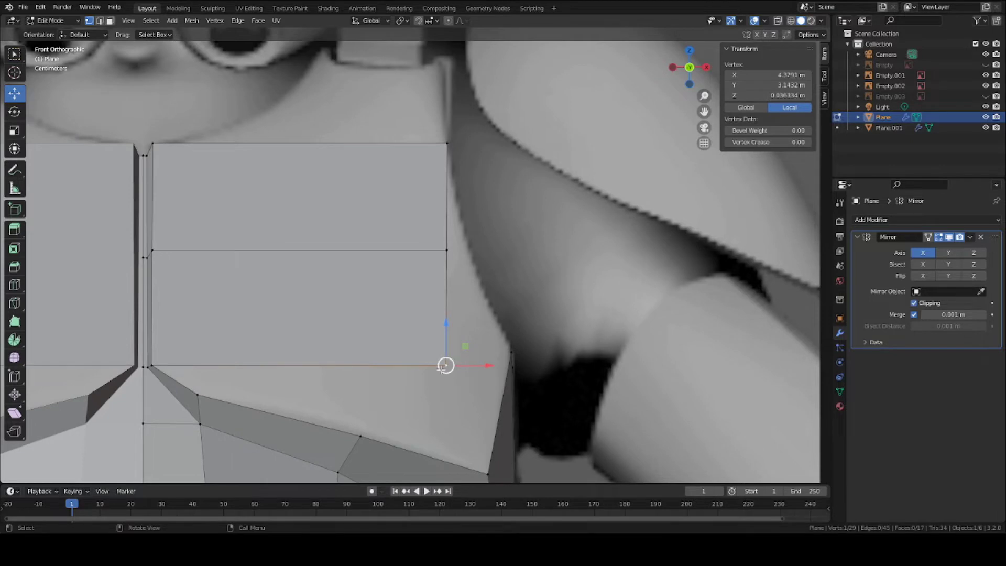
{"action": "left_click", "coordinate": [486, 474], "text": "shift"}
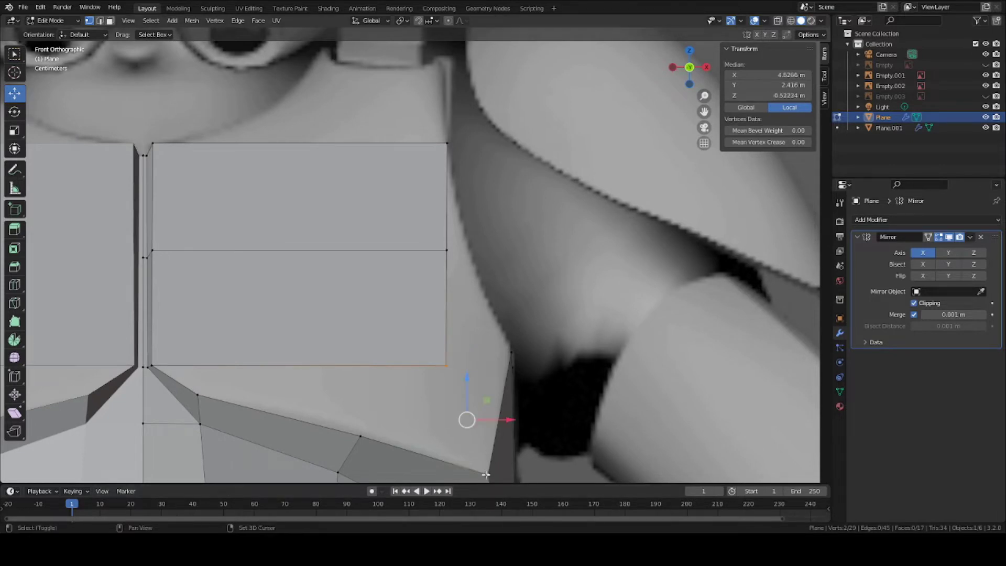
{"action": "middle_click_drag", "start_coordinate": [485, 474], "coordinate": [452, 404], "text": "shift"}
{"action": "scroll", "coordinate": [451, 405], "scroll_direction": "down", "scroll_amount": 1}
{"action": "key", "text": "m"}
{"action": "left_click", "coordinate": [451, 385]}
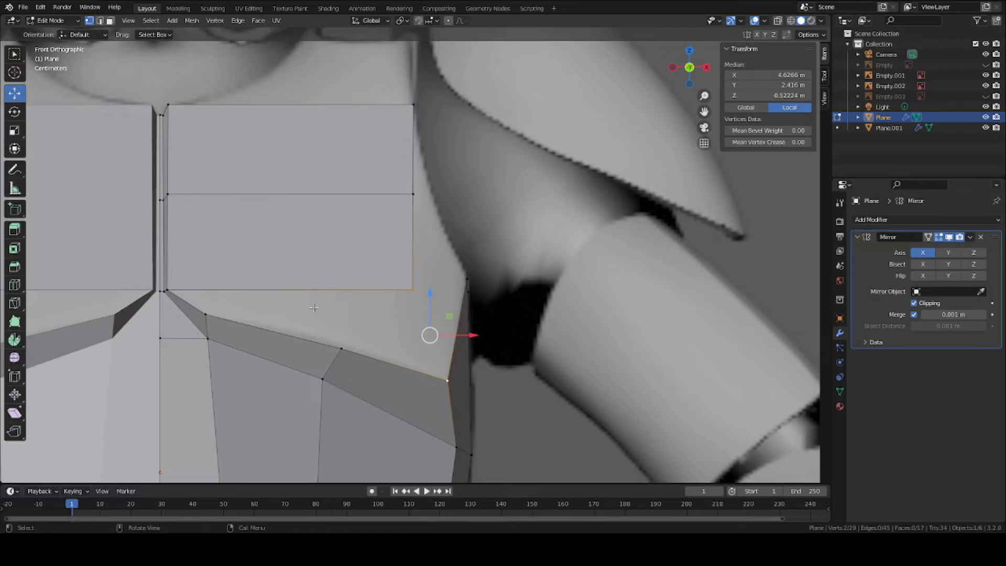
{"action": "key", "text": "m"}
{"action": "left_click", "coordinate": [428, 346]}
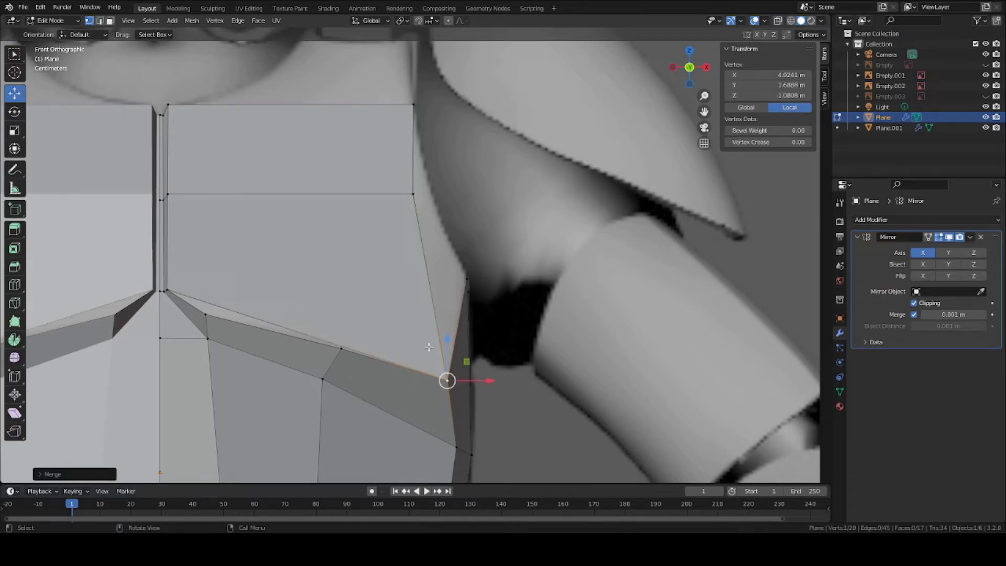
Step: Merge the chest panel's middle outer vertex into the side panel's top vertex at the armpit
{"action": "middle_click_drag", "start_coordinate": [226, 295], "coordinate": [310, 310], "text": "shift"}
{"action": "scroll", "coordinate": [448, 281], "scroll_direction": "up", "scroll_amount": 1}
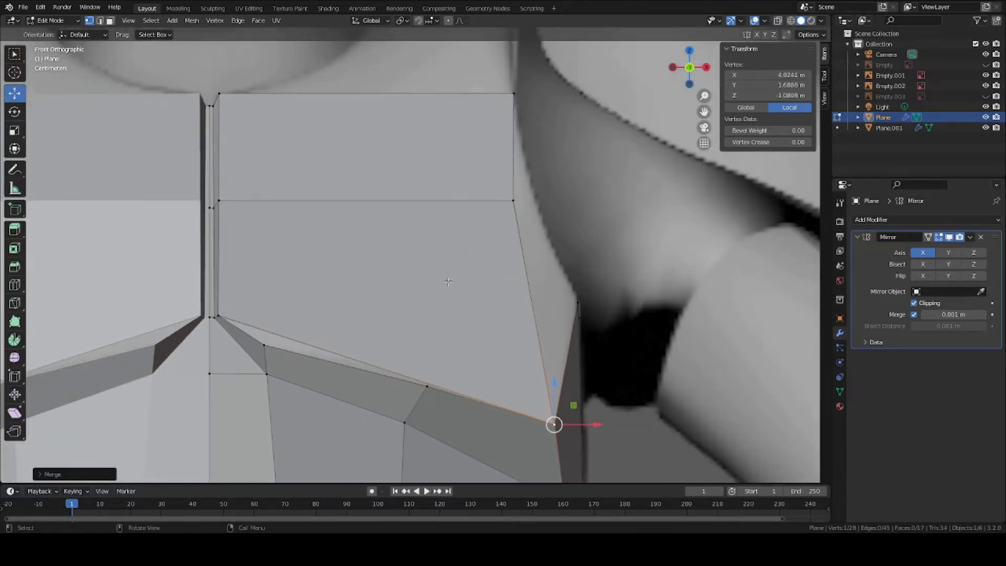
{"action": "left_click", "coordinate": [514, 206]}
{"action": "middle_click_drag", "start_coordinate": [514, 206], "coordinate": [357, 227], "text": "shift"}
{"action": "key", "text": "g"}
{"action": "right_click", "coordinate": [415, 332]}
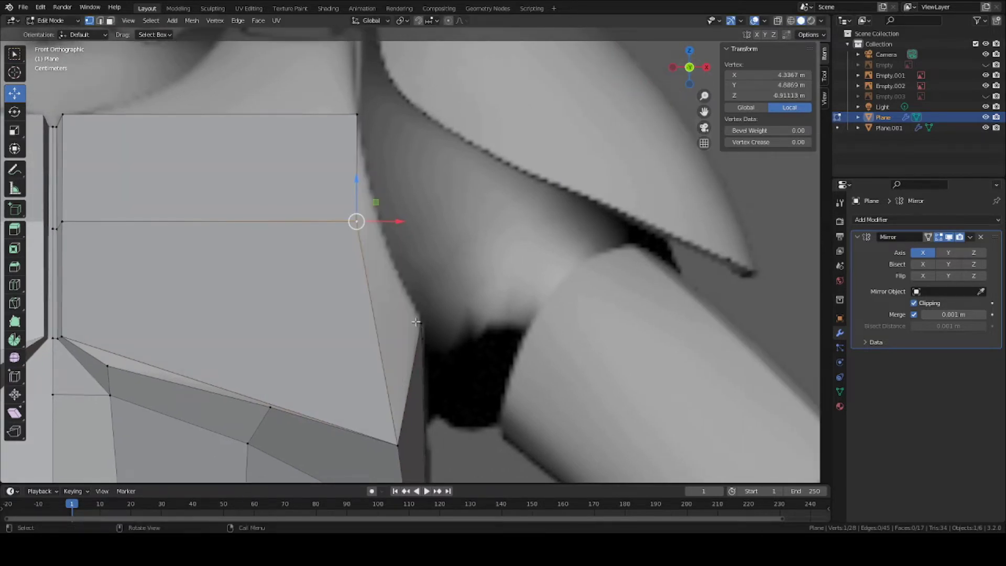
{"action": "left_click", "coordinate": [422, 321], "text": "shift"}
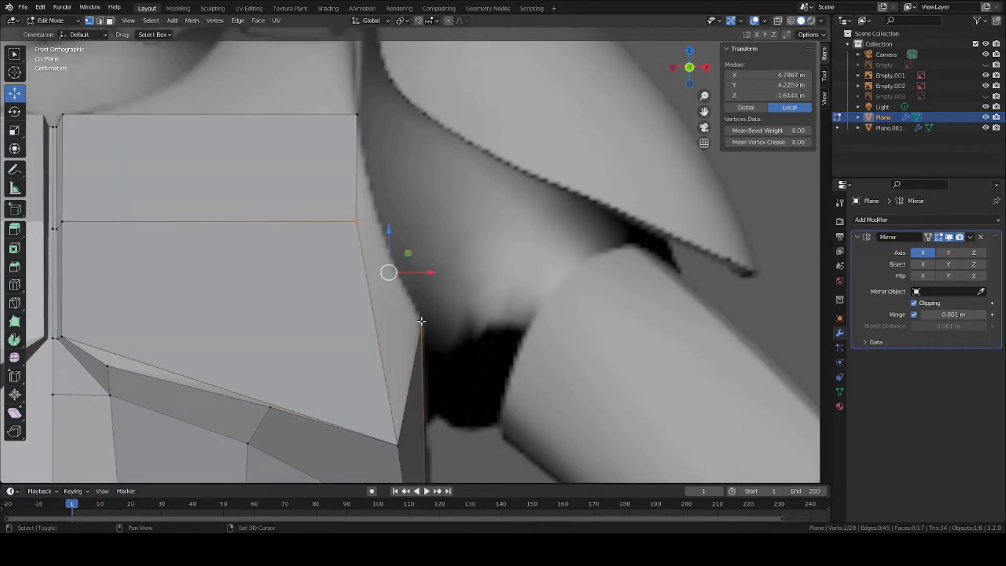
{"action": "key", "text": "m"}
{"action": "left_click", "coordinate": [365, 288]}
{"action": "scroll", "coordinate": [388, 299], "scroll_direction": "down", "scroll_amount": 4}
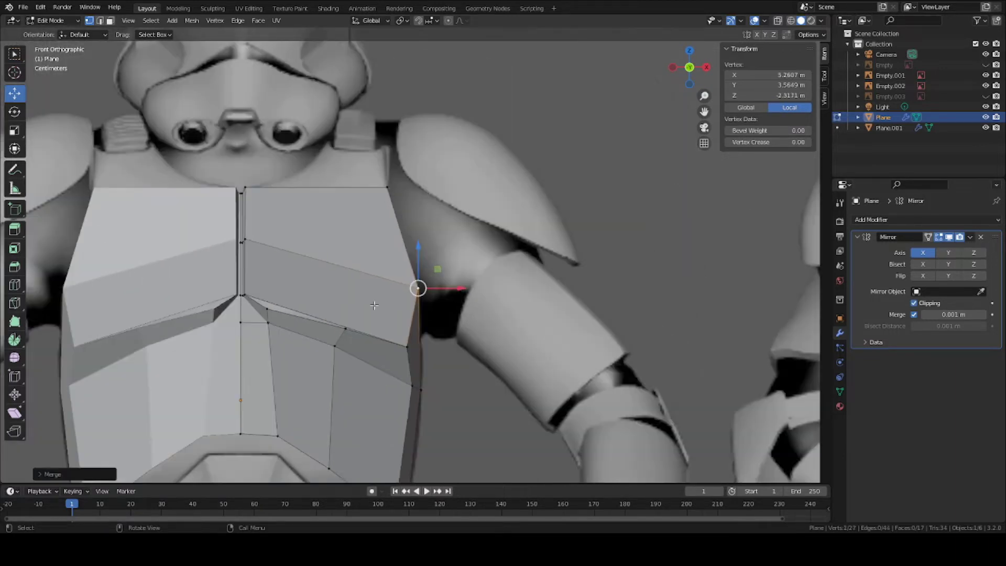
Step: Add a vertical loop cut through the chest panel and slide it inward, close to the centre strip
{"action": "scroll", "coordinate": [405, 308], "scroll_direction": "up", "scroll_amount": 3}
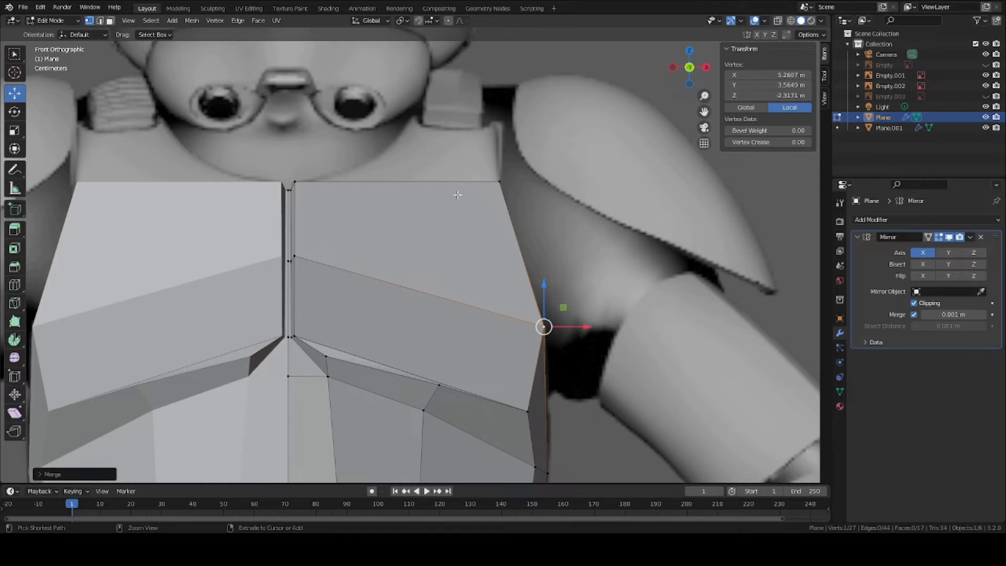
{"action": "scroll", "coordinate": [334, 352], "scroll_direction": "up", "scroll_amount": 2}
{"action": "middle_click_drag", "start_coordinate": [306, 363], "coordinate": [336, 228], "text": "shift"}
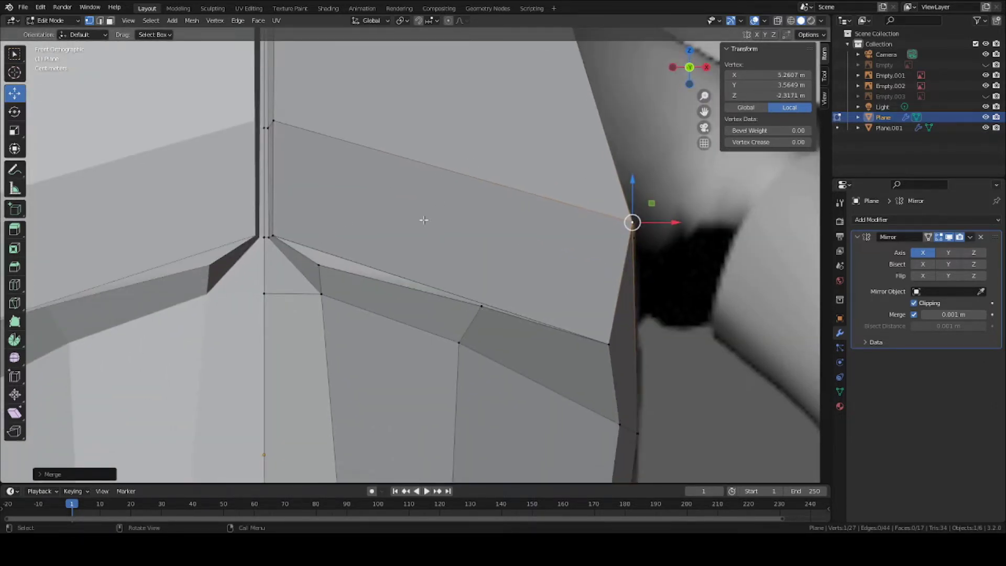
{"action": "middle_click_drag", "start_coordinate": [297, 176], "coordinate": [353, 271], "text": "shift"}
{"action": "key", "text": "ctrl+r"}
{"action": "left_click", "coordinate": [490, 254]}
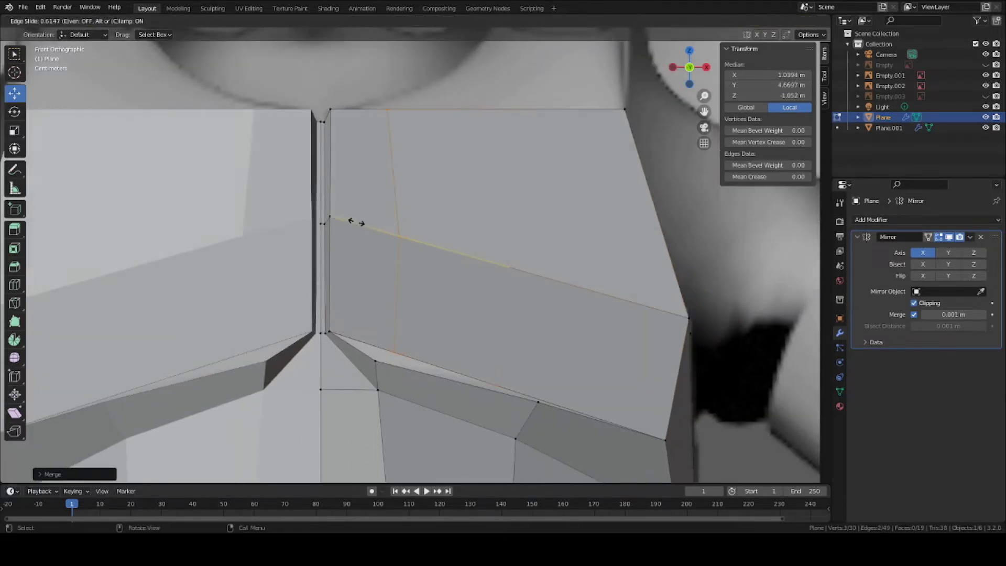
{"action": "left_click", "coordinate": [343, 213]}
Step: Merge the new loop's bottom vertex into the abdomen border vertex just below it
{"action": "scroll", "coordinate": [624, 300], "scroll_direction": "up", "scroll_amount": 2}
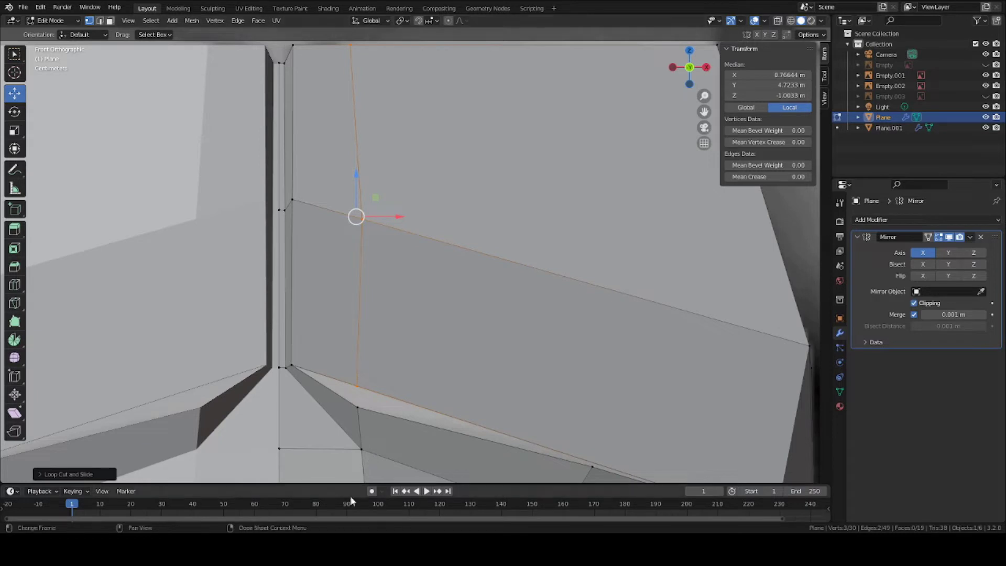
{"action": "left_click", "coordinate": [356, 387]}
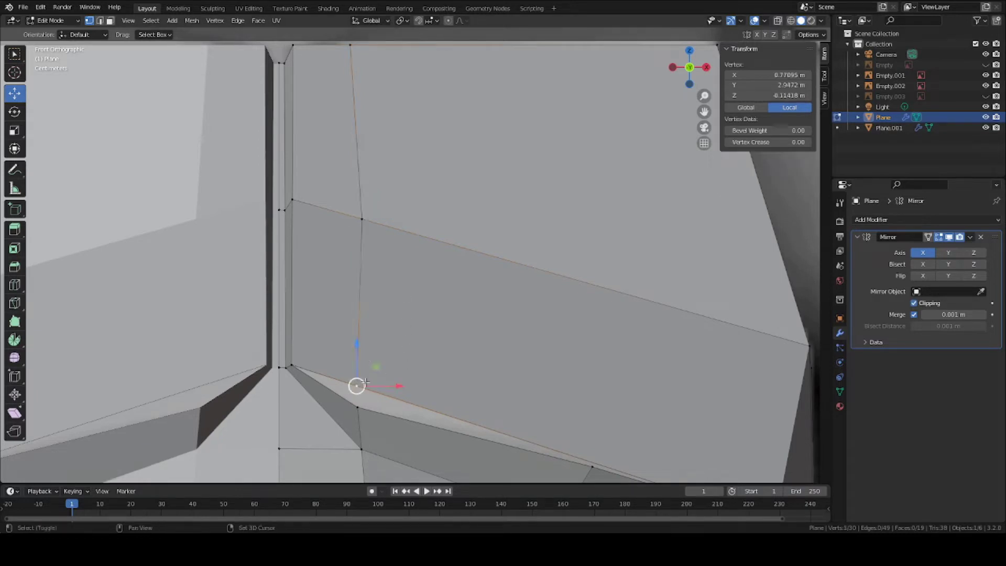
{"action": "left_click", "coordinate": [357, 407], "text": "shift"}
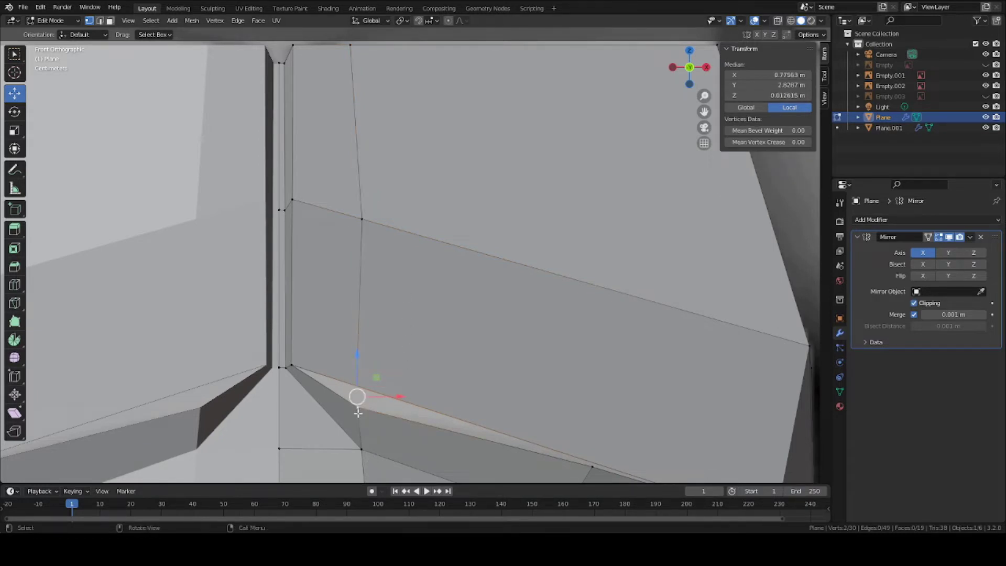
{"action": "key", "text": "m"}
{"action": "left_click", "coordinate": [358, 411]}
{"action": "scroll", "coordinate": [359, 417], "scroll_direction": "down", "scroll_amount": 3}
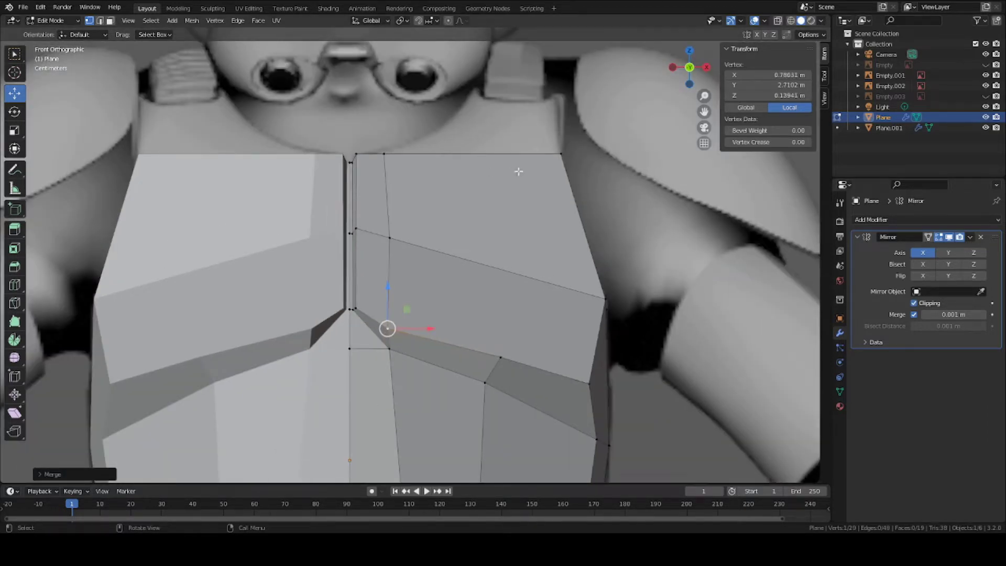
Step: Add a second vertical loop cut through the wide part of the chest panel and slide it toward the outer edge
{"action": "scroll", "coordinate": [518, 171], "scroll_direction": "up", "scroll_amount": 2}
{"action": "key", "text": "ctrl+r"}
{"action": "left_click", "coordinate": [579, 108]}
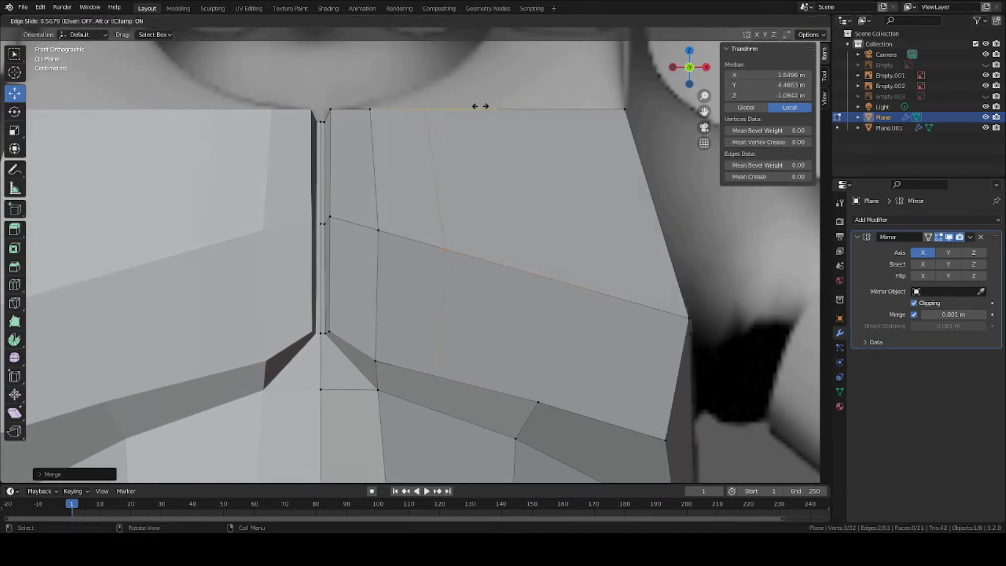
{"action": "left_click", "coordinate": [593, 148]}
{"action": "middle_click_drag", "start_coordinate": [548, 293], "coordinate": [496, 152], "text": "shift"}
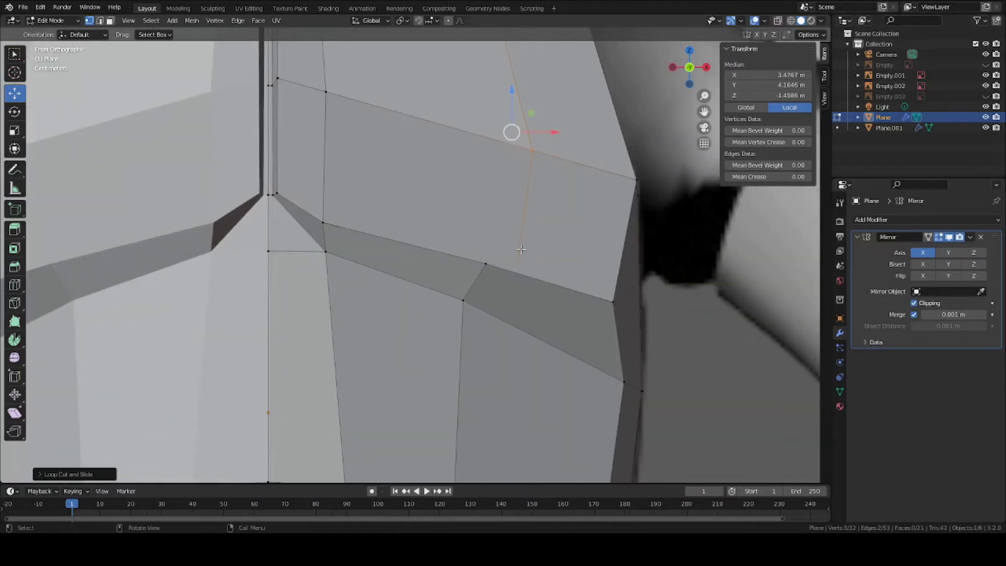
Step: Merge the second loop's bottom vertex into the nearest abdomen border vertex below the chest panel
{"action": "scroll", "coordinate": [512, 274], "scroll_direction": "up", "scroll_amount": 2}
{"action": "left_click", "coordinate": [557, 291]}
{"action": "left_click", "coordinate": [514, 265], "text": "shift"}
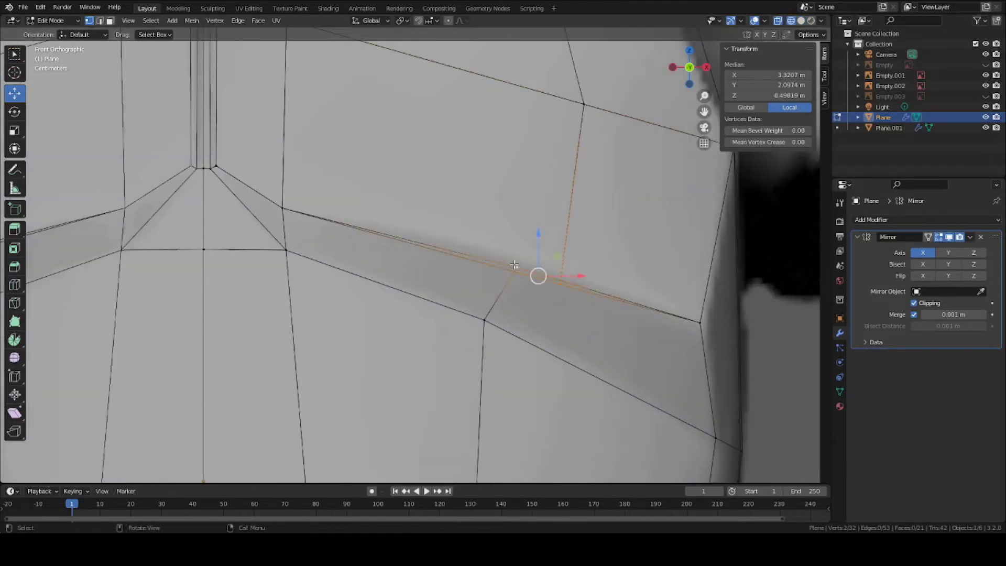
{"action": "key", "text": "m"}
{"action": "left_click", "coordinate": [515, 265]}
{"action": "scroll", "coordinate": [516, 270], "scroll_direction": "down", "scroll_amount": 4}
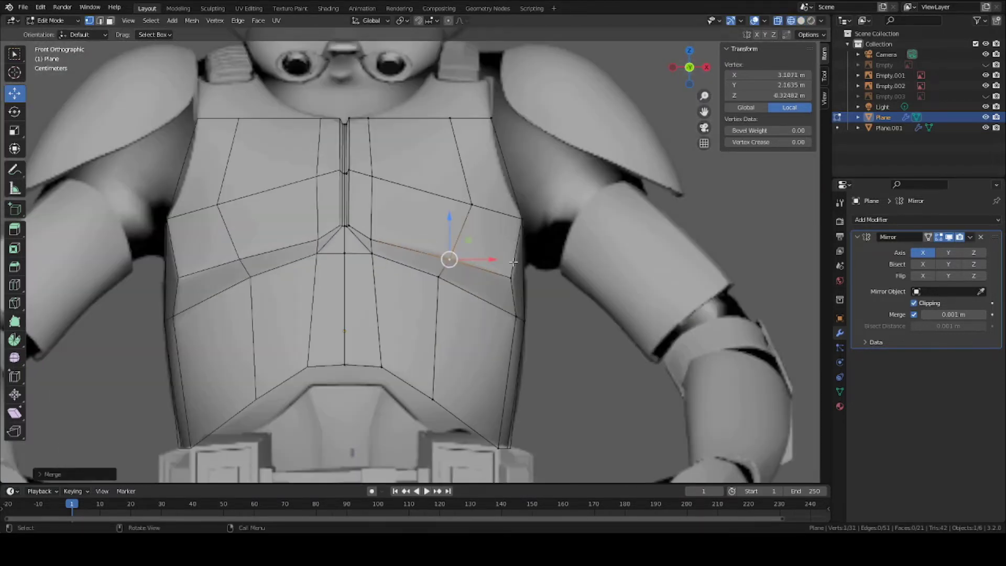
Step: Reposition the middle-row vertices of the outer and inner chest loops to even out the panel's horizontal edge
{"action": "scroll", "coordinate": [497, 283], "scroll_direction": "up", "scroll_amount": 3}
{"action": "key", "text": "g"}
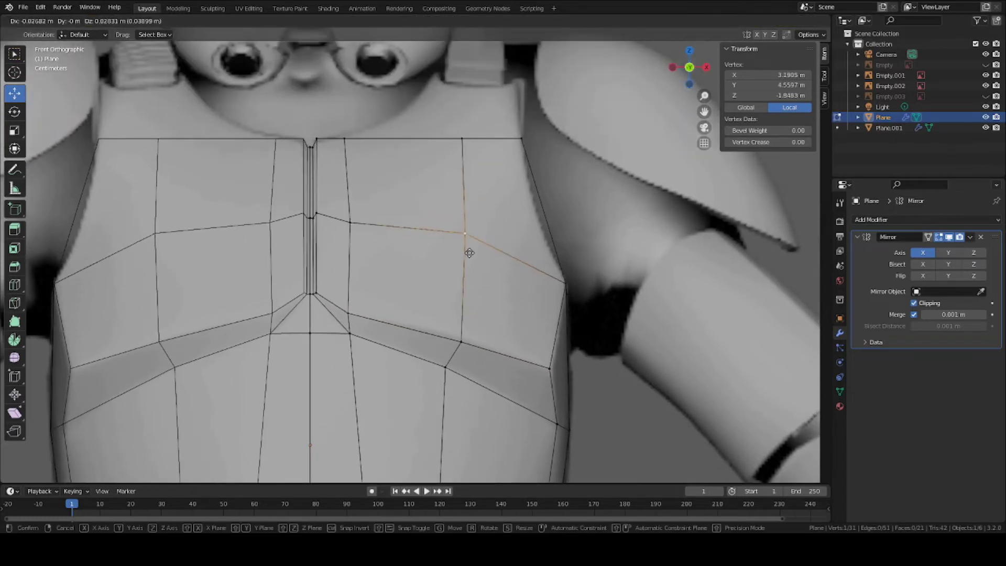
{"action": "left_click", "coordinate": [469, 252]}
{"action": "left_click", "coordinate": [358, 218]}
{"action": "key", "text": "g"}
{"action": "left_click", "coordinate": [362, 211]}
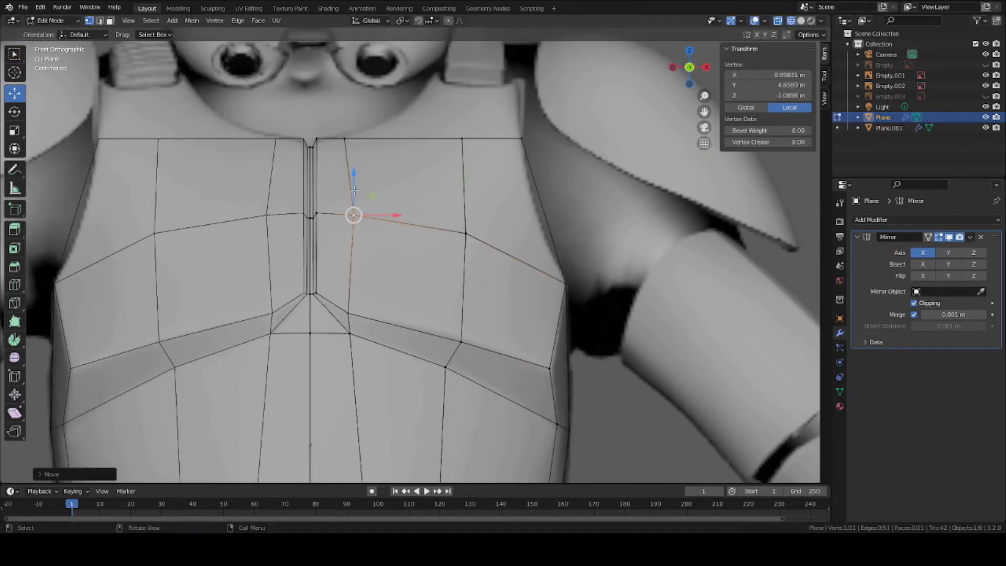
Step: Shift the inner loop's top vertex outward, nudge its middle vertex inward, and save the file
{"action": "left_click", "coordinate": [347, 146]}
{"action": "key", "text": "g"}
{"action": "left_click", "coordinate": [359, 146]}
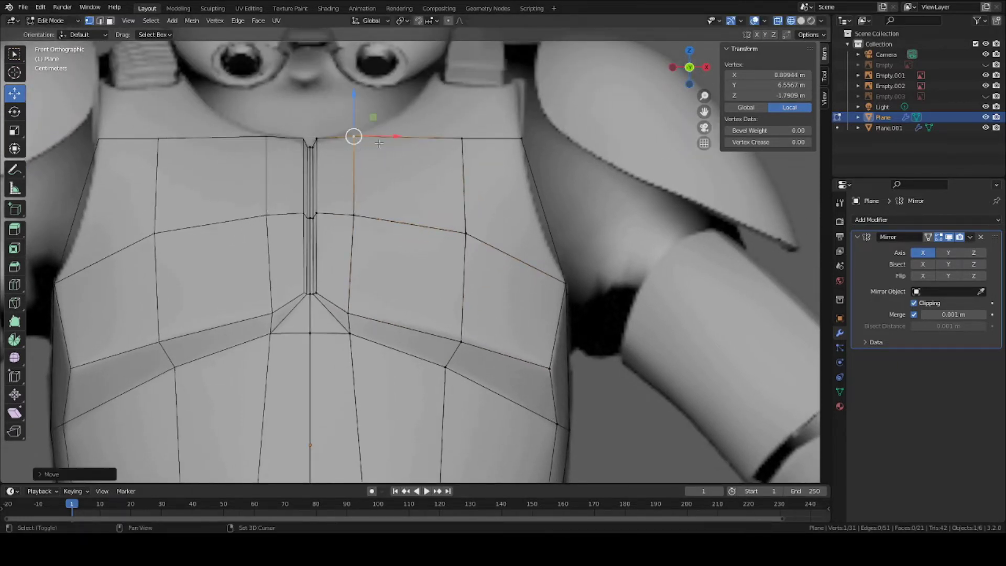
{"action": "middle_click_drag", "start_coordinate": [386, 136], "coordinate": [384, 217], "text": "shift"}
{"action": "left_click", "coordinate": [365, 300]}
{"action": "key", "text": "g"}
{"action": "left_click", "coordinate": [364, 302]}
{"action": "key", "text": "ctrl+s"}
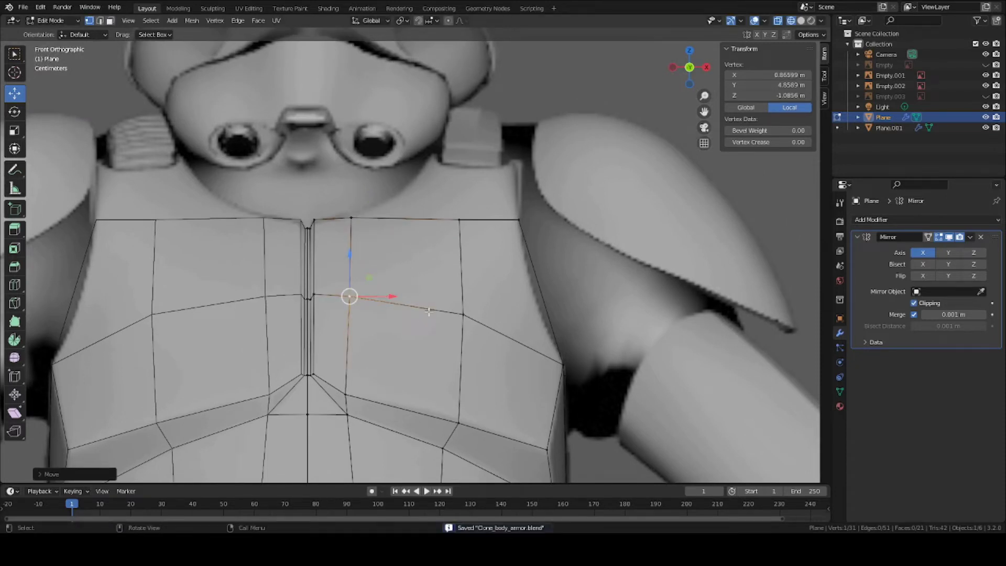
{"action": "key", "text": "KP_3"}
{"action": "left_click", "coordinate": [383, 216]}
{"action": "key", "text": "g"}
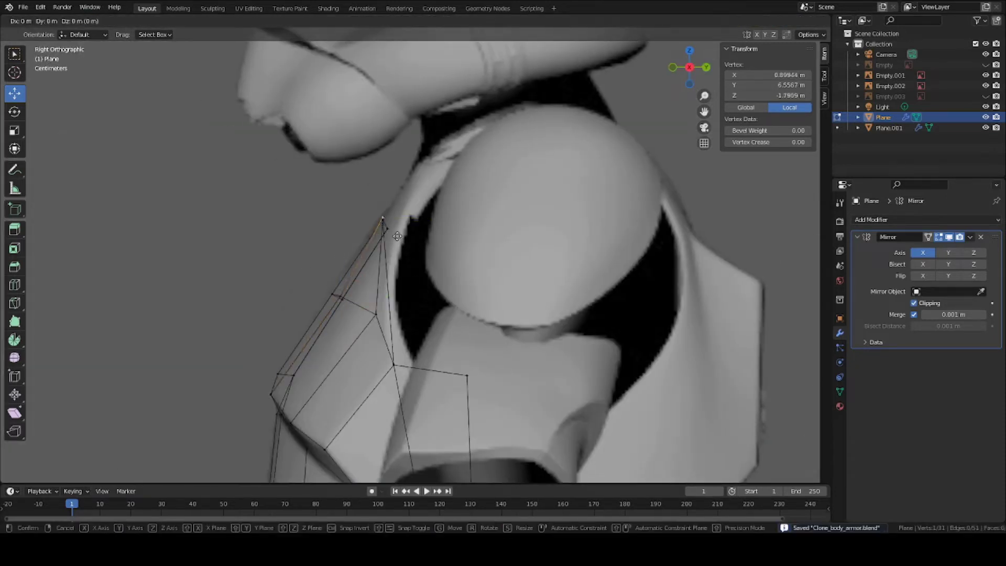
{"action": "right_click", "coordinate": [389, 214]}
Step: In solid shading, move the middle-row edge beside the centre strip forward along Y to follow the side reference
{"action": "key", "text": "z"}
{"action": "left_click", "coordinate": [438, 235]}
{"action": "key", "text": "2"}
{"action": "left_click", "coordinate": [339, 298]}
{"action": "key", "text": "g"}
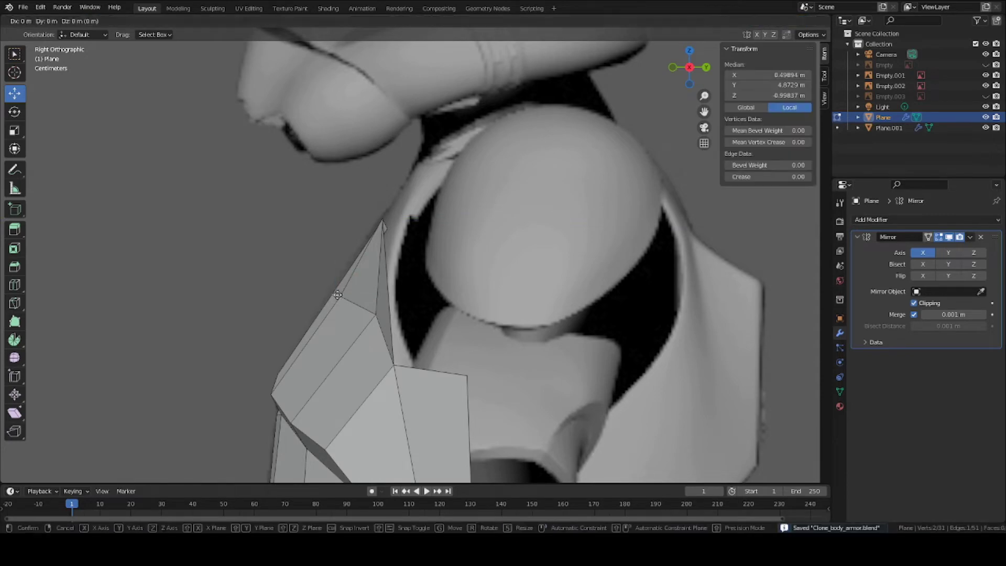
{"action": "key", "text": "y"}
{"action": "left_click", "coordinate": [331, 298]}
Step: Move the chest panel's outer top edge back along Y and rotate it around Z to angle toward the shoulder
{"action": "key", "text": "1"}
{"action": "left_click", "coordinate": [375, 315]}
{"action": "middle_click_drag", "start_coordinate": [375, 316], "coordinate": [479, 319]}
{"action": "key", "text": "2"}
{"action": "left_click", "coordinate": [404, 235]}
{"action": "key", "text": "g"}
{"action": "key", "text": "y"}
{"action": "left_click", "coordinate": [424, 282]}
{"action": "key", "text": "r"}
{"action": "key", "text": "z"}
{"action": "left_click", "coordinate": [479, 318]}
{"action": "key", "text": "KP_3"}
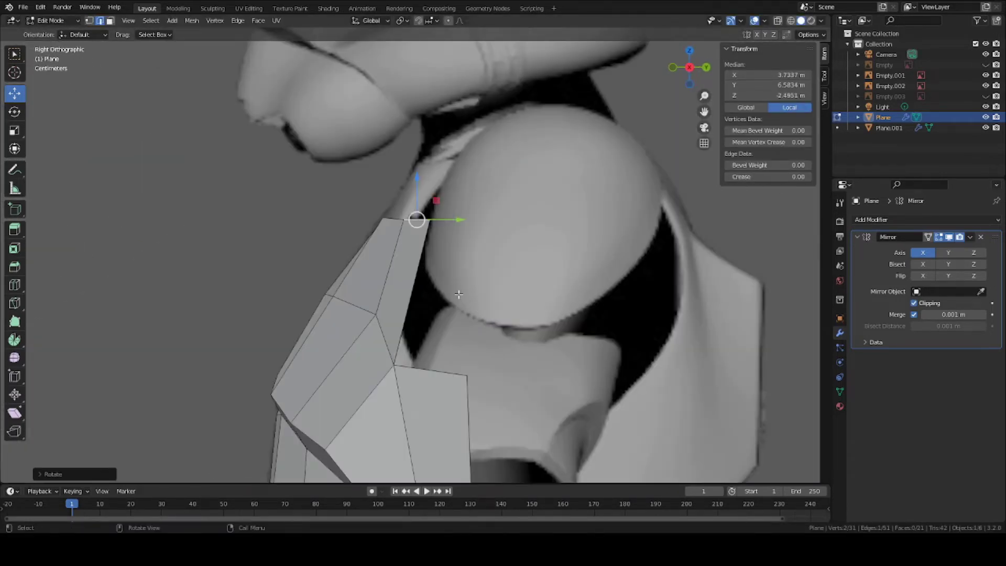
Step: In the side view, move the outer loop's top vertex forward along Y
{"action": "key", "text": "1"}
{"action": "left_click", "coordinate": [405, 233]}
{"action": "key", "text": "g"}
{"action": "key", "text": "y"}
{"action": "left_click", "coordinate": [404, 261]}
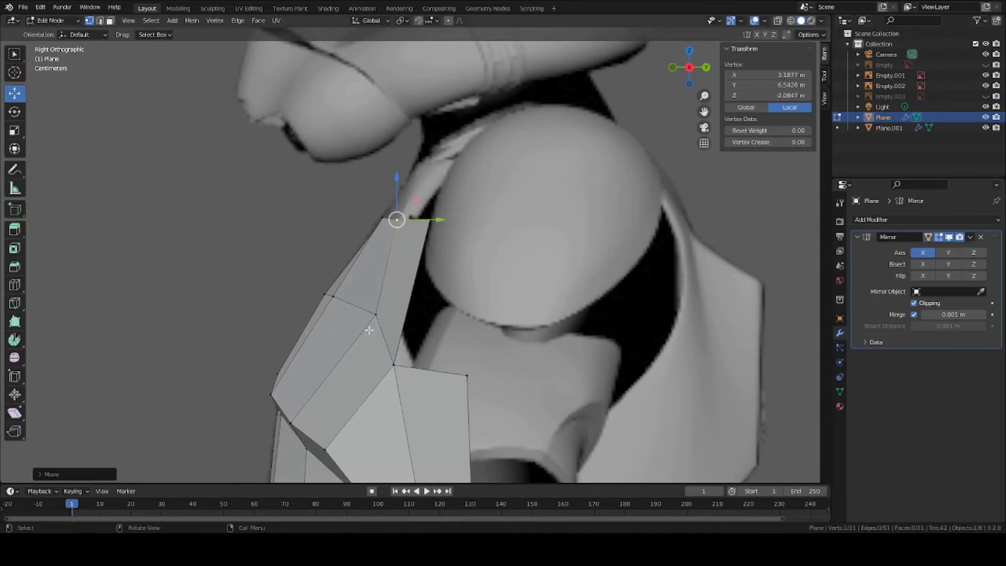
Step: Move the middle-row vertices of the outer and inner loops forward along Y to round the chest
{"action": "left_click", "coordinate": [369, 329]}
{"action": "key", "text": "g"}
{"action": "key", "text": "y"}
{"action": "left_click", "coordinate": [331, 329]}
{"action": "left_click", "coordinate": [332, 295]}
{"action": "key", "text": "g"}
{"action": "key", "text": "y"}
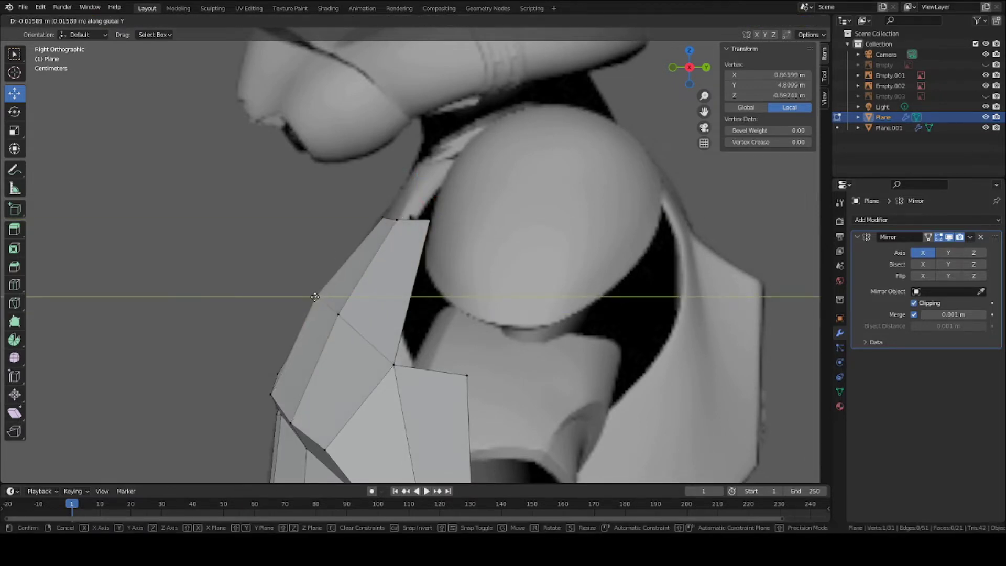
{"action": "left_click", "coordinate": [324, 300]}
Step: Pull the outer loop's top vertex and the panel's outer top corner forward along Y, lowering the corner slightly
{"action": "left_click", "coordinate": [396, 221]}
{"action": "key", "text": "g"}
{"action": "key", "text": "y"}
{"action": "left_click", "coordinate": [382, 231]}
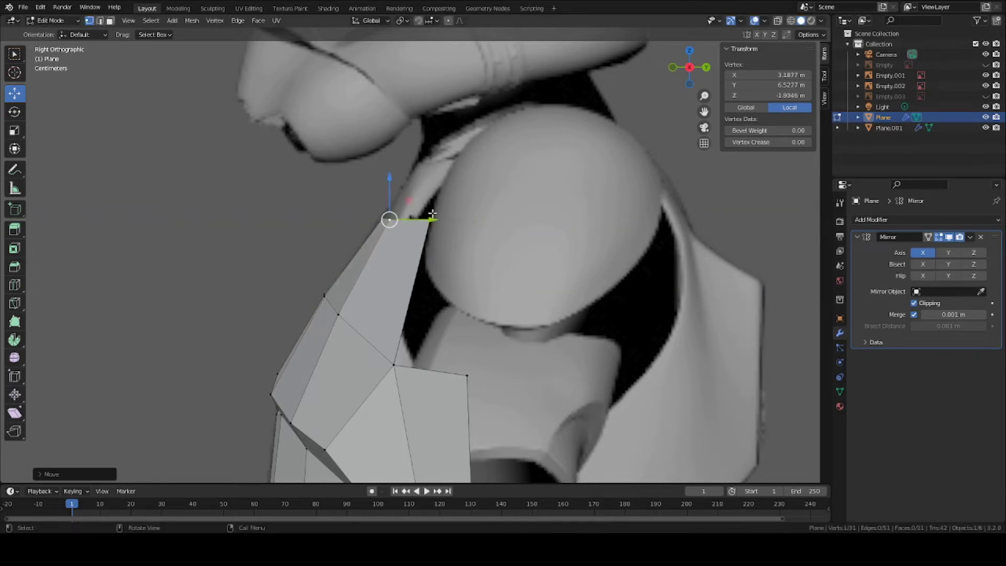
{"action": "left_click", "coordinate": [431, 217]}
{"action": "key", "text": "g"}
{"action": "key", "text": "y"}
{"action": "left_click", "coordinate": [400, 219]}
{"action": "key", "text": "g"}
{"action": "key", "text": "z"}
{"action": "key", "text": "z"}
{"action": "key", "text": "z"}
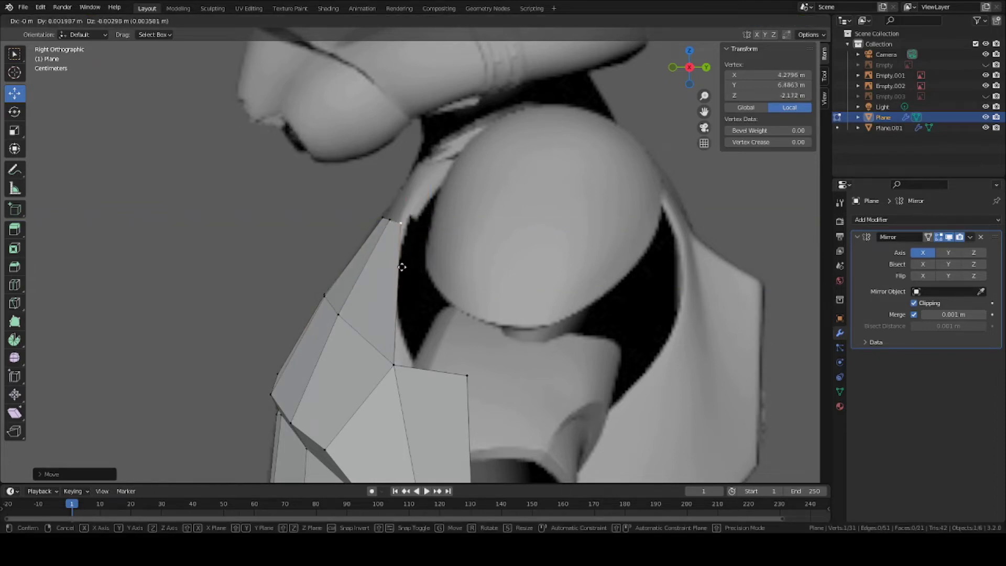
{"action": "left_click", "coordinate": [400, 268]}
Step: From a perspective view, adjust the depth of the chest panel's outer top corner along Y
{"action": "middle_click_drag", "start_coordinate": [399, 267], "coordinate": [461, 270]}
{"action": "left_click", "coordinate": [450, 232]}
{"action": "scroll", "coordinate": [503, 296], "scroll_direction": "up", "scroll_amount": 3}
{"action": "middle_click_drag", "start_coordinate": [503, 296], "coordinate": [495, 278]}
{"action": "middle_click_drag", "start_coordinate": [516, 192], "coordinate": [473, 210]}
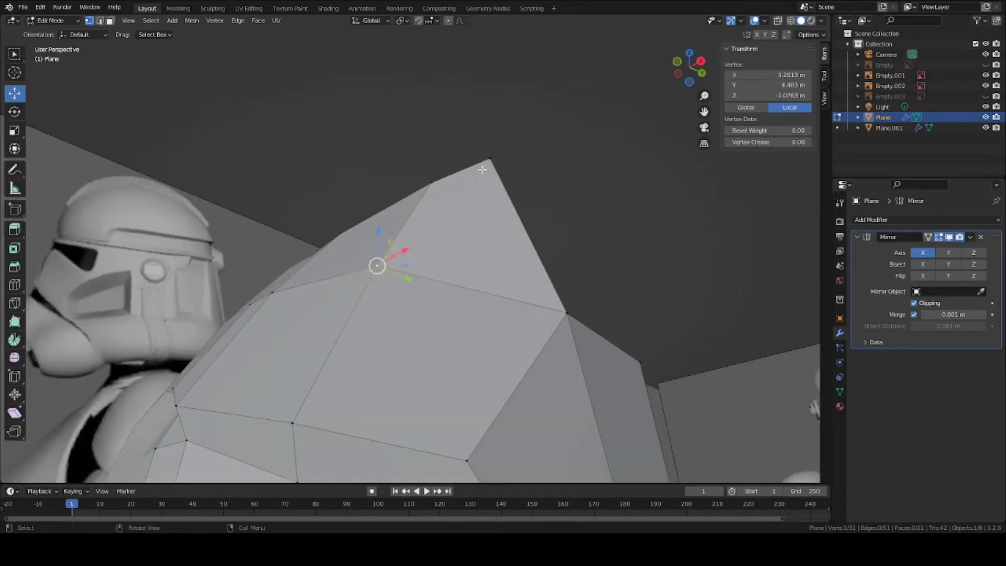
{"action": "middle_click_drag", "start_coordinate": [482, 170], "coordinate": [438, 157]}
{"action": "left_click", "coordinate": [467, 182]}
{"action": "key", "text": "g"}
{"action": "key", "text": "y"}
{"action": "left_click", "coordinate": [448, 212]}
Step: Adjust the outer loop's top vertex along Y to smooth the chest's upper curve, and save the file
{"action": "middle_click_drag", "start_coordinate": [448, 212], "coordinate": [444, 233]}
{"action": "left_click", "coordinate": [389, 195]}
{"action": "middle_click_drag", "start_coordinate": [389, 195], "coordinate": [482, 219]}
{"action": "key", "text": "g"}
{"action": "key", "text": "y"}
{"action": "left_click", "coordinate": [386, 208]}
{"action": "key", "text": "g"}
{"action": "key", "text": "y"}
{"action": "left_click", "coordinate": [449, 188]}
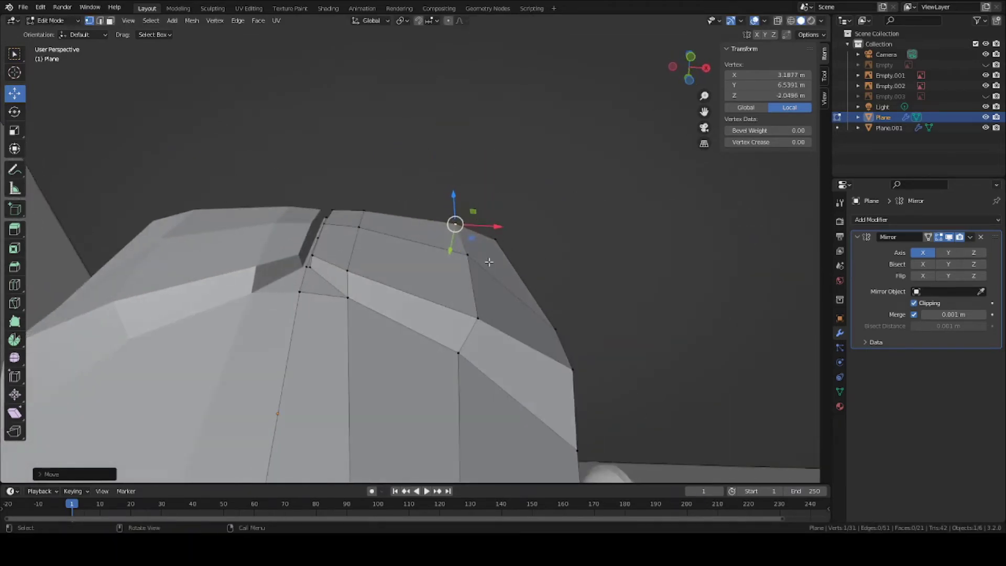
{"action": "scroll", "coordinate": [487, 261], "scroll_direction": "down", "scroll_amount": 5}
{"action": "middle_click_drag", "start_coordinate": [441, 252], "coordinate": [467, 311]}
{"action": "key", "text": "Tab"}
{"action": "key", "text": "ctrl+s"}
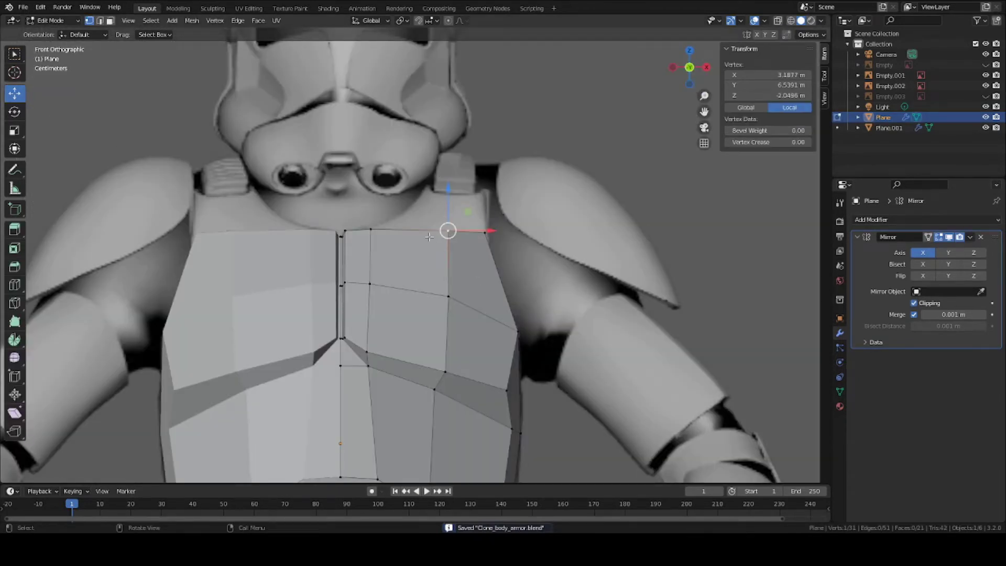
Step: In the front view, raise the outer loop's top vertex and the outer corner to the shoulder line, and save the file in wireframe
{"action": "scroll", "coordinate": [429, 237], "scroll_direction": "up", "scroll_amount": 1}
{"action": "key", "text": "g"}
{"action": "left_click", "coordinate": [498, 218]}
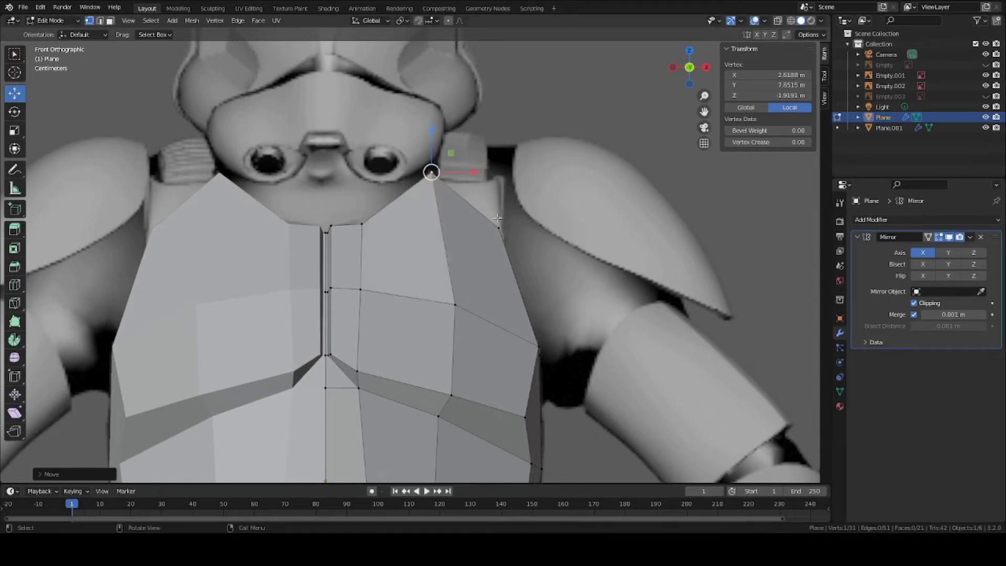
{"action": "key", "text": "g"}
{"action": "left_click", "coordinate": [498, 172]}
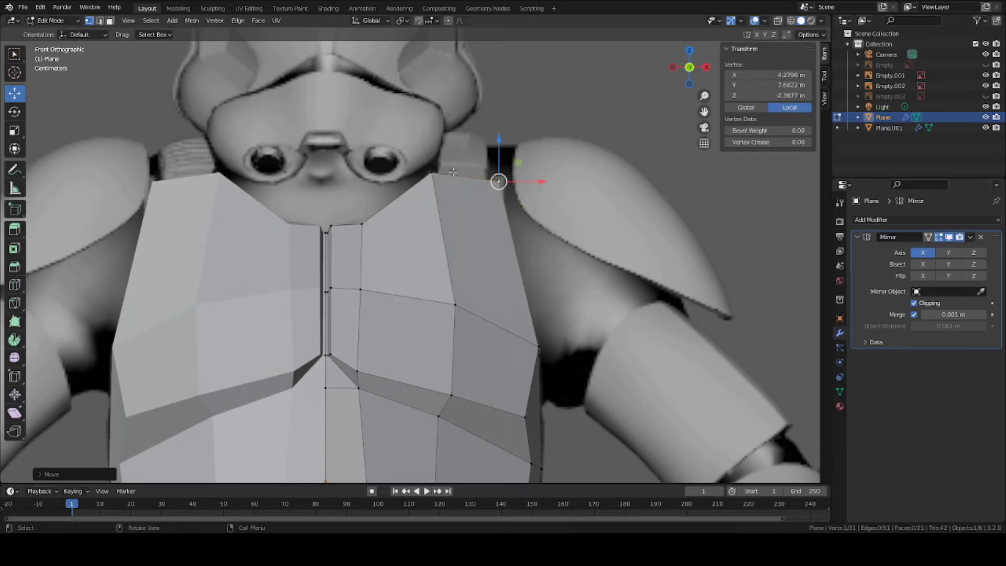
{"action": "left_click", "coordinate": [426, 168]}
{"action": "key", "text": "g"}
{"action": "left_click", "coordinate": [423, 170]}
{"action": "key", "text": "shift+z"}
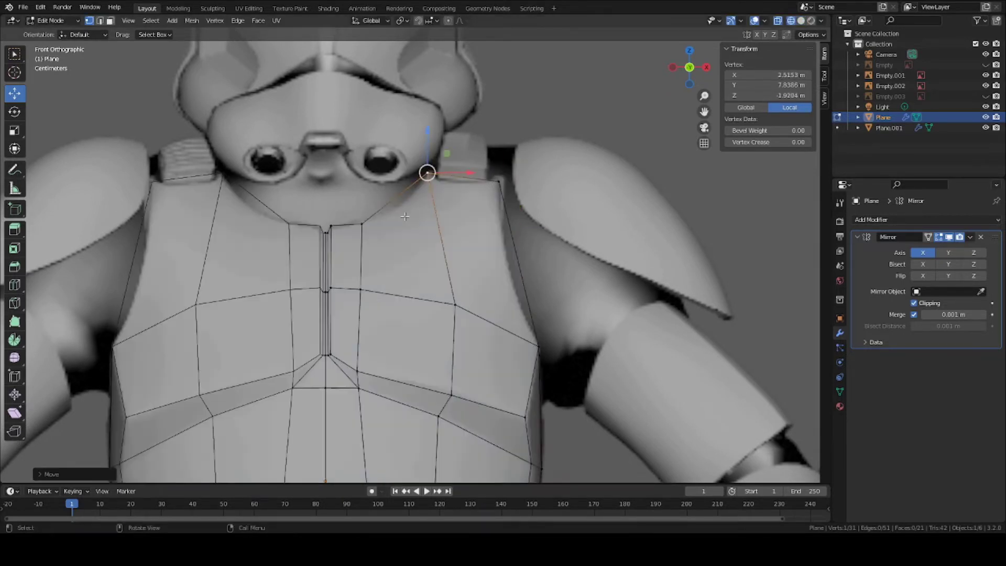
{"action": "scroll", "coordinate": [383, 213], "scroll_direction": "up", "scroll_amount": 2}
{"action": "key", "text": "ctrl+s"}
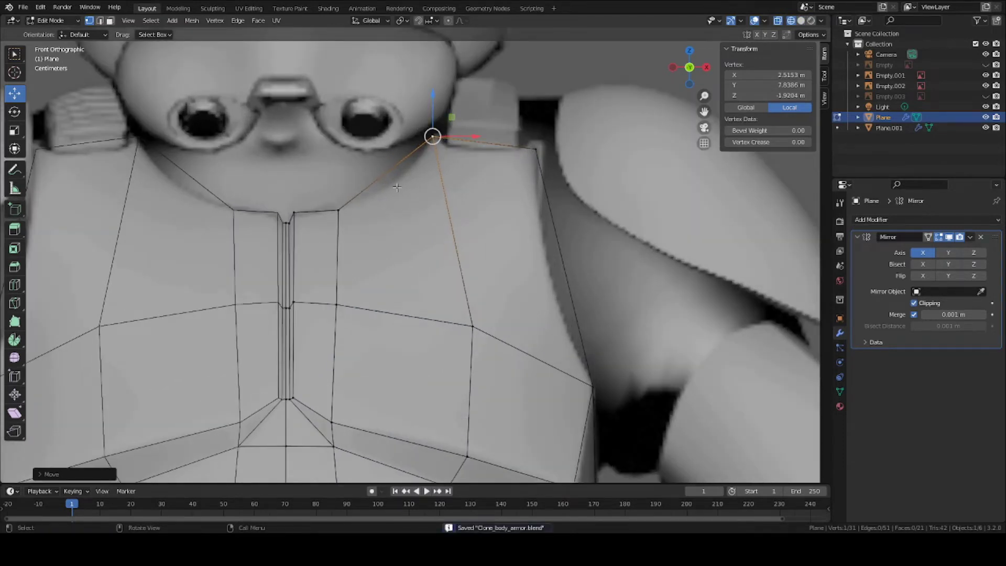
{"action": "scroll", "coordinate": [390, 205], "scroll_direction": "up", "scroll_amount": 1}
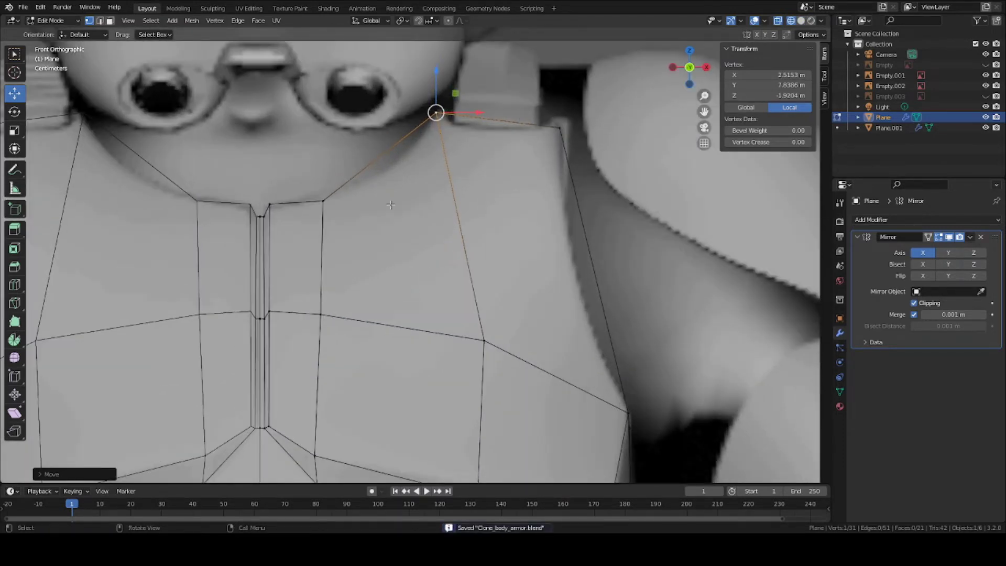
{"action": "scroll", "coordinate": [390, 205], "scroll_direction": "up", "scroll_amount": 4}
{"action": "scroll", "coordinate": [535, 308], "scroll_direction": "down", "scroll_amount": 9}
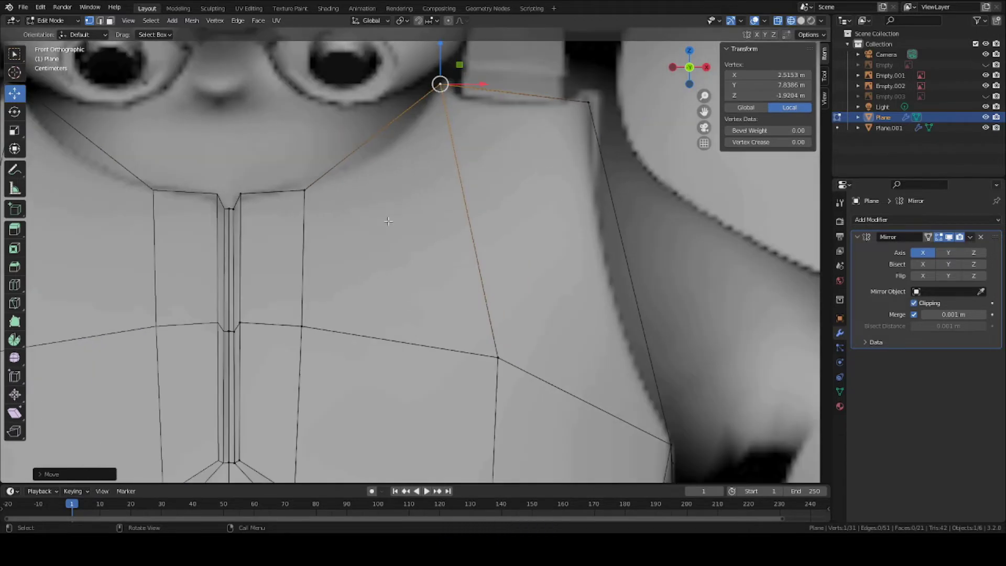
{"action": "scroll", "coordinate": [472, 262], "scroll_direction": "up", "scroll_amount": 3}
{"action": "scroll", "coordinate": [450, 221], "scroll_direction": "down", "scroll_amount": 3}
{"action": "scroll", "coordinate": [392, 252], "scroll_direction": "up", "scroll_amount": 9}
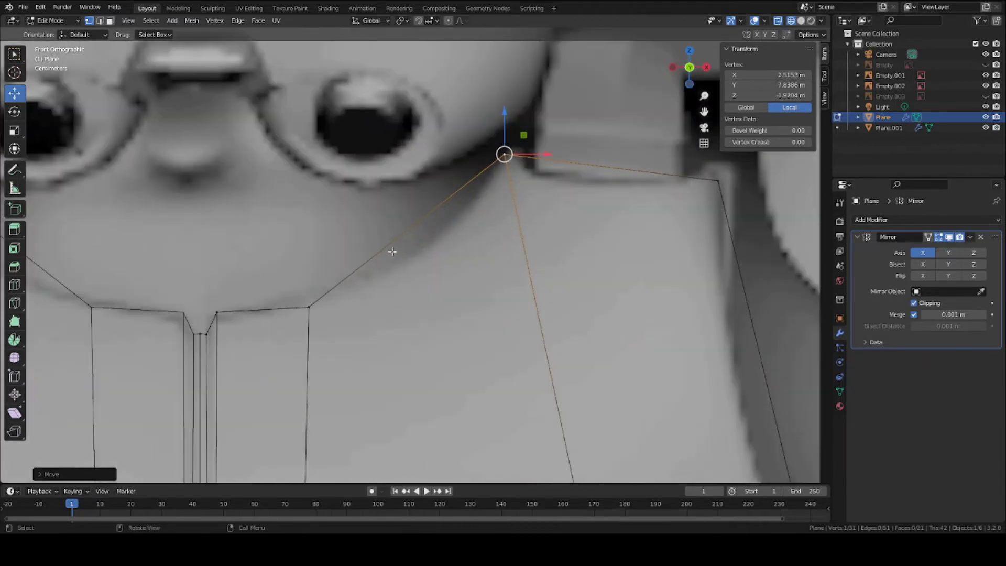
Step: In the side view, move the panel's top shoulder edge back onto the reference's shoulder strap
{"action": "key", "text": "KP_3"}
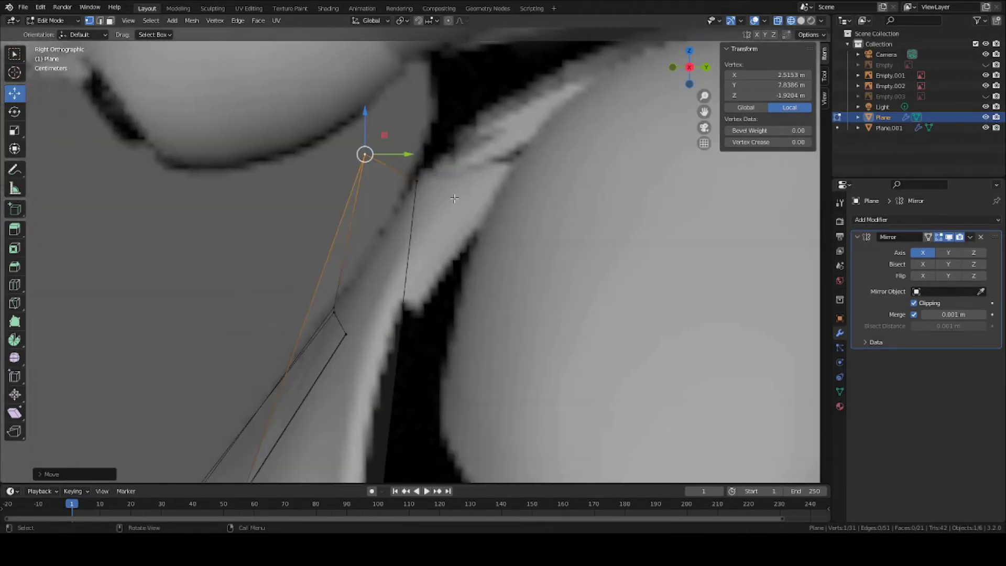
{"action": "scroll", "coordinate": [403, 198], "scroll_direction": "down", "scroll_amount": 1}
{"action": "key", "text": "2"}
{"action": "left_click", "coordinate": [398, 182]}
{"action": "scroll", "coordinate": [398, 182], "scroll_direction": "down", "scroll_amount": 2}
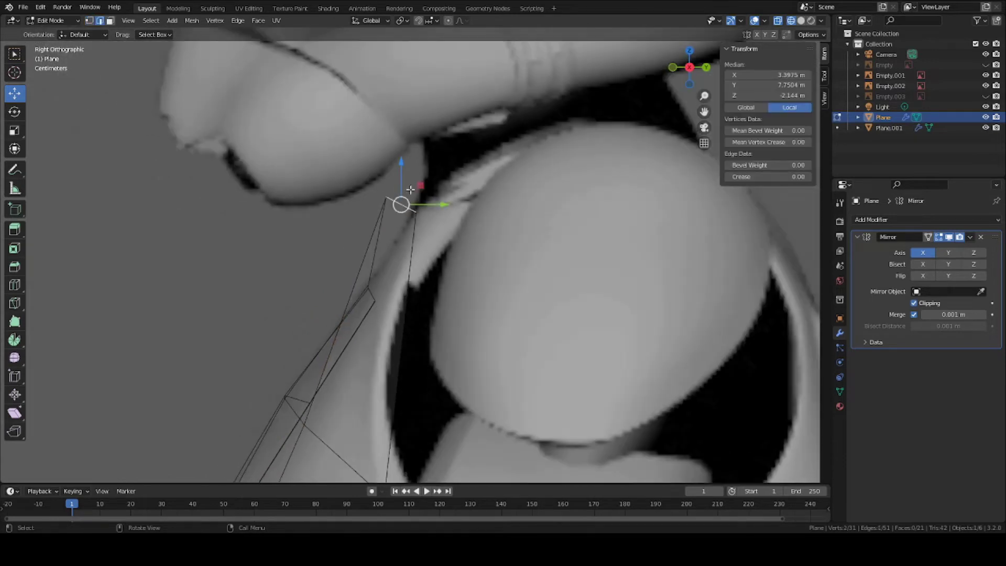
{"action": "left_click_drag", "start_coordinate": [412, 200], "coordinate": [446, 199]}
{"action": "left_click", "coordinate": [444, 209]}
{"action": "key", "text": "g"}
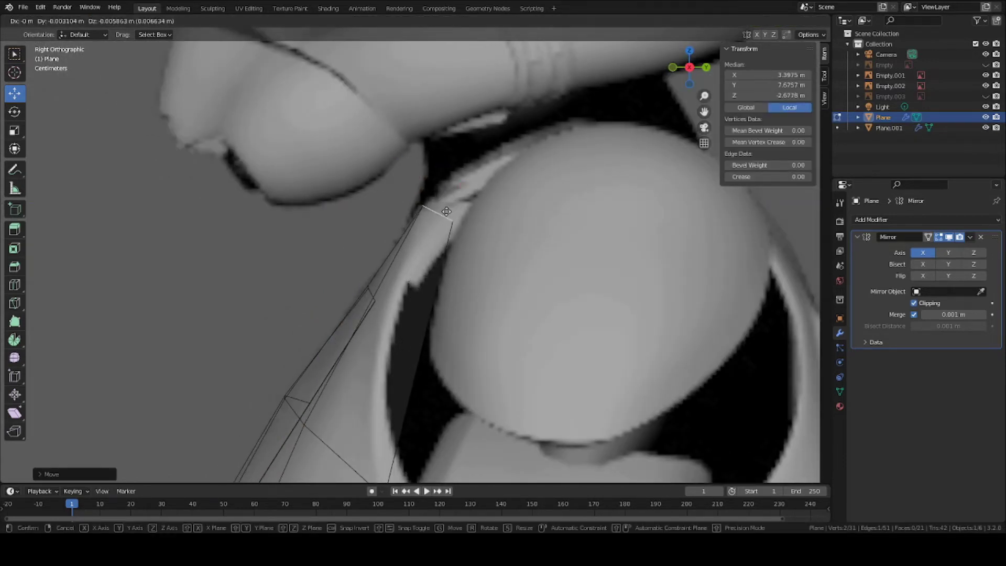
{"action": "left_click", "coordinate": [444, 212]}
Step: Select the chest panel's whole top border edge loop and move it slightly forward along Y
{"action": "scroll", "coordinate": [443, 214], "scroll_direction": "down", "scroll_amount": 3}
{"action": "middle_click_drag", "start_coordinate": [444, 214], "coordinate": [464, 142], "text": "shift"}
{"action": "scroll", "coordinate": [463, 142], "scroll_direction": "up", "scroll_amount": 2}
{"action": "key", "text": "1"}
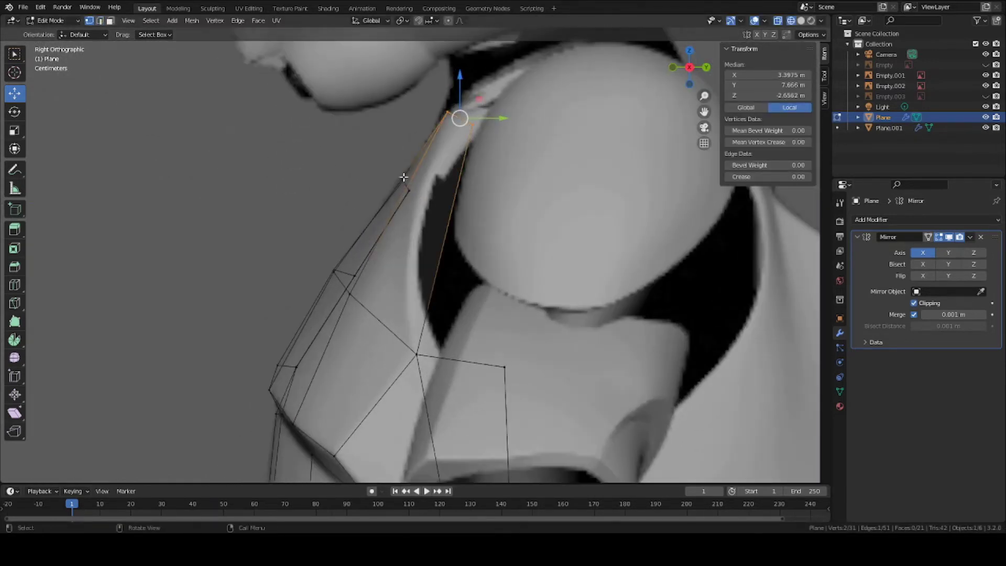
{"action": "left_click", "coordinate": [404, 183]}
{"action": "key", "text": "2"}
{"action": "left_click", "coordinate": [404, 184]}
{"action": "key", "text": "a"}
{"action": "key", "text": "a"}
{"action": "left_click", "coordinate": [405, 184], "text": "alt"}
{"action": "key", "text": "g"}
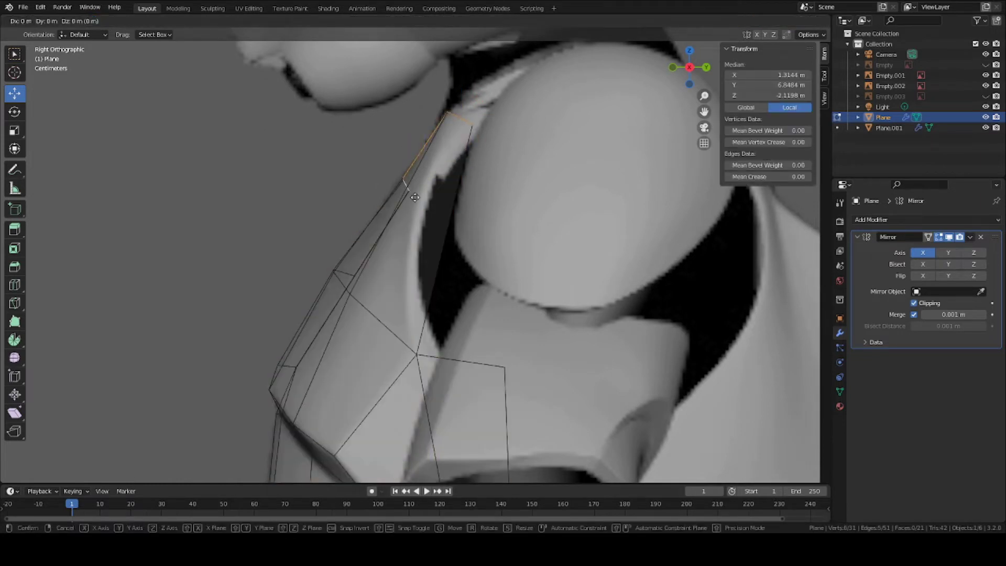
{"action": "key", "text": "y"}
{"action": "left_click", "coordinate": [454, 195]}
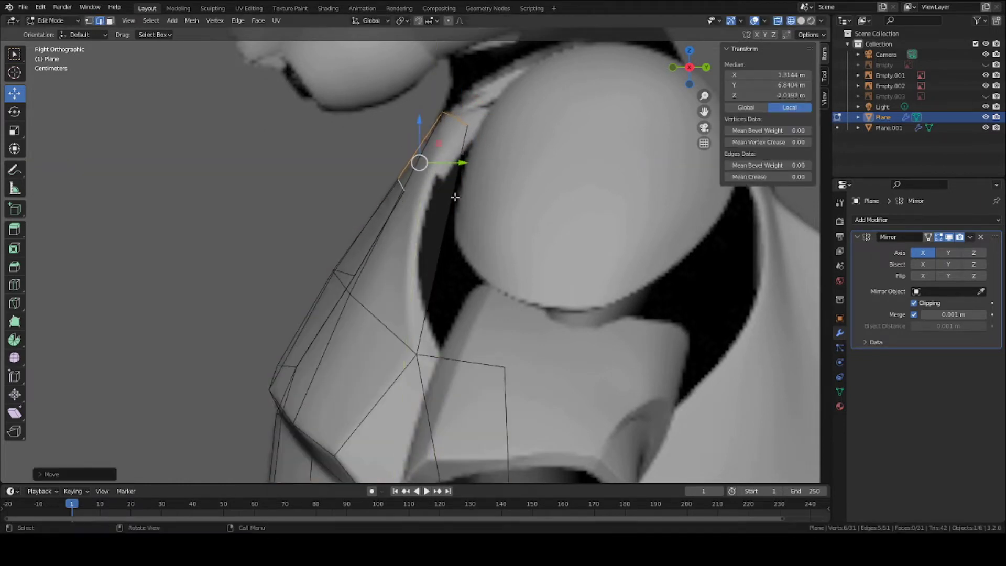
Step: Rotate and shift the selected top border loop to match the reference's slope toward the shoulder
{"action": "key", "text": "r"}
{"action": "left_click", "coordinate": [522, 195]}
{"action": "key", "text": "g"}
{"action": "left_click", "coordinate": [525, 194]}
{"action": "key", "text": "r"}
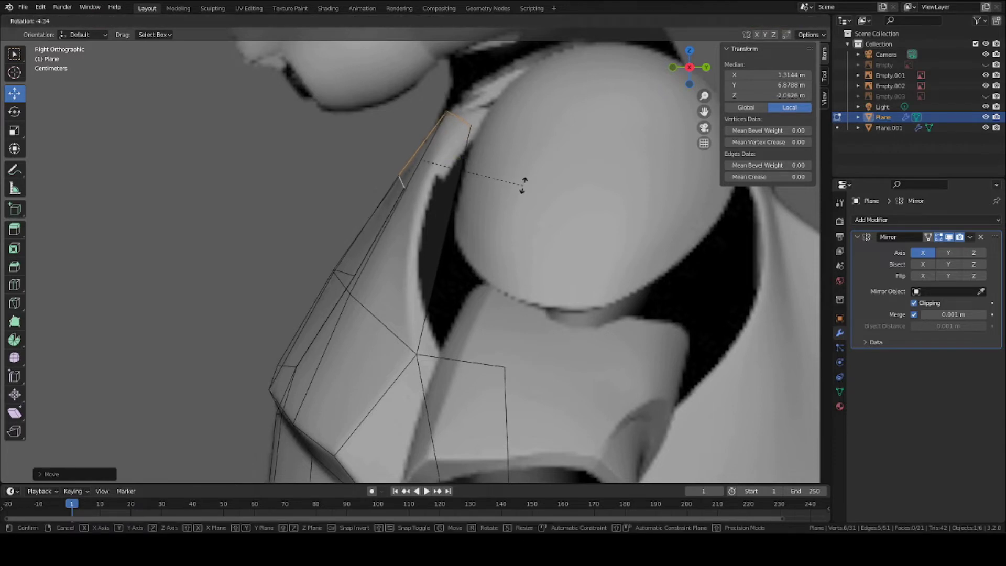
{"action": "left_click", "coordinate": [523, 188]}
{"action": "key", "text": "g"}
{"action": "left_click", "coordinate": [525, 191]}
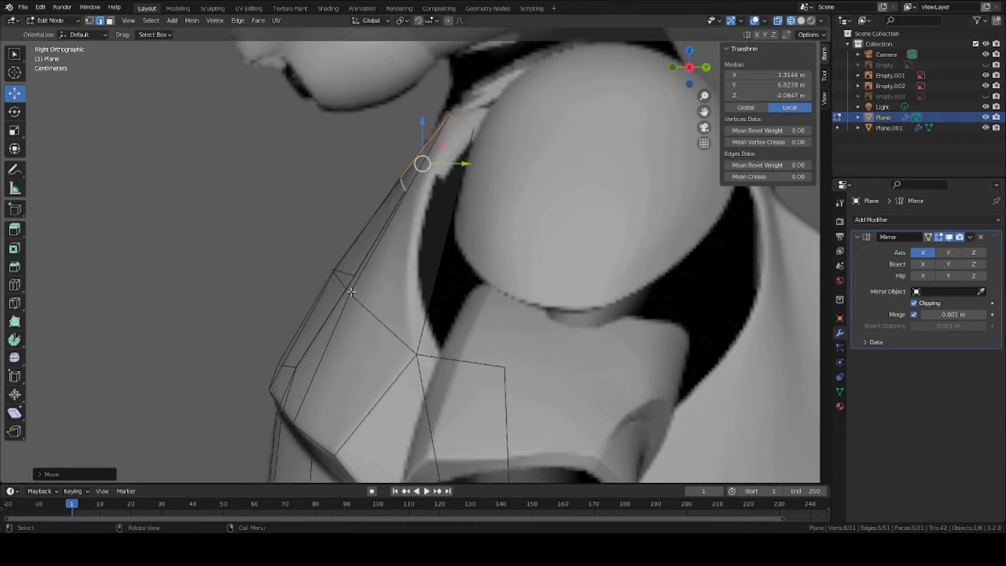
Step: Nudge the armpit vertex slightly upward and add a horizontal loop cut across the upper chest panel
{"action": "key", "text": "1"}
{"action": "left_click", "coordinate": [419, 347]}
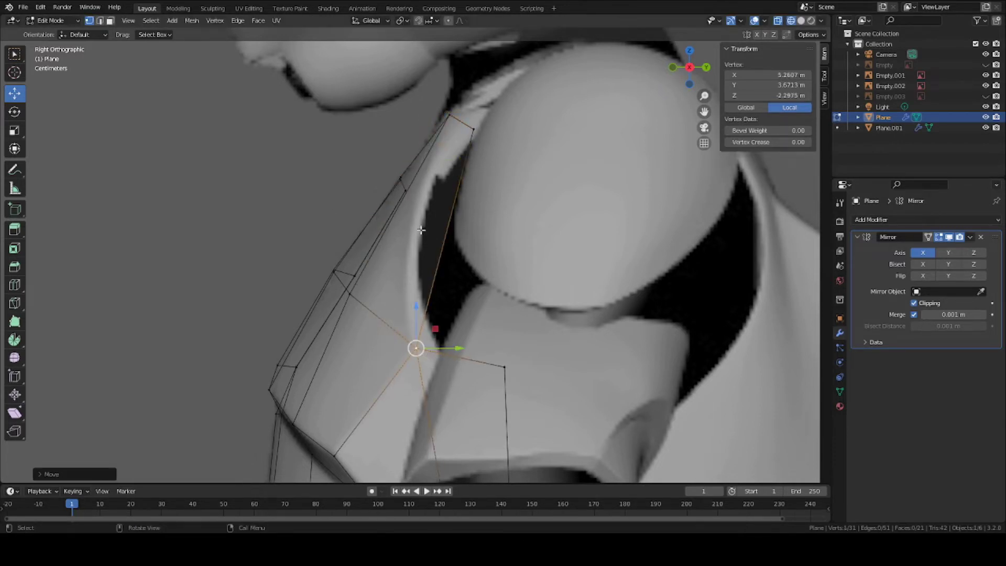
{"action": "middle_click_drag", "start_coordinate": [425, 225], "coordinate": [470, 220]}
{"action": "key", "text": "ctrl+r"}
{"action": "left_click", "coordinate": [462, 219]}
{"action": "left_click", "coordinate": [462, 220]}
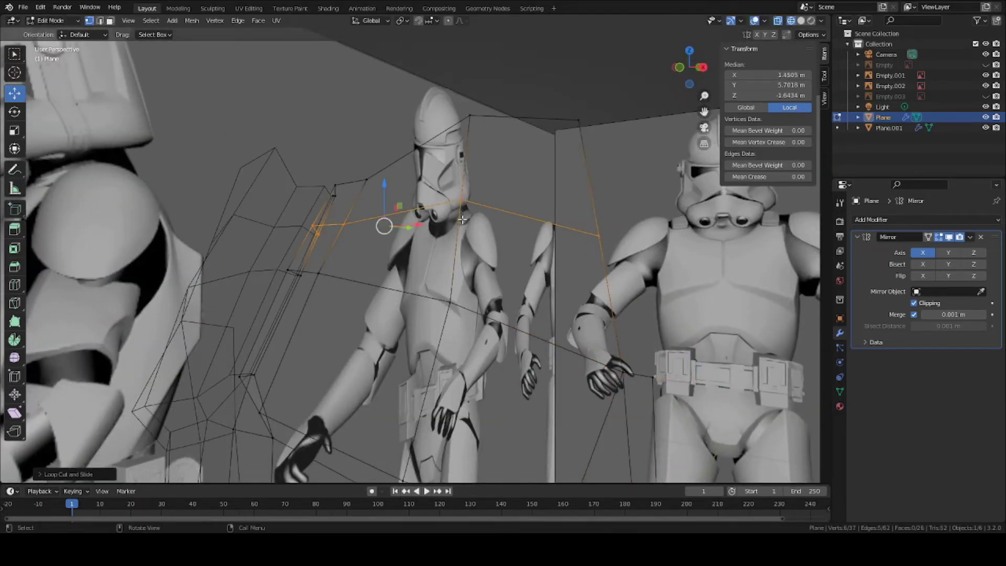
Step: In the side view, move the new loop's middle and outer vertices to follow the reference's shoulder strap
{"action": "left_click", "coordinate": [462, 217]}
{"action": "key", "text": "KP_3"}
{"action": "scroll", "coordinate": [440, 242], "scroll_direction": "up", "scroll_amount": 2}
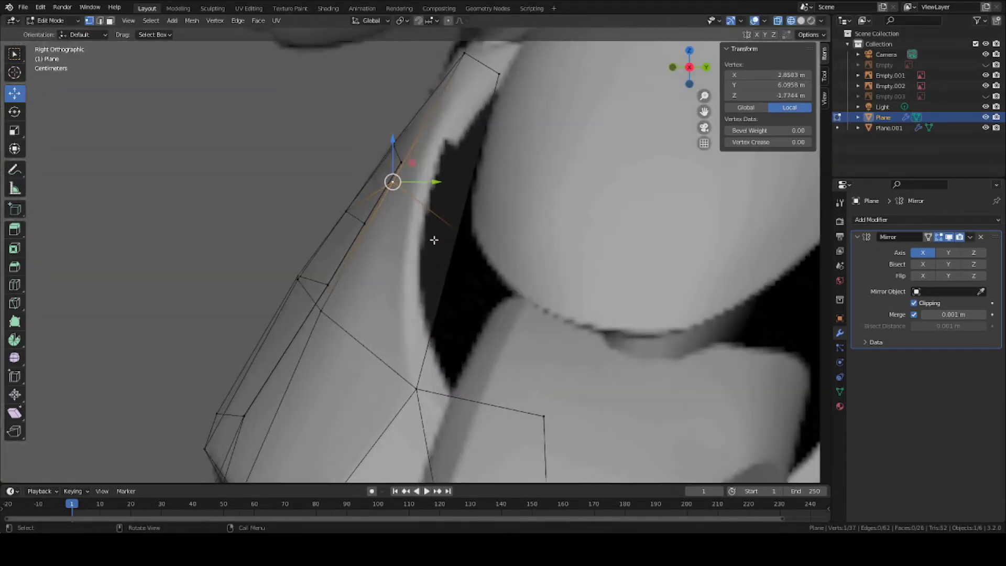
{"action": "key", "text": "g"}
{"action": "left_click", "coordinate": [385, 216]}
{"action": "left_click", "coordinate": [458, 237]}
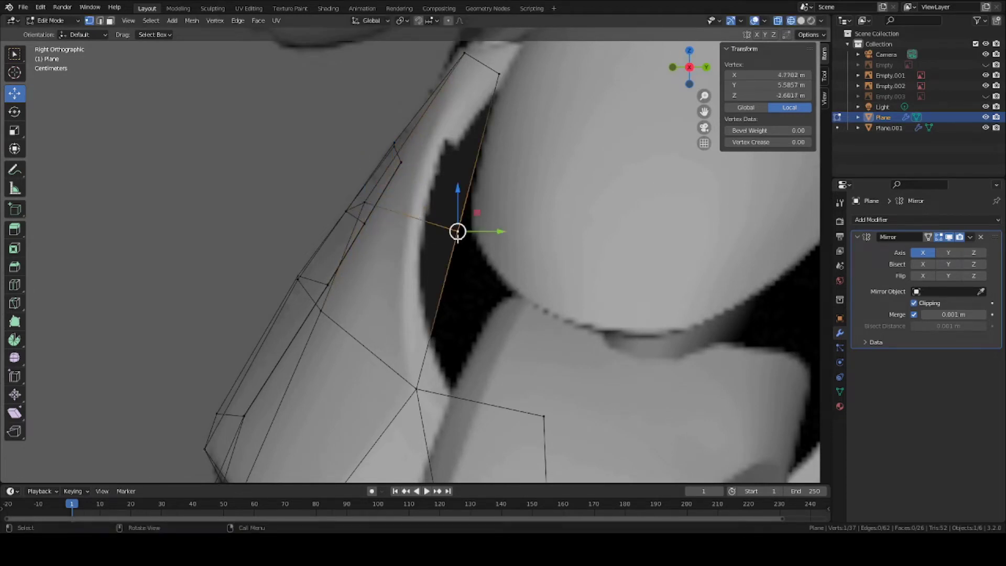
{"action": "key", "text": "g"}
{"action": "left_click", "coordinate": [408, 235]}
{"action": "scroll", "coordinate": [410, 274], "scroll_direction": "down", "scroll_amount": 5}
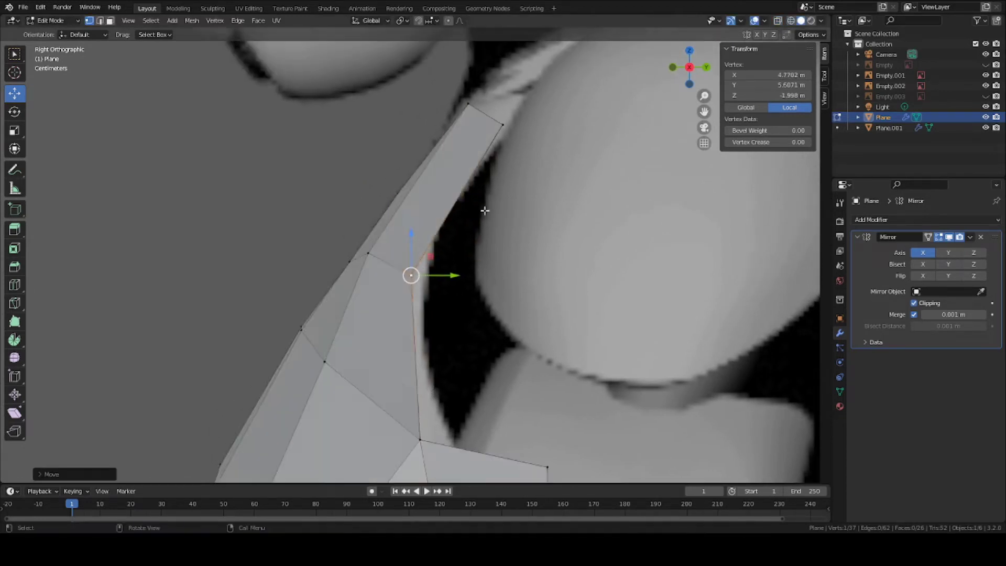
Step: Move the new loop's middle vertex and then its outer vertex slightly along Y to smooth the strap's surface
{"action": "key", "text": "Tab"}
{"action": "middle_click_drag", "start_coordinate": [422, 257], "coordinate": [426, 255]}
{"action": "left_click", "coordinate": [426, 221]}
{"action": "middle_click_drag", "start_coordinate": [425, 222], "coordinate": [433, 222]}
{"action": "key", "text": "g"}
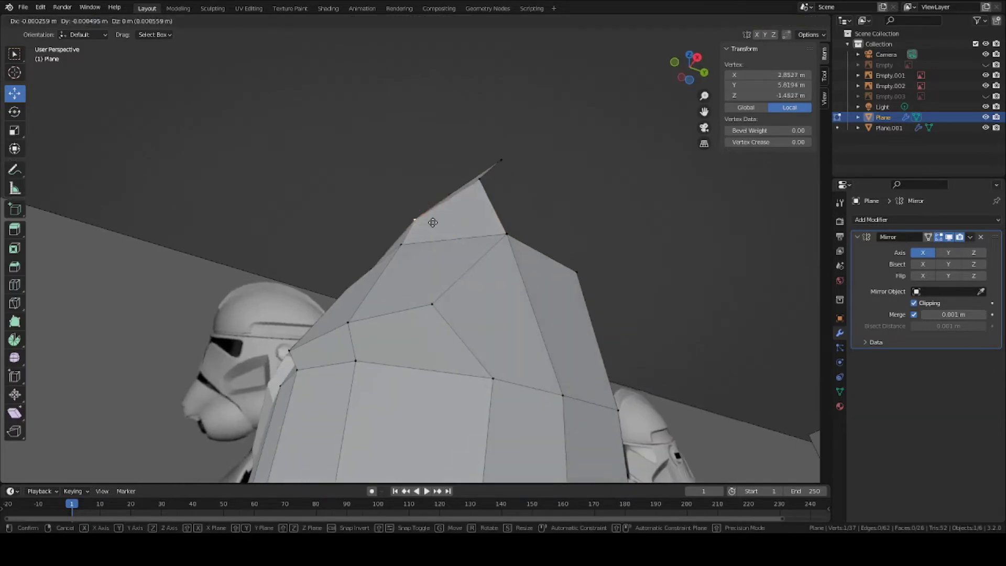
{"action": "key", "text": "y"}
{"action": "left_click", "coordinate": [440, 225]}
{"action": "left_click", "coordinate": [473, 183]}
{"action": "middle_click_drag", "start_coordinate": [473, 184], "coordinate": [471, 202]}
{"action": "key", "text": "g"}
{"action": "key", "text": "y"}
{"action": "left_click", "coordinate": [478, 204]}
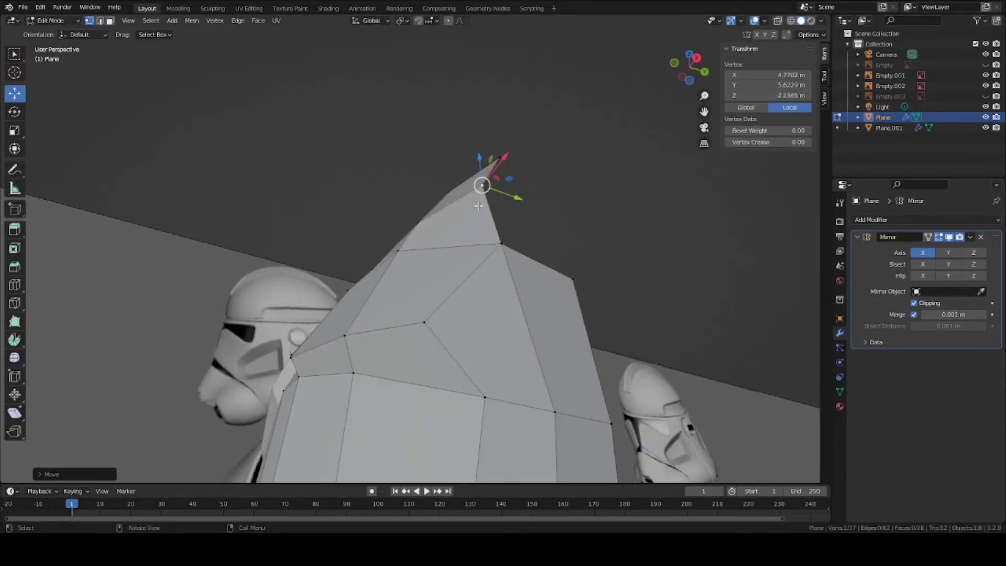
Step: Return to Object Mode and save the file
{"action": "key", "text": "Tab"}
{"action": "scroll", "coordinate": [472, 210], "scroll_direction": "down", "scroll_amount": 2}
{"action": "middle_click_drag", "start_coordinate": [393, 236], "coordinate": [495, 250]}
{"action": "key", "text": "ctrl+s"}
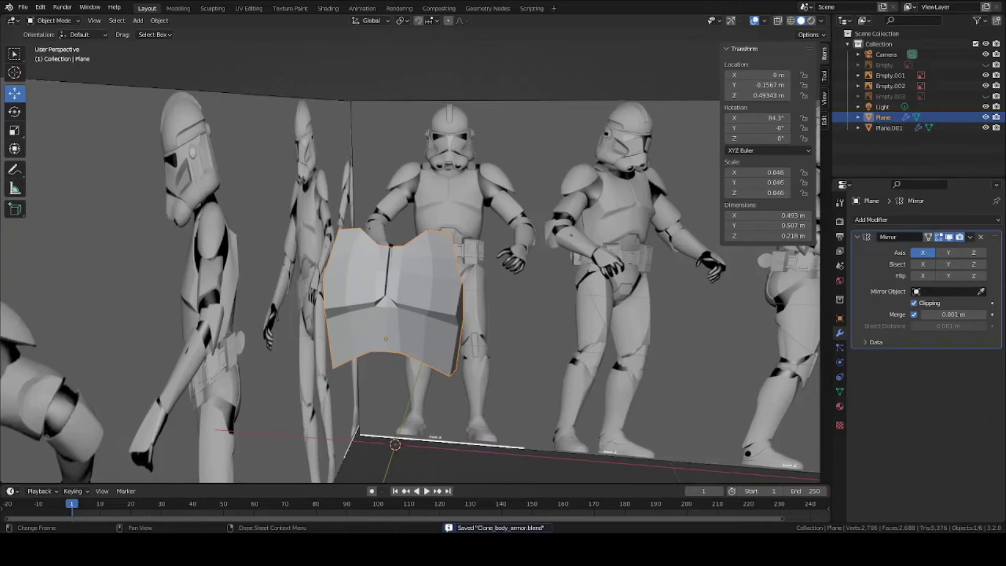
Step: Resume mesh editing and move the inner vertex at the top of the shoulder strap along Y
{"action": "scroll", "coordinate": [447, 274], "scroll_direction": "up", "scroll_amount": 2}
{"action": "mouse_move", "coordinate": [456, 269]}
{"action": "middle_mouse_down"}
{"action": "mouse_move", "coordinate": [460, 285]}
{"action": "mouse_move", "coordinate": [317, 291]}
{"action": "mouse_move", "coordinate": [404, 337]}
{"action": "mouse_move", "coordinate": [400, 197]}
{"action": "mouse_move", "coordinate": [404, 226]}
{"action": "mouse_move", "coordinate": [380, 302]}
{"action": "mouse_move", "coordinate": [399, 211]}
{"action": "mouse_move", "coordinate": [393, 178]}
{"action": "mouse_move", "coordinate": [406, 222]}
{"action": "mouse_move", "coordinate": [411, 208]}
{"action": "mouse_move", "coordinate": [386, 200]}
{"action": "mouse_move", "coordinate": [366, 178]}
{"action": "mouse_move", "coordinate": [372, 171]}
{"action": "middle_mouse_up"}
{"action": "scroll", "coordinate": [460, 285], "scroll_direction": "up", "scroll_amount": 4}
{"action": "key", "text": "Tab"}
{"action": "key", "text": "g"}
{"action": "key", "text": "y"}
{"action": "left_click", "coordinate": [382, 181]}
{"action": "scroll", "coordinate": [396, 175], "scroll_direction": "up", "scroll_amount": 3}
{"action": "key", "text": "g"}
{"action": "key", "text": "y"}
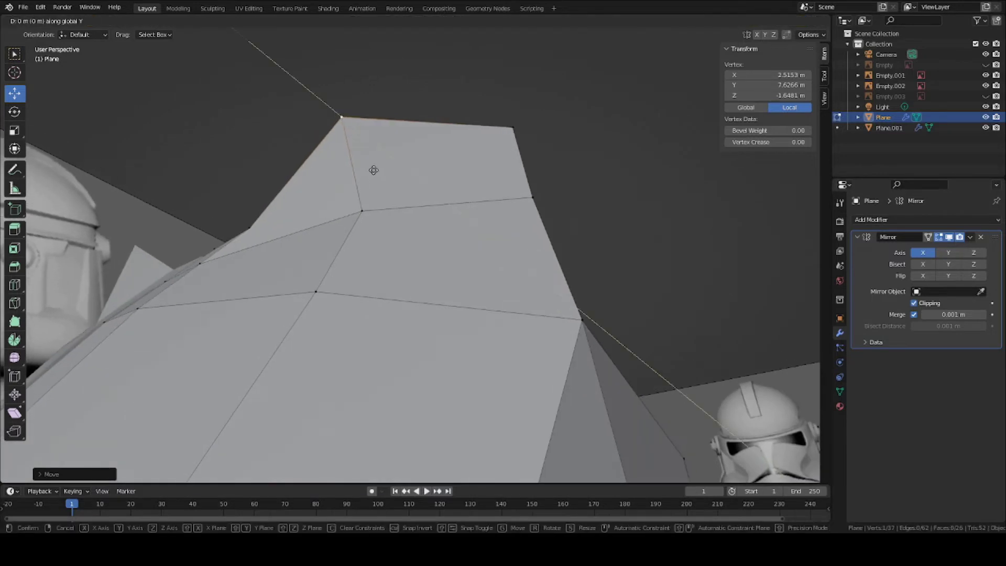
{"action": "left_click", "coordinate": [409, 217]}
Step: Reposition the outermost side vertex below the armpit and save the file
{"action": "middle_click_drag", "start_coordinate": [409, 217], "coordinate": [469, 279]}
{"action": "key", "text": "g"}
{"action": "left_click", "coordinate": [410, 222]}
{"action": "key", "text": "ctrl+s"}
Step: Leave mesh editing for Object Mode and save the armor file again
{"action": "scroll", "coordinate": [411, 236], "scroll_direction": "down", "scroll_amount": 4}
{"action": "scroll", "coordinate": [453, 292], "scroll_direction": "down", "scroll_amount": 4}
{"action": "key", "text": "Tab"}
{"action": "key", "text": "KP_1"}
{"action": "scroll", "coordinate": [434, 300], "scroll_direction": "up", "scroll_amount": 3}
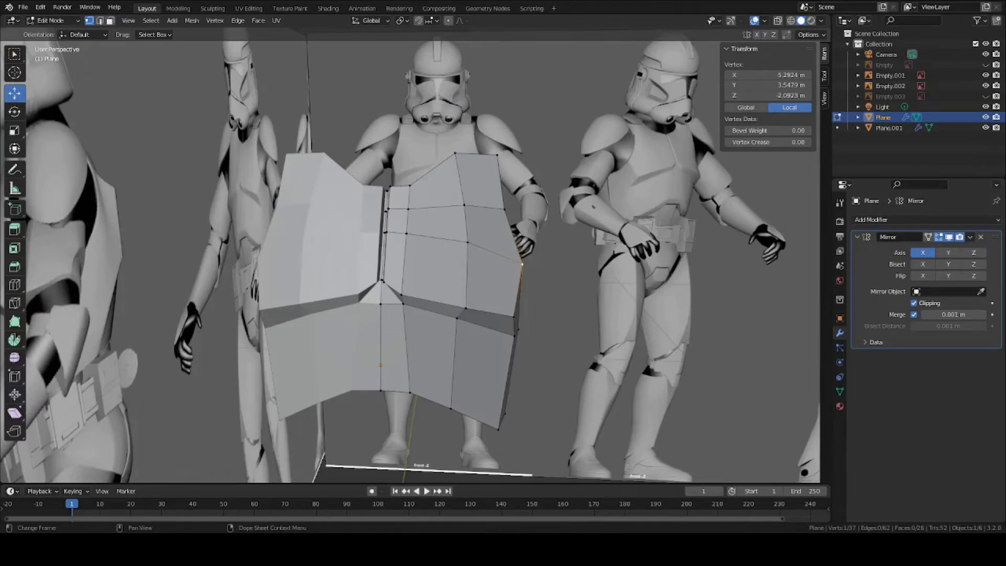
{"action": "left_click", "coordinate": [52, 20]}
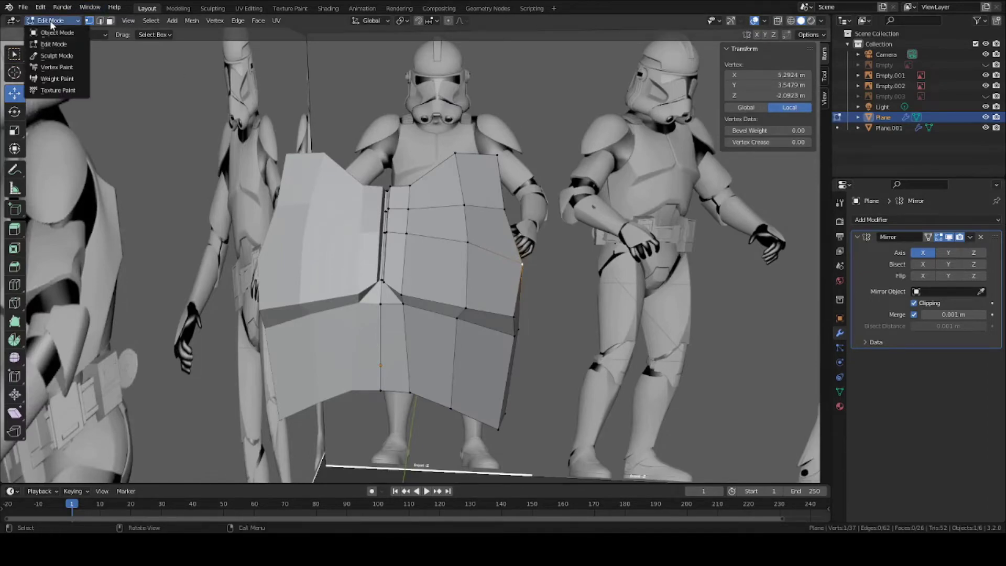
{"action": "left_click", "coordinate": [53, 33]}
{"action": "scroll", "coordinate": [394, 292], "scroll_direction": "down", "scroll_amount": 3}
{"action": "mouse_move", "coordinate": [395, 292]}
{"action": "middle_mouse_down"}
{"action": "mouse_move", "coordinate": [391, 236]}
{"action": "mouse_move", "coordinate": [411, 251]}
{"action": "mouse_move", "coordinate": [379, 288]}
{"action": "middle_mouse_up"}
{"action": "key", "text": "ctrl+s"}
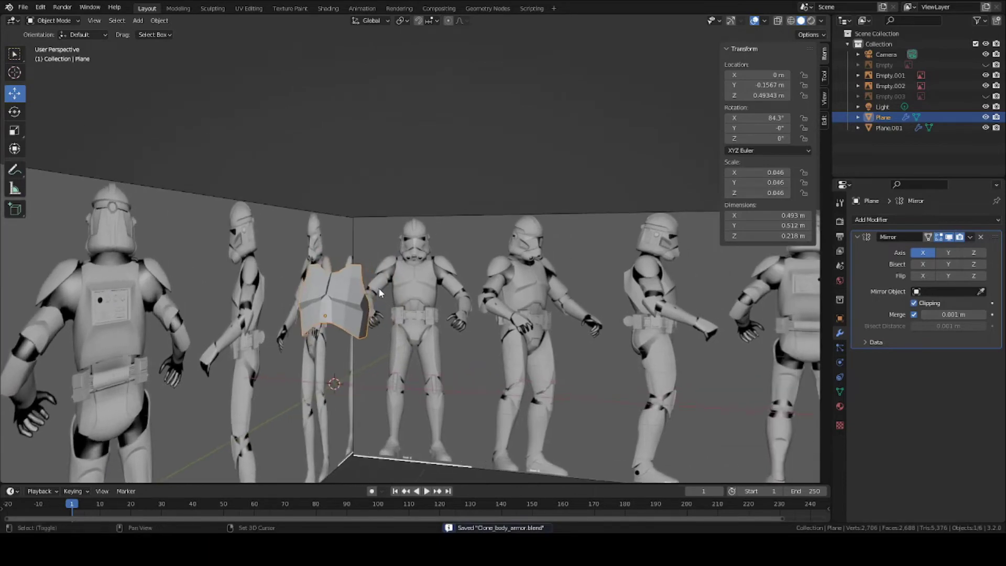
Step: Duplicate the chest armor object and place the copy above the reference images as a backup
{"action": "key", "text": "shift+d"}
{"action": "left_click", "coordinate": [508, 113]}
{"action": "middle_click_drag", "start_coordinate": [507, 112], "coordinate": [359, 288], "text": "shift"}
{"action": "scroll", "coordinate": [359, 289], "scroll_direction": "down", "scroll_amount": 4}
{"action": "scroll", "coordinate": [359, 290], "scroll_direction": "up", "scroll_amount": 3}
{"action": "middle_click_drag", "start_coordinate": [364, 346], "coordinate": [412, 210], "text": "shift"}
{"action": "scroll", "coordinate": [412, 210], "scroll_direction": "up", "scroll_amount": 3}
{"action": "scroll", "coordinate": [412, 210], "scroll_direction": "down", "scroll_amount": 3}
{"action": "scroll", "coordinate": [387, 225], "scroll_direction": "up", "scroll_amount": 3}
{"action": "middle_click_drag", "start_coordinate": [365, 182], "coordinate": [341, 246], "text": "shift"}
{"action": "scroll", "coordinate": [389, 236], "scroll_direction": "down", "scroll_amount": 4}
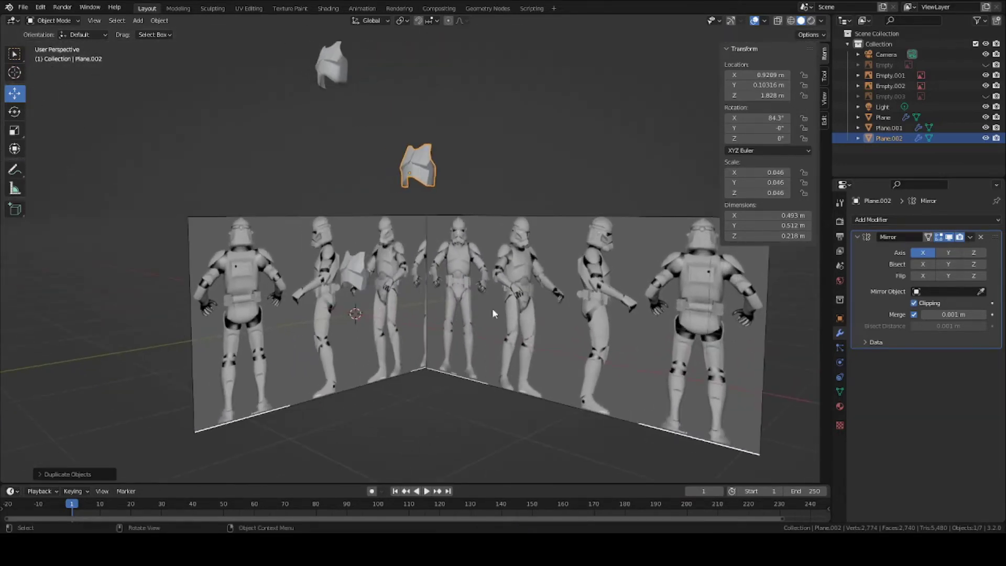
Step: Move the backup copy of the chest armor further up, to a height of about 2.65 m
{"action": "middle_click_drag", "start_coordinate": [492, 308], "coordinate": [414, 296]}
{"action": "key", "text": "g"}
{"action": "left_click", "coordinate": [354, 236]}
Step: Show the original armor see-through over the front reference, framing its lower edge, and save the file
{"action": "middle_click_drag", "start_coordinate": [354, 236], "coordinate": [456, 252]}
{"action": "middle_click_drag", "start_coordinate": [388, 452], "coordinate": [372, 311], "text": "ctrl"}
{"action": "scroll", "coordinate": [373, 312], "scroll_direction": "up", "scroll_amount": 2}
{"action": "key", "text": "KP_1"}
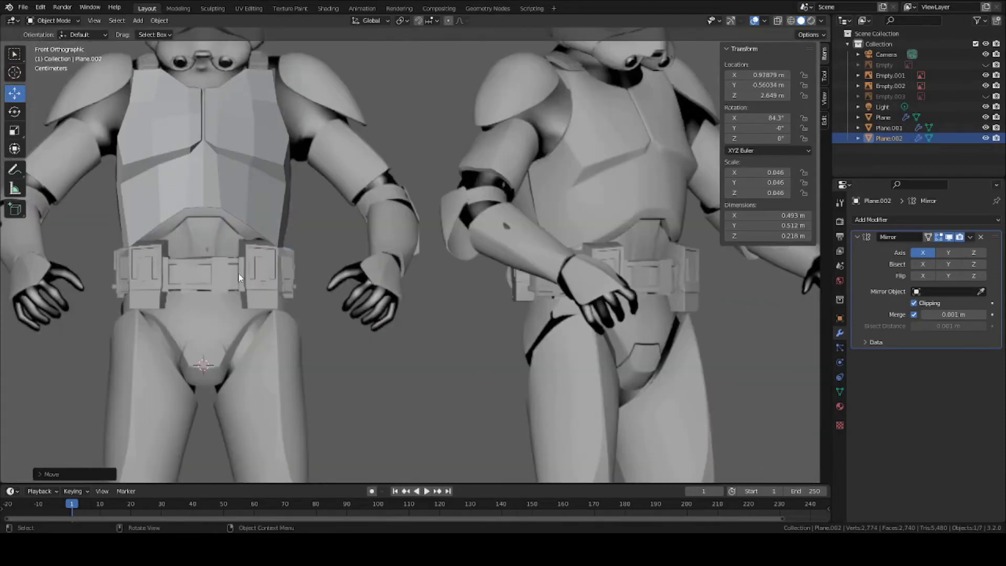
{"action": "middle_click_drag", "start_coordinate": [238, 277], "coordinate": [440, 351], "text": "shift"}
{"action": "scroll", "coordinate": [442, 333], "scroll_direction": "up", "scroll_amount": 4}
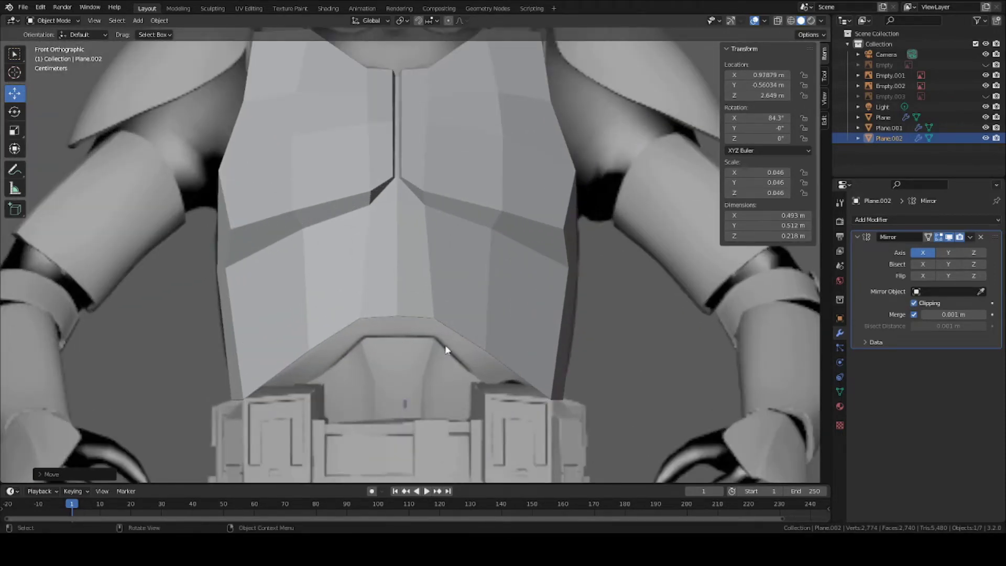
{"action": "key", "text": "alt+z"}
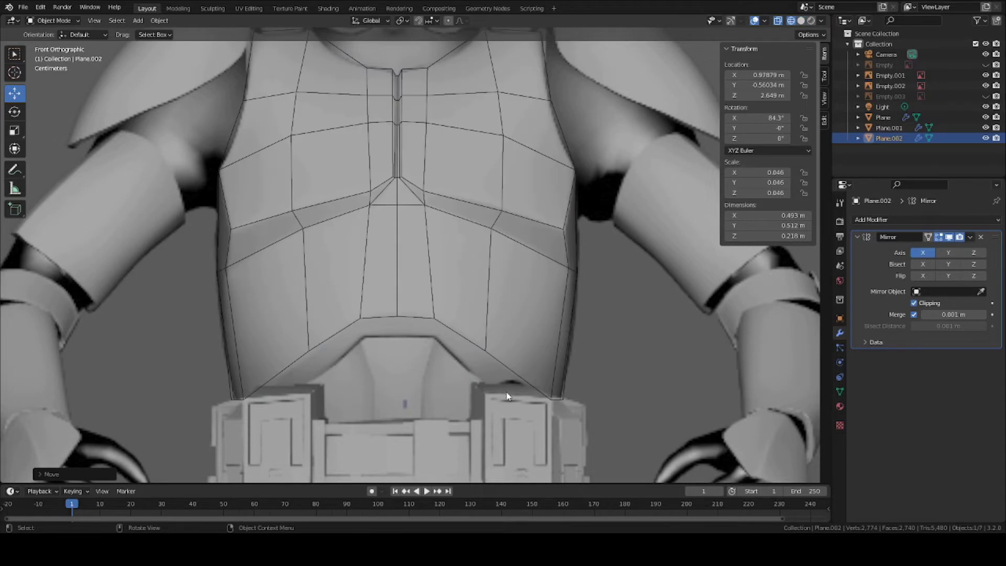
{"action": "scroll", "coordinate": [411, 255], "scroll_direction": "up", "scroll_amount": 1}
{"action": "key", "text": "ctrl+s"}
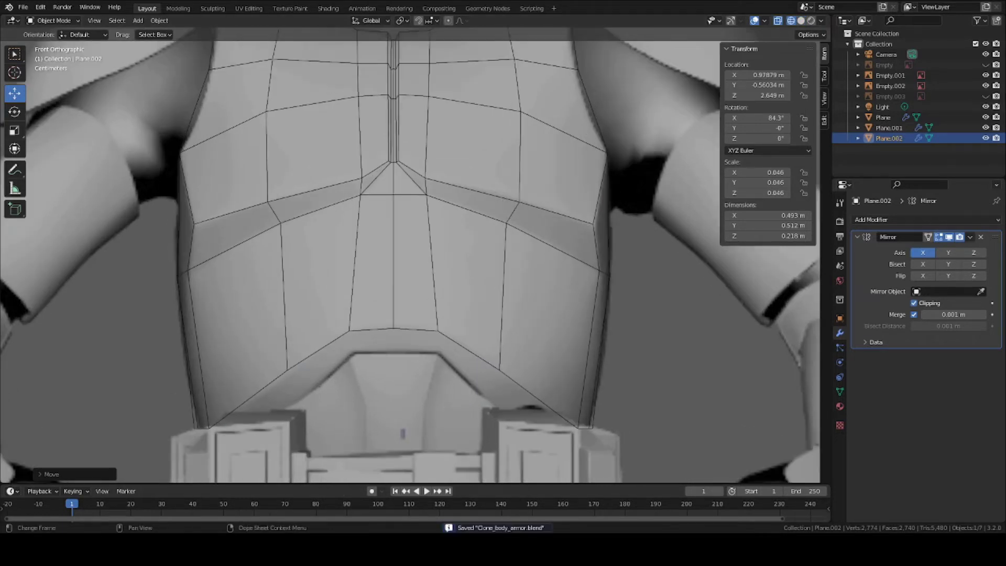
Step: Switch mesh editing from the backup copy to the original chest armor, with edge selection active
{"action": "left_click", "coordinate": [50, 23]}
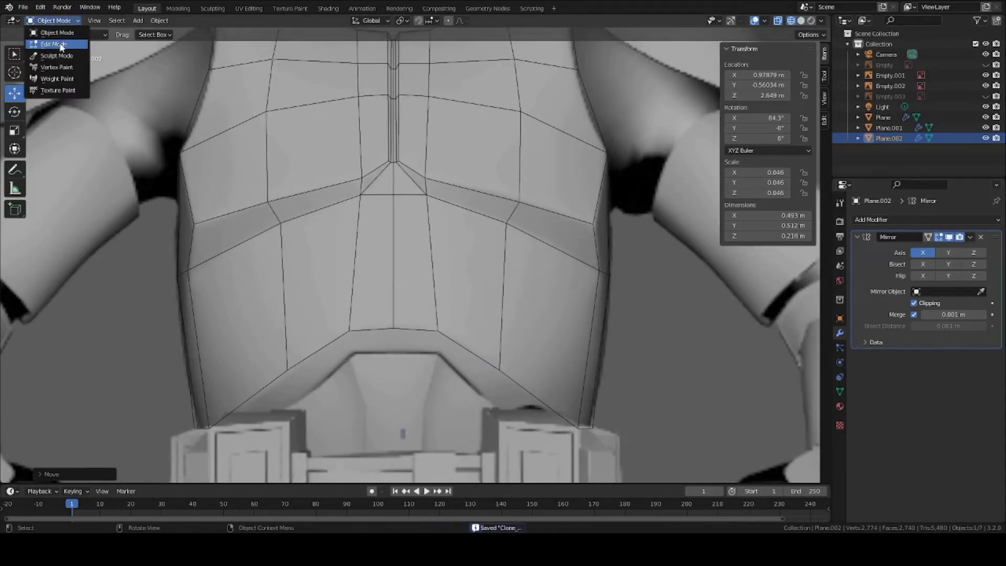
{"action": "left_click", "coordinate": [52, 43]}
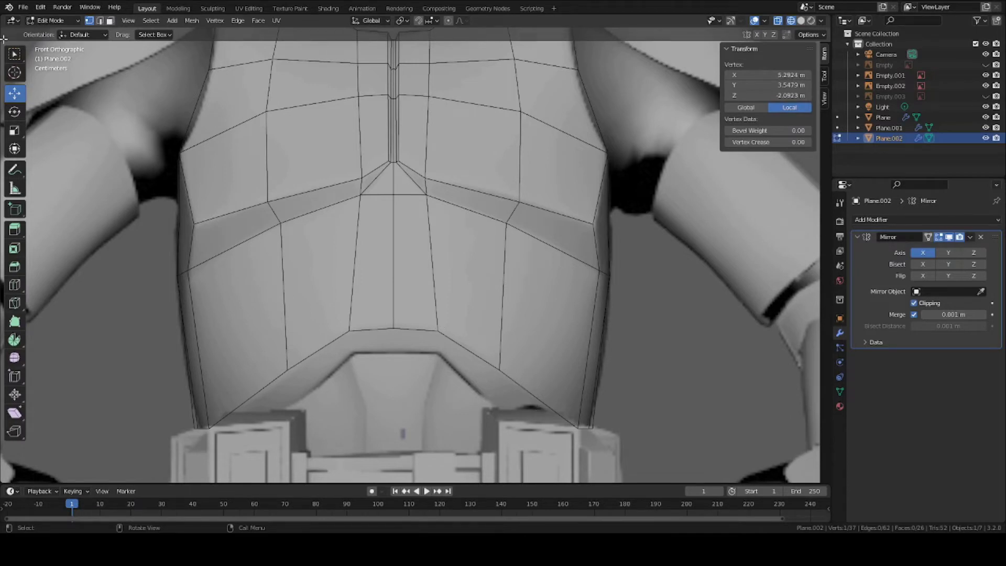
{"action": "left_click", "coordinate": [99, 21]}
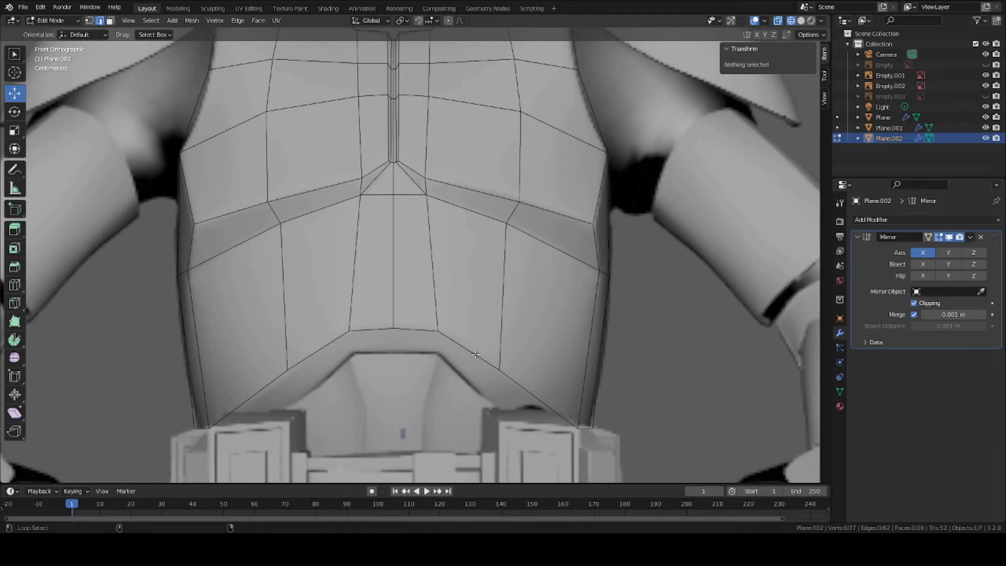
{"action": "left_click", "coordinate": [64, 20]}
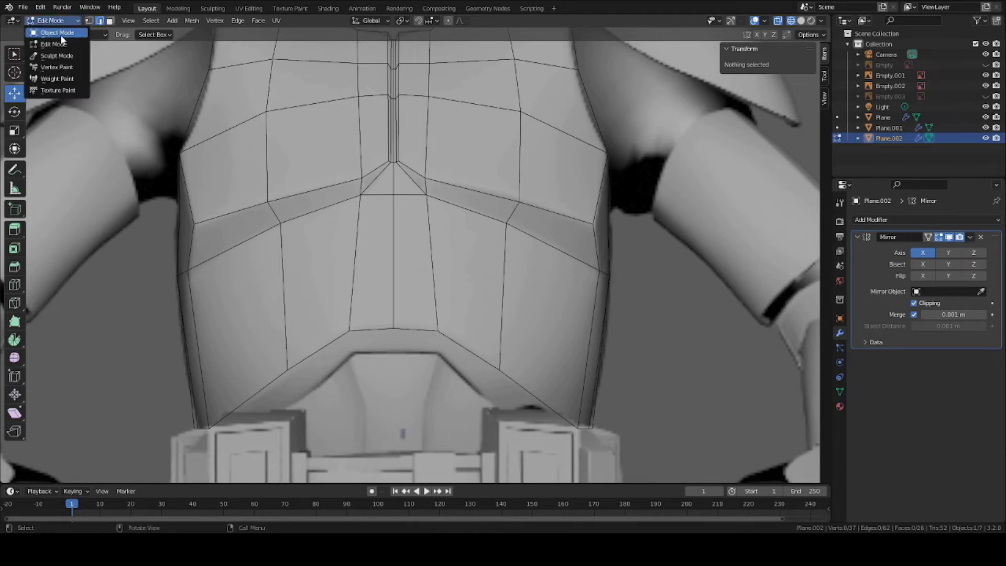
{"action": "left_click", "coordinate": [50, 31]}
{"action": "left_click", "coordinate": [266, 122]}
{"action": "left_click", "coordinate": [267, 121]}
{"action": "left_click", "coordinate": [64, 20]}
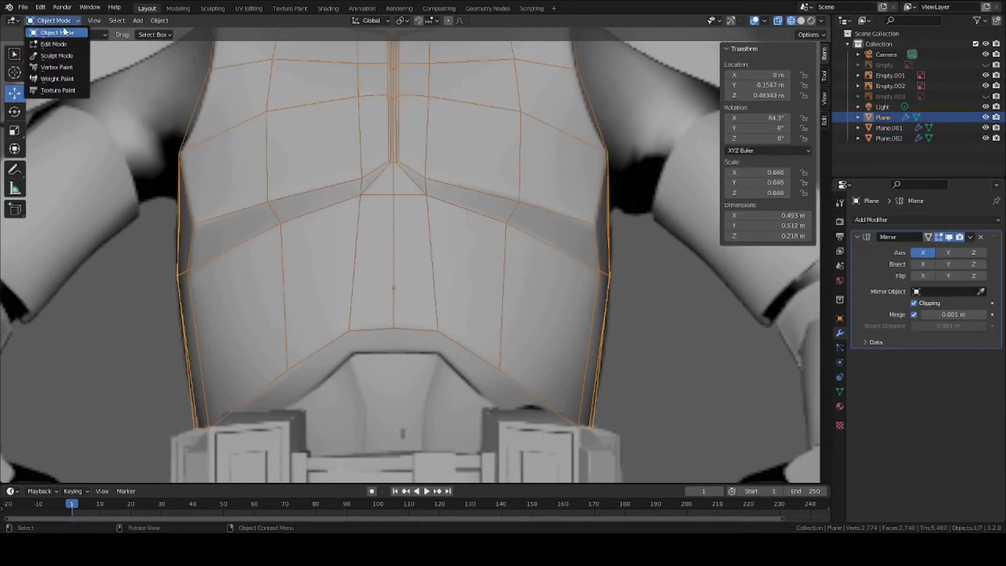
{"action": "left_click", "coordinate": [50, 43]}
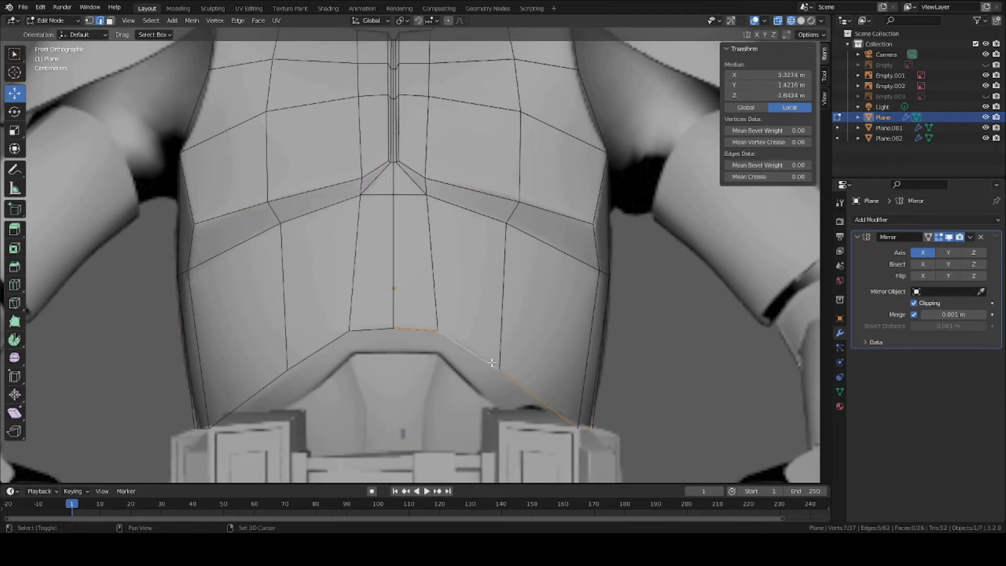
Step: Save the file, extrude the panel's selected bottom border edges downward, and scale the new edges down slightly
{"action": "key", "text": "ctrl+s"}
{"action": "middle_click_drag", "start_coordinate": [482, 370], "coordinate": [469, 267], "text": "shift"}
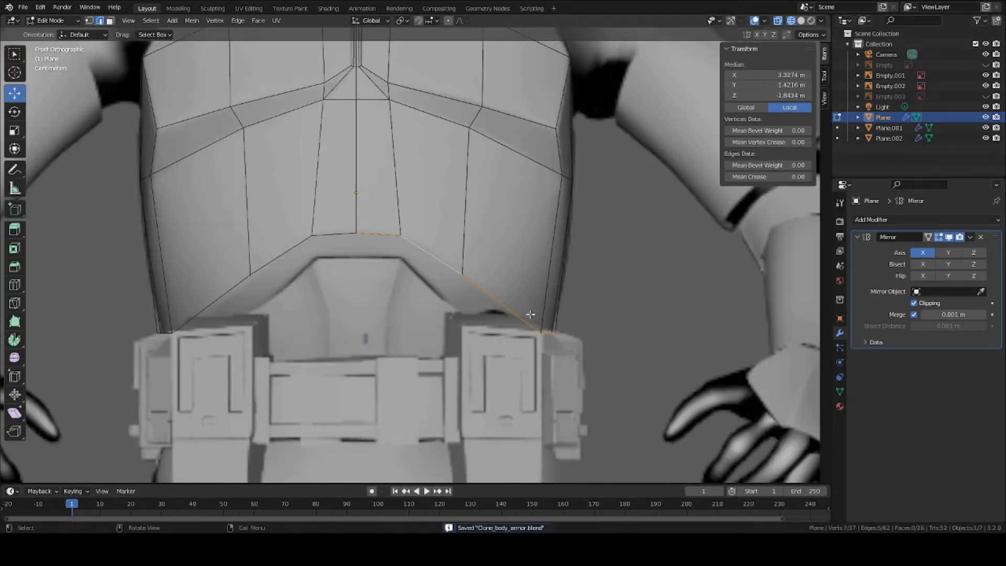
{"action": "key", "text": "s"}
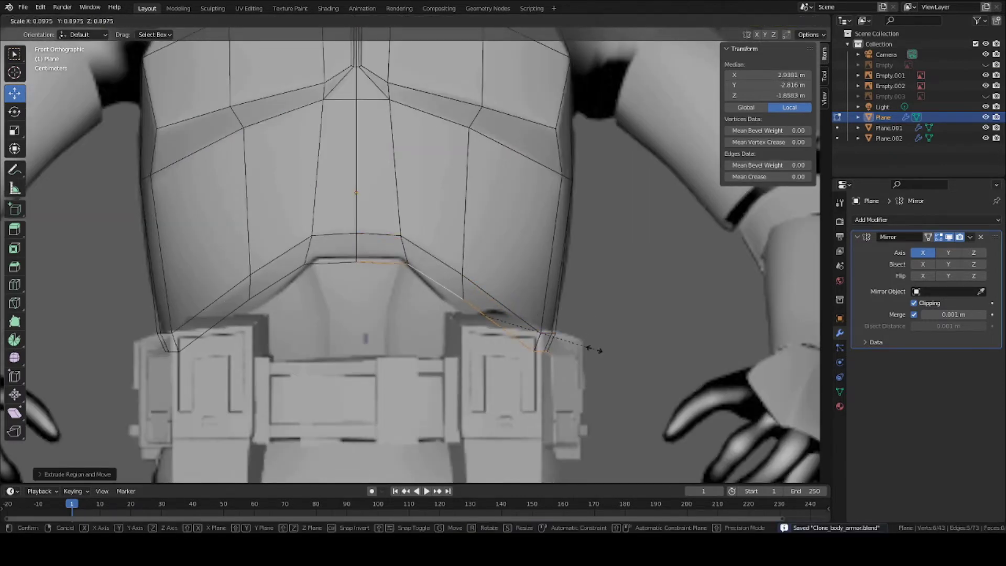
{"action": "left_click", "coordinate": [597, 353]}
Step: Shift the extruded bottom edges so their middle part lines up with the top of the reference's abdomen cutout
{"action": "key", "text": "g"}
{"action": "key", "text": "x"}
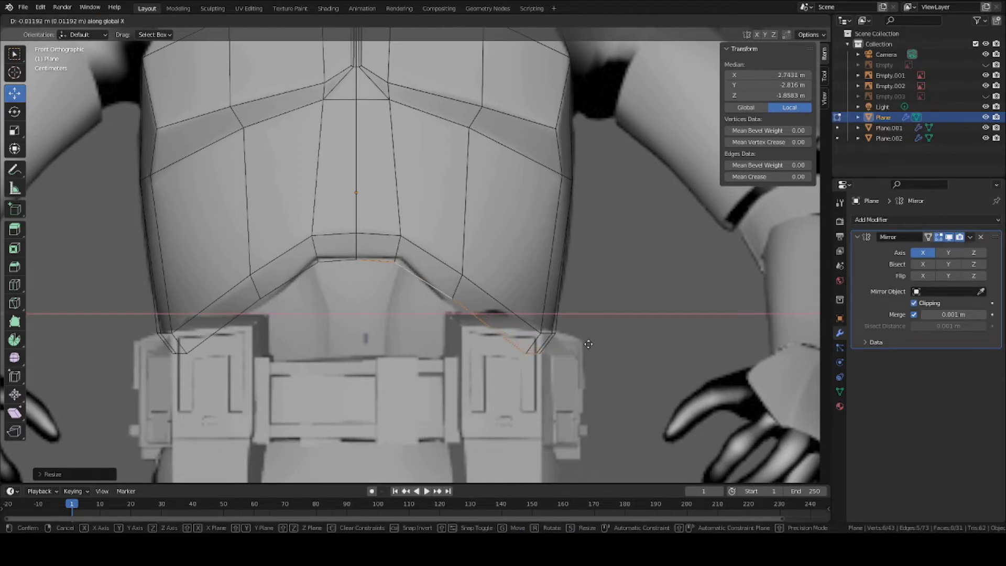
{"action": "left_click", "coordinate": [588, 345]}
{"action": "key", "text": "g"}
{"action": "left_click", "coordinate": [597, 340]}
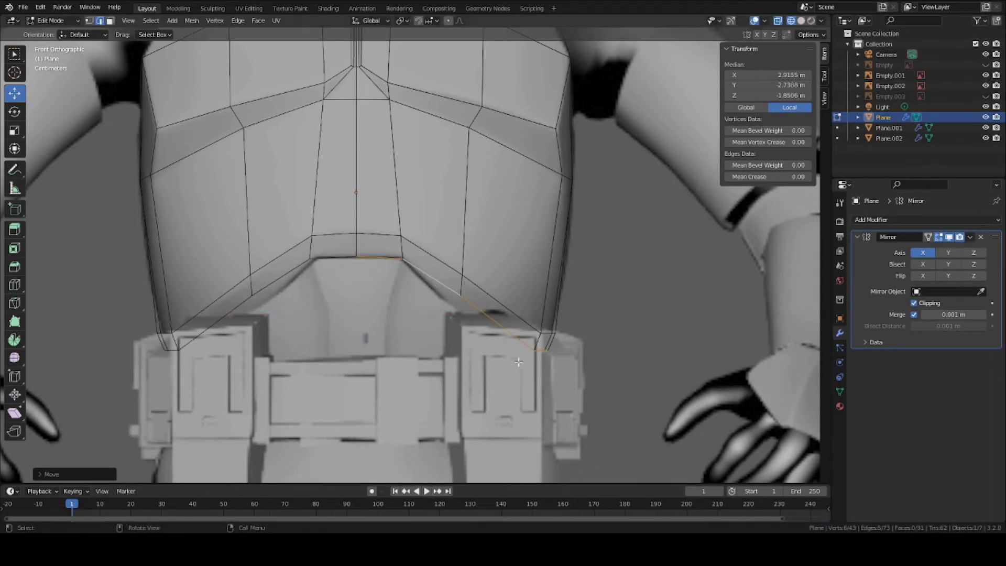
Step: Move the extruded vertex midway along the cutout's slanted side onto the reference's cutout line
{"action": "scroll", "coordinate": [464, 315], "scroll_direction": "up", "scroll_amount": 2}
{"action": "key", "text": "g"}
{"action": "left_click", "coordinate": [455, 326]}
{"action": "middle_click_drag", "start_coordinate": [428, 184], "coordinate": [405, 372], "text": "shift"}
{"action": "scroll", "coordinate": [406, 372], "scroll_direction": "down", "scroll_amount": 3}
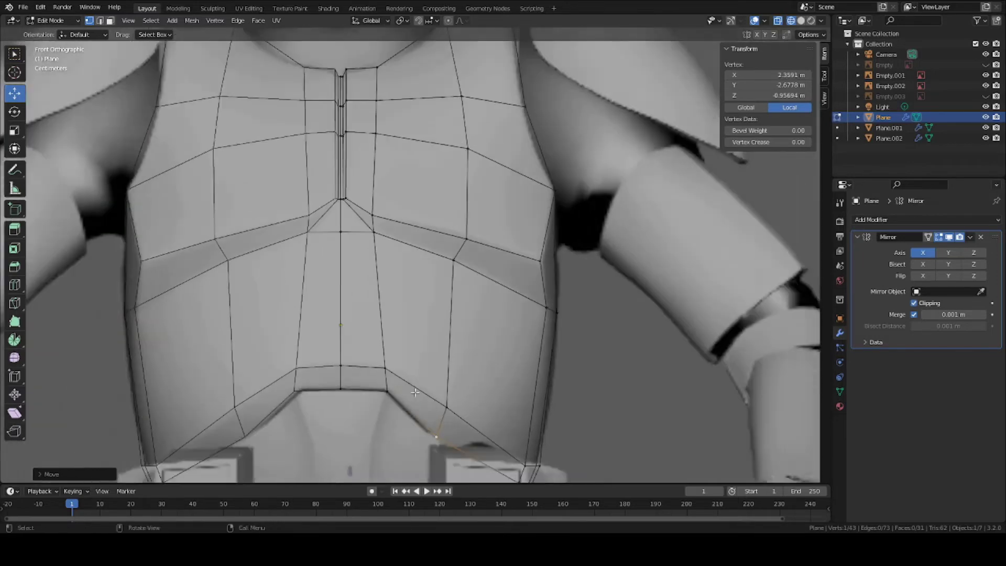
{"action": "middle_click_drag", "start_coordinate": [448, 412], "coordinate": [436, 273], "text": "shift"}
{"action": "scroll", "coordinate": [437, 273], "scroll_direction": "down", "scroll_amount": 2}
{"action": "scroll", "coordinate": [437, 274], "scroll_direction": "up", "scroll_amount": 5}
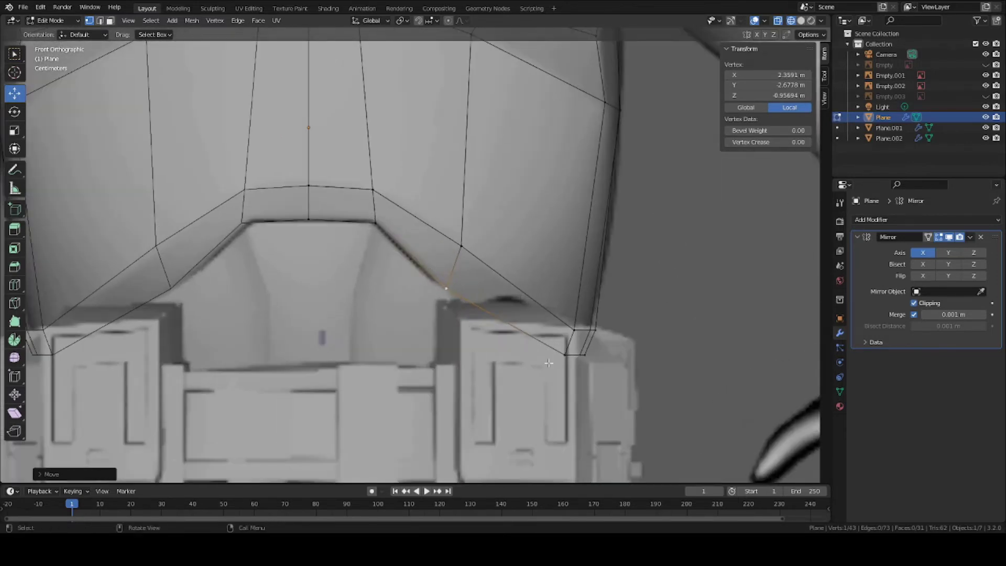
Step: Move the bottom outer corner's extruded edge and its neighboring side vertex inward onto the top of the belt box
{"action": "key", "text": "2"}
{"action": "left_click", "coordinate": [566, 357]}
{"action": "key", "text": "g"}
{"action": "left_click", "coordinate": [516, 343]}
{"action": "key", "text": "1"}
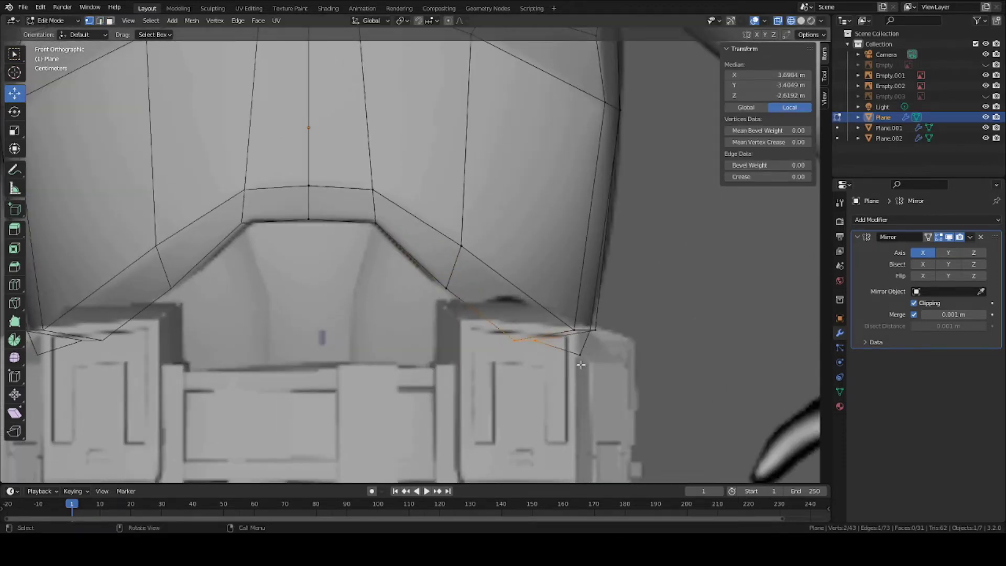
{"action": "left_click", "coordinate": [579, 362]}
{"action": "key", "text": "g"}
{"action": "left_click", "coordinate": [548, 348]}
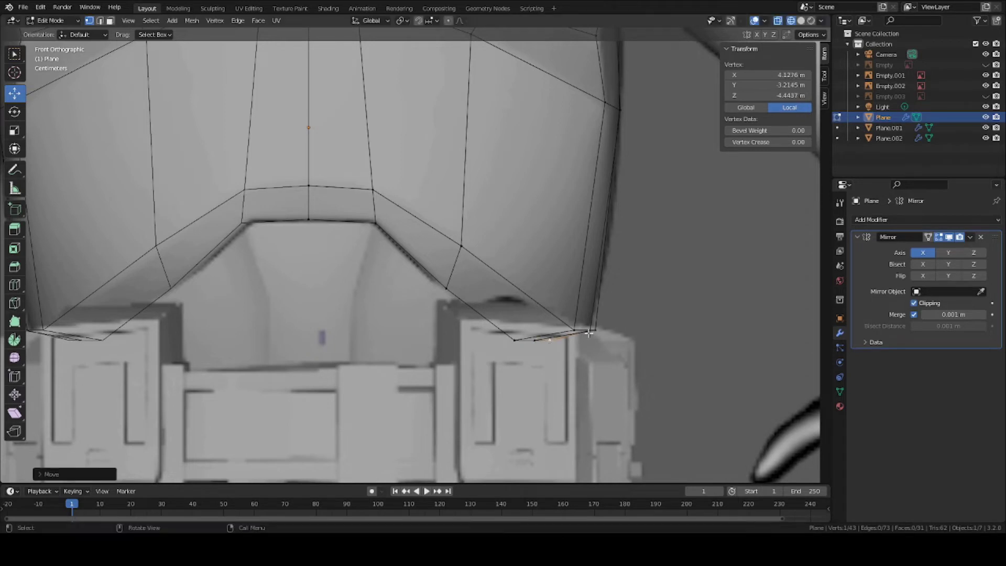
Step: Nudge the extruded corner vertex above the belt box slightly along X
{"action": "scroll", "coordinate": [559, 333], "scroll_direction": "down", "scroll_amount": 1}
{"action": "left_click", "coordinate": [505, 334]}
{"action": "key", "text": "g"}
{"action": "key", "text": "x"}
{"action": "left_click", "coordinate": [511, 334]}
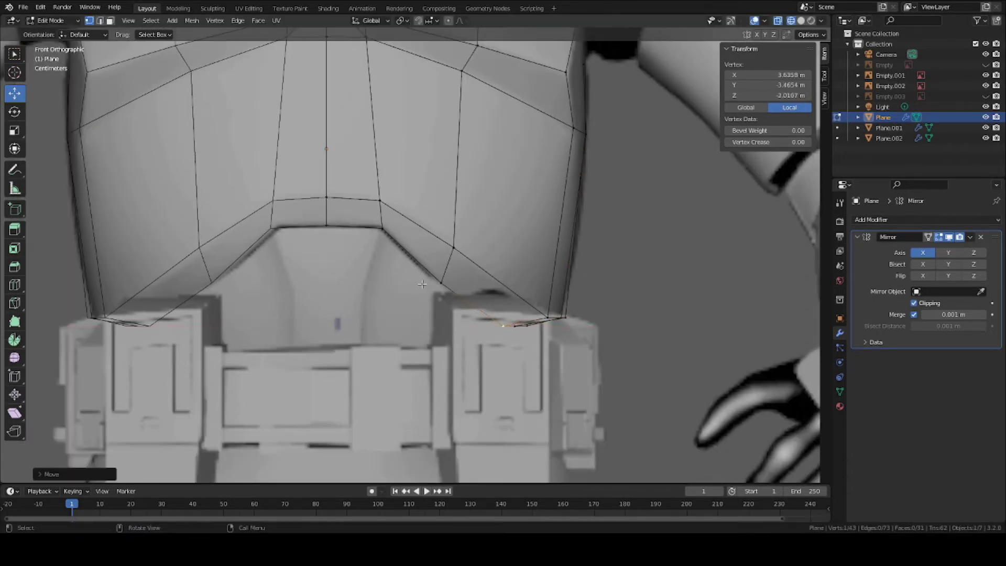
Step: Fine-tune the cutout's slanted-side vertex along X and move its upper corner vertex onto the reference's corner
{"action": "left_click", "coordinate": [421, 280]}
{"action": "key", "text": "g"}
{"action": "key", "text": "x"}
{"action": "left_click", "coordinate": [420, 280]}
{"action": "left_click", "coordinate": [382, 229]}
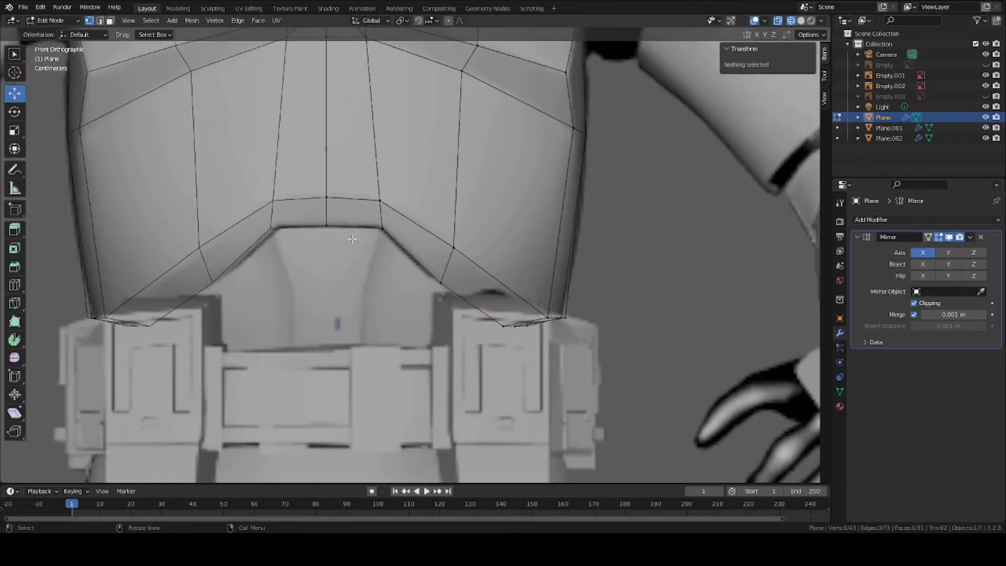
{"action": "key", "text": "g"}
{"action": "left_click", "coordinate": [381, 228]}
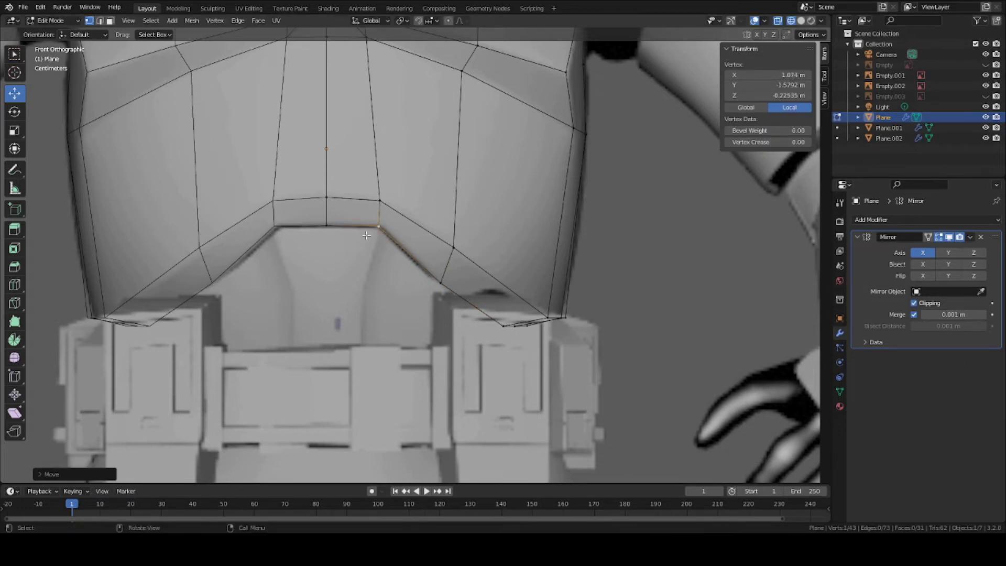
Step: Select the whole bottom border edge loop and, in the side view, move it back along Y by about 0.014 m
{"action": "key", "text": "2"}
{"action": "left_click", "coordinate": [366, 232]}
{"action": "key", "text": "a"}
{"action": "key", "text": "a"}
{"action": "left_click", "coordinate": [408, 267], "text": "alt"}
{"action": "key", "text": "KP_3"}
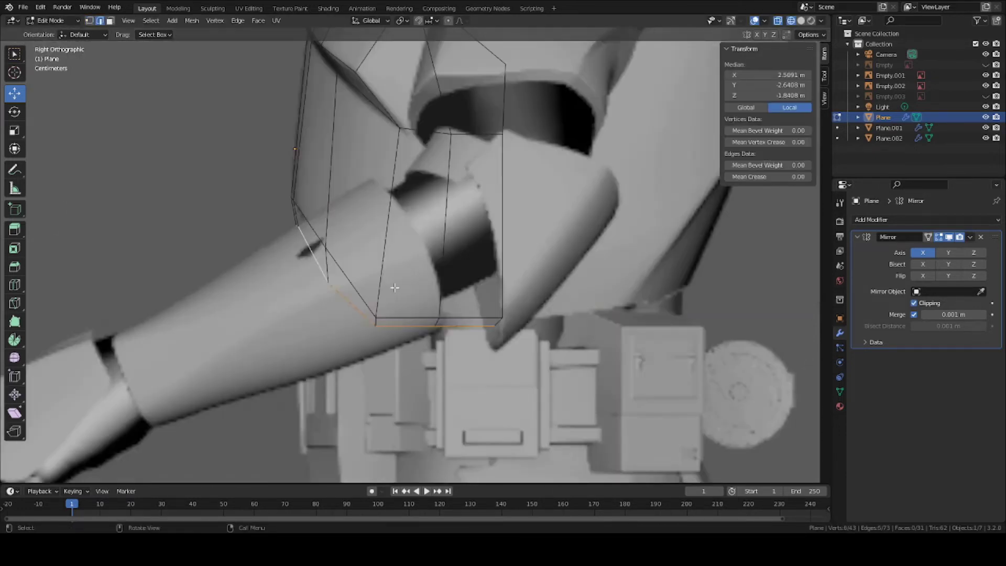
{"action": "scroll", "coordinate": [368, 287], "scroll_direction": "up", "scroll_amount": 1}
{"action": "key", "text": "g"}
{"action": "key", "text": "y"}
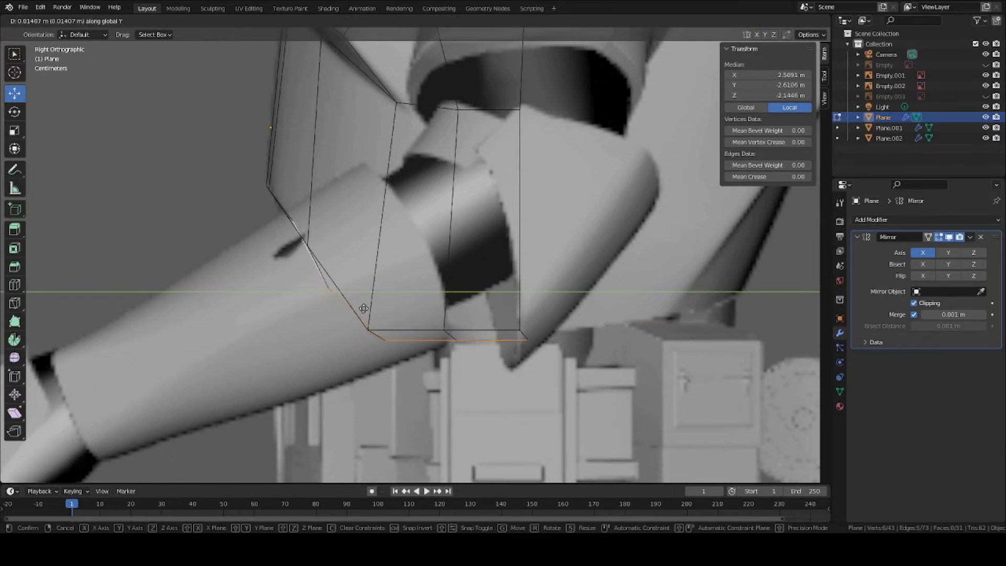
{"action": "left_click", "coordinate": [362, 309]}
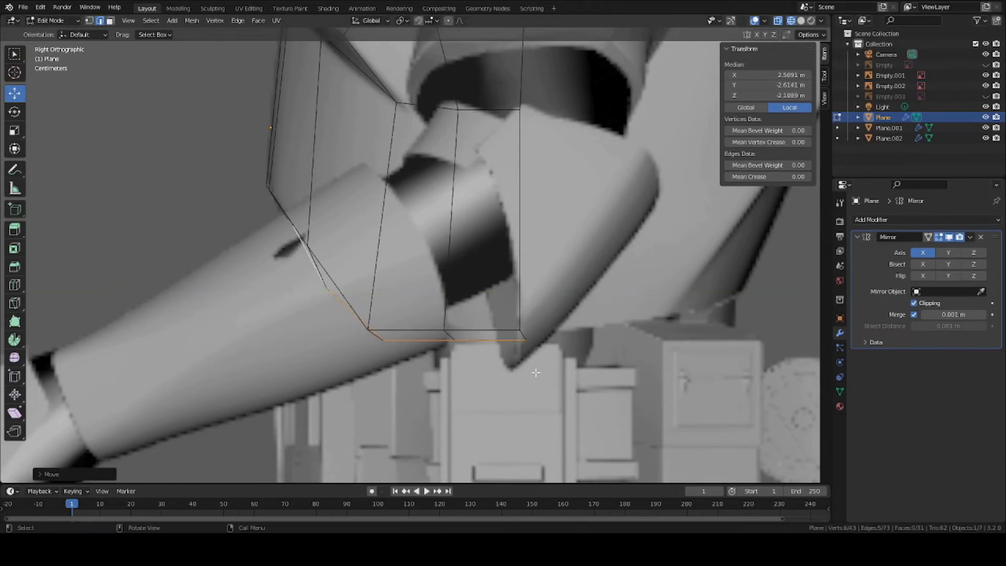
Step: In the side view, move the lower rim's rear corner vertex and the vertex on its slanted border along Y into line with the adjacent edges
{"action": "left_click", "coordinate": [527, 339]}
{"action": "key", "text": "g"}
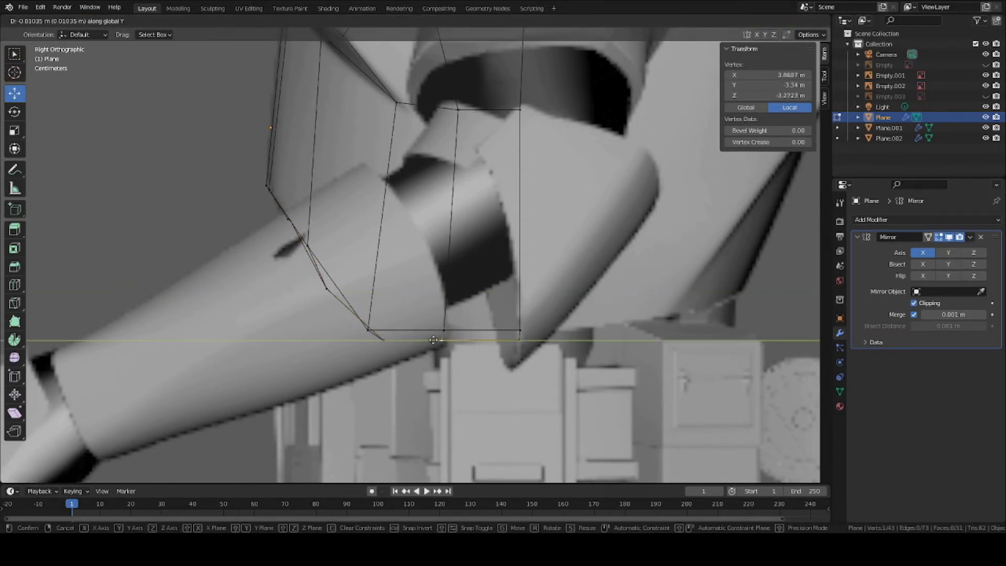
{"action": "left_click", "coordinate": [434, 339]}
{"action": "left_click", "coordinate": [315, 287]}
{"action": "key", "text": "g"}
{"action": "key", "text": "y"}
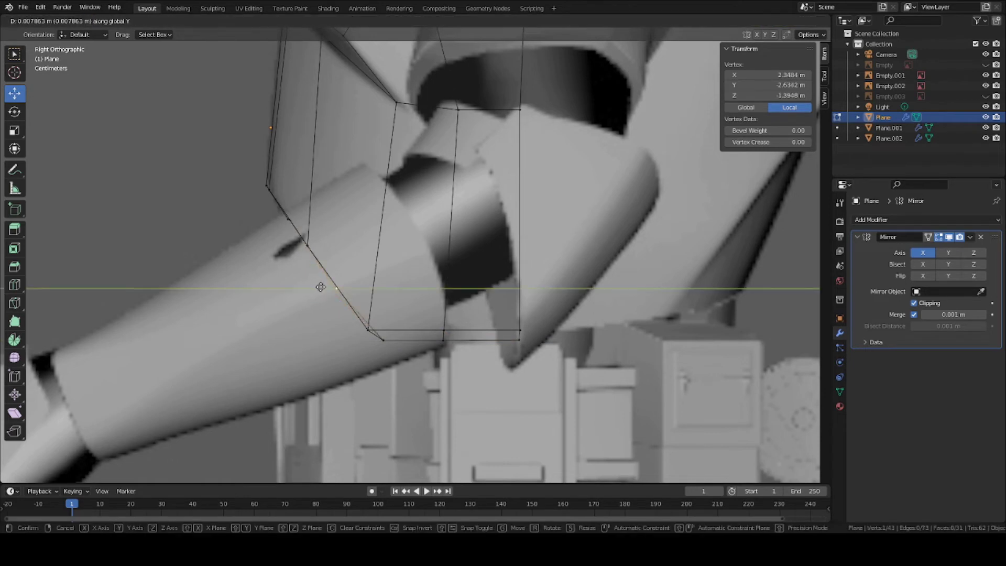
{"action": "left_click", "coordinate": [321, 287]}
Step: Fine-tune the slanted border's vertex along Y until it sits on the slanted edge, and shift the rim's front bottom corner by about -0.004 m along Y
{"action": "scroll", "coordinate": [293, 285], "scroll_direction": "up", "scroll_amount": 2}
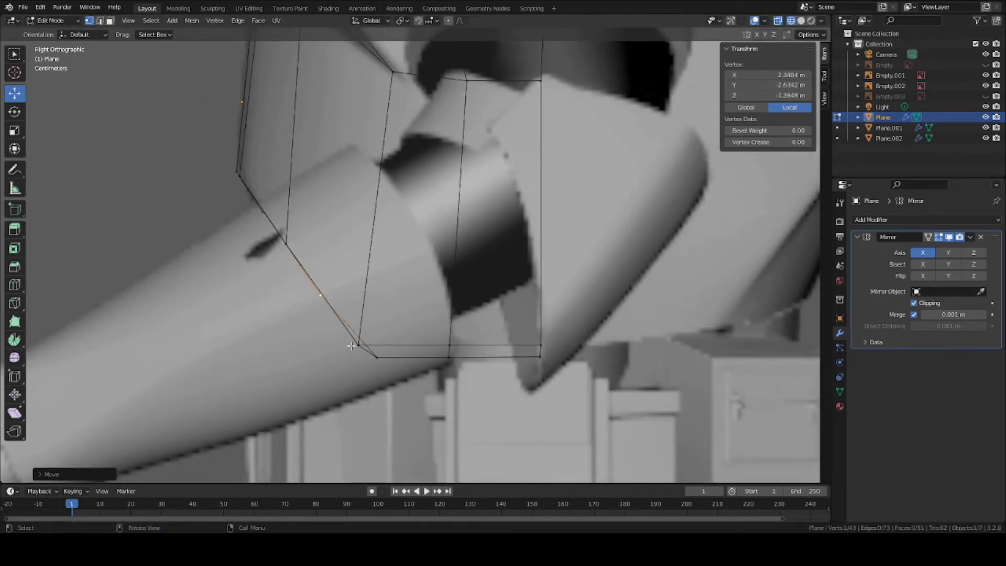
{"action": "scroll", "coordinate": [351, 346], "scroll_direction": "up", "scroll_amount": 3}
{"action": "middle_click_drag", "start_coordinate": [252, 308], "coordinate": [336, 312], "text": "shift"}
{"action": "scroll", "coordinate": [340, 313], "scroll_direction": "down", "scroll_amount": 3}
{"action": "key", "text": "g"}
{"action": "key", "text": "y"}
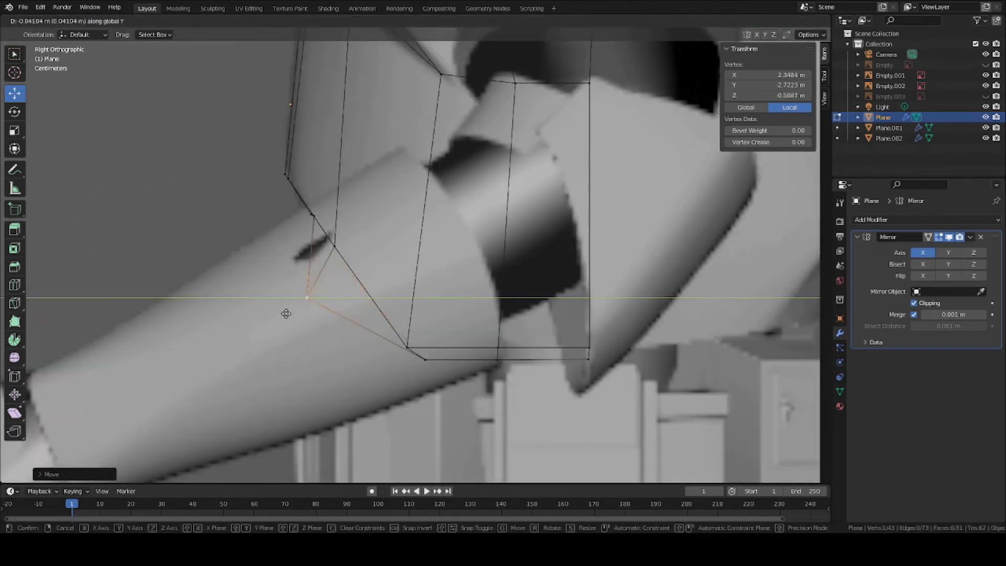
{"action": "left_click", "coordinate": [286, 314]}
{"action": "scroll", "coordinate": [395, 318], "scroll_direction": "up", "scroll_amount": 3}
{"action": "key", "text": "g"}
{"action": "key", "text": "y"}
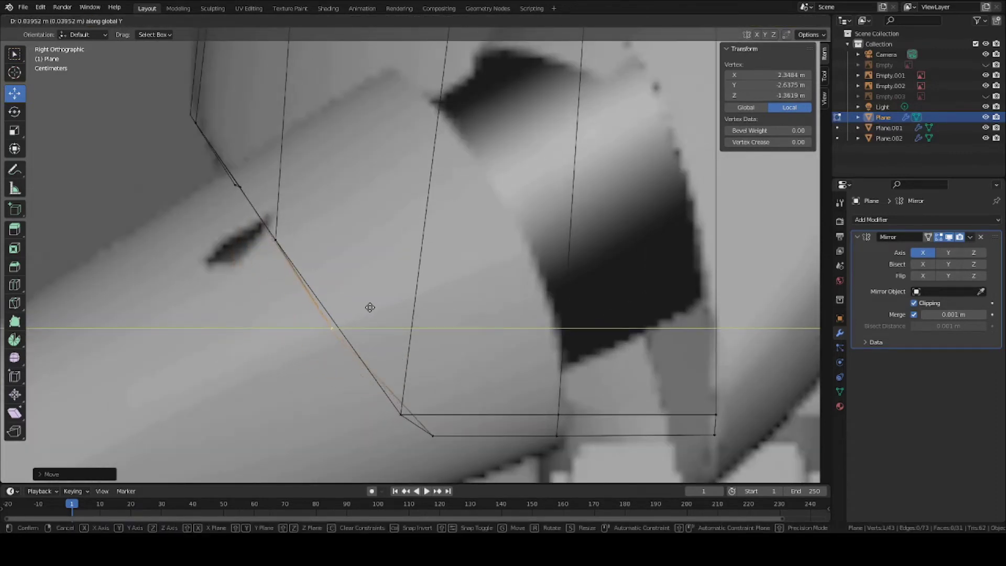
{"action": "left_click", "coordinate": [375, 306]}
{"action": "key", "text": "g"}
{"action": "key", "text": "y"}
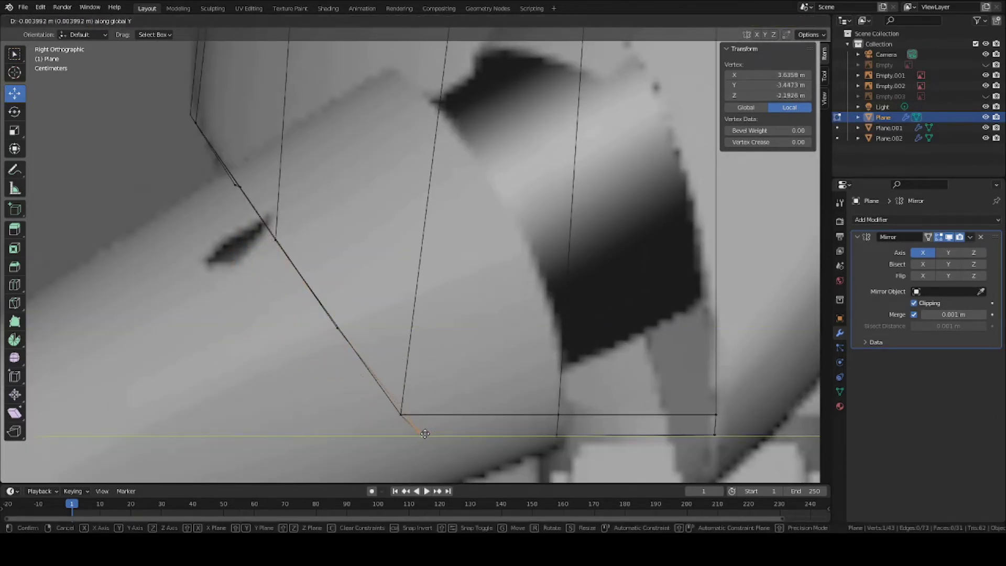
{"action": "left_click", "coordinate": [424, 434]}
Step: Save the file and add a Subdivision Surface modifier to the chest armor with 2 viewport levels
{"action": "scroll", "coordinate": [418, 416], "scroll_direction": "down", "scroll_amount": 3}
{"action": "middle_click_drag", "start_coordinate": [324, 366], "coordinate": [407, 366]}
{"action": "key", "text": "ctrl+s"}
{"action": "key", "text": "Tab"}
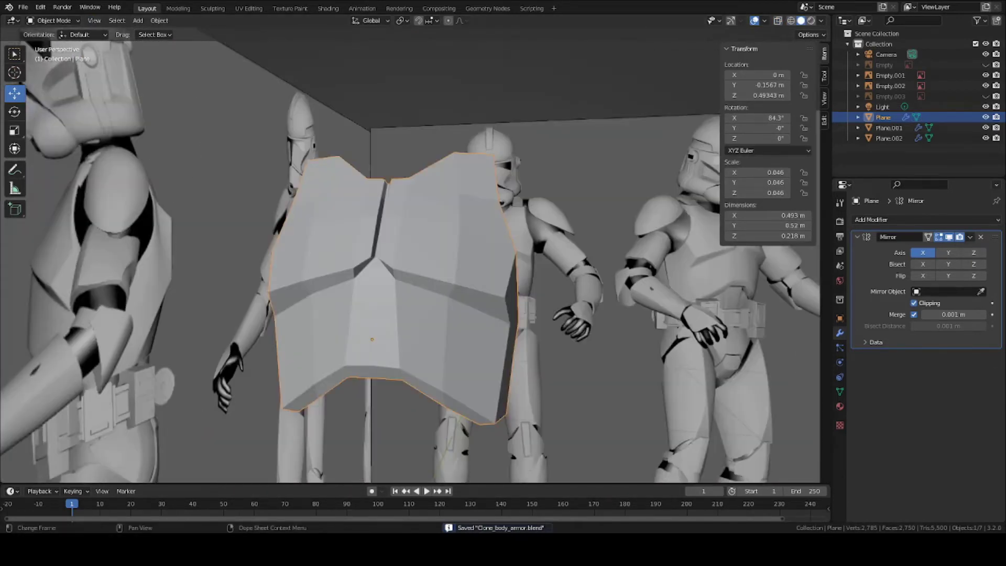
{"action": "mouse_move", "coordinate": [414, 263]}
{"action": "middle_mouse_down"}
{"action": "mouse_move", "coordinate": [370, 241]}
{"action": "mouse_move", "coordinate": [417, 269]}
{"action": "middle_mouse_up"}
{"action": "left_click", "coordinate": [915, 220]}
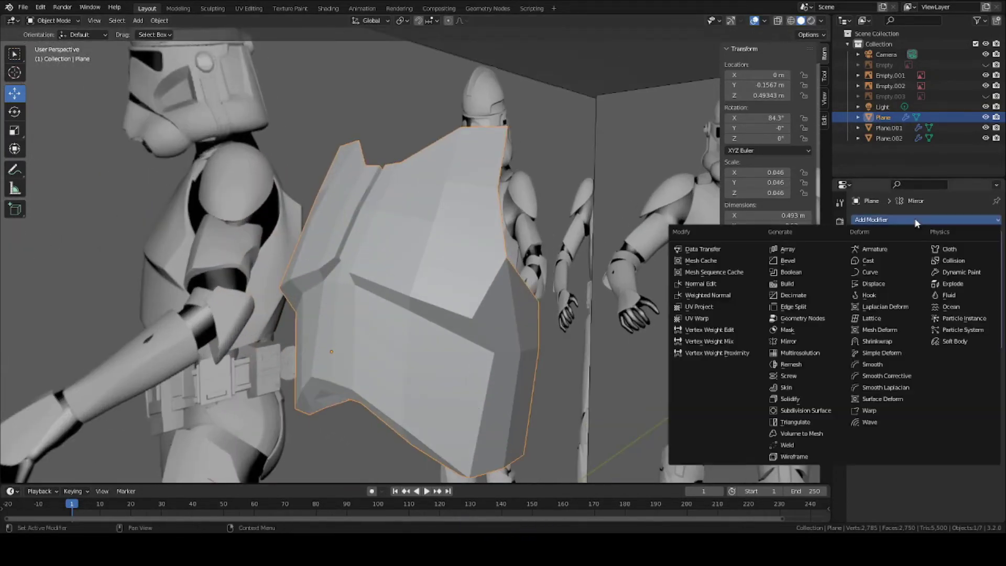
{"action": "left_click", "coordinate": [912, 219]}
{"action": "left_click", "coordinate": [825, 412]}
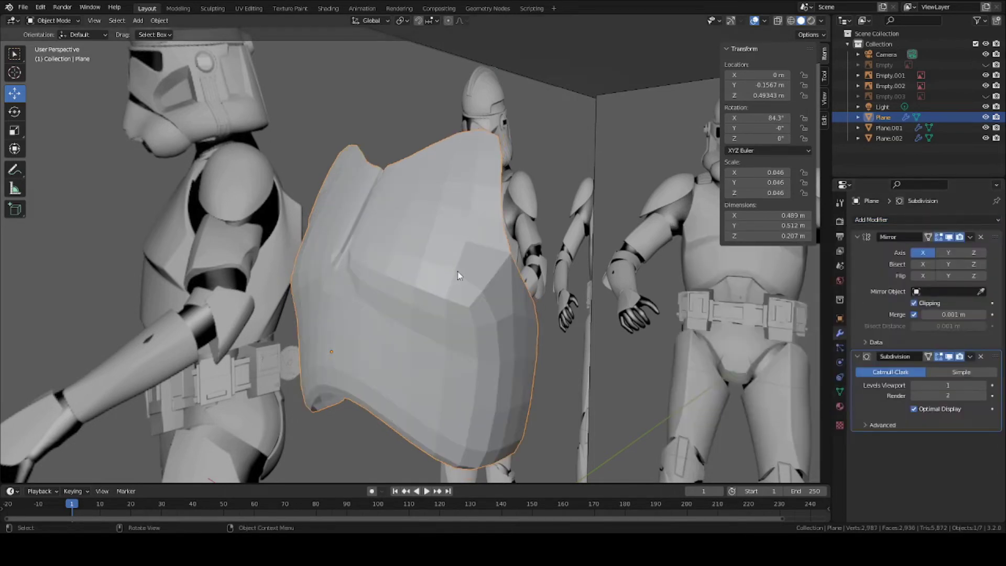
{"action": "middle_click_drag", "start_coordinate": [458, 272], "coordinate": [483, 271]}
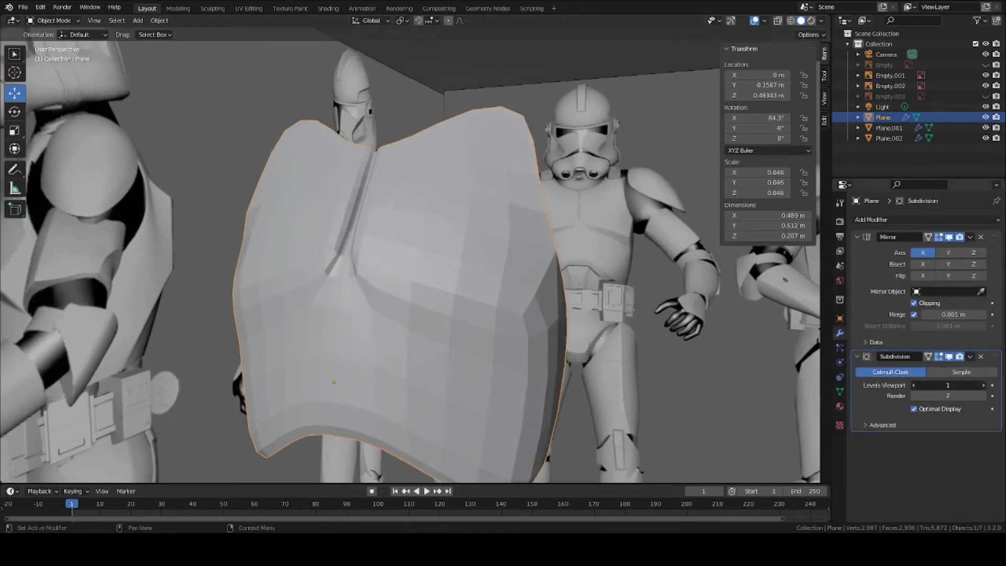
{"action": "left_click", "coordinate": [983, 385]}
Step: Add an edge loop along the lower chest ridge that continues up the center groove
{"action": "key", "text": "Tab"}
{"action": "scroll", "coordinate": [401, 245], "scroll_direction": "up", "scroll_amount": 3}
{"action": "middle_click_drag", "start_coordinate": [401, 246], "coordinate": [381, 234]}
{"action": "scroll", "coordinate": [381, 235], "scroll_direction": "down", "scroll_amount": 3}
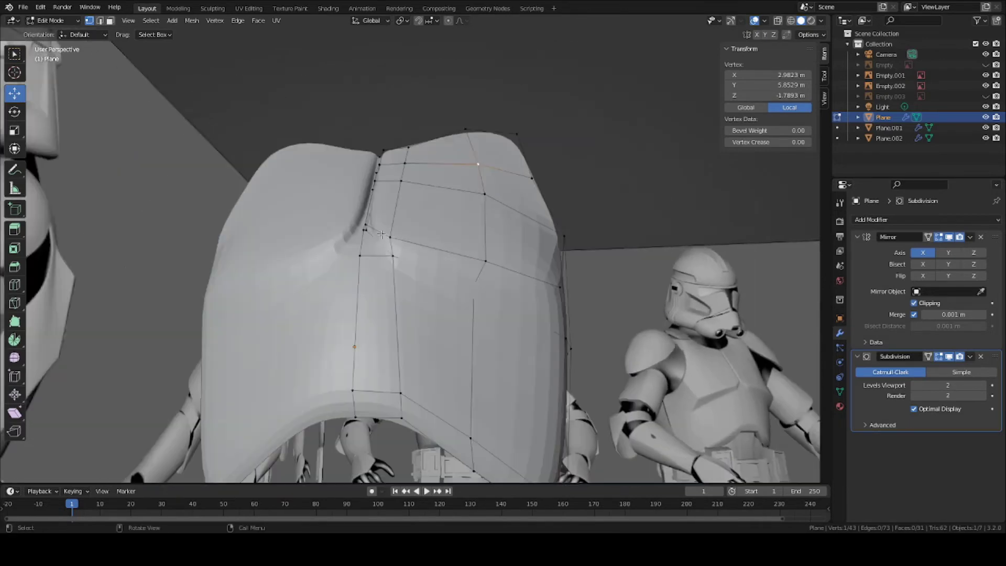
{"action": "middle_click_drag", "start_coordinate": [436, 262], "coordinate": [433, 242]}
{"action": "key", "text": "Tab"}
{"action": "scroll", "coordinate": [416, 256], "scroll_direction": "down", "scroll_amount": 3}
{"action": "middle_click_drag", "start_coordinate": [498, 262], "coordinate": [435, 219]}
{"action": "key", "text": "Tab"}
{"action": "scroll", "coordinate": [468, 261], "scroll_direction": "up", "scroll_amount": 3}
{"action": "key", "text": "ctrl+r"}
{"action": "left_click", "coordinate": [435, 219]}
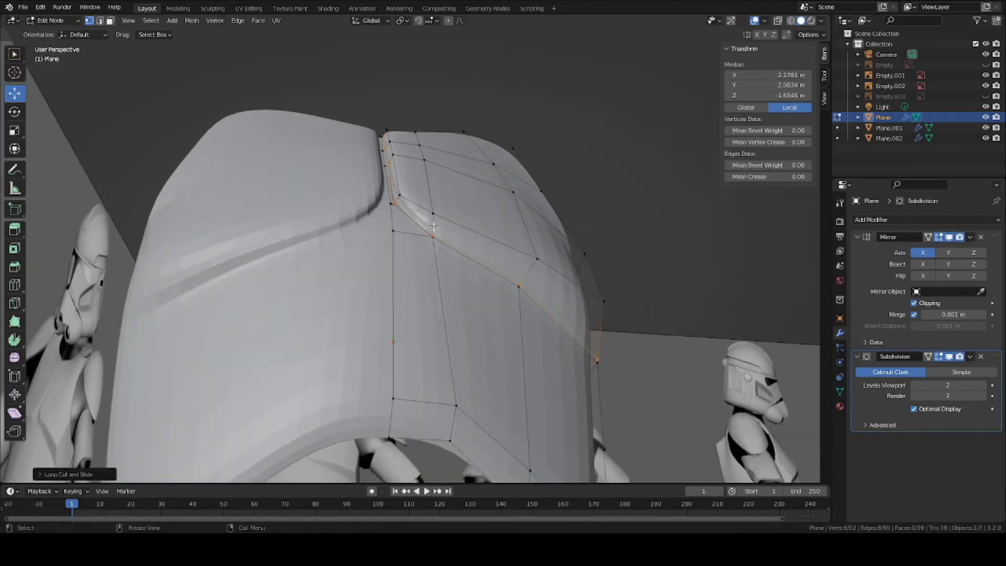
Step: Add a second supporting edge loop beside the chest ridge to sharpen its crease
{"action": "key", "text": "ctrl+r"}
{"action": "left_click", "coordinate": [434, 226]}
{"action": "left_click", "coordinate": [435, 216]}
{"action": "middle_click_drag", "start_coordinate": [435, 216], "coordinate": [461, 289]}
{"action": "key", "text": "Tab"}
{"action": "key", "text": "Tab"}
{"action": "scroll", "coordinate": [520, 313], "scroll_direction": "down", "scroll_amount": 3}
Step: Add two supporting loop cuts down the chest plate next to the center groove
{"action": "key", "text": "ctrl+r"}
{"action": "left_click", "coordinate": [497, 288]}
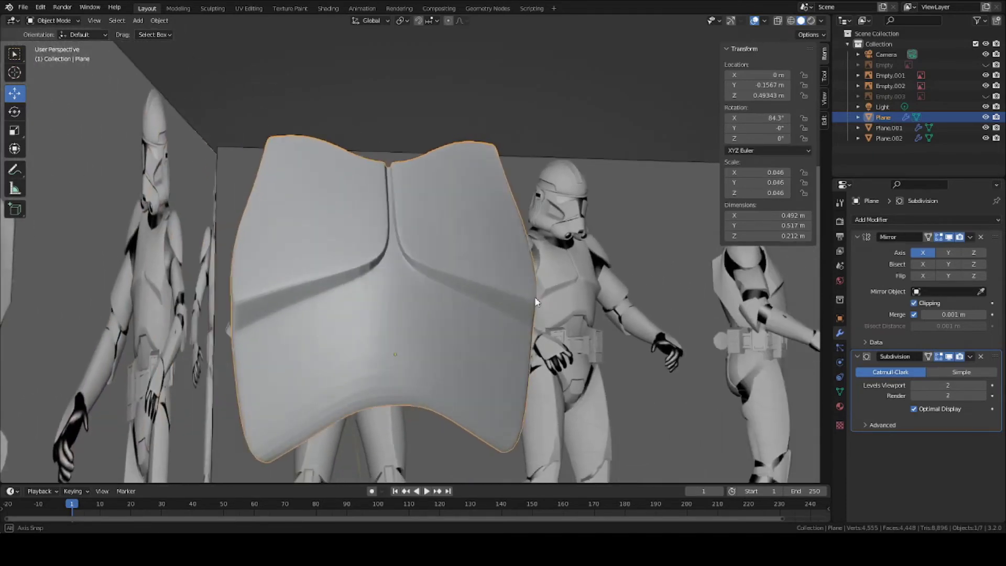
{"action": "scroll", "coordinate": [445, 289], "scroll_direction": "up", "scroll_amount": 4}
{"action": "left_click", "coordinate": [421, 287]}
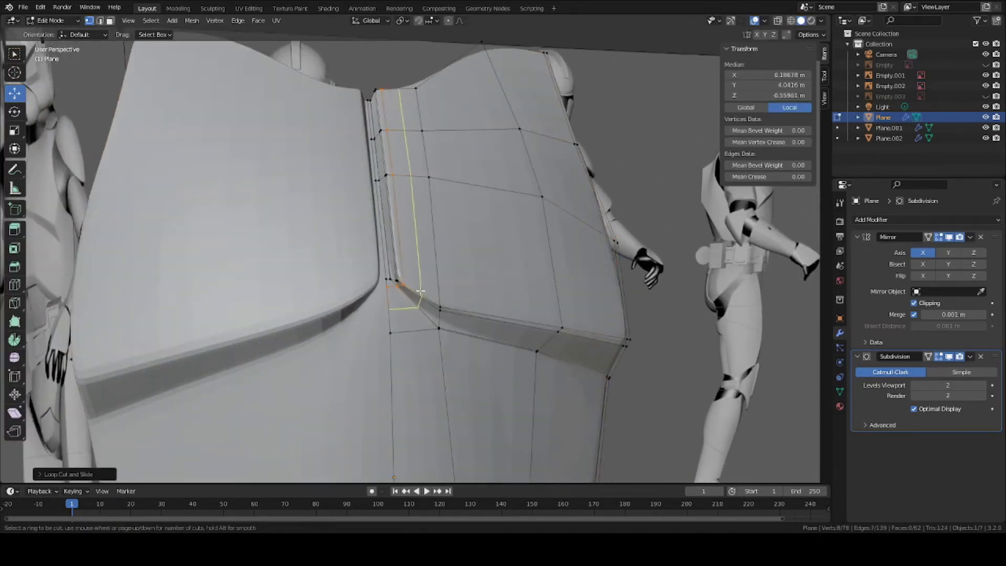
{"action": "left_click", "coordinate": [421, 291]}
{"action": "left_click", "coordinate": [434, 300]}
{"action": "scroll", "coordinate": [434, 300], "scroll_direction": "down", "scroll_amount": 3}
{"action": "middle_click_drag", "start_coordinate": [433, 300], "coordinate": [436, 206]}
{"action": "key", "text": "Tab"}
Step: Slide the upper chest edge beside the center groove outward, and slide the neckline vertex above it outward as well
{"action": "scroll", "coordinate": [429, 251], "scroll_direction": "up", "scroll_amount": 3}
{"action": "scroll", "coordinate": [402, 165], "scroll_direction": "up", "scroll_amount": 2}
{"action": "key", "text": "Tab"}
{"action": "key", "text": "2"}
{"action": "left_click", "coordinate": [388, 199]}
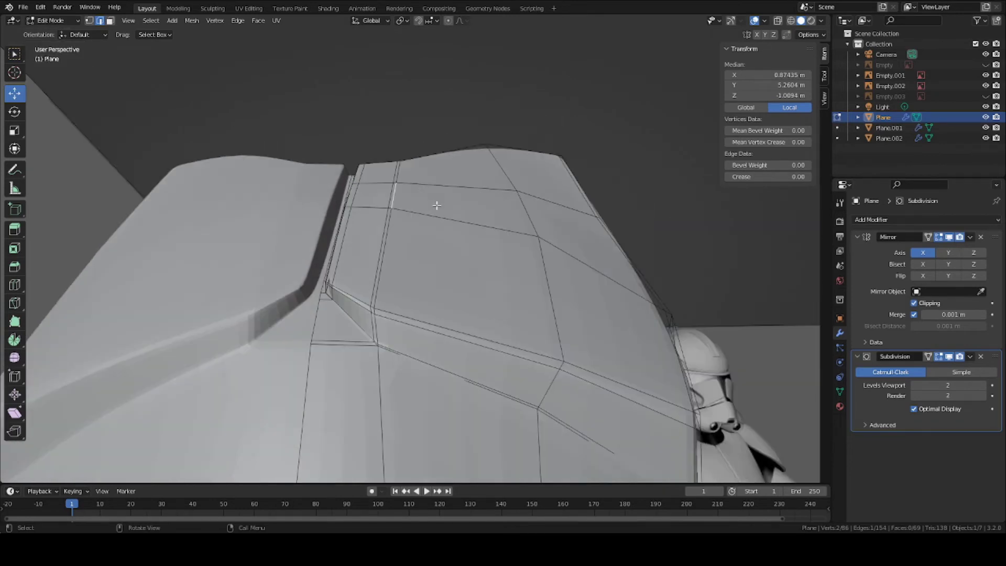
{"action": "key", "text": "g"}
{"action": "key", "text": "g"}
{"action": "left_click", "coordinate": [425, 179]}
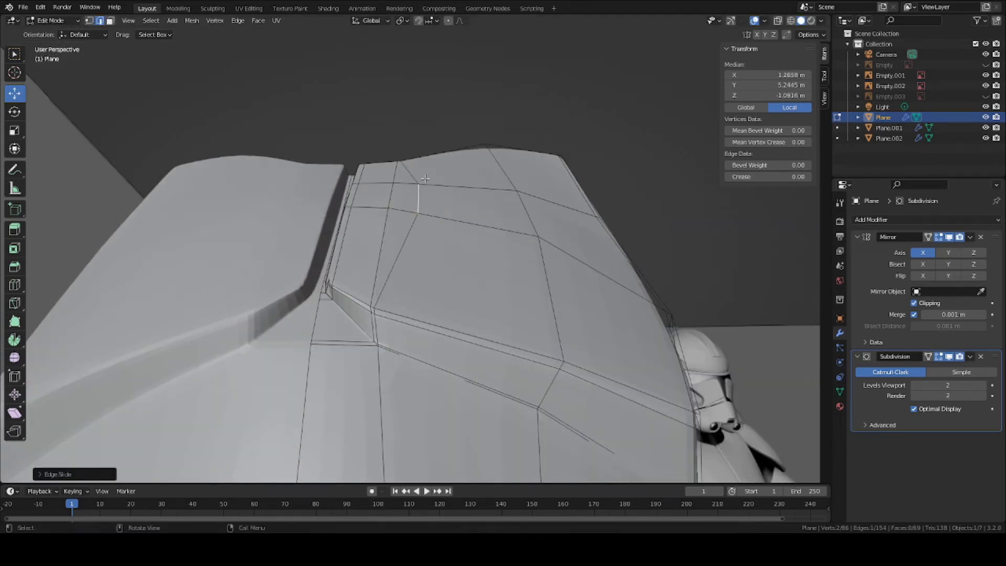
{"action": "key", "text": "g"}
{"action": "key", "text": "g"}
{"action": "left_click", "coordinate": [432, 161]}
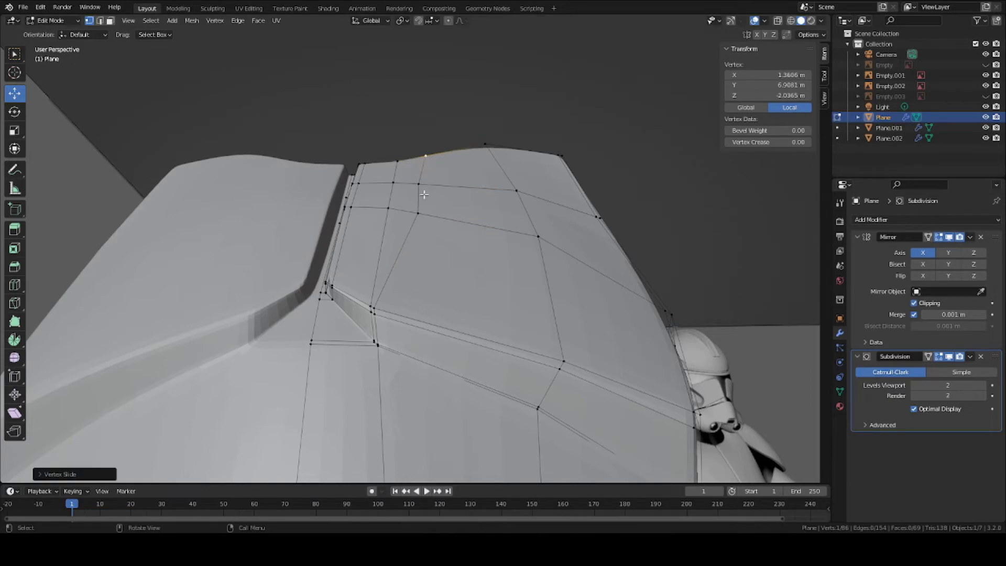
Step: Edge-slide the inner upper chest edge again and reposition a vertex on the loop near the center groove
{"action": "key", "text": "2"}
{"action": "left_click", "coordinate": [421, 194]}
{"action": "key", "text": "g"}
{"action": "key", "text": "g"}
{"action": "left_click", "coordinate": [425, 195]}
{"action": "key", "text": "Tab"}
{"action": "middle_click_drag", "start_coordinate": [425, 201], "coordinate": [431, 334]}
{"action": "key", "text": "Tab"}
{"action": "left_click", "coordinate": [377, 164]}
{"action": "key", "text": "g"}
{"action": "left_click", "coordinate": [378, 164]}
{"action": "key", "text": "Tab"}
Step: Slide the short horizontal edge at the abdomen's center, just below the chest ridge, slightly along its side edges
{"action": "scroll", "coordinate": [431, 335], "scroll_direction": "down", "scroll_amount": 4}
{"action": "scroll", "coordinate": [431, 334], "scroll_direction": "up", "scroll_amount": 1}
{"action": "key", "text": "Tab"}
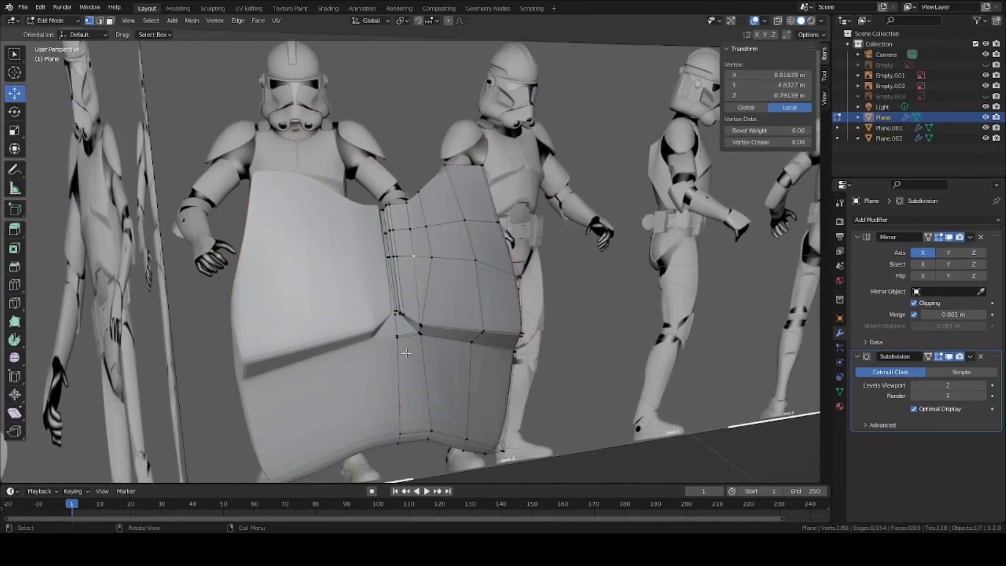
{"action": "scroll", "coordinate": [419, 357], "scroll_direction": "up", "scroll_amount": 1}
{"action": "key", "text": "2"}
{"action": "left_click", "coordinate": [410, 378]}
{"action": "middle_click_drag", "start_coordinate": [410, 378], "coordinate": [412, 226]}
{"action": "scroll", "coordinate": [412, 226], "scroll_direction": "up", "scroll_amount": 2}
{"action": "key", "text": "g"}
{"action": "key", "text": "g"}
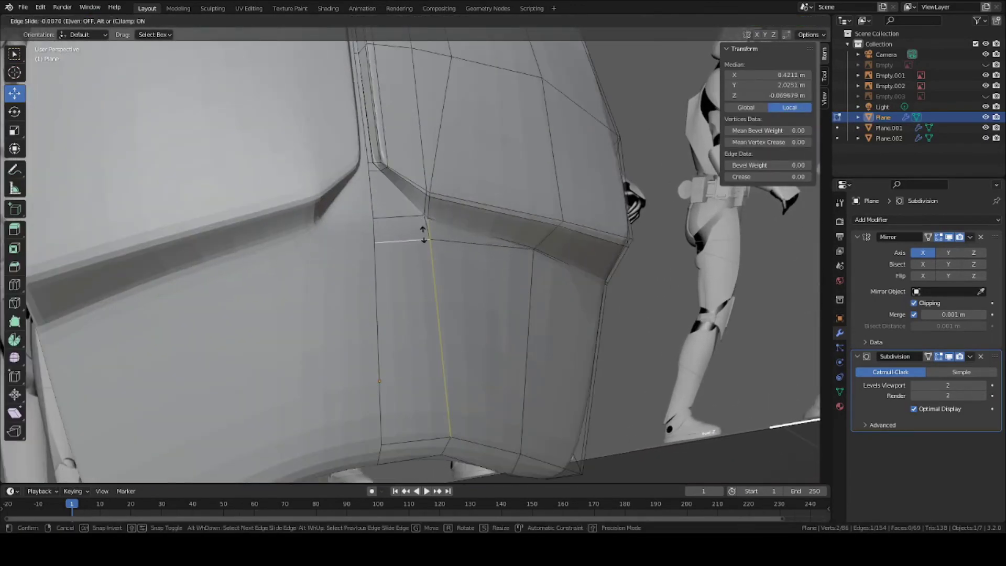
{"action": "left_click", "coordinate": [424, 234]}
Step: Try to slide the short edge at the chest ridge's inner end and save the file
{"action": "key", "text": "Tab"}
{"action": "middle_click_drag", "start_coordinate": [449, 265], "coordinate": [425, 235]}
{"action": "key", "text": "Tab"}
{"action": "left_click", "coordinate": [377, 193]}
{"action": "middle_click_drag", "start_coordinate": [377, 193], "coordinate": [404, 206]}
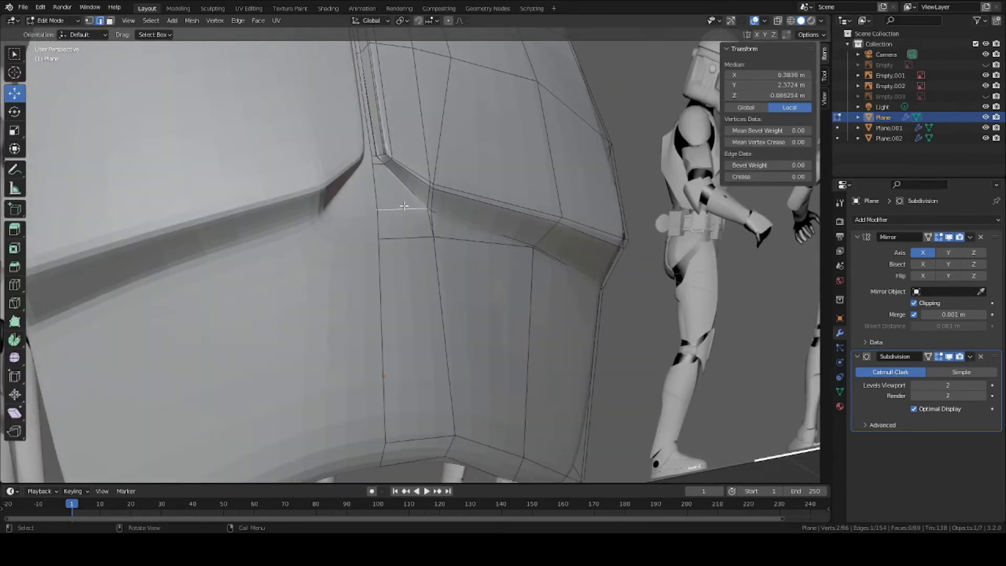
{"action": "key", "text": "2"}
{"action": "left_click", "coordinate": [430, 213]}
{"action": "key", "text": "g"}
{"action": "key", "text": "g"}
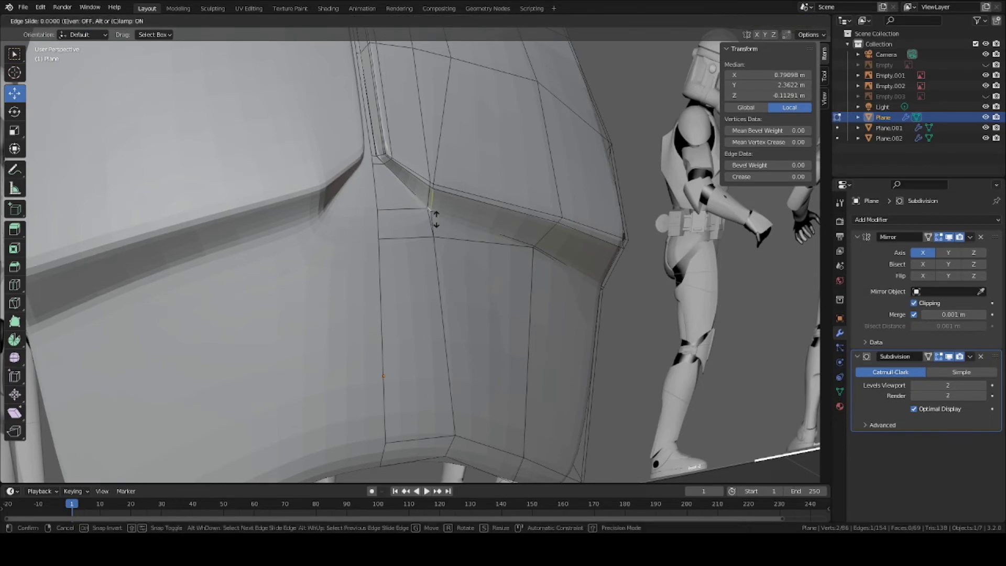
{"action": "left_click", "coordinate": [439, 215]}
{"action": "key", "text": "Tab"}
{"action": "scroll", "coordinate": [443, 228], "scroll_direction": "down", "scroll_amount": 5}
{"action": "key", "text": "ctrl+s"}
Step: Slide the short edge at the ridge's inner end outward along the ridge, and slide the chest plate's inner lower corner vertex outward too
{"action": "middle_click_drag", "start_coordinate": [443, 228], "coordinate": [418, 237]}
{"action": "key", "text": "Tab"}
{"action": "scroll", "coordinate": [418, 237], "scroll_direction": "up", "scroll_amount": 6}
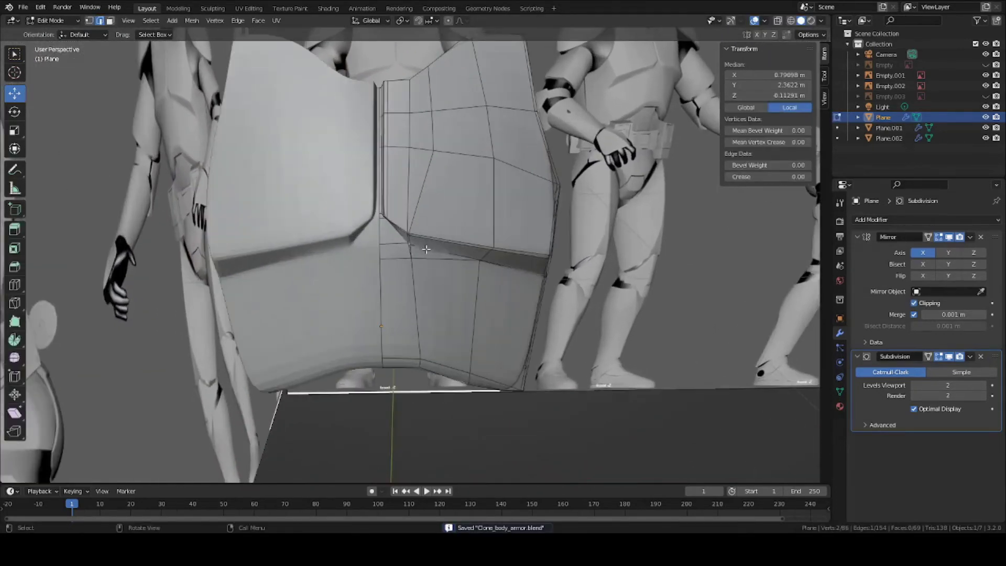
{"action": "key", "text": "g"}
{"action": "key", "text": "g"}
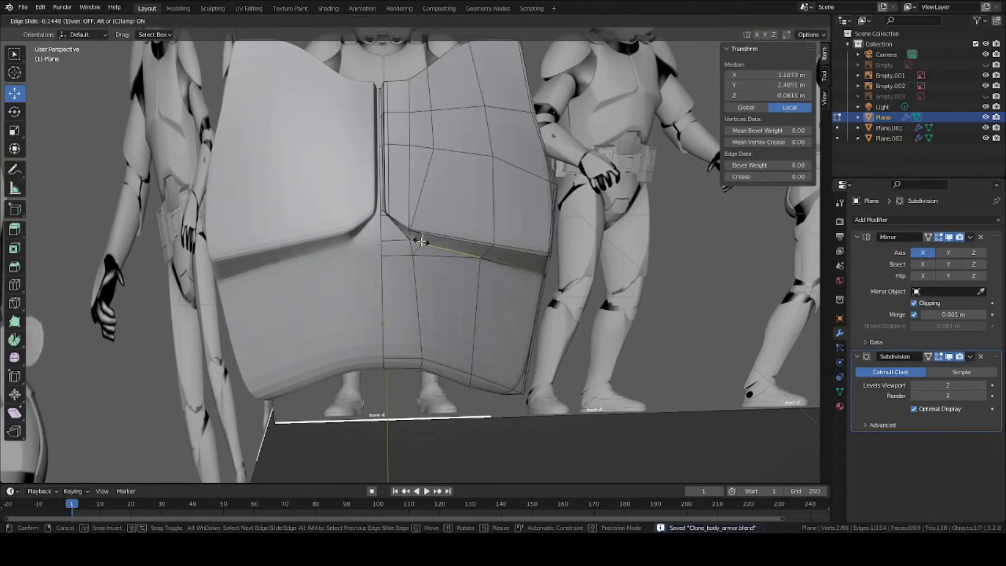
{"action": "scroll", "coordinate": [418, 237], "scroll_direction": "up", "scroll_amount": 3}
{"action": "left_click", "coordinate": [410, 220]}
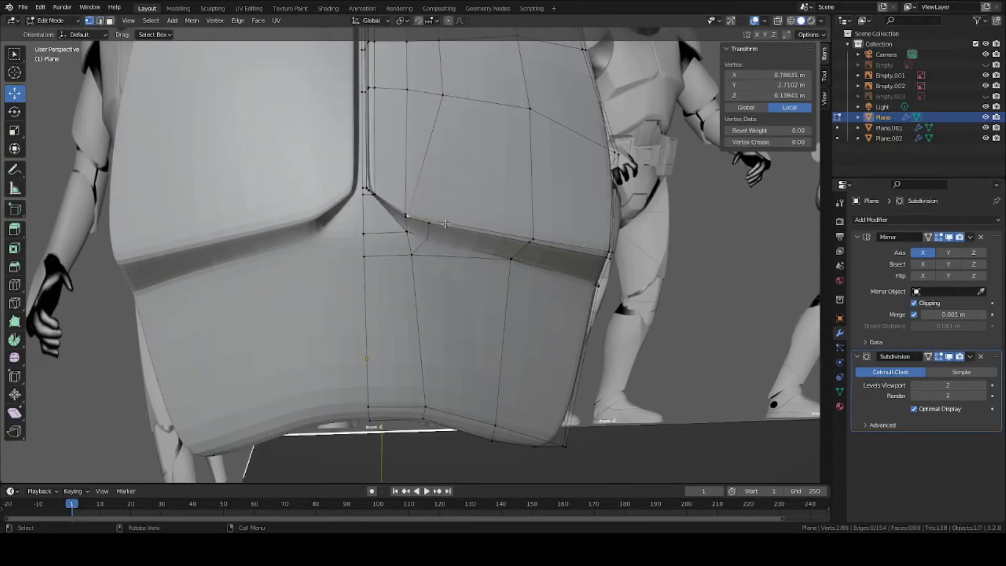
{"action": "key", "text": "g"}
{"action": "key", "text": "g"}
{"action": "left_click", "coordinate": [464, 227]}
{"action": "key", "text": "Tab"}
{"action": "scroll", "coordinate": [467, 232], "scroll_direction": "down", "scroll_amount": 4}
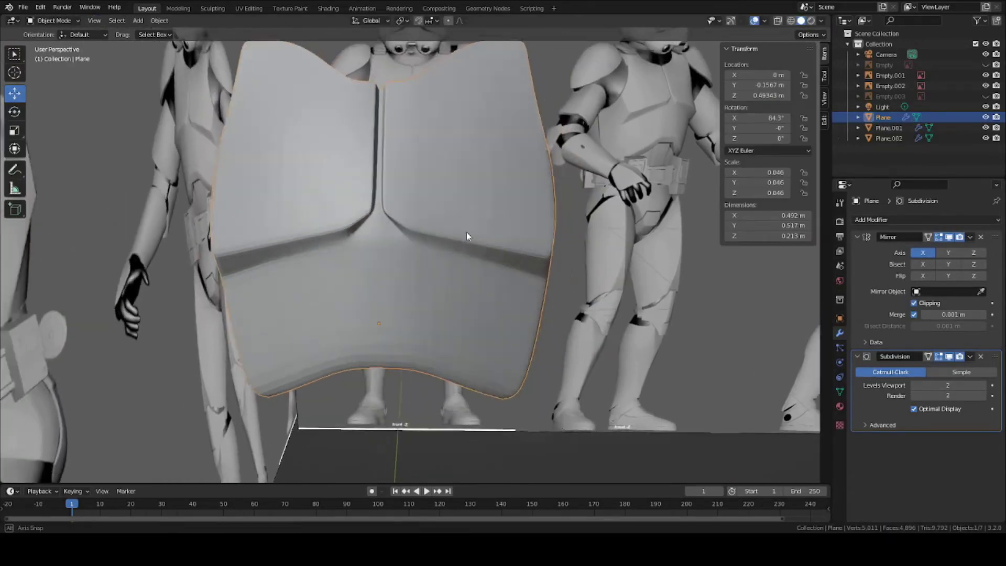
Step: Refine the chest ridge by sliding its edge near the inner corner farther outward, and save the file
{"action": "middle_click_drag", "start_coordinate": [467, 234], "coordinate": [421, 201]}
{"action": "scroll", "coordinate": [505, 218], "scroll_direction": "up", "scroll_amount": 4}
{"action": "key", "text": "Tab"}
{"action": "key", "text": "2"}
{"action": "left_click", "coordinate": [457, 205]}
{"action": "key", "text": "g"}
{"action": "key", "text": "g"}
{"action": "key", "text": "g"}
{"action": "key", "text": "g"}
{"action": "left_click", "coordinate": [471, 206]}
{"action": "key", "text": "Tab"}
{"action": "scroll", "coordinate": [472, 210], "scroll_direction": "down", "scroll_amount": 4}
{"action": "key", "text": "ctrl+s"}
{"action": "key", "text": "Tab"}
{"action": "scroll", "coordinate": [414, 215], "scroll_direction": "up", "scroll_amount": 2}
{"action": "key", "text": "ctrl+r"}
{"action": "left_click", "coordinate": [437, 208]}
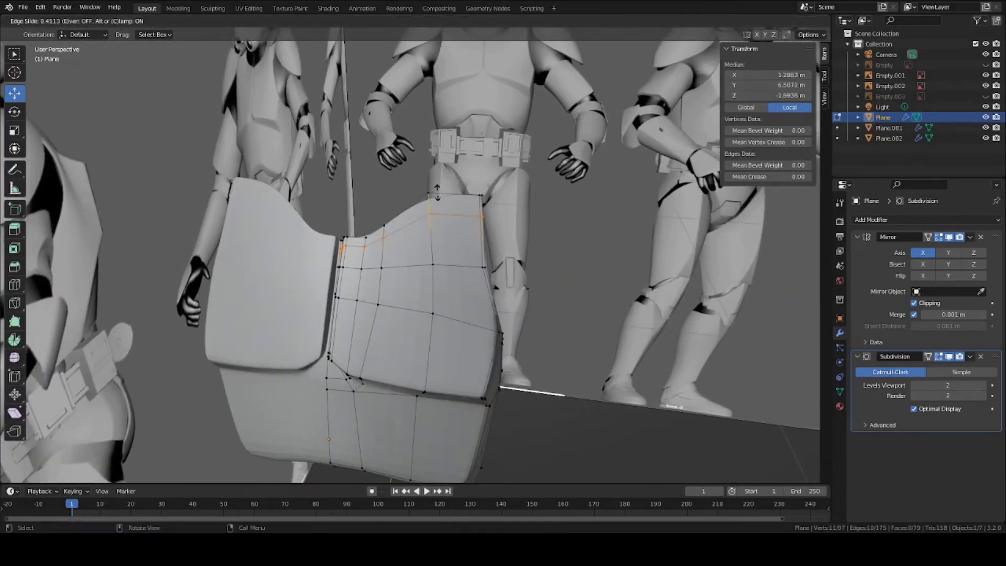
{"action": "key", "text": "ctrl+z"}
Step: Move the neckline vertex between the center groove and the shoulder along X and save the file
{"action": "middle_click_drag", "start_coordinate": [440, 203], "coordinate": [463, 222]}
{"action": "left_click", "coordinate": [421, 237]}
{"action": "key", "text": "g"}
{"action": "key", "text": "x"}
{"action": "left_click", "coordinate": [424, 224]}
{"action": "key", "text": "Tab"}
{"action": "key", "text": "ctrl+s"}
Step: In the front view, move the shoulder's inner top vertex onto the reference's neckline corner
{"action": "scroll", "coordinate": [436, 233], "scroll_direction": "down", "scroll_amount": 3}
{"action": "scroll", "coordinate": [463, 222], "scroll_direction": "up", "scroll_amount": 3}
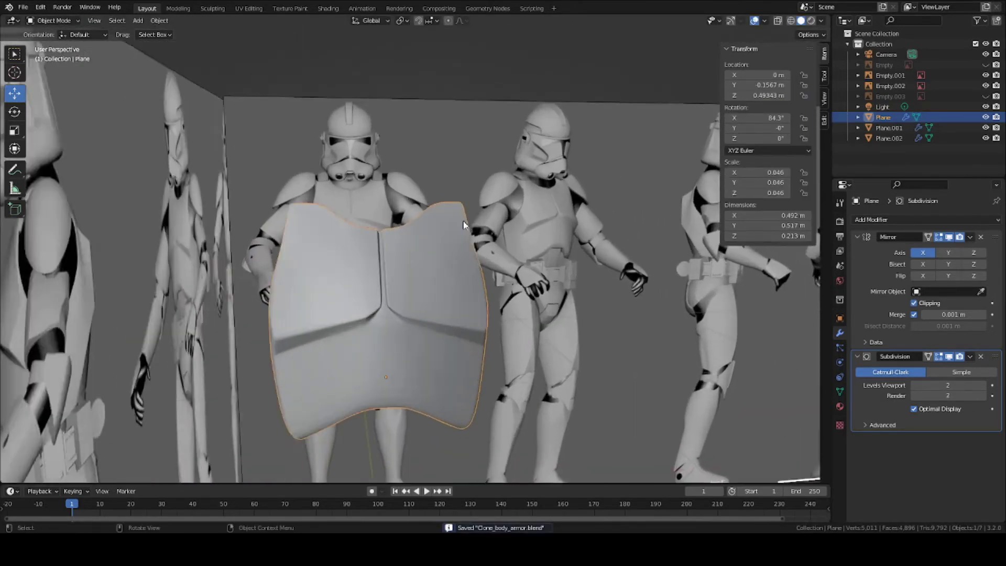
{"action": "key", "text": "KP_1"}
{"action": "scroll", "coordinate": [461, 228], "scroll_direction": "up", "scroll_amount": 2}
{"action": "key", "text": "Tab"}
{"action": "left_click", "coordinate": [434, 158]}
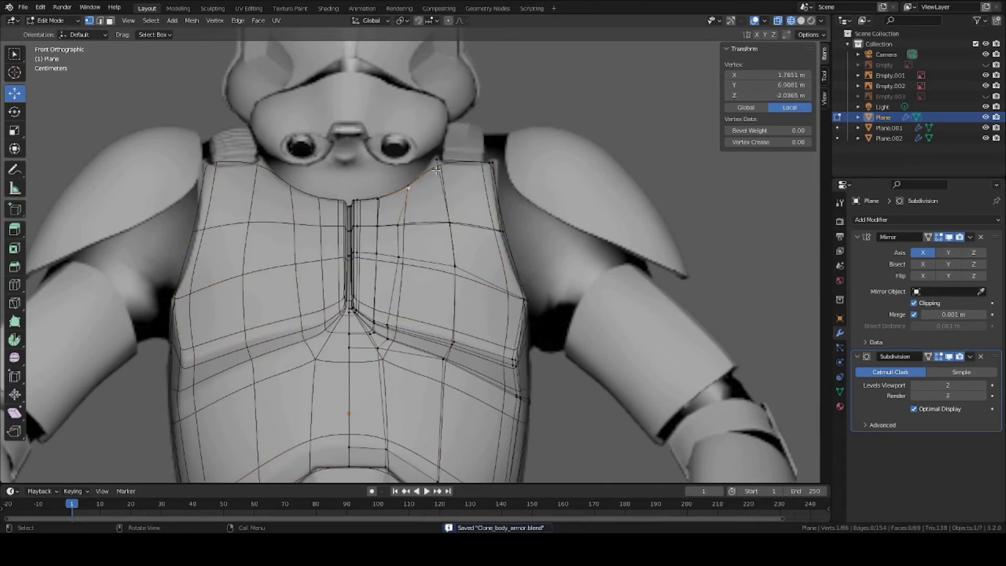
{"action": "key", "text": "g"}
{"action": "left_click", "coordinate": [448, 179]}
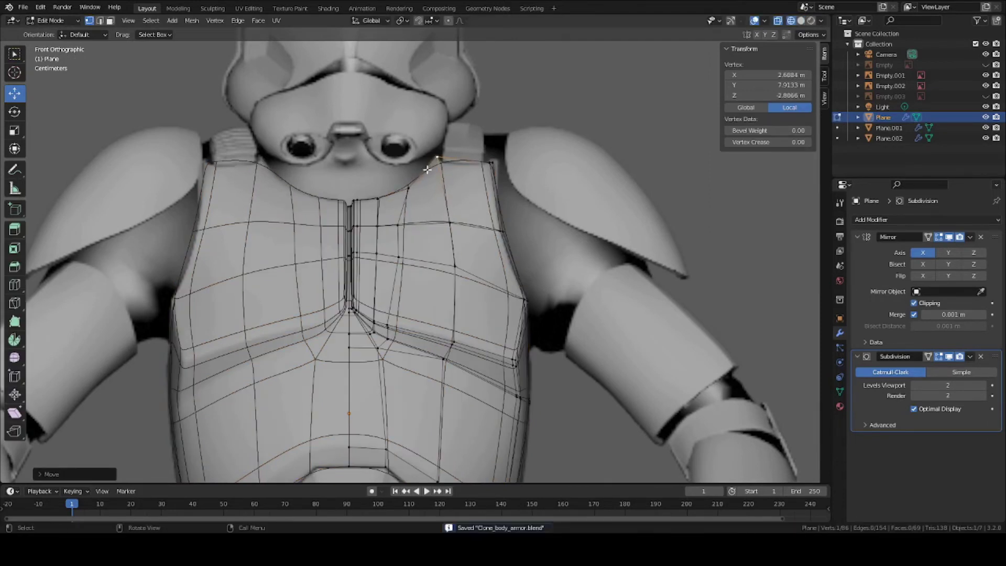
{"action": "scroll", "coordinate": [441, 246], "scroll_direction": "up", "scroll_amount": 3}
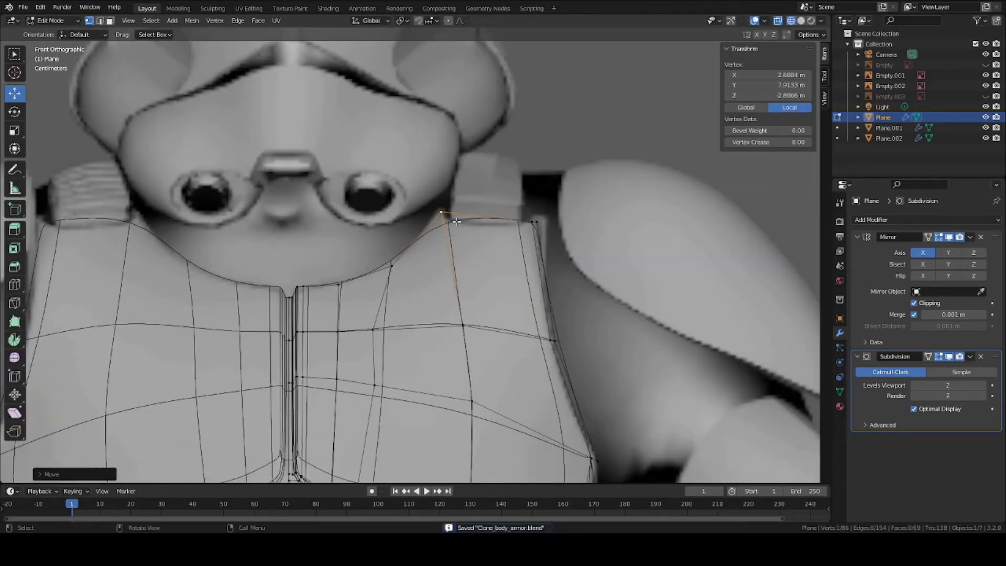
Step: Add a loop cut close beside the vertical edge below the neckline corner, and raise the corner's top slightly
{"action": "key", "text": "Escape"}
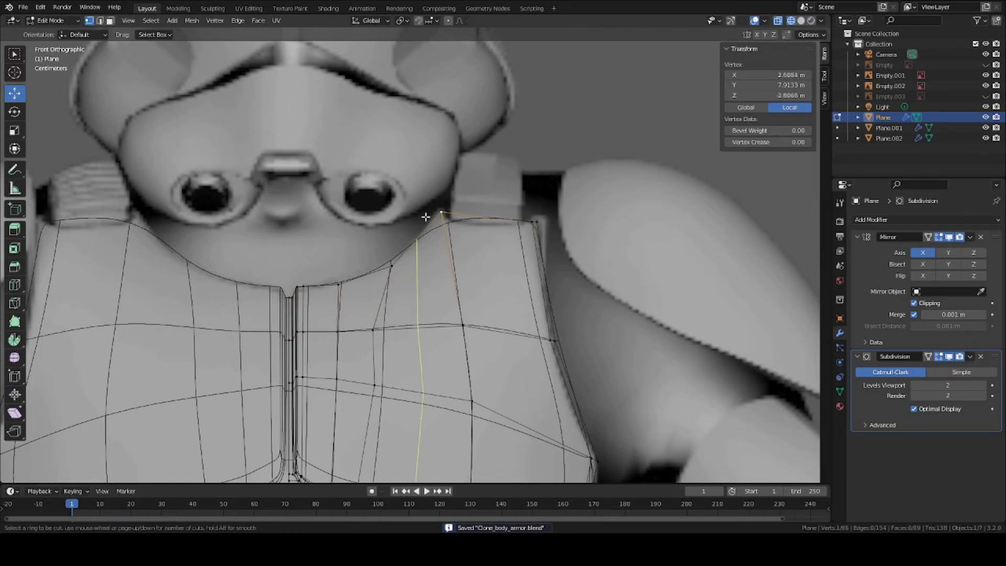
{"action": "left_click", "coordinate": [426, 216]}
{"action": "key", "text": "shift+z"}
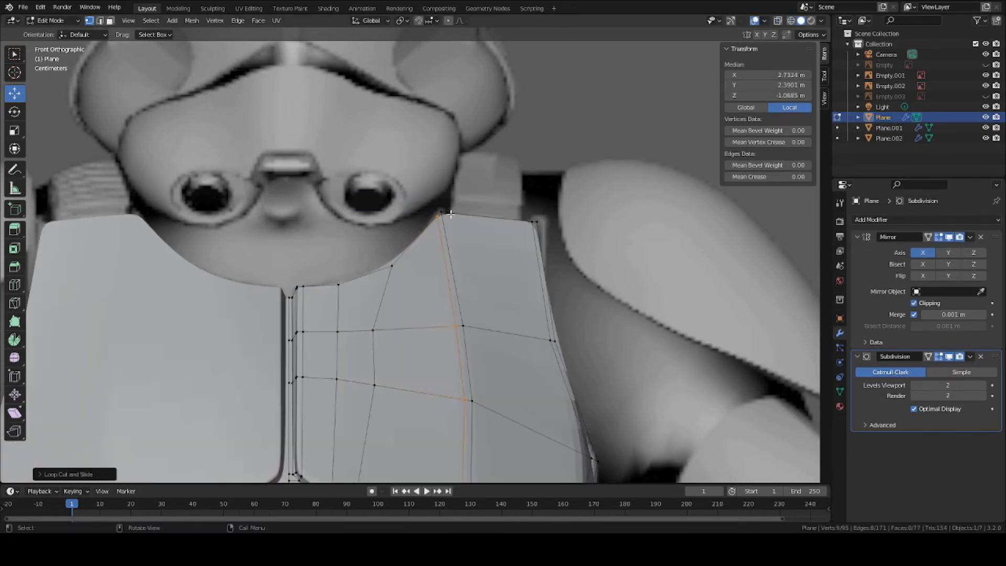
{"action": "key", "text": "g"}
{"action": "left_click", "coordinate": [446, 220]}
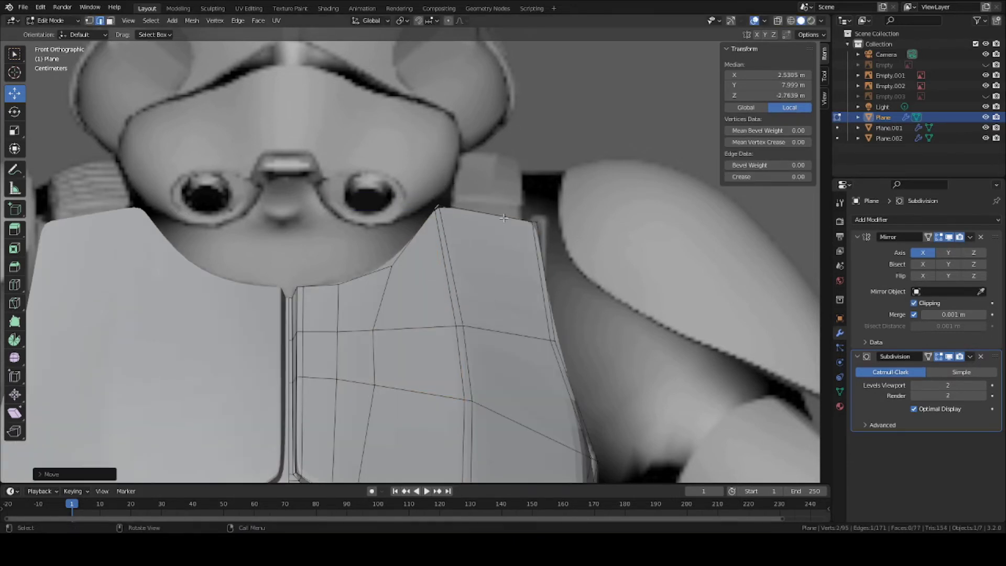
Step: Move the short top edge at the shoulder's neckline corner slightly and check the smoothed shape in Object Mode
{"action": "key", "text": "g"}
{"action": "left_click", "coordinate": [504, 234]}
{"action": "scroll", "coordinate": [503, 240], "scroll_direction": "down", "scroll_amount": 5}
{"action": "key", "text": "Tab"}
{"action": "mouse_move", "coordinate": [507, 259]}
{"action": "middle_mouse_down"}
{"action": "mouse_move", "coordinate": [505, 272]}
{"action": "mouse_move", "coordinate": [506, 250]}
{"action": "middle_mouse_up"}
{"action": "key", "text": "Tab"}
Step: Spread the two close vertical loops across the chest ridge's step, sliding the inner edge inward and moving the outer edge outward
{"action": "middle_click_drag", "start_coordinate": [479, 328], "coordinate": [411, 250]}
{"action": "left_click", "coordinate": [454, 337]}
{"action": "scroll", "coordinate": [454, 336], "scroll_direction": "down", "scroll_amount": 4}
{"action": "scroll", "coordinate": [411, 250], "scroll_direction": "up", "scroll_amount": 4}
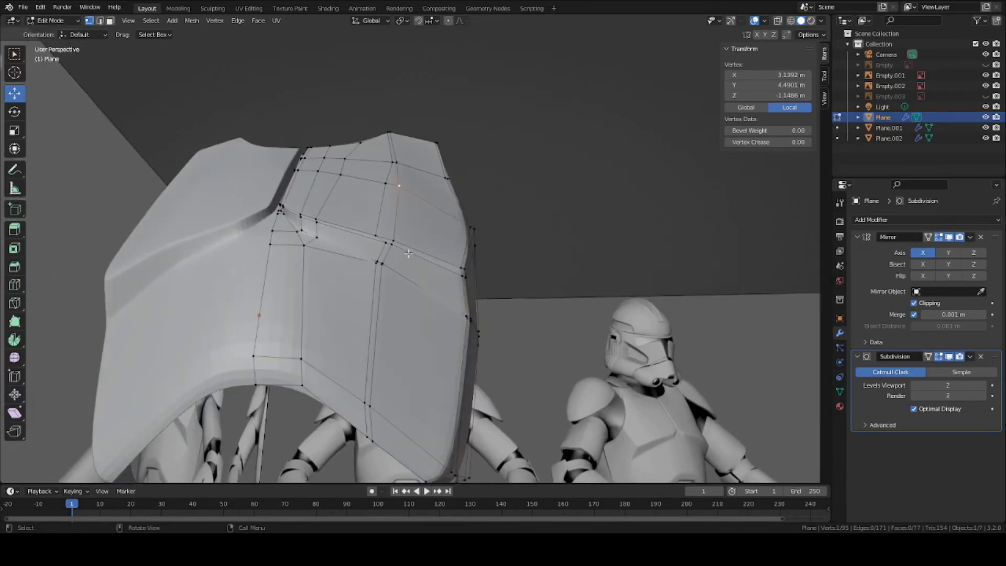
{"action": "key", "text": "2"}
{"action": "left_click", "coordinate": [352, 248]}
{"action": "key", "text": "g"}
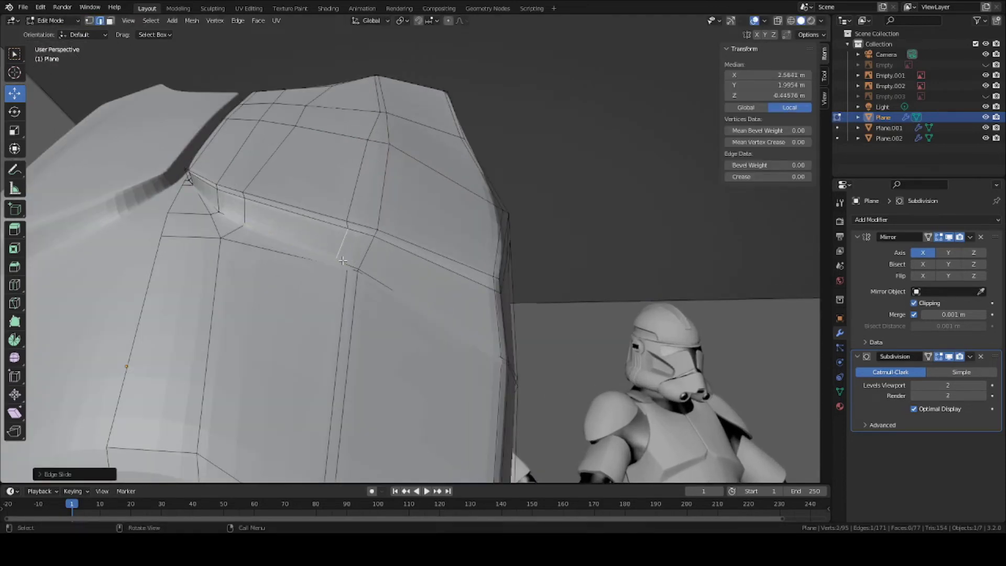
{"action": "left_click", "coordinate": [338, 271]}
{"action": "key", "text": "alt+a"}
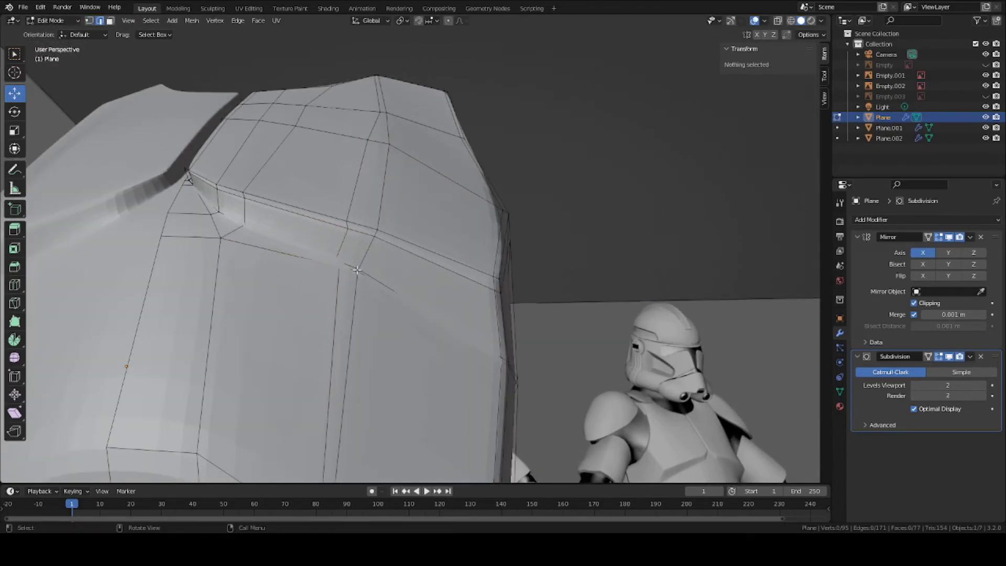
{"action": "left_click", "coordinate": [357, 270]}
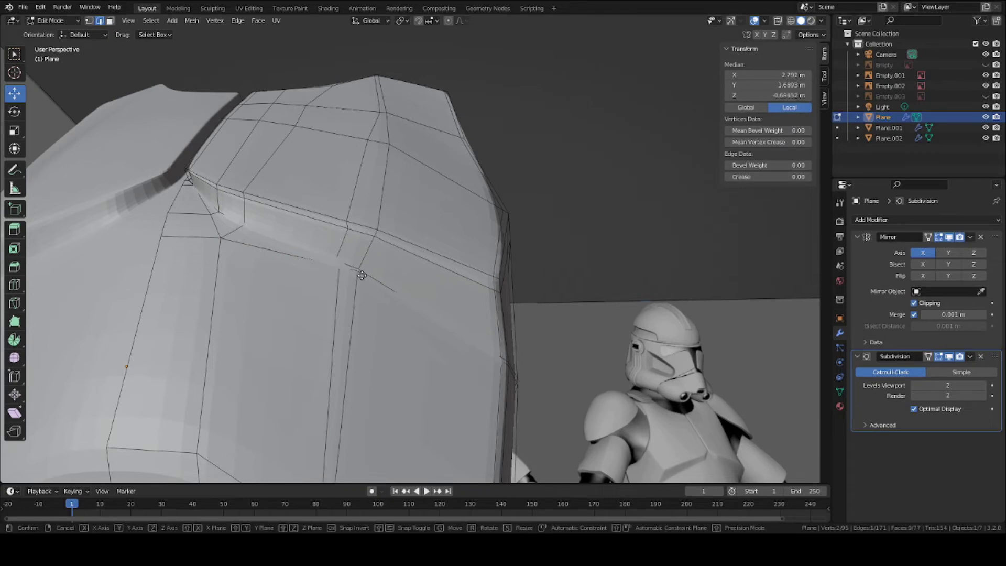
{"action": "left_click", "coordinate": [371, 281]}
{"action": "key", "text": "1"}
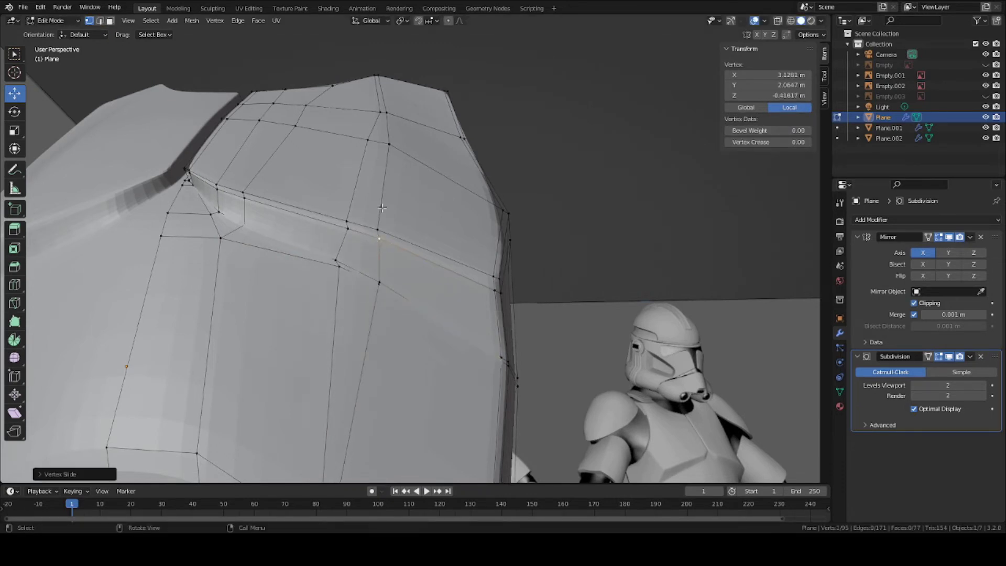
Step: Reposition the upper chest vertices on the outer vertical loop to even out the smoothed surface
{"action": "left_click", "coordinate": [389, 124]}
{"action": "key", "text": "g"}
{"action": "middle_click_drag", "start_coordinate": [390, 123], "coordinate": [367, 249]}
{"action": "key", "text": "g"}
{"action": "left_click", "coordinate": [363, 311]}
{"action": "key", "text": "Tab"}
{"action": "key", "text": "Tab"}
{"action": "left_click", "coordinate": [419, 351]}
{"action": "left_click", "coordinate": [442, 319]}
{"action": "scroll", "coordinate": [443, 320], "scroll_direction": "down", "scroll_amount": 4}
{"action": "key", "text": "Tab"}
{"action": "scroll", "coordinate": [404, 321], "scroll_direction": "up", "scroll_amount": 5}
{"action": "key", "text": "Tab"}
Step: Adjust the depth of the upper chest vertex with two moves along Y and save the file
{"action": "scroll", "coordinate": [404, 321], "scroll_direction": "up", "scroll_amount": 3}
{"action": "key", "text": "2"}
{"action": "left_click", "coordinate": [416, 305]}
{"action": "key", "text": "1"}
{"action": "left_click", "coordinate": [264, 162]}
{"action": "middle_click_drag", "start_coordinate": [265, 162], "coordinate": [340, 466]}
{"action": "key", "text": "g"}
{"action": "key", "text": "y"}
{"action": "left_click", "coordinate": [346, 258]}
{"action": "key", "text": "g"}
{"action": "key", "text": "y"}
{"action": "left_click", "coordinate": [334, 222]}
{"action": "scroll", "coordinate": [331, 230], "scroll_direction": "down", "scroll_amount": 3}
{"action": "key", "text": "Tab"}
{"action": "key", "text": "ctrl+s"}
{"action": "scroll", "coordinate": [391, 249], "scroll_direction": "up", "scroll_amount": 3}
Step: Slide the short edge on the chest ridge's step slightly inward
{"action": "key", "text": "Tab"}
{"action": "key", "text": "2"}
{"action": "left_click", "coordinate": [366, 256]}
{"action": "key", "text": "g"}
{"action": "key", "text": "g"}
{"action": "left_click", "coordinate": [359, 260]}
{"action": "left_click", "coordinate": [322, 282]}
Step: Move the chest vertex above the ridge along Y and check the smoothed surface
{"action": "key", "text": "1"}
{"action": "left_click", "coordinate": [315, 256]}
{"action": "key", "text": "g"}
{"action": "middle_click_drag", "start_coordinate": [325, 264], "coordinate": [377, 266]}
{"action": "key", "text": "y"}
{"action": "left_click", "coordinate": [308, 250]}
{"action": "key", "text": "Tab"}
{"action": "scroll", "coordinate": [427, 272], "scroll_direction": "down", "scroll_amount": 4}
{"action": "key", "text": "Tab"}
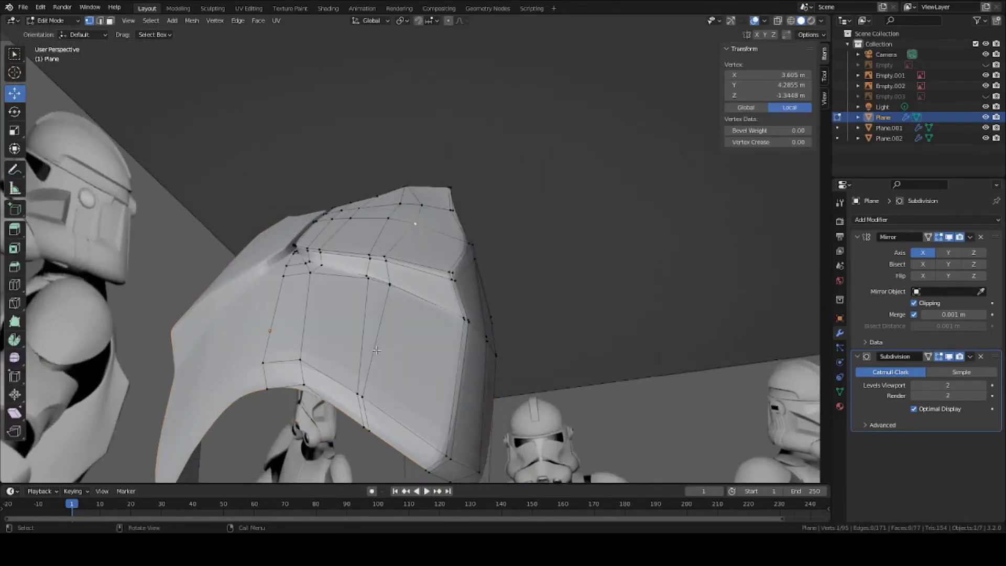
Step: Slide the short edge of the outer loop at the abdomen's lower rim farther outward
{"action": "key", "text": "2"}
{"action": "left_click", "coordinate": [366, 408]}
{"action": "key", "text": "g"}
{"action": "key", "text": "g"}
{"action": "left_click", "coordinate": [388, 423]}
{"action": "key", "text": "Tab"}
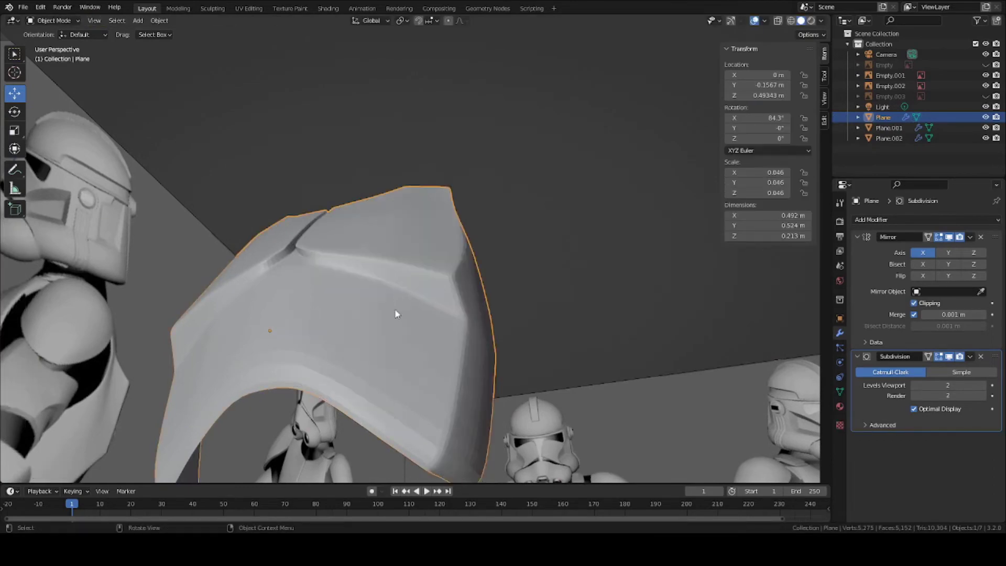
Step: Move the outer loop's edge just below the chest ridge farther toward the armor's side
{"action": "scroll", "coordinate": [419, 339], "scroll_direction": "down", "scroll_amount": 2}
{"action": "middle_click_drag", "start_coordinate": [395, 310], "coordinate": [421, 341]}
{"action": "key", "text": "Tab"}
{"action": "scroll", "coordinate": [419, 340], "scroll_direction": "up", "scroll_amount": 2}
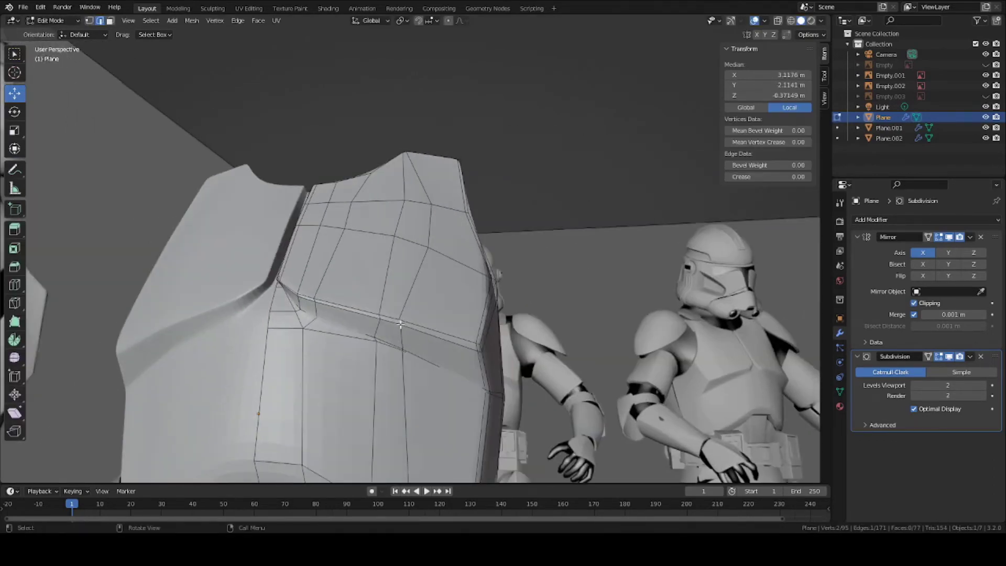
{"action": "key", "text": "2"}
{"action": "left_click", "coordinate": [403, 350]}
{"action": "key", "text": "g"}
{"action": "left_click", "coordinate": [442, 362]}
{"action": "key", "text": "1"}
{"action": "key", "text": "Tab"}
{"action": "scroll", "coordinate": [382, 342], "scroll_direction": "down", "scroll_amount": 4}
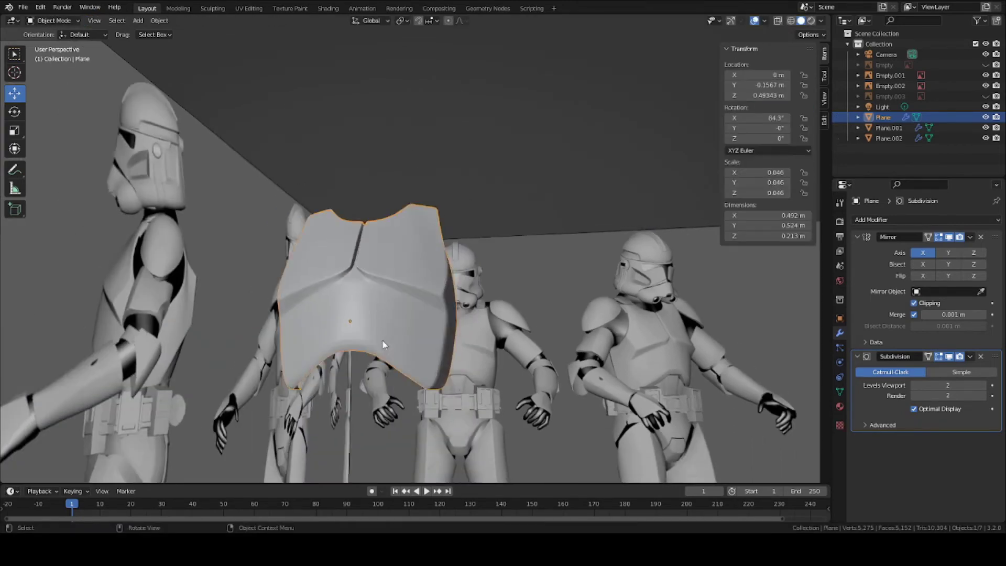
Step: Slide the shoulder's neckline corner vertex slightly outward along the shoulder's top edge
{"action": "middle_click_drag", "start_coordinate": [382, 340], "coordinate": [395, 357]}
{"action": "key", "text": "Tab"}
{"action": "scroll", "coordinate": [395, 357], "scroll_direction": "up", "scroll_amount": 4}
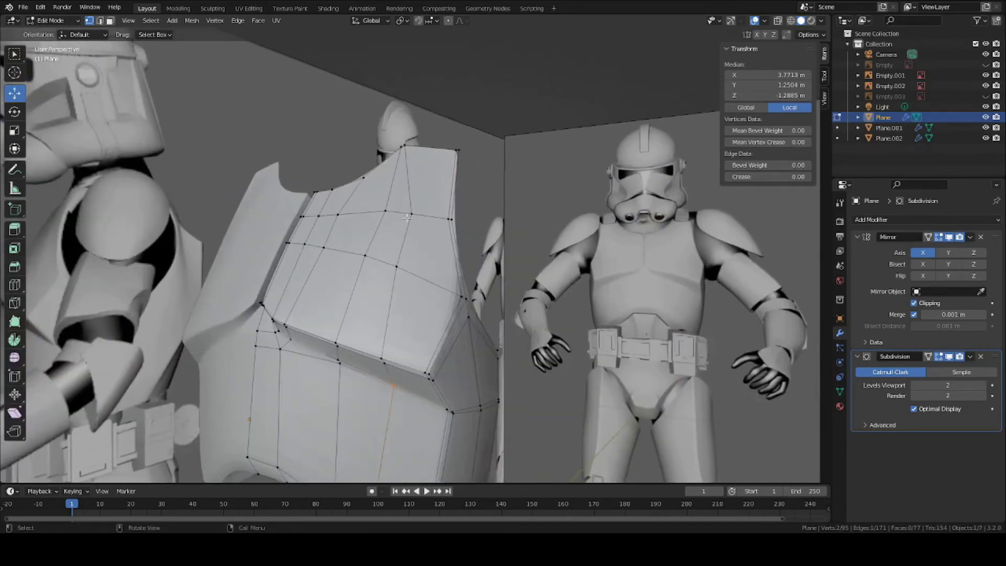
{"action": "key", "text": "1"}
{"action": "left_click", "coordinate": [405, 140]}
{"action": "middle_click_drag", "start_coordinate": [405, 139], "coordinate": [419, 150]}
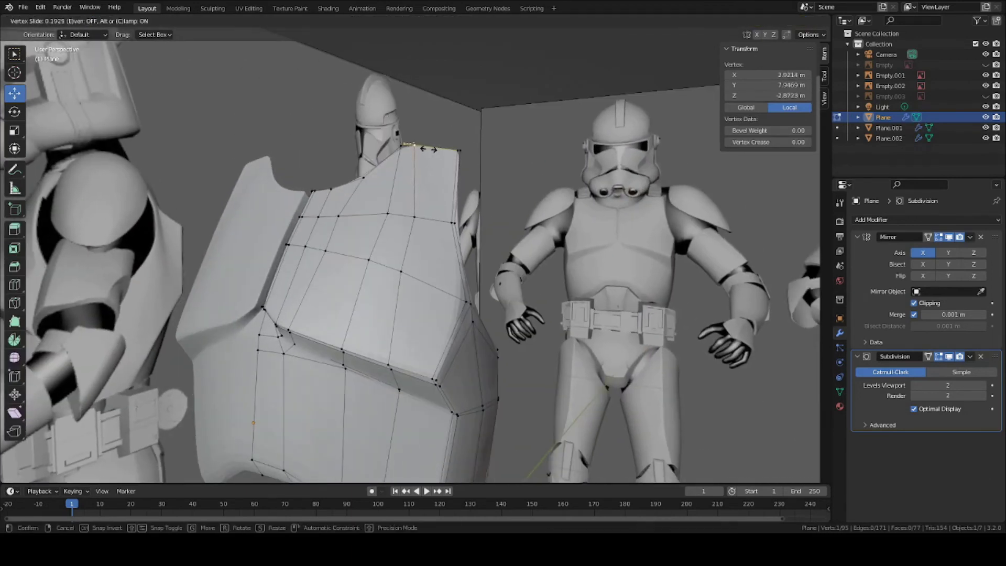
Step: Move the vertex below the neckline corner slightly toward the center groove and save the file
{"action": "left_click", "coordinate": [386, 203]}
{"action": "middle_click_drag", "start_coordinate": [387, 203], "coordinate": [435, 177]}
{"action": "key", "text": "g"}
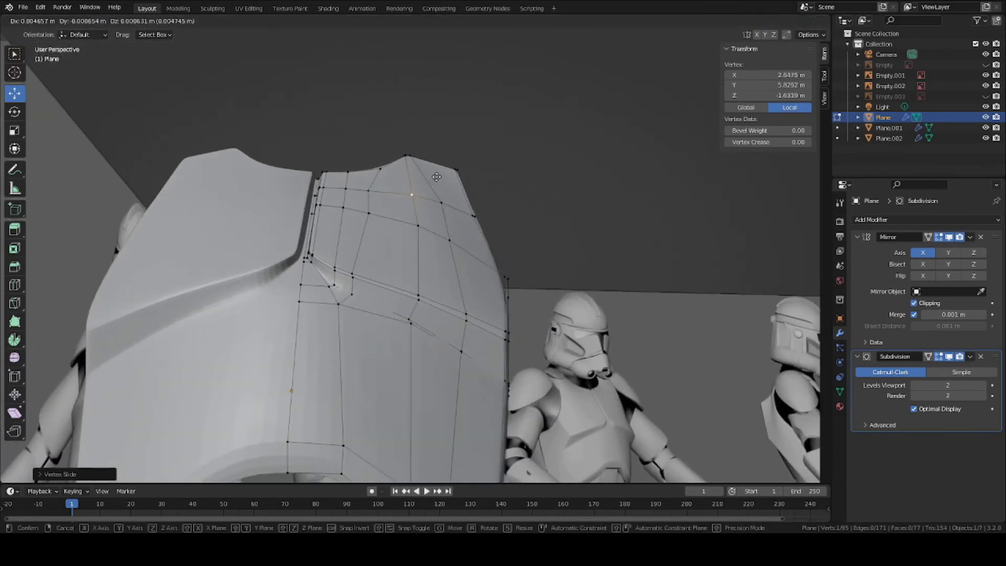
{"action": "left_click", "coordinate": [377, 196]}
{"action": "middle_click_drag", "start_coordinate": [378, 196], "coordinate": [409, 277]}
{"action": "middle_click_drag", "start_coordinate": [409, 278], "coordinate": [430, 232]}
{"action": "key", "text": "Tab"}
{"action": "key", "text": "ctrl+s"}
{"action": "key", "text": "Tab"}
Step: Move the shoulder's neckline corner vertex slightly back toward the neck opening
{"action": "key", "text": "g"}
{"action": "middle_click_drag", "start_coordinate": [412, 179], "coordinate": [343, 191]}
{"action": "left_click", "coordinate": [451, 209]}
{"action": "key", "text": "Tab"}
{"action": "key", "text": "Tab"}
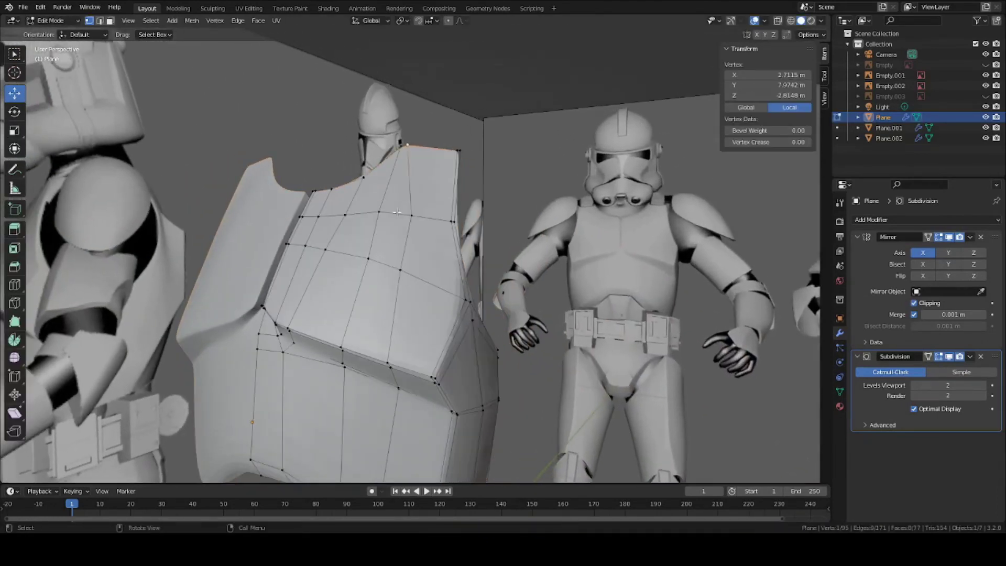
Step: Reposition the outer loop's vertex in the row below the shoulder's top edge, and save the file
{"action": "left_click", "coordinate": [409, 218]}
{"action": "middle_click_drag", "start_coordinate": [409, 218], "coordinate": [445, 223]}
{"action": "key", "text": "Tab"}
{"action": "scroll", "coordinate": [435, 178], "scroll_direction": "down", "scroll_amount": 5}
{"action": "scroll", "coordinate": [423, 278], "scroll_direction": "up", "scroll_amount": 4}
{"action": "key", "text": "Tab"}
{"action": "left_click", "coordinate": [435, 274]}
{"action": "scroll", "coordinate": [461, 234], "scroll_direction": "up", "scroll_amount": 2}
{"action": "key", "text": "Tab"}
{"action": "scroll", "coordinate": [461, 233], "scroll_direction": "down", "scroll_amount": 3}
{"action": "key", "text": "ctrl+s"}
Step: Move the vertical edge at the abdomen's outer side together with the adjoining lower rim edge
{"action": "key", "text": "Tab"}
{"action": "scroll", "coordinate": [392, 291], "scroll_direction": "up", "scroll_amount": 2}
{"action": "middle_click_drag", "start_coordinate": [408, 367], "coordinate": [475, 297], "text": "shift"}
{"action": "left_click", "coordinate": [372, 284], "text": "shift"}
{"action": "left_click", "coordinate": [420, 278]}
{"action": "key", "text": "Tab"}
{"action": "key", "text": "Tab"}
{"action": "left_click", "coordinate": [467, 267]}
{"action": "left_click", "coordinate": [474, 301]}
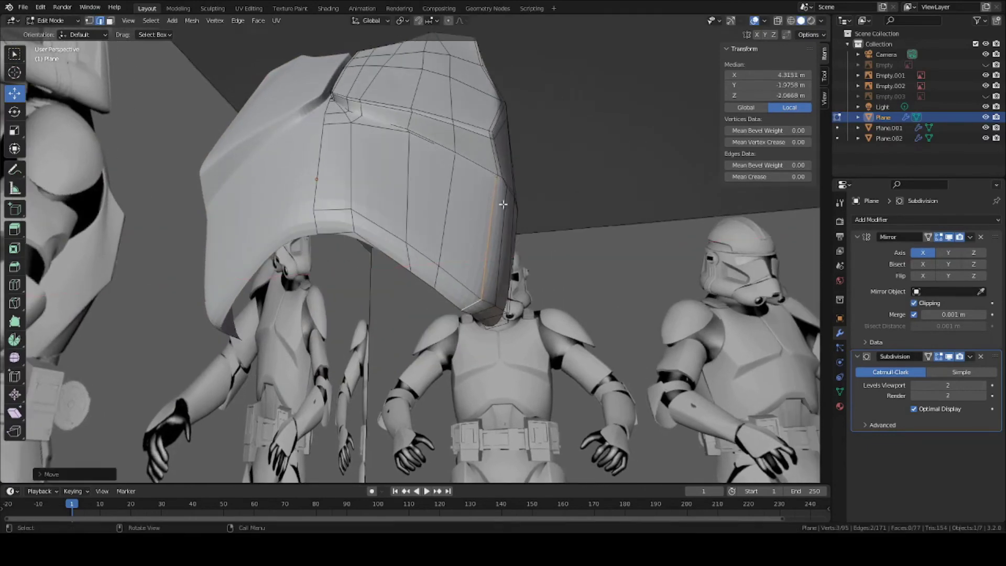
Step: Slide the edge near the armor's outer side to refine its corner, and save the file
{"action": "middle_click_drag", "start_coordinate": [508, 176], "coordinate": [437, 251]}
{"action": "left_click", "coordinate": [441, 185]}
{"action": "key", "text": "g"}
{"action": "key", "text": "g"}
{"action": "key", "text": "Tab"}
{"action": "scroll", "coordinate": [489, 204], "scroll_direction": "down", "scroll_amount": 5}
{"action": "key", "text": "Tab"}
{"action": "key", "text": "Tab"}
{"action": "key", "text": "ctrl+s"}
{"action": "scroll", "coordinate": [437, 251], "scroll_direction": "up", "scroll_amount": 3}
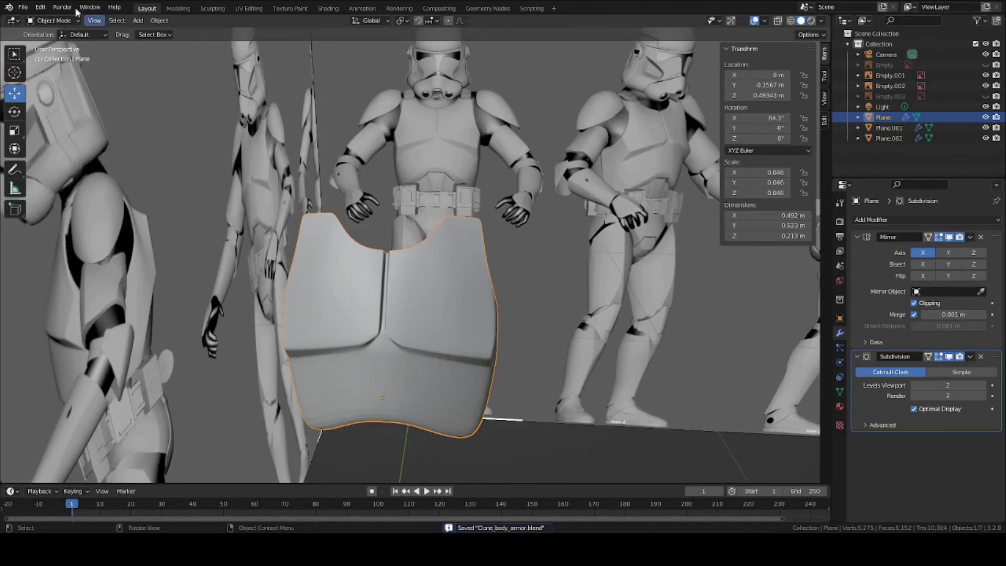
Step: Apply smooth shading to the chest armor and save the file
{"action": "middle_click_drag", "start_coordinate": [439, 266], "coordinate": [357, 177]}
{"action": "right_click", "coordinate": [395, 227]}
{"action": "left_click", "coordinate": [393, 217]}
{"action": "key", "text": "ctrl+s"}
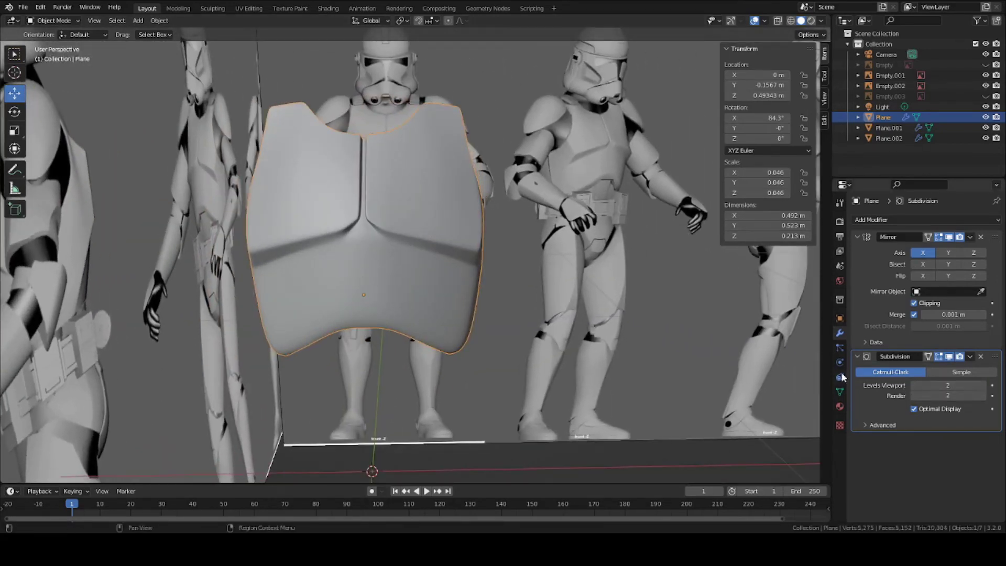
Step: Try a Solidify modifier on the chest armor after comparing its shape with the references
{"action": "middle_click_drag", "start_coordinate": [417, 315], "coordinate": [447, 297]}
{"action": "scroll", "coordinate": [393, 262], "scroll_direction": "down", "scroll_amount": 6}
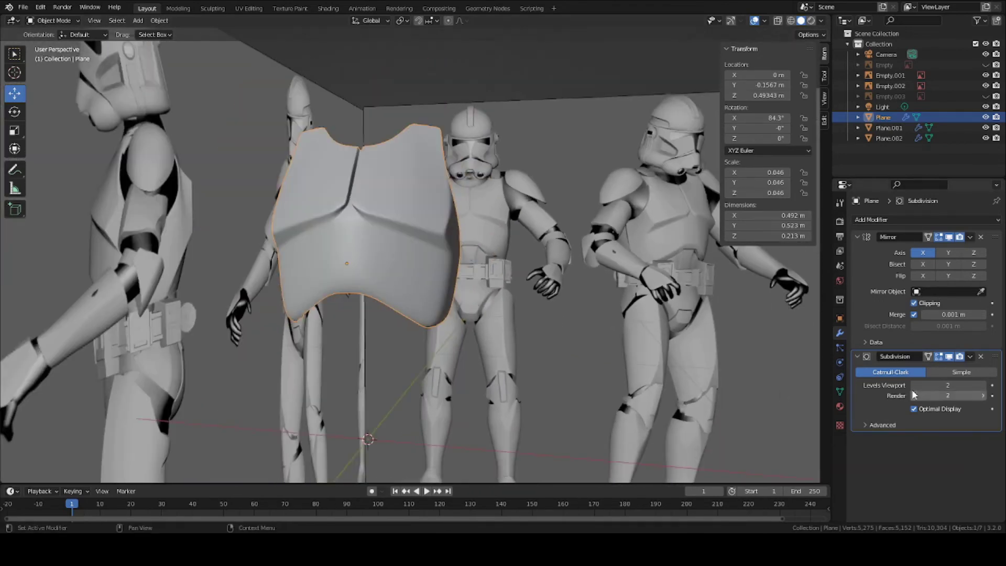
{"action": "scroll", "coordinate": [450, 285], "scroll_direction": "up", "scroll_amount": 3}
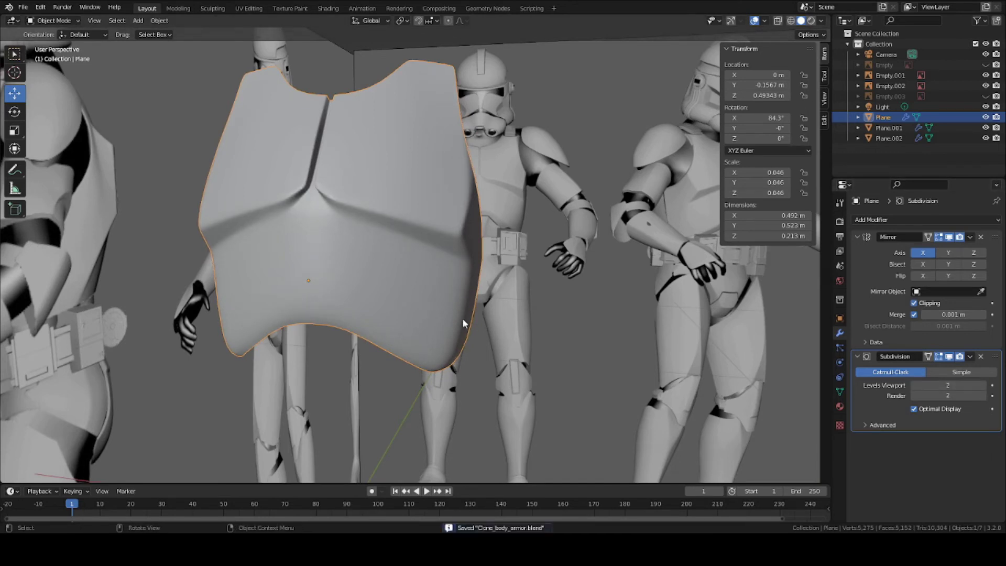
{"action": "middle_click_drag", "start_coordinate": [462, 319], "coordinate": [423, 264]}
{"action": "scroll", "coordinate": [422, 264], "scroll_direction": "up", "scroll_amount": 2}
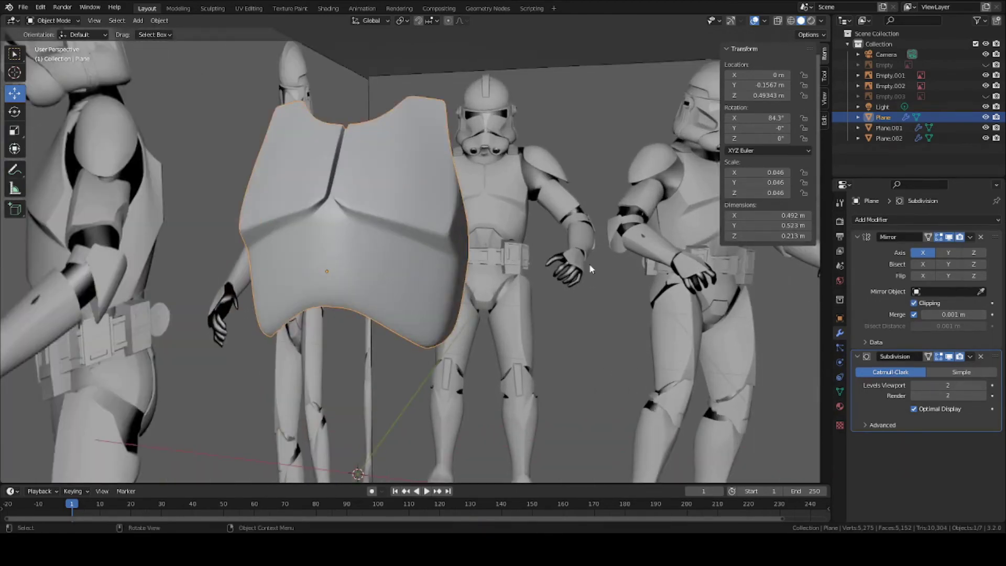
{"action": "middle_click_drag", "start_coordinate": [590, 268], "coordinate": [733, 246]}
{"action": "left_click", "coordinate": [928, 221]}
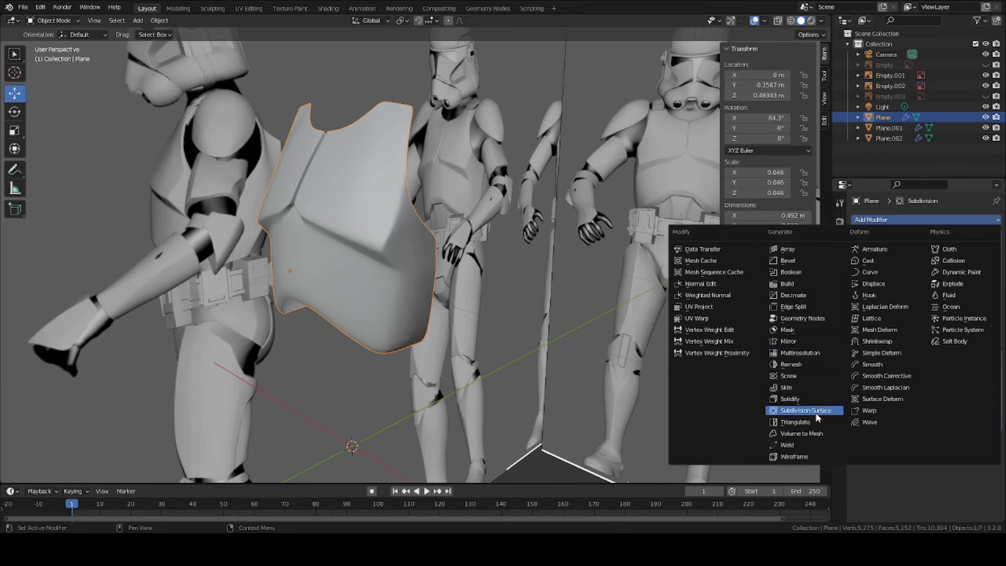
{"action": "left_click", "coordinate": [807, 399]}
{"action": "middle_click_drag", "start_coordinate": [500, 277], "coordinate": [492, 215]}
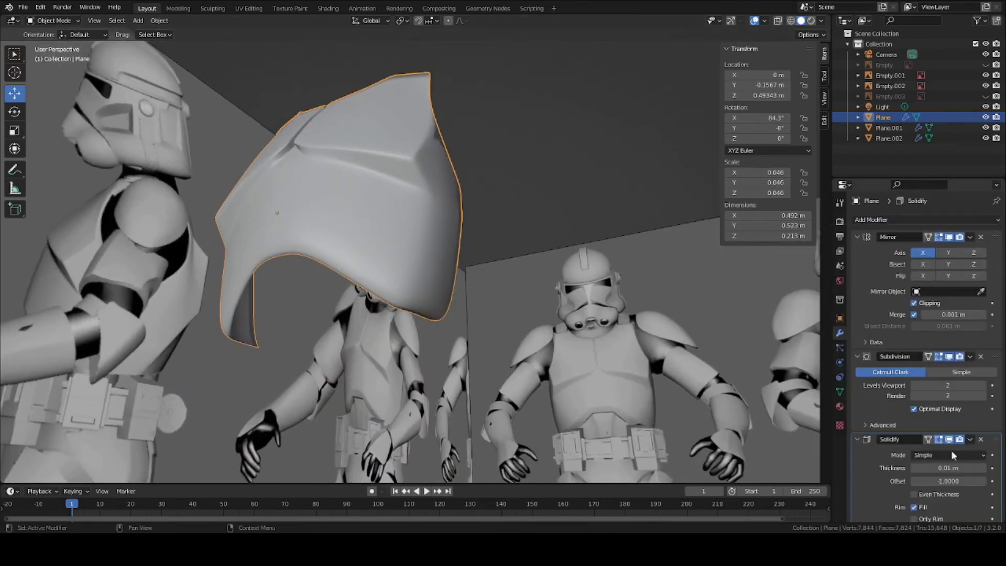
Step: Try a Solidify thickness of 0.41 m on the armor's inner side, and remove the modifier
{"action": "middle_click_drag", "start_coordinate": [681, 346], "coordinate": [420, 322]}
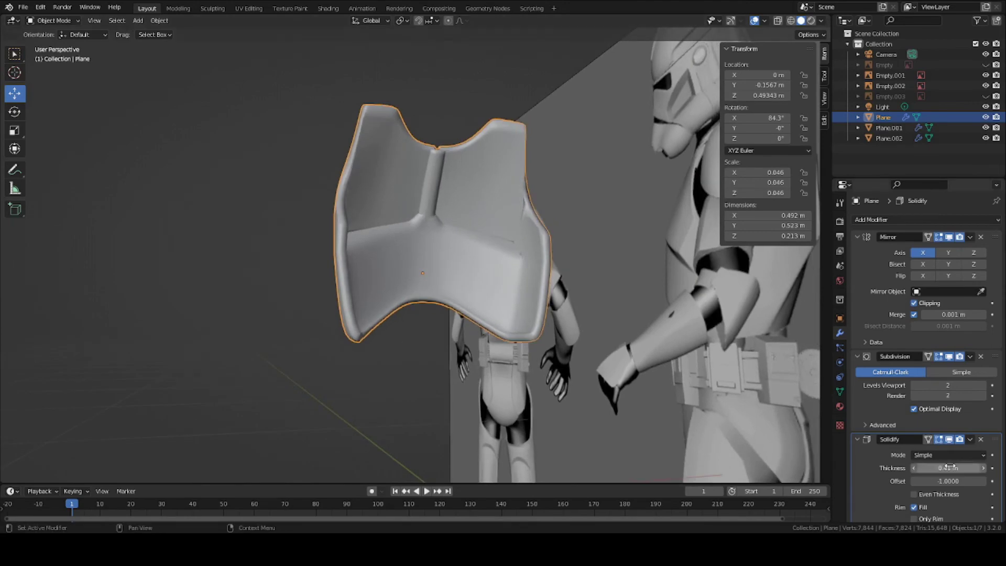
{"action": "middle_click_drag", "start_coordinate": [524, 335], "coordinate": [529, 180]}
{"action": "middle_click_drag", "start_coordinate": [507, 219], "coordinate": [472, 213]}
{"action": "scroll", "coordinate": [477, 225], "scroll_direction": "up", "scroll_amount": 3}
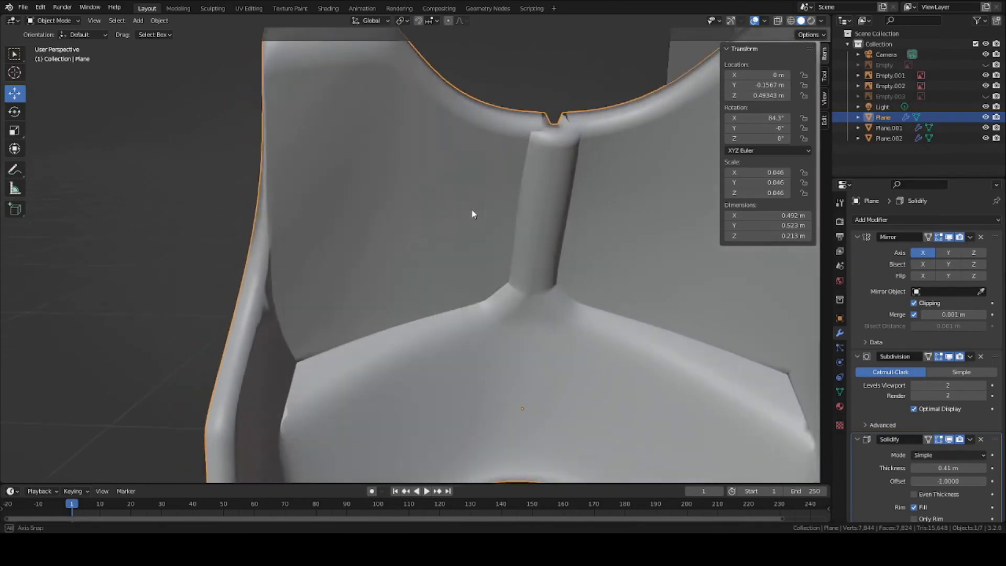
{"action": "scroll", "coordinate": [472, 213], "scroll_direction": "down", "scroll_amount": 4}
{"action": "scroll", "coordinate": [558, 344], "scroll_direction": "up", "scroll_amount": 2}
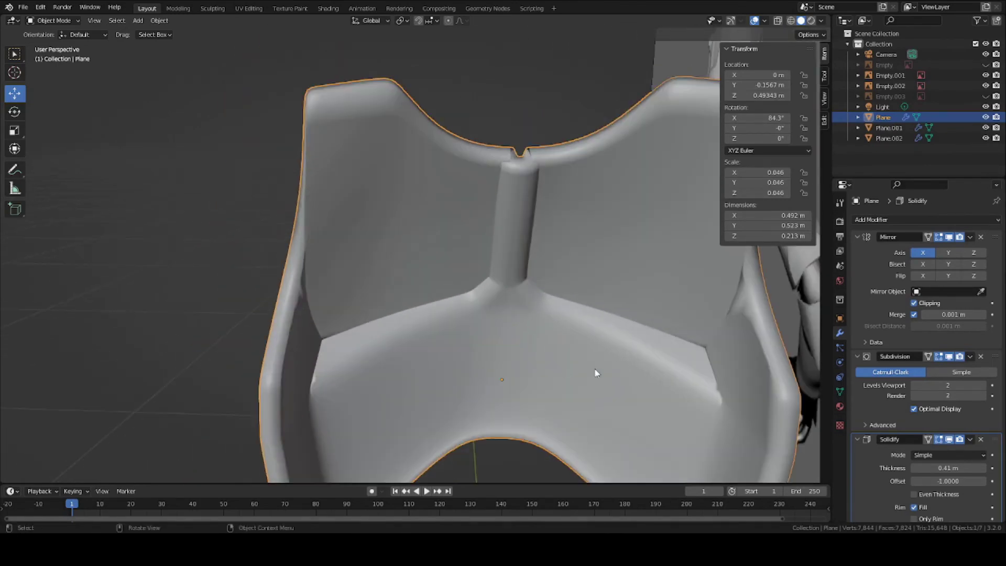
{"action": "left_click", "coordinate": [981, 439]}
Step: Switch the chest armor back to Edit Mode with the upper chest and neckline in view
{"action": "scroll", "coordinate": [478, 296], "scroll_direction": "down", "scroll_amount": 3}
{"action": "middle_click_drag", "start_coordinate": [478, 295], "coordinate": [511, 277]}
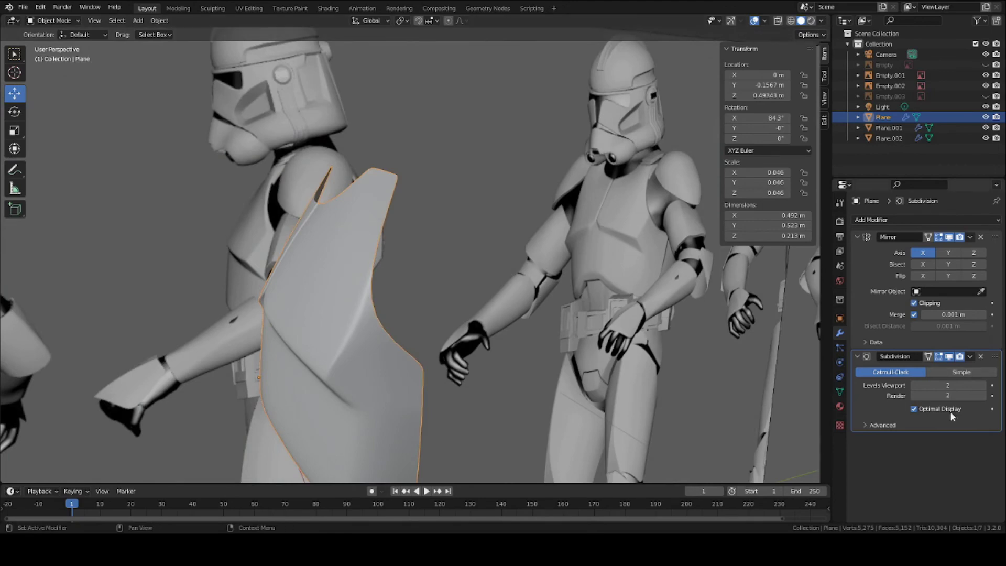
{"action": "middle_click_drag", "start_coordinate": [184, 188], "coordinate": [304, 161], "text": "shift"}
{"action": "scroll", "coordinate": [304, 162], "scroll_direction": "up", "scroll_amount": 3}
{"action": "left_click", "coordinate": [53, 21]}
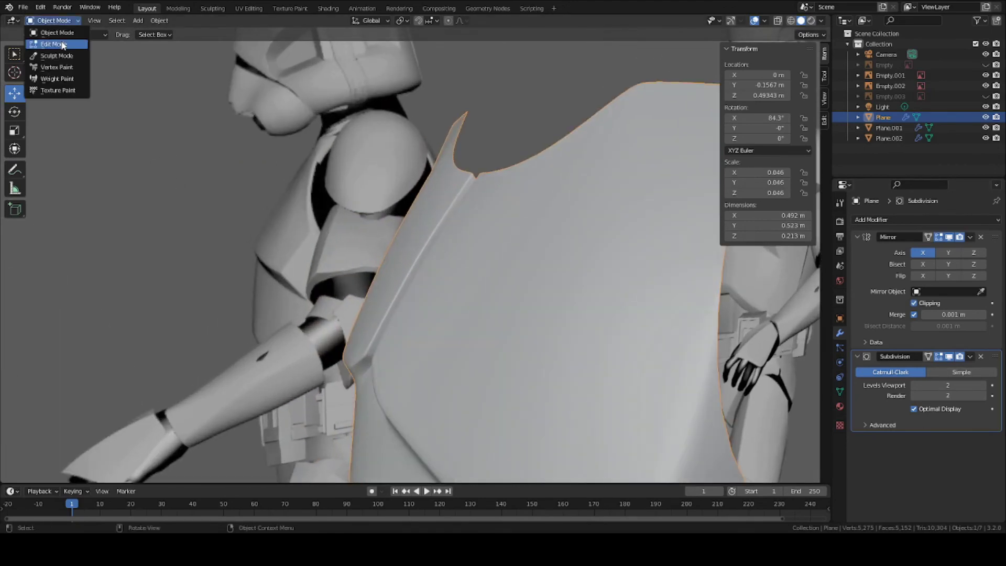
{"action": "left_click", "coordinate": [58, 45]}
{"action": "scroll", "coordinate": [442, 189], "scroll_direction": "down", "scroll_amount": 3}
{"action": "key", "text": "Tab"}
{"action": "key", "text": "Tab"}
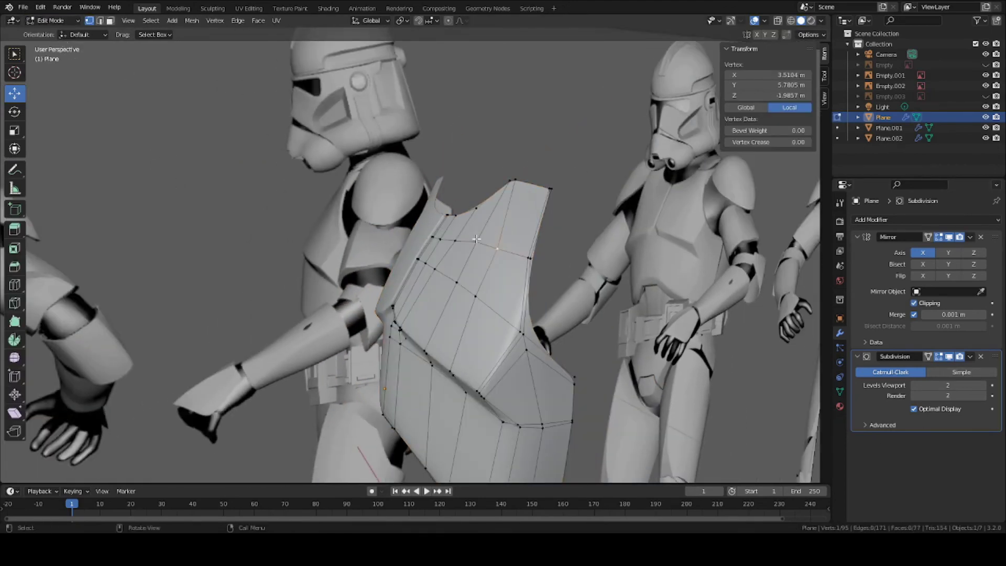
Step: Extrude the entire chest armor mesh into an inner shell and scale it along global X to about 0.9
{"action": "key", "text": "a"}
{"action": "middle_click_drag", "start_coordinate": [476, 239], "coordinate": [433, 311]}
{"action": "key", "text": "ctrl+s"}
{"action": "left_click", "coordinate": [467, 248]}
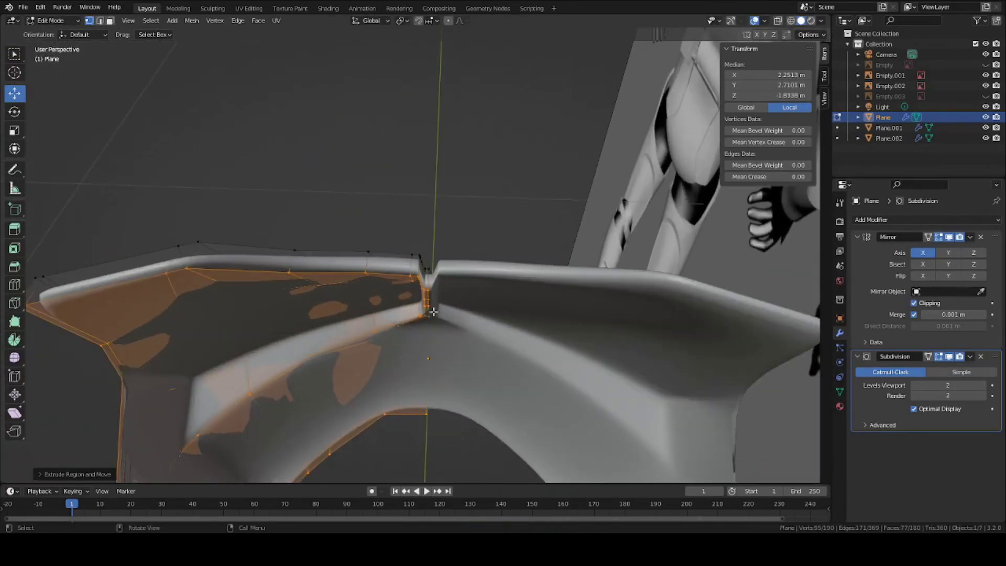
{"action": "key", "text": "s"}
{"action": "key", "text": "x"}
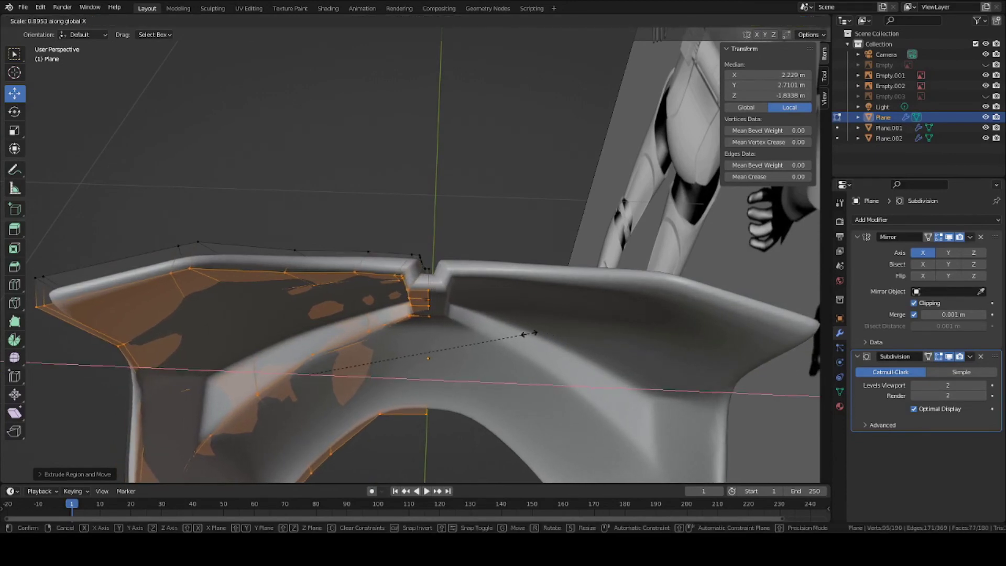
{"action": "left_click", "coordinate": [516, 332]}
Step: Move the extruded inner shell along X to adjust its gap at the center seam
{"action": "middle_click_drag", "start_coordinate": [516, 332], "coordinate": [412, 287]}
{"action": "key", "text": "g"}
{"action": "key", "text": "x"}
{"action": "left_click", "coordinate": [461, 309]}
{"action": "scroll", "coordinate": [423, 292], "scroll_direction": "up", "scroll_amount": 4}
{"action": "scroll", "coordinate": [439, 314], "scroll_direction": "down", "scroll_amount": 5}
{"action": "key", "text": "Tab"}
{"action": "key", "text": "Tab"}
Step: Fine-tune the inner shell's position along X and Y, and finish with a small free move
{"action": "key", "text": "g"}
{"action": "key", "text": "x"}
{"action": "left_click", "coordinate": [402, 314]}
{"action": "key", "text": "g"}
{"action": "key", "text": "y"}
{"action": "left_click", "coordinate": [404, 350]}
{"action": "key", "text": "g"}
{"action": "left_click", "coordinate": [394, 359]}
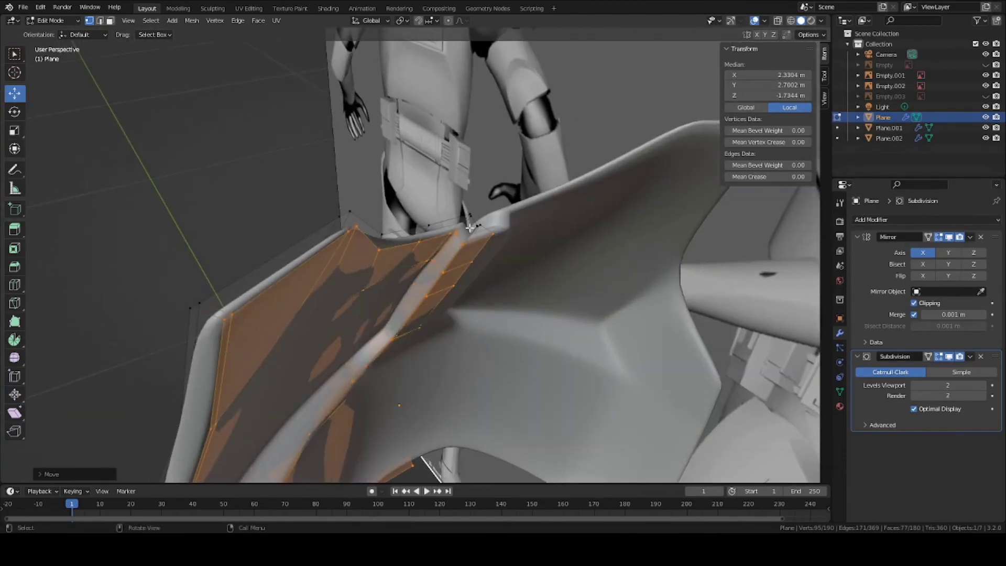
Step: Add a loop cut around the thickness rim between the armor's outer and inner shells
{"action": "middle_click_drag", "start_coordinate": [314, 246], "coordinate": [317, 313]}
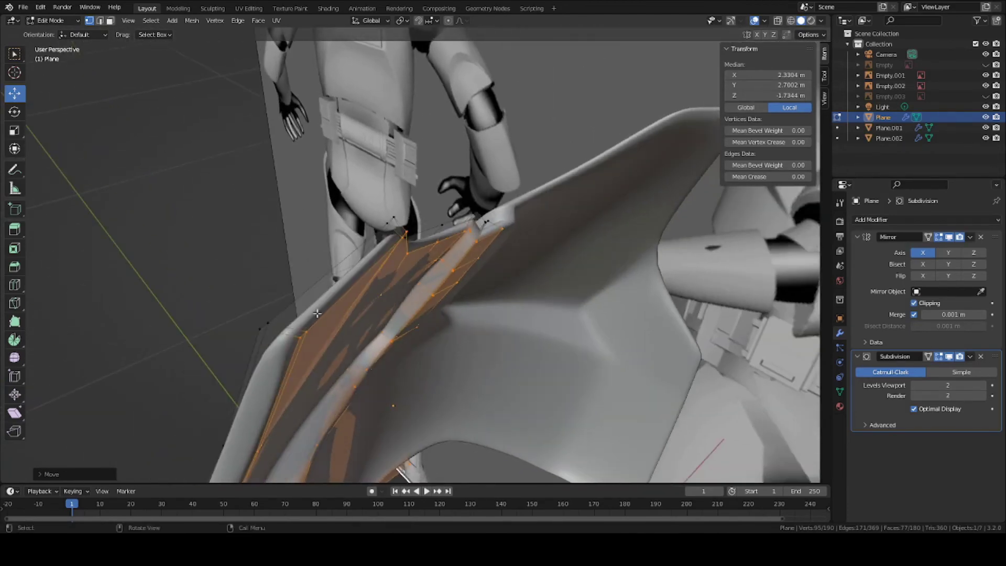
{"action": "key", "text": "ctrl+r"}
{"action": "left_click", "coordinate": [293, 326]}
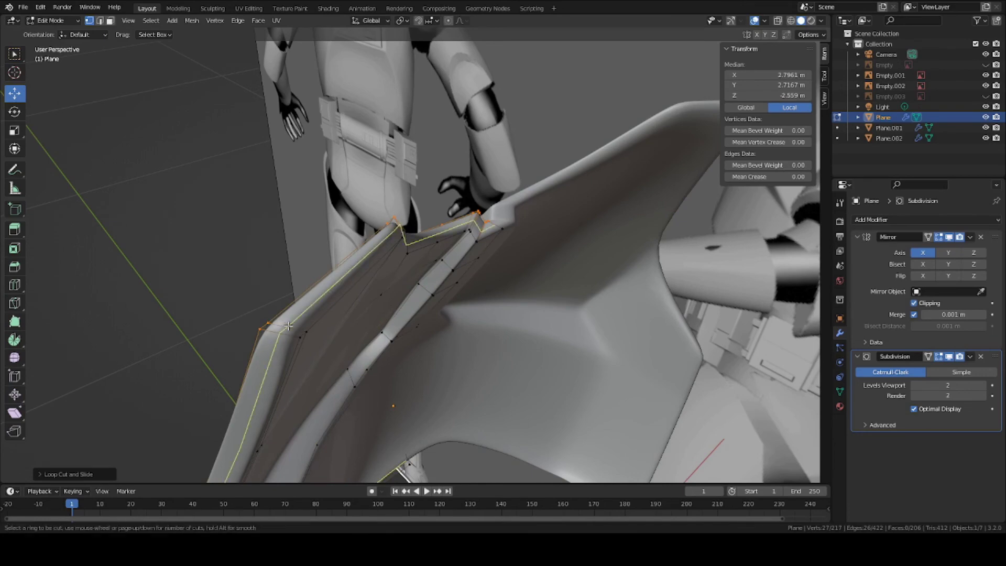
{"action": "left_click", "coordinate": [297, 330]}
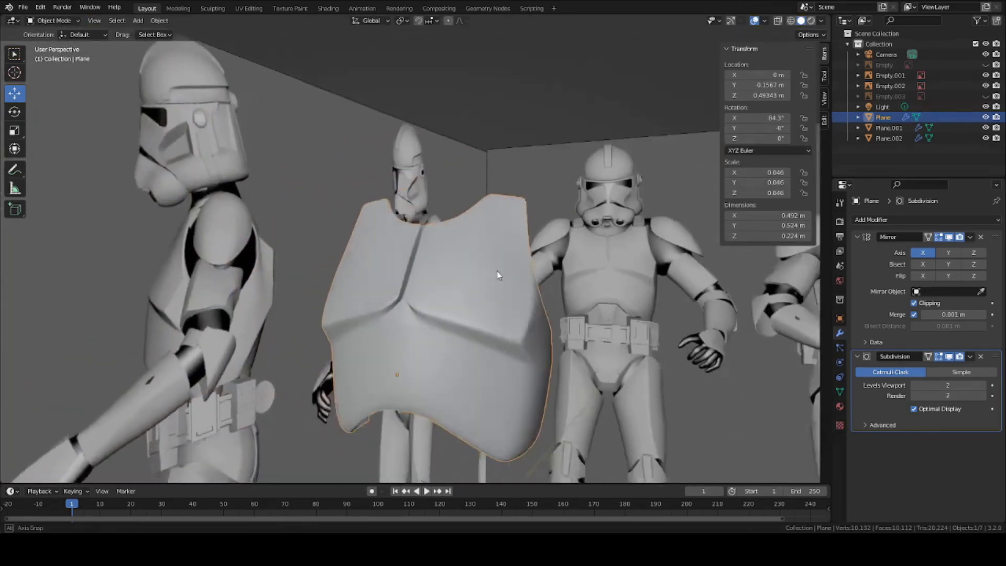
Step: Check the thickened chest armor outside Edit Mode and save the file
{"action": "middle_click_drag", "start_coordinate": [498, 275], "coordinate": [462, 340]}
{"action": "key", "text": "Tab"}
{"action": "key", "text": "Tab"}
{"action": "scroll", "coordinate": [481, 319], "scroll_direction": "down", "scroll_amount": 2}
{"action": "key", "text": "ctrl+s"}
Step: Adjust the position of the selected chest armor geometry in Edit Mode, starting with a move constrained to X
{"action": "key", "text": "Tab"}
{"action": "scroll", "coordinate": [481, 319], "scroll_direction": "up", "scroll_amount": 5}
{"action": "scroll", "coordinate": [510, 307], "scroll_direction": "up", "scroll_amount": 4}
{"action": "middle_click_drag", "start_coordinate": [388, 435], "coordinate": [484, 337]}
{"action": "key", "text": "g"}
{"action": "key", "text": "x"}
{"action": "key", "text": "g"}
{"action": "left_click", "coordinate": [413, 296]}
Step: Save the adjusted chest armor and leave it in Object Mode
{"action": "key", "text": "Tab"}
{"action": "key", "text": "Tab"}
{"action": "key", "text": "Tab"}
{"action": "key", "text": "ctrl+s"}
{"action": "key", "text": "Tab"}
{"action": "key", "text": "Tab"}
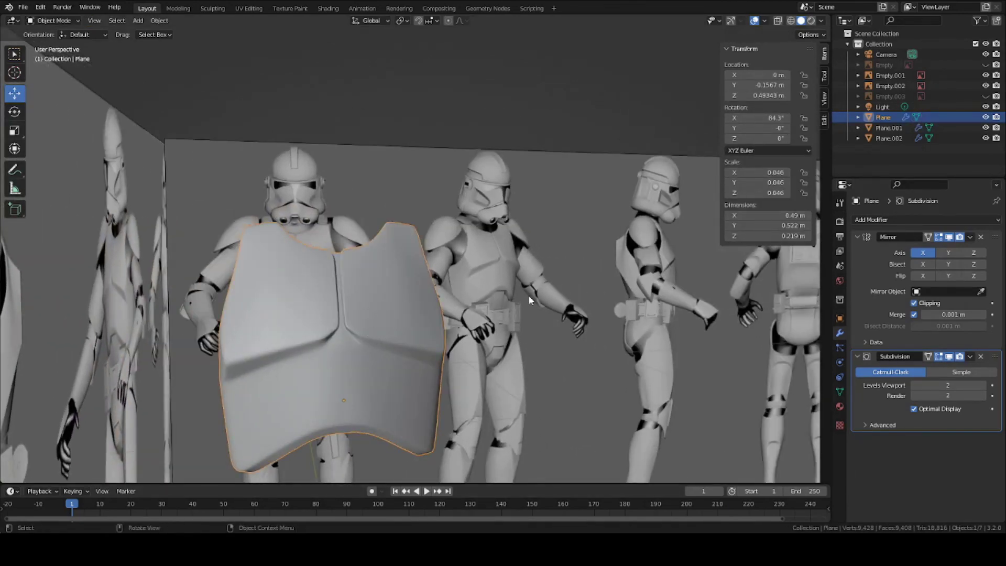
Step: Compare the thickened chest armor with the front and side references from several angles, and save the file
{"action": "middle_click_drag", "start_coordinate": [530, 300], "coordinate": [628, 304]}
{"action": "middle_click_drag", "start_coordinate": [550, 288], "coordinate": [439, 271]}
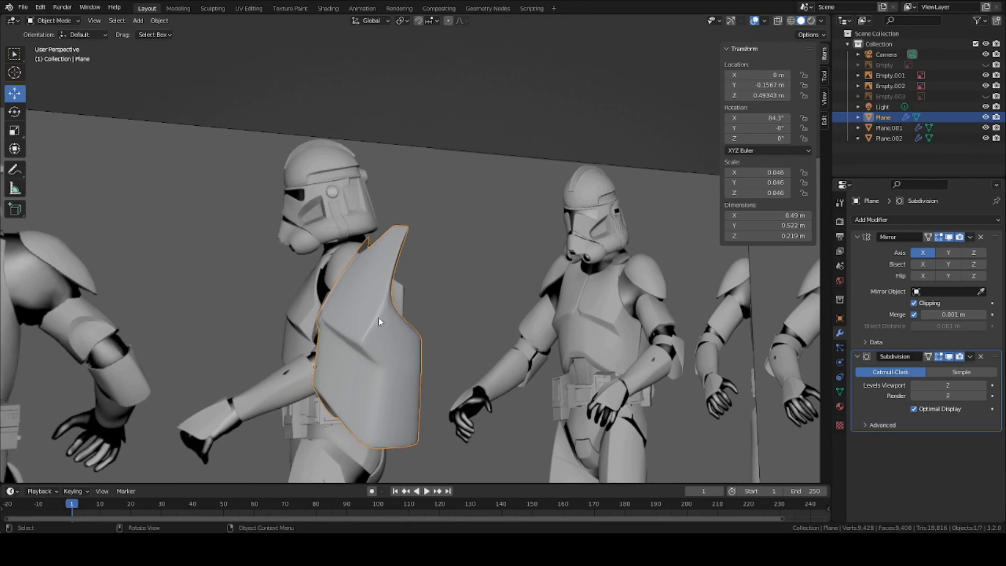
{"action": "middle_click_drag", "start_coordinate": [378, 320], "coordinate": [755, 388]}
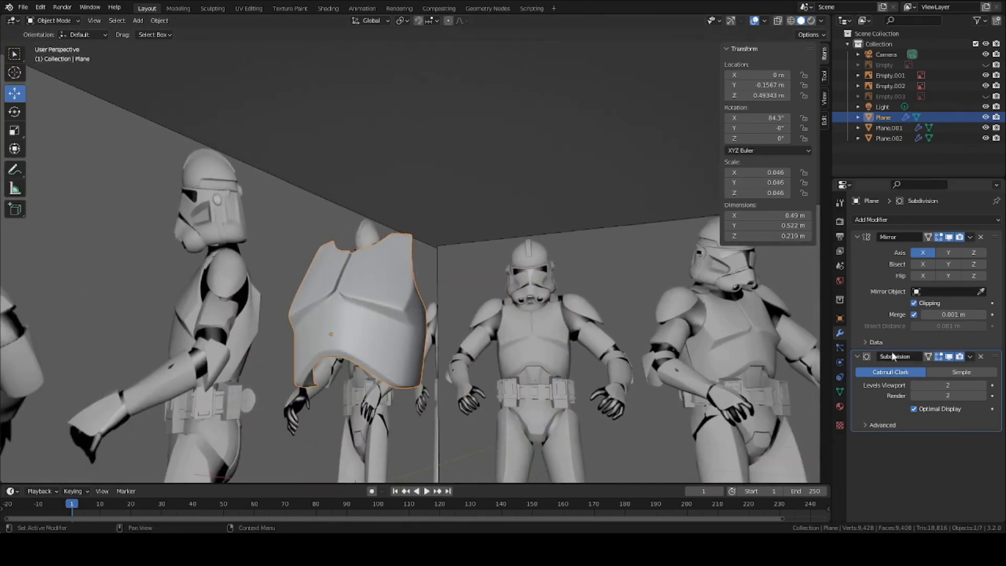
{"action": "left_click", "coordinate": [976, 220]}
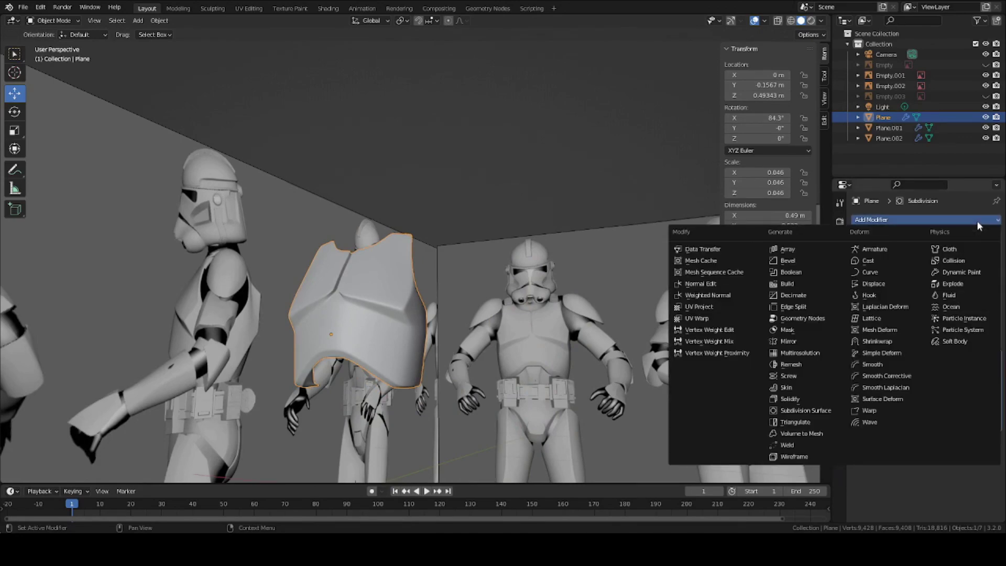
{"action": "middle_click_drag", "start_coordinate": [434, 325], "coordinate": [341, 461]}
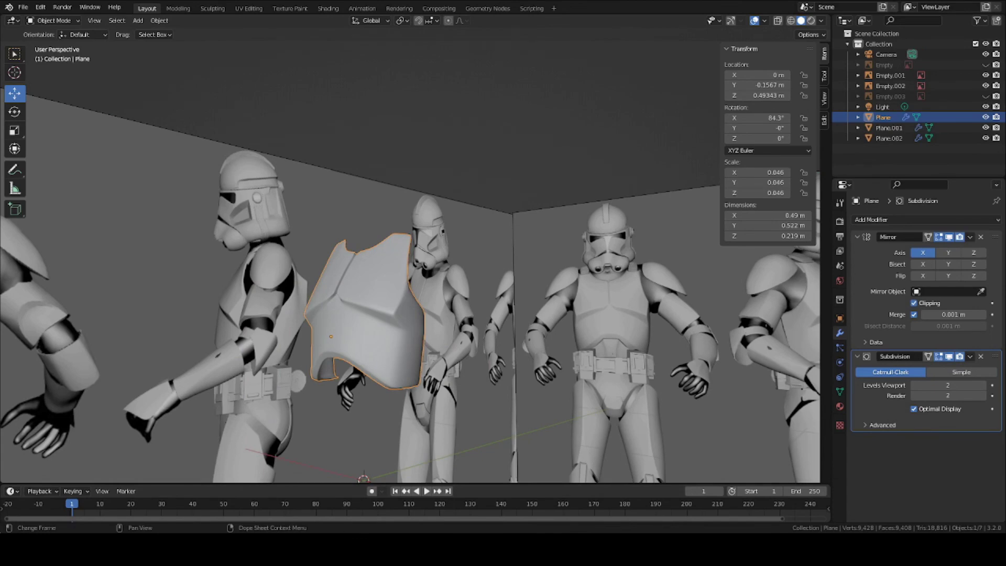
{"action": "key", "text": "ctrl+s"}
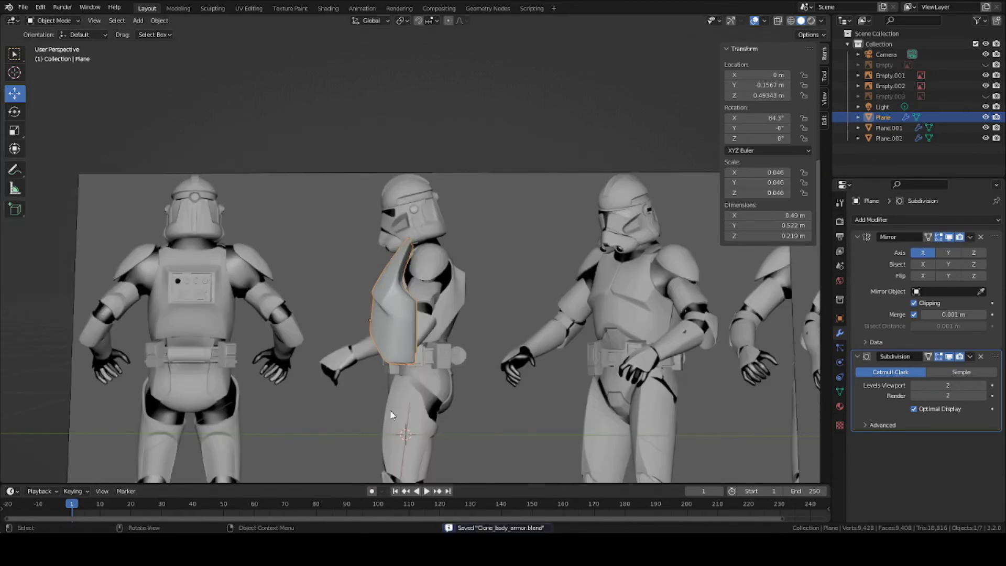
{"action": "middle_click_drag", "start_coordinate": [391, 415], "coordinate": [490, 412]}
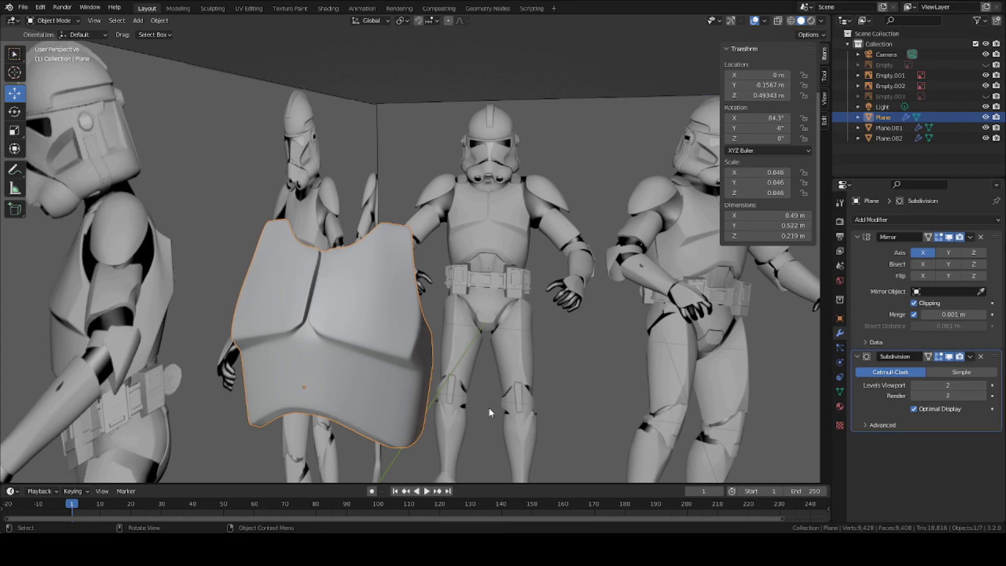
{"action": "middle_click_drag", "start_coordinate": [492, 359], "coordinate": [407, 275]}
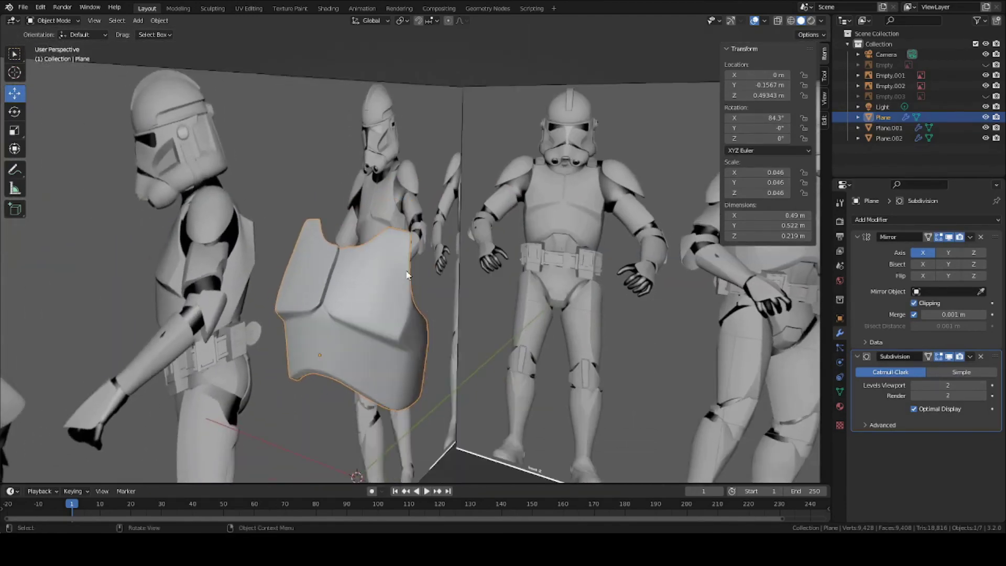